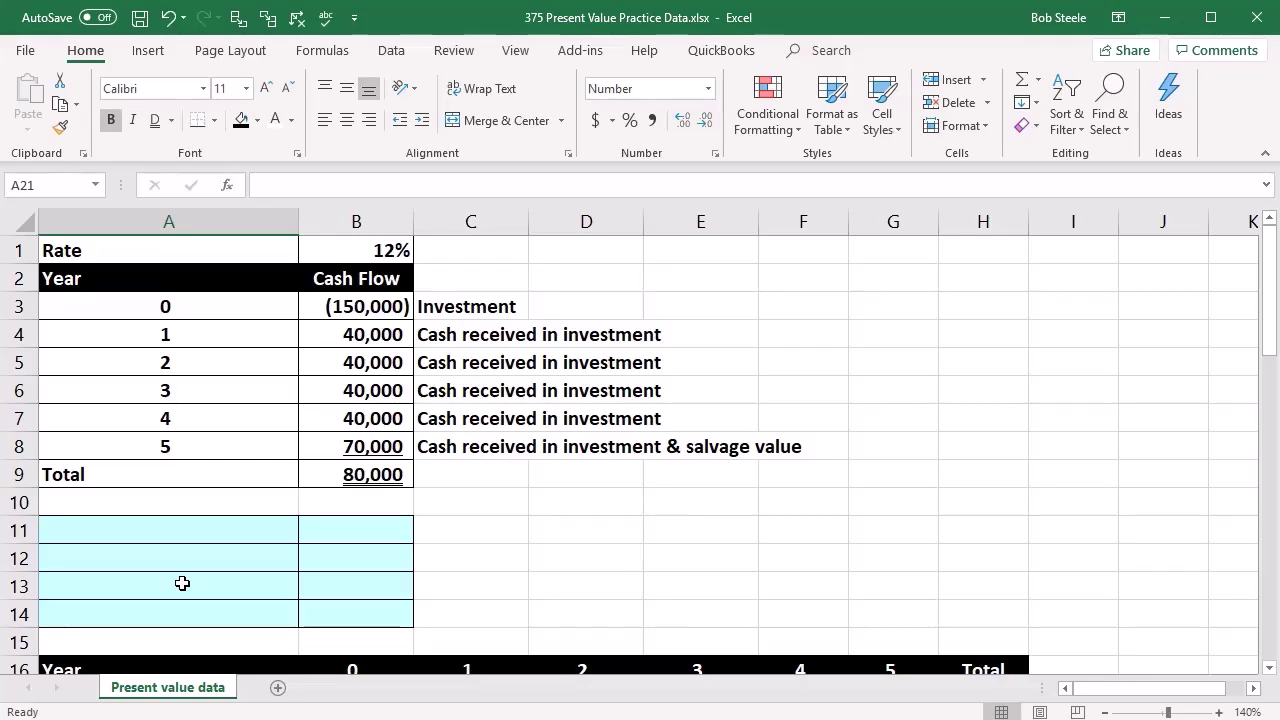
Look over the worksheet's cash flow data, the blank shaded calculation area and the yearly table further down.
{"action": "left_click", "coordinate": [178, 393]}
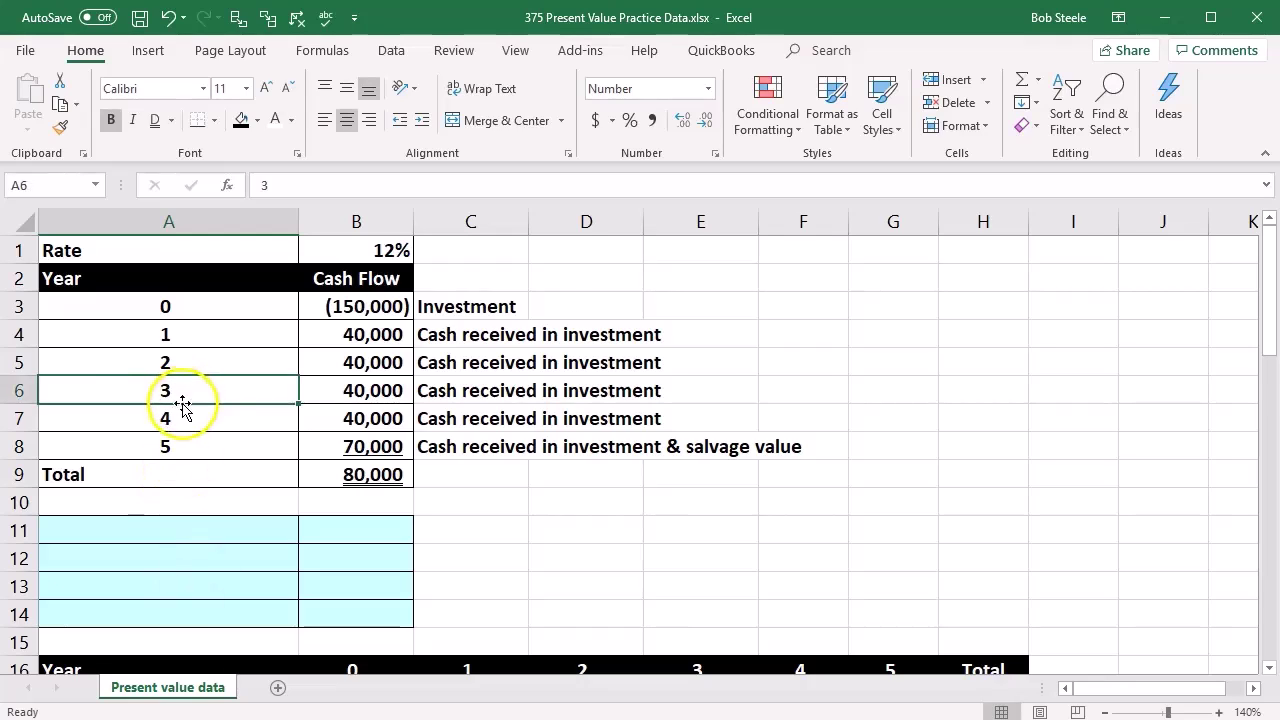
{"action": "scroll", "coordinate": [200, 437], "scroll_direction": "down", "scroll_amount": 1}
{"action": "left_click", "coordinate": [200, 446]}
{"action": "scroll", "coordinate": [203, 457], "scroll_direction": "down", "scroll_amount": 1}
{"action": "left_click", "coordinate": [198, 533]}
{"action": "scroll", "coordinate": [198, 533], "scroll_direction": "down", "scroll_amount": 1}
{"action": "scroll", "coordinate": [199, 549], "scroll_direction": "up", "scroll_amount": 3}
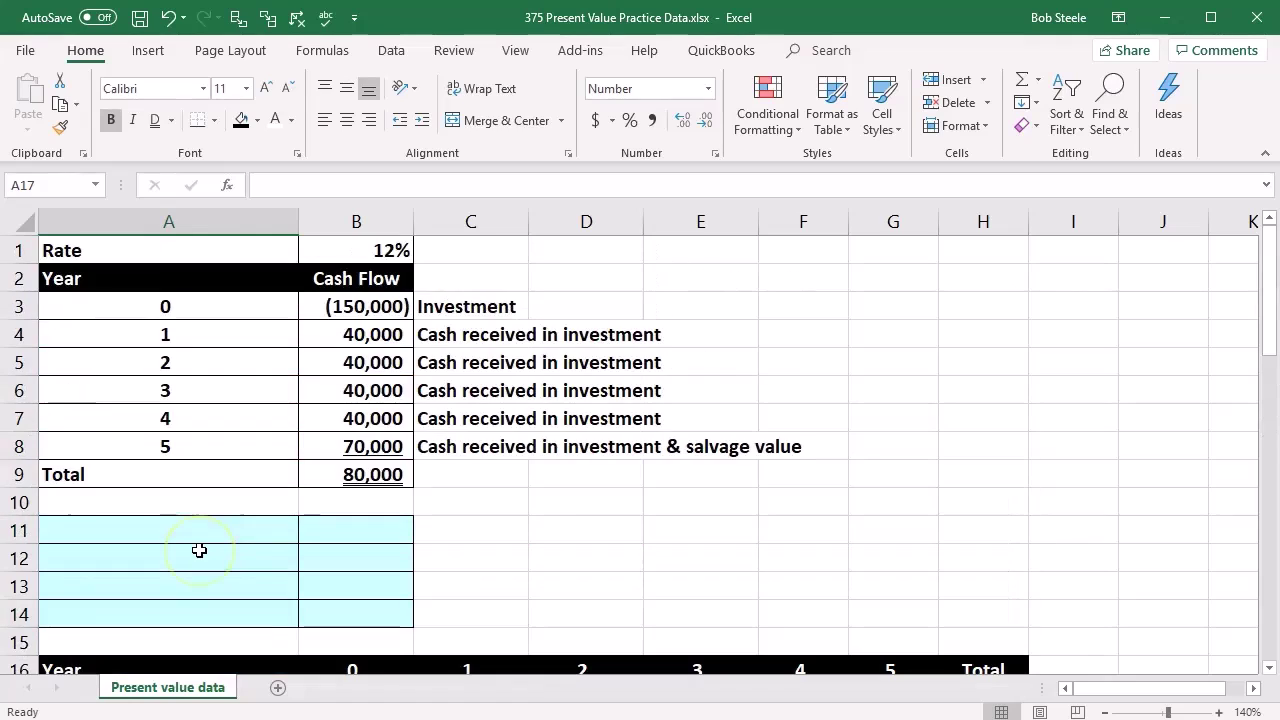
{"action": "left_click", "coordinate": [92, 276]}
{"action": "left_click", "coordinate": [308, 336]}
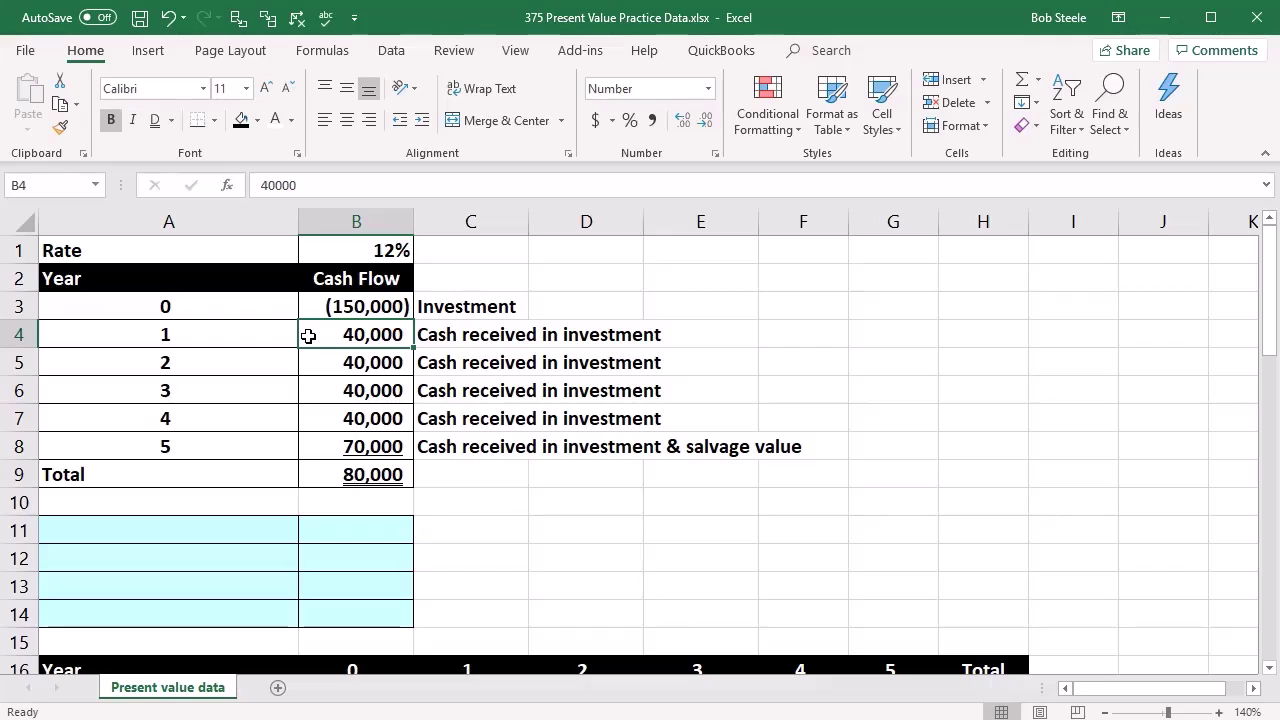
Review the discount rate in row 1 and the list of years 0 to 5 in column A.
{"action": "left_click", "coordinate": [260, 241]}
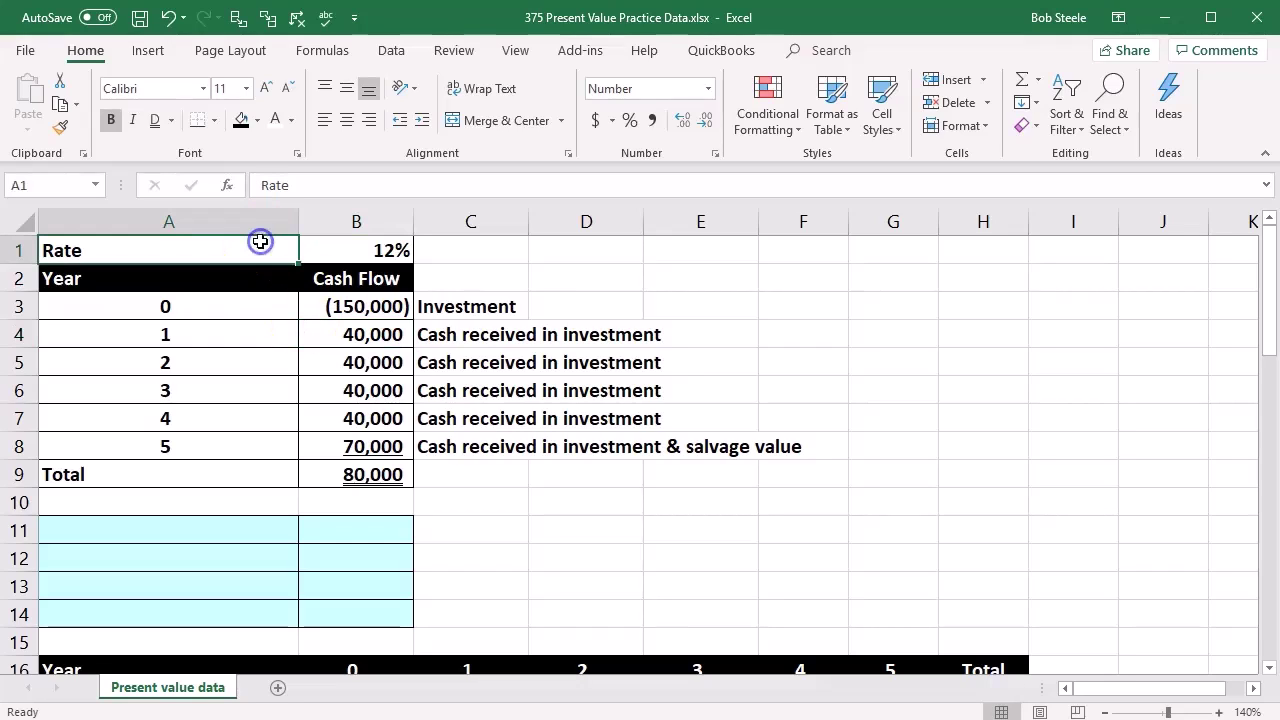
{"action": "key", "text": "Right"}
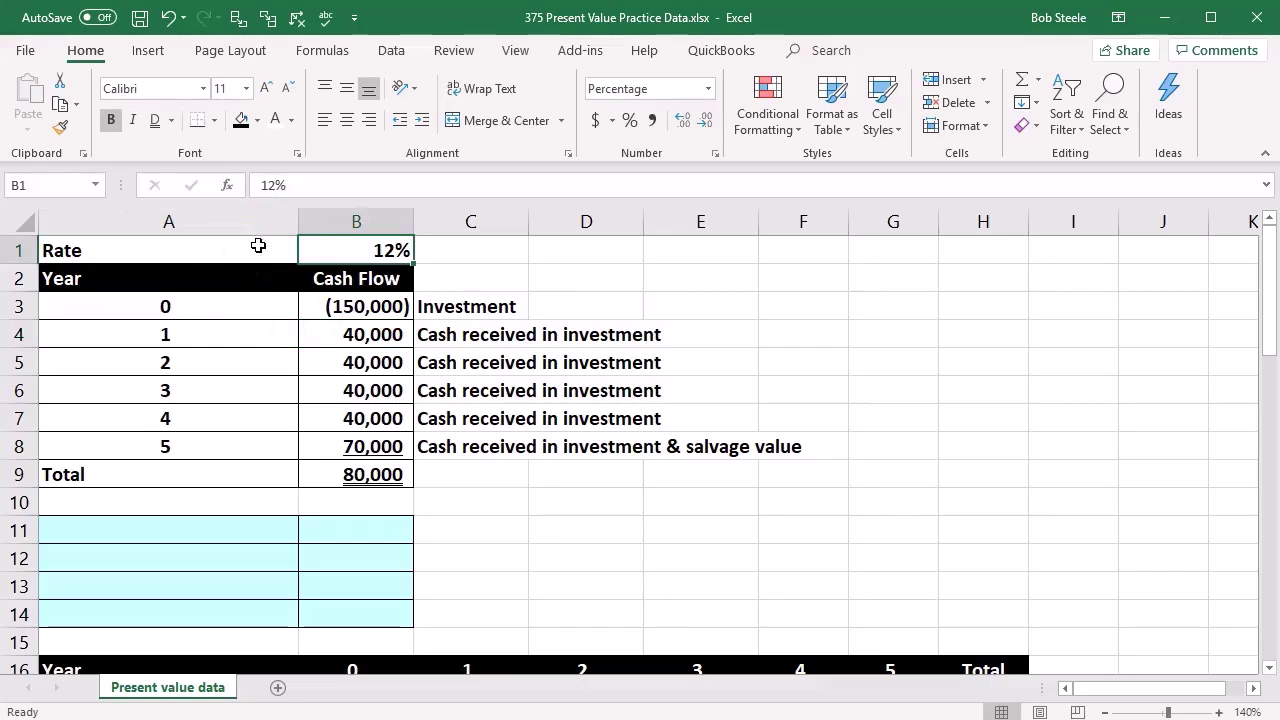
{"action": "left_click", "coordinate": [217, 310]}
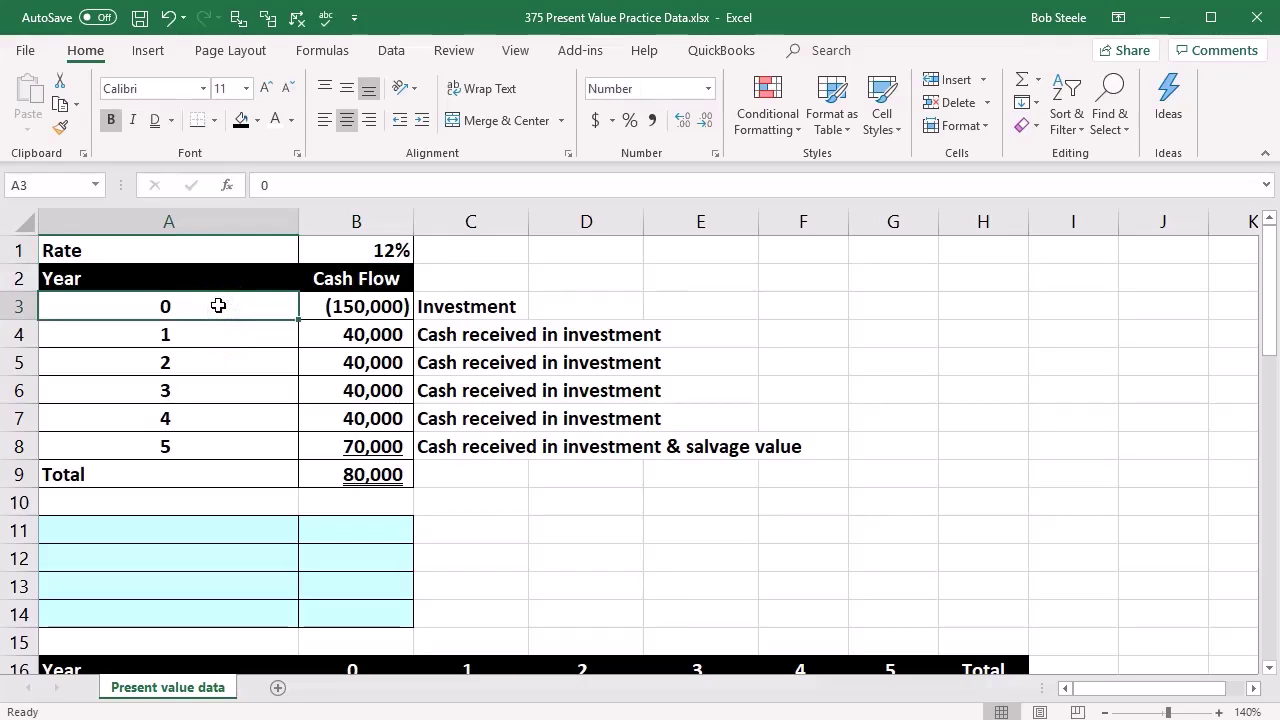
{"action": "key", "text": "Down"}
{"action": "key", "text": "Down"}
{"action": "key", "text": "Down"}
{"action": "key", "text": "Down"}
{"action": "key", "text": "Down"}
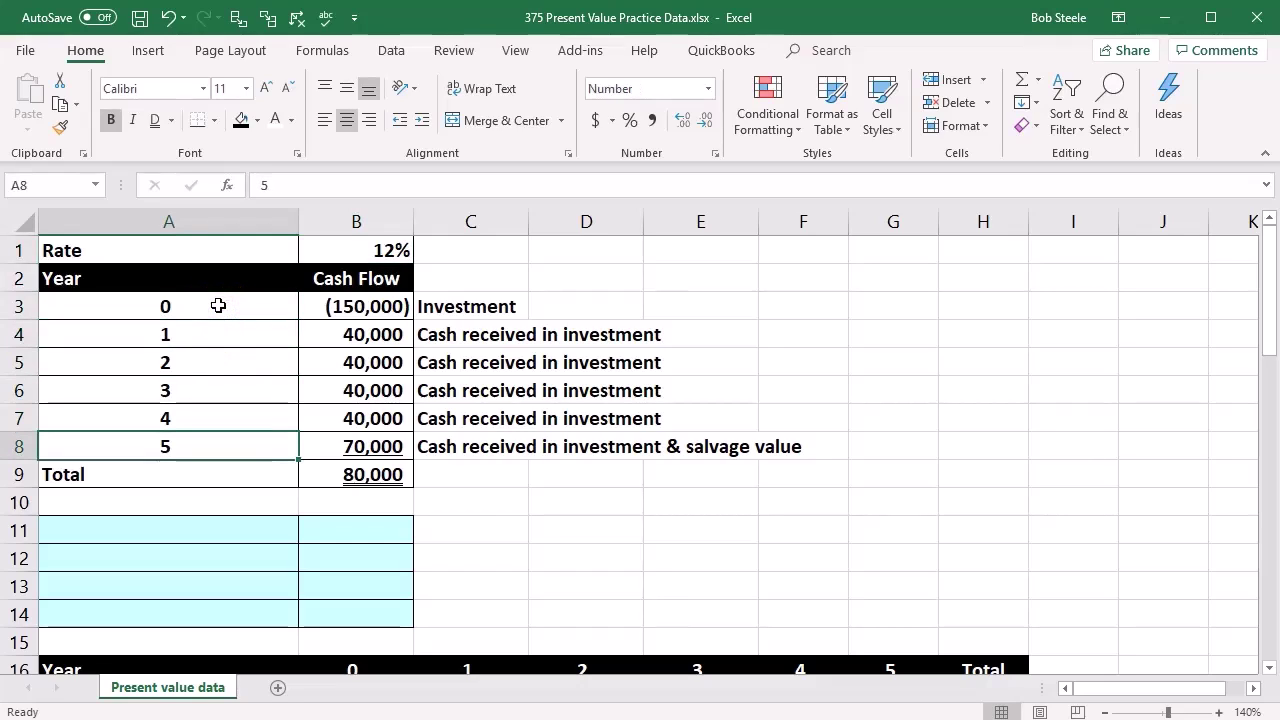
Go through the cash flow column from the year 0 investment down to the total.
{"action": "left_click", "coordinate": [315, 308]}
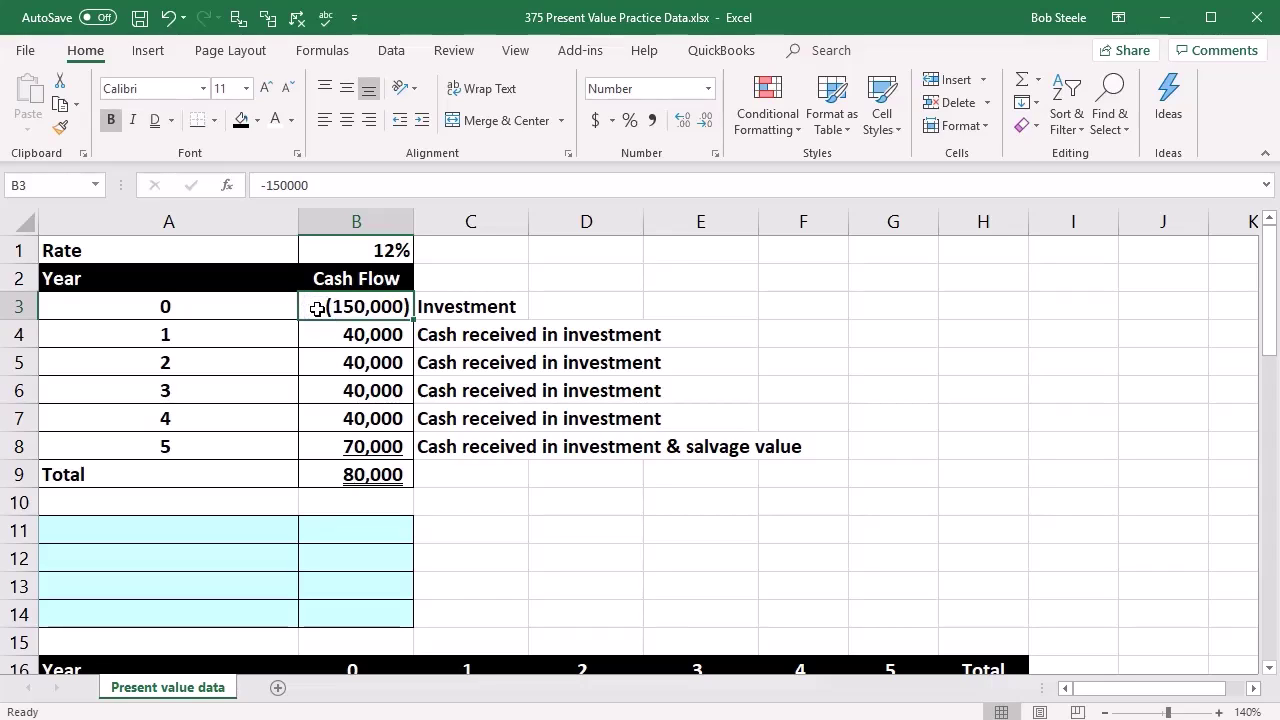
{"action": "key", "text": "Down"}
{"action": "key", "text": "Down"}
{"action": "key", "text": "Down"}
{"action": "key", "text": "Down"}
{"action": "key", "text": "Down"}
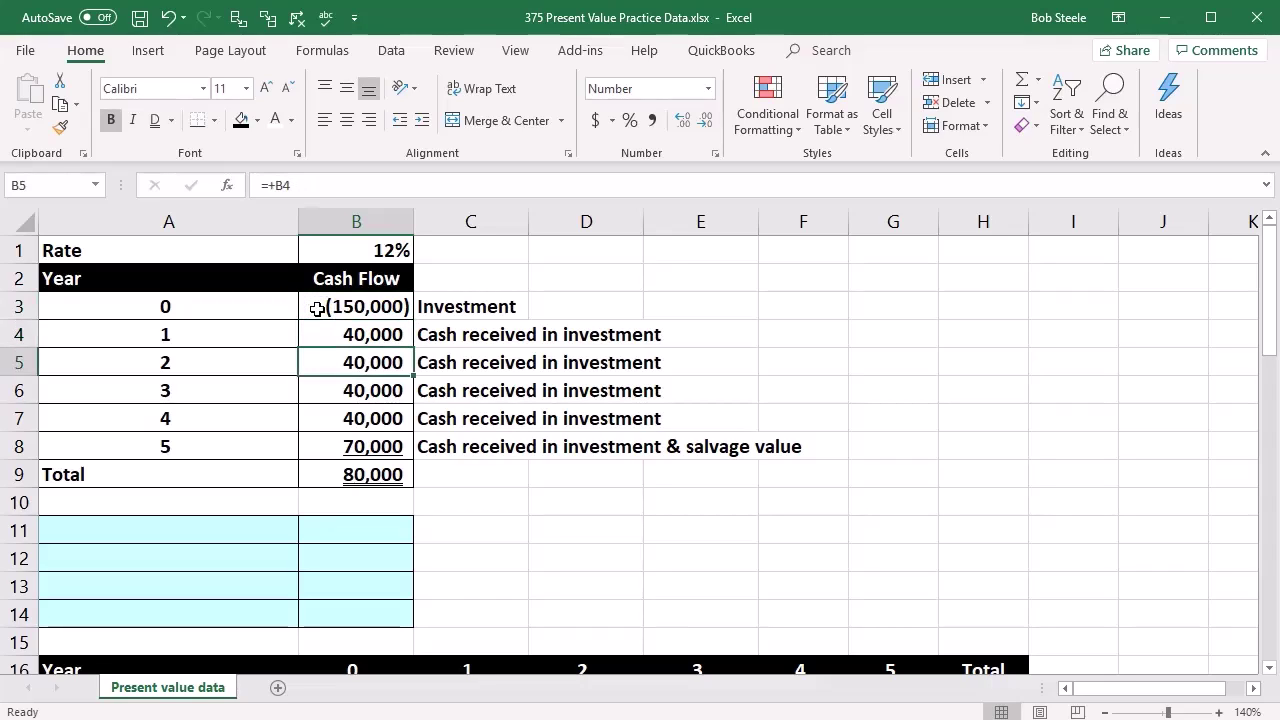
{"action": "key", "text": "Down"}
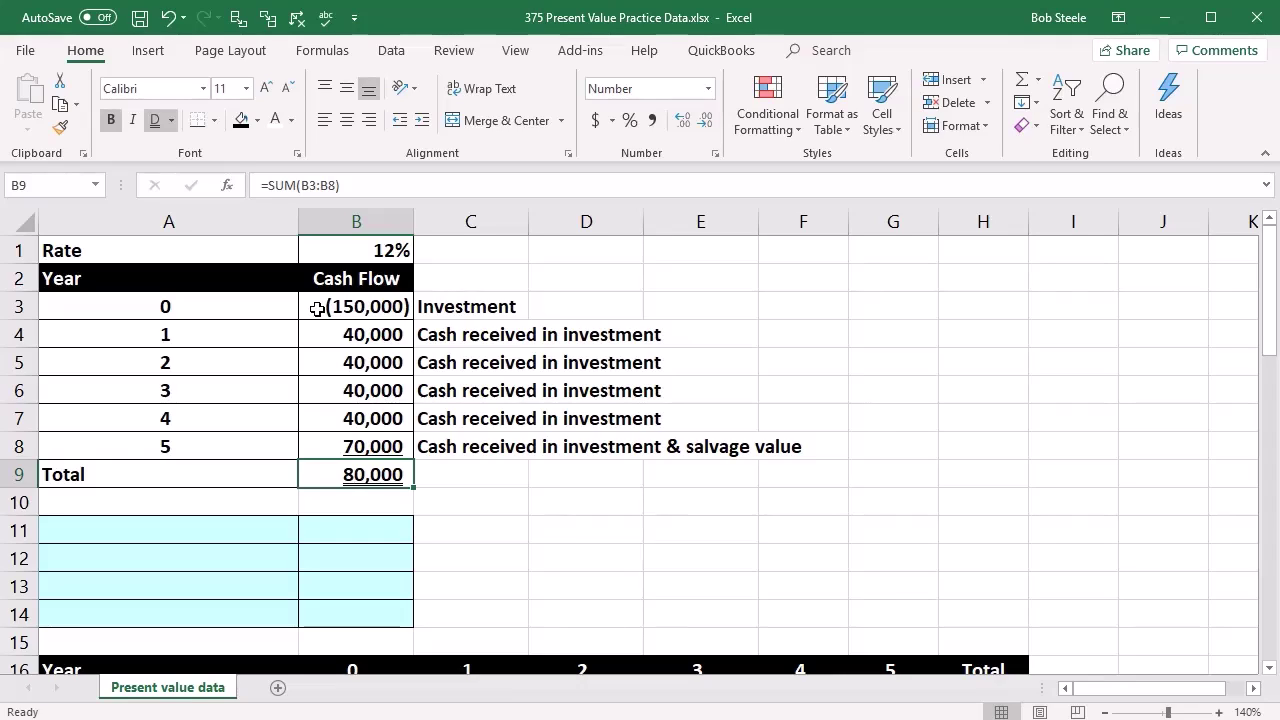
Examine the initial investment in B3 and the cash received from it through year 5.
{"action": "left_click", "coordinate": [316, 309]}
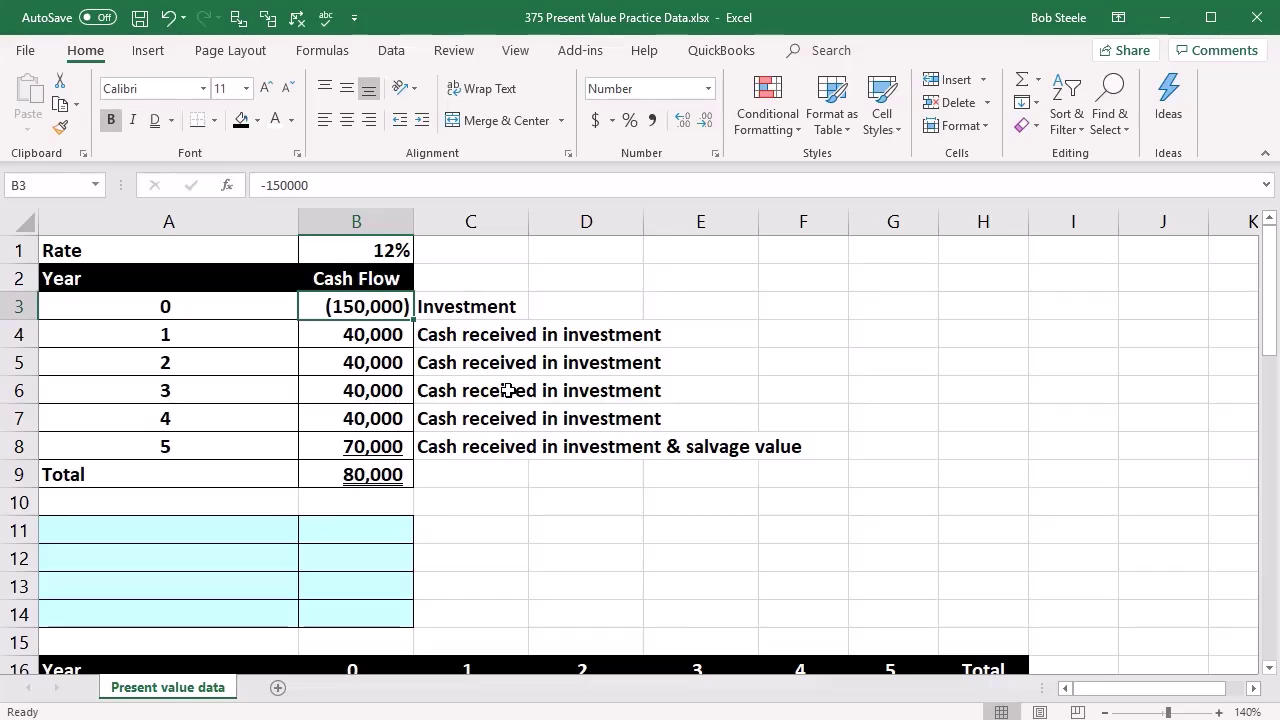
{"action": "key", "text": "Left"}
{"action": "key", "text": "Right"}
{"action": "key", "text": "Down"}
{"action": "key", "text": "Down"}
{"action": "key", "text": "Down"}
{"action": "key", "text": "Down"}
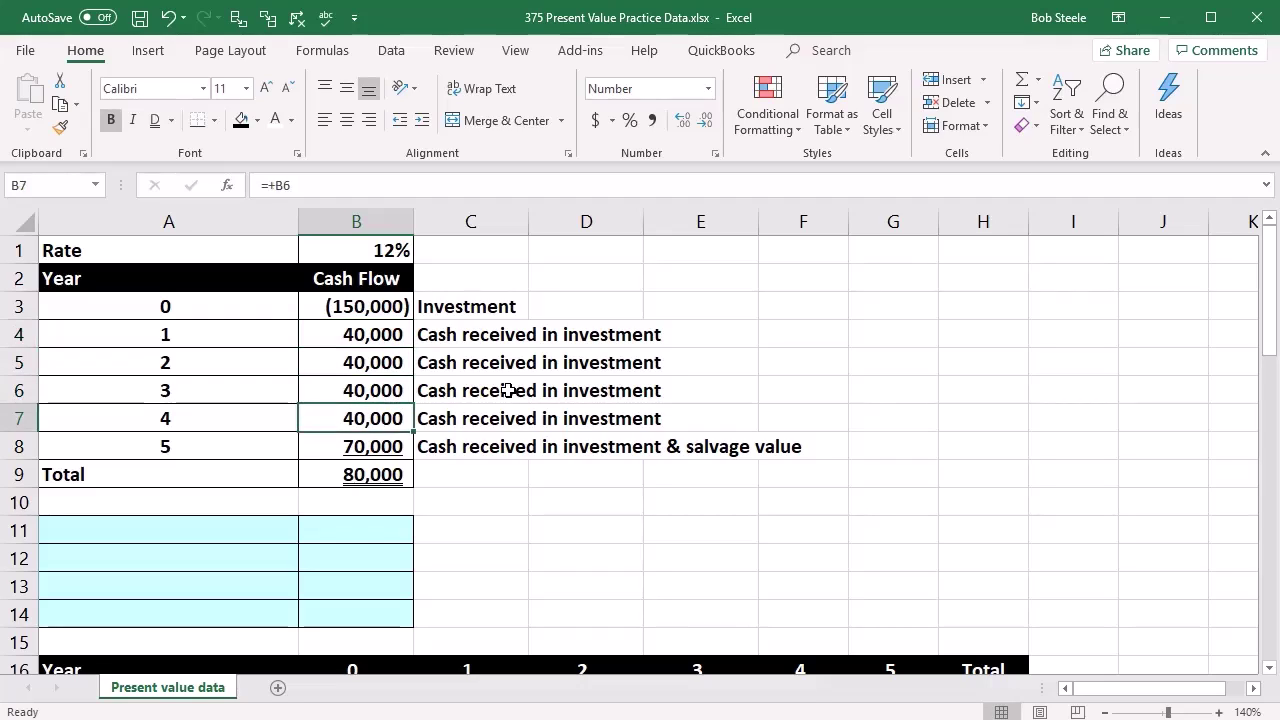
{"action": "key", "text": "Down"}
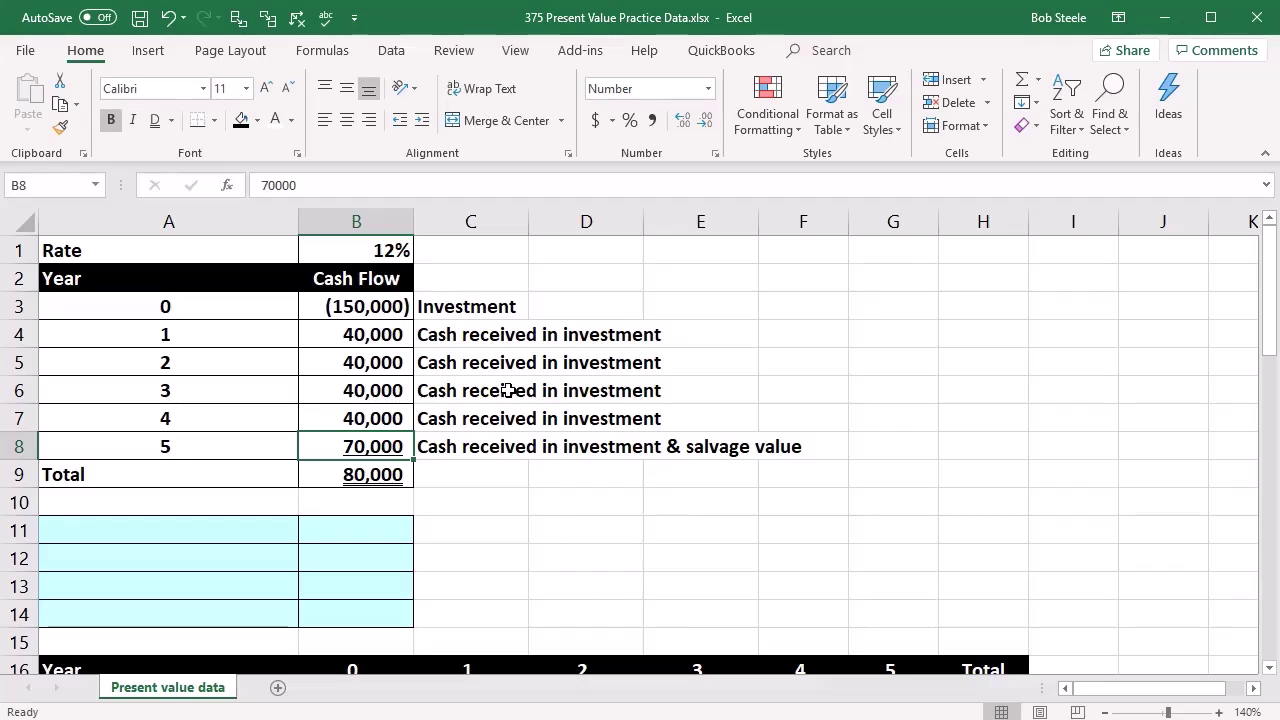
{"action": "key", "text": "Up"}
{"action": "key", "text": "Up"}
{"action": "key", "text": "Up"}
{"action": "key", "text": "Up"}
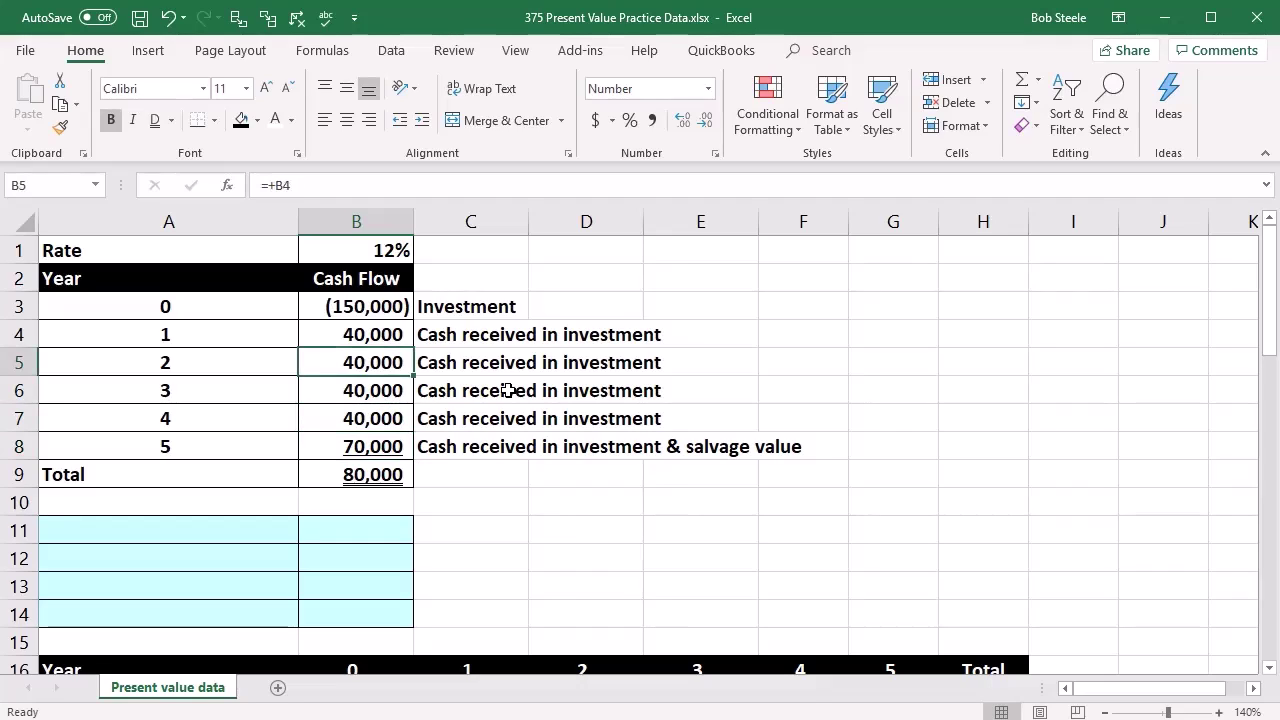
Review the timing of the cash receipts by going through years 1 to 5 in column A.
{"action": "key", "text": "Left"}
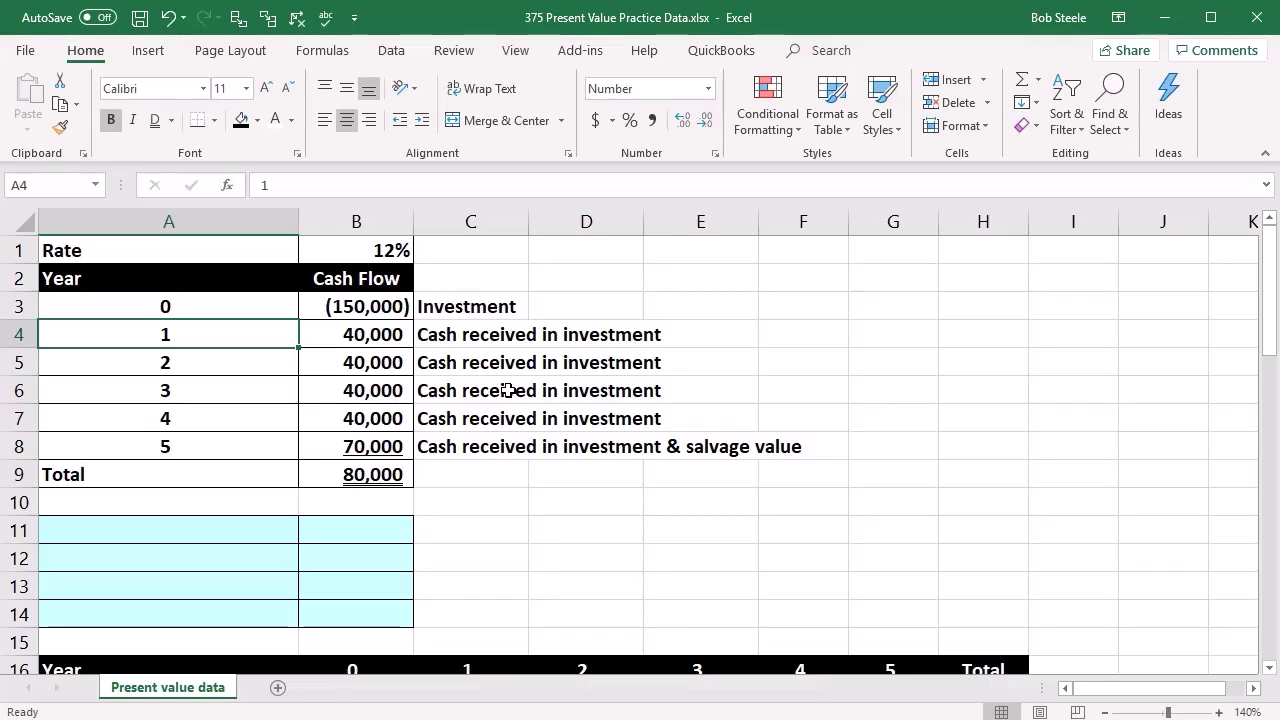
{"action": "key", "text": "Down"}
{"action": "key", "text": "Down"}
{"action": "key", "text": "Down"}
{"action": "key", "text": "Down"}
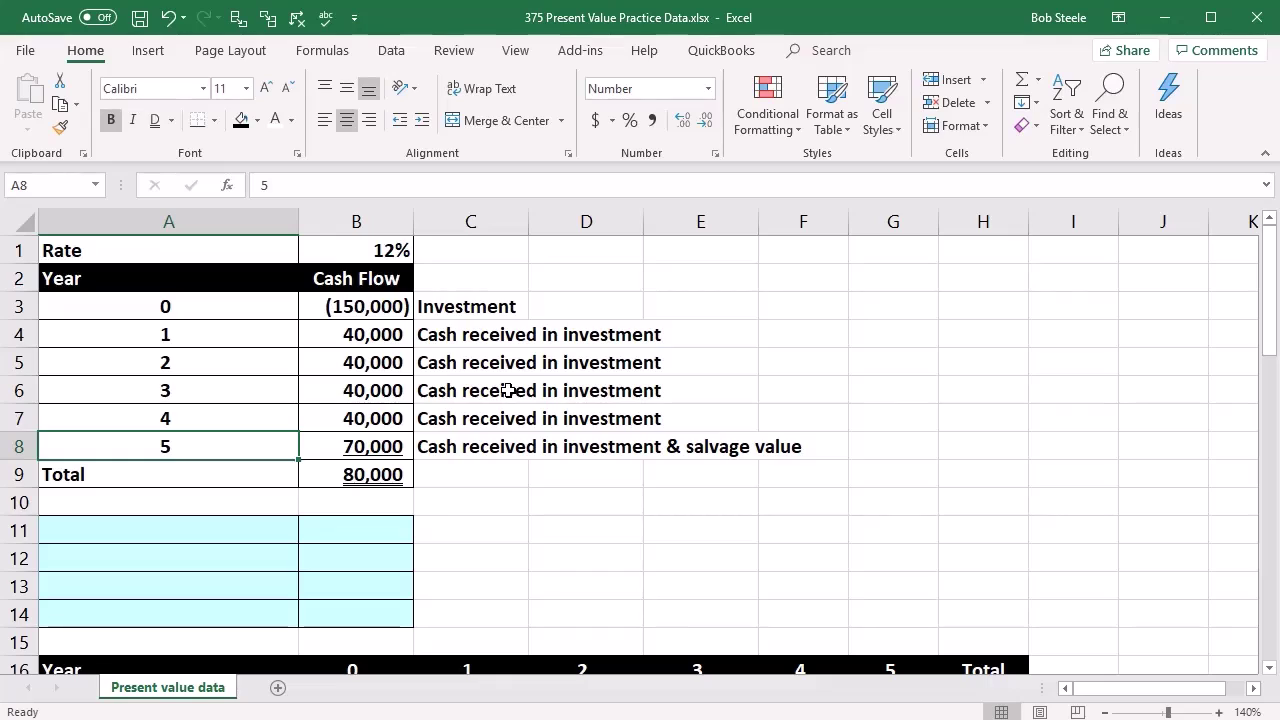
{"action": "key", "text": "Up"}
{"action": "key", "text": "Up"}
{"action": "key", "text": "Up"}
{"action": "key", "text": "Up"}
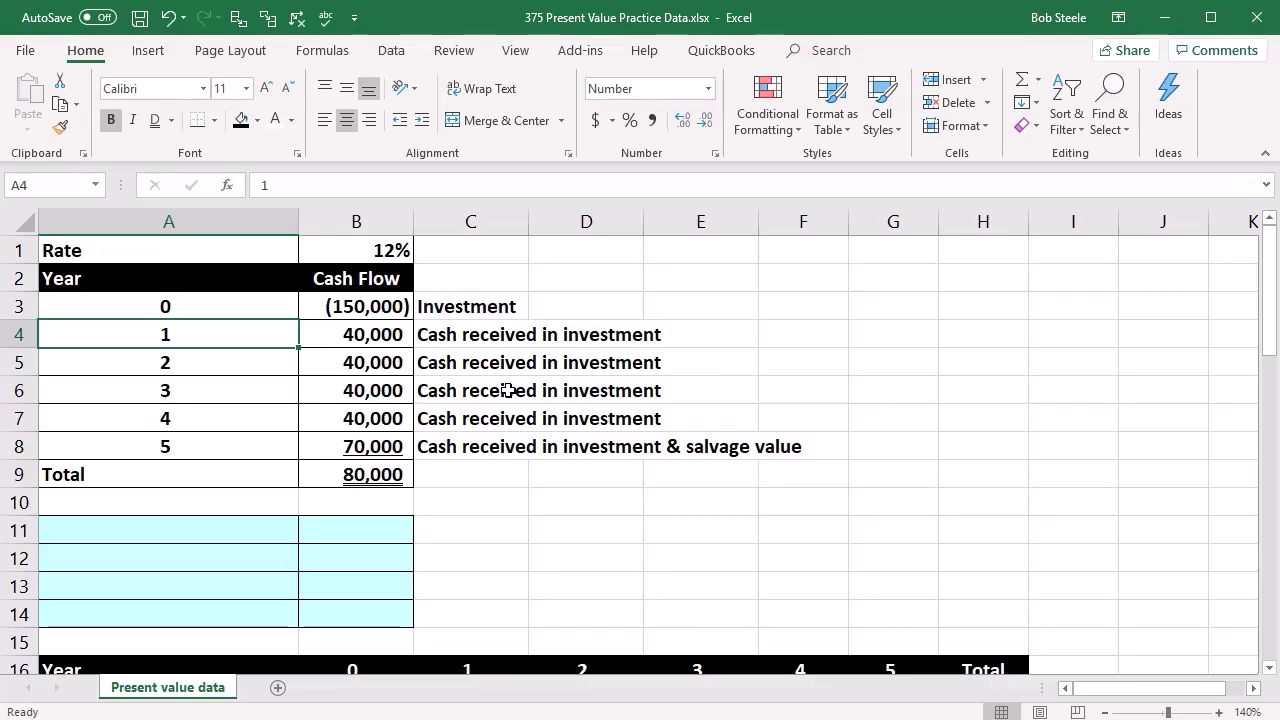
Examine the recurring receipts in B4:B7, the investment in B3 and the final receipt in B8.
{"action": "key", "text": "Right"}
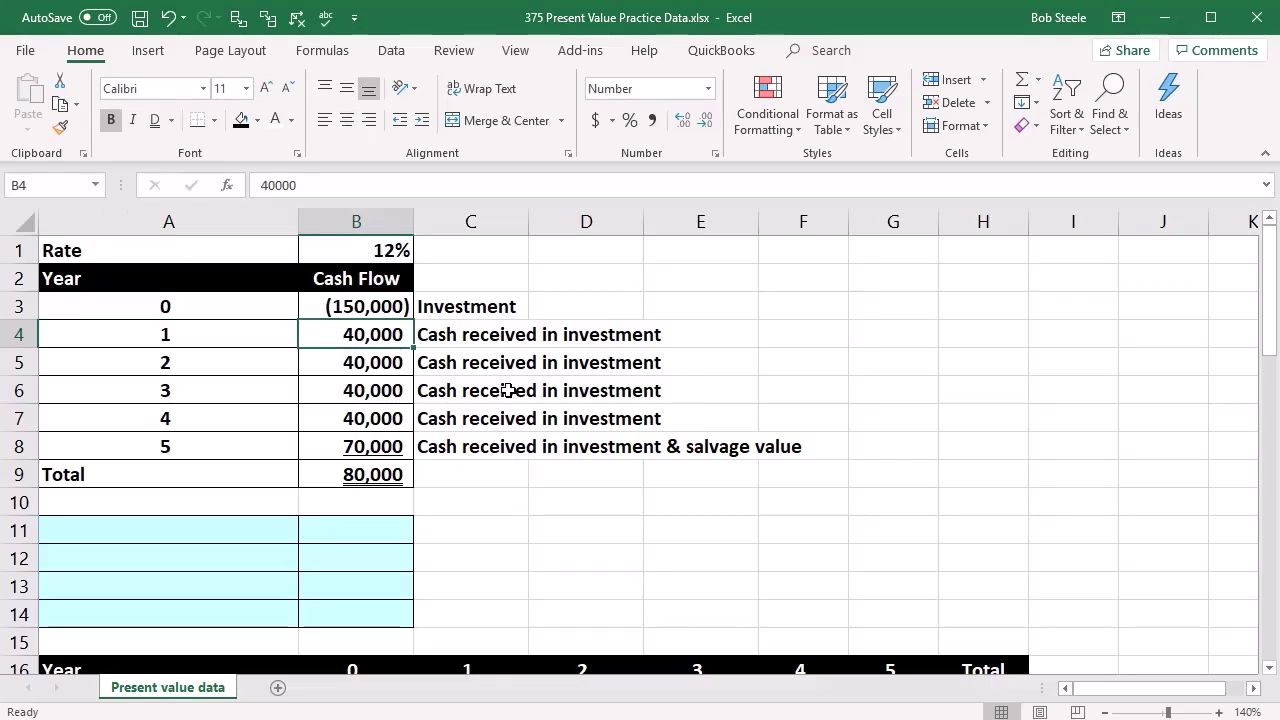
{"action": "key", "text": "Down"}
{"action": "key", "text": "Down"}
{"action": "key", "text": "Down"}
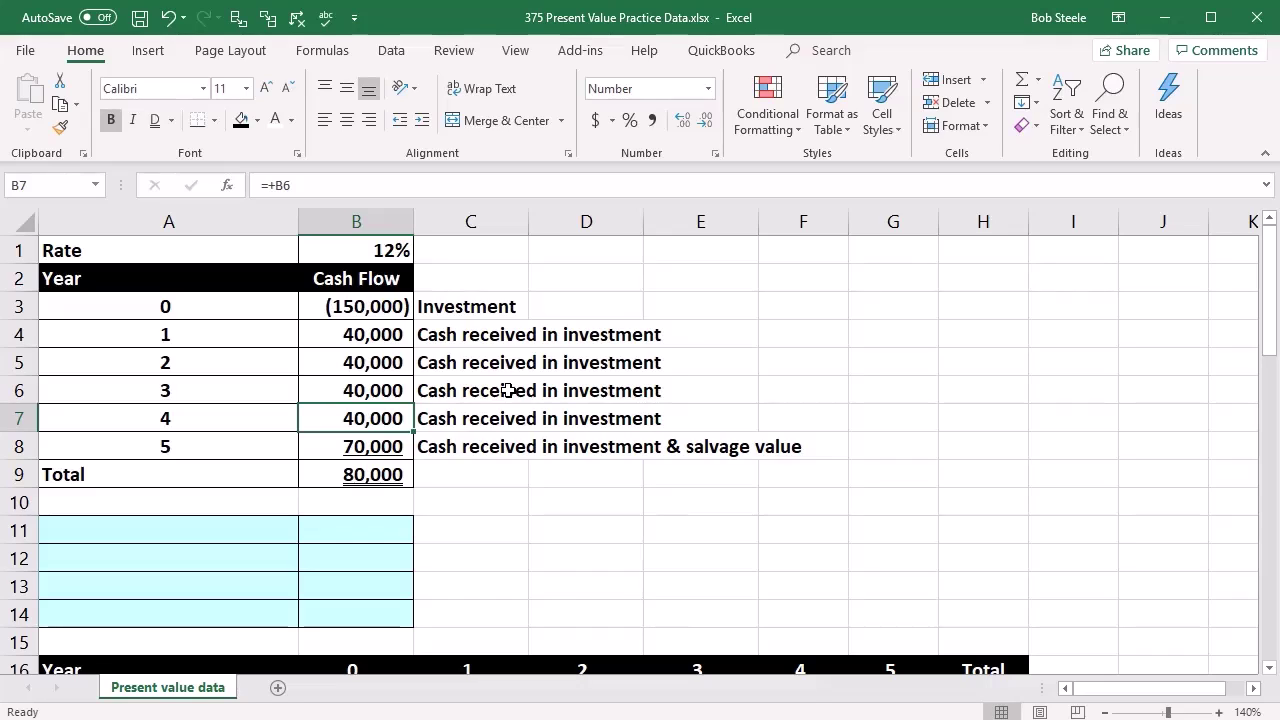
{"action": "key", "text": "Up"}
{"action": "key", "text": "Up"}
{"action": "key", "text": "Up"}
{"action": "key", "text": "Up"}
{"action": "key", "text": "Down"}
{"action": "key", "text": "Down"}
{"action": "key", "text": "Down"}
{"action": "key", "text": "Down"}
{"action": "key", "text": "Down"}
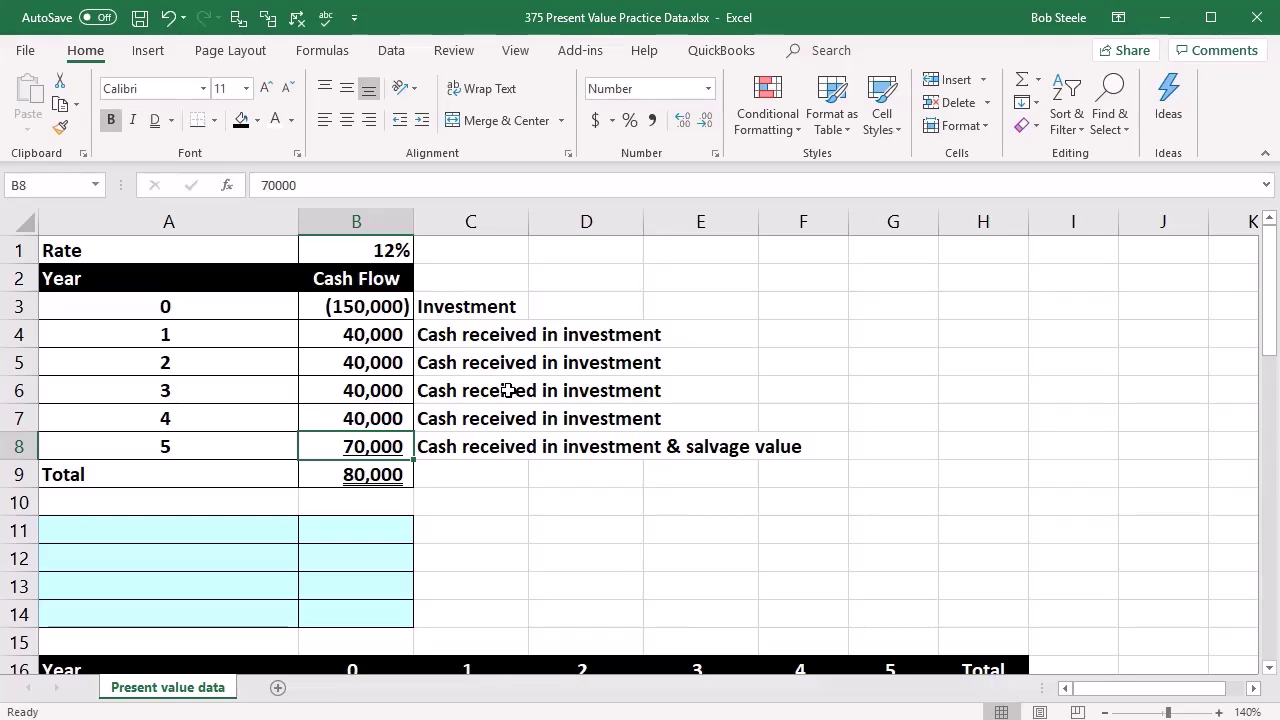
Compare the year 0 investment with the yearly receipts and the year 5 amount that includes salvage value.
{"action": "left_click", "coordinate": [248, 313]}
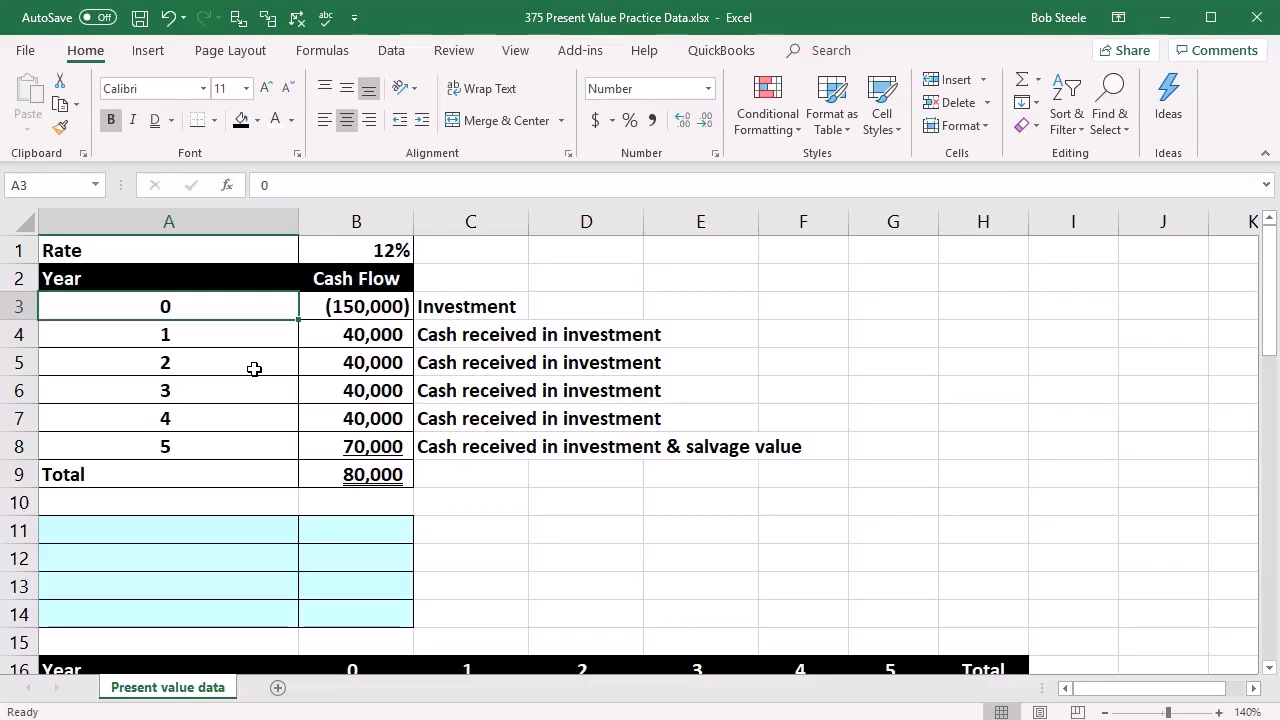
{"action": "key", "text": "Right"}
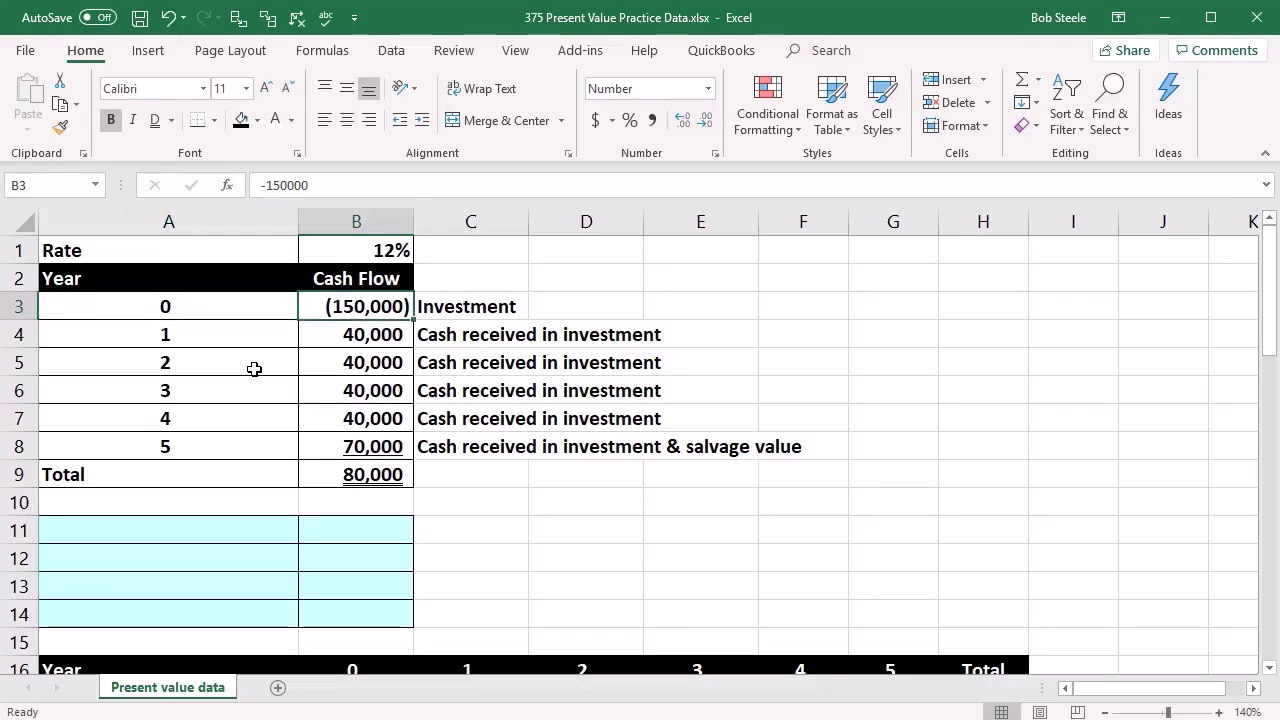
{"action": "key", "text": "Down"}
{"action": "key", "text": "Down"}
{"action": "key", "text": "Down"}
{"action": "key", "text": "Down"}
{"action": "key", "text": "Down"}
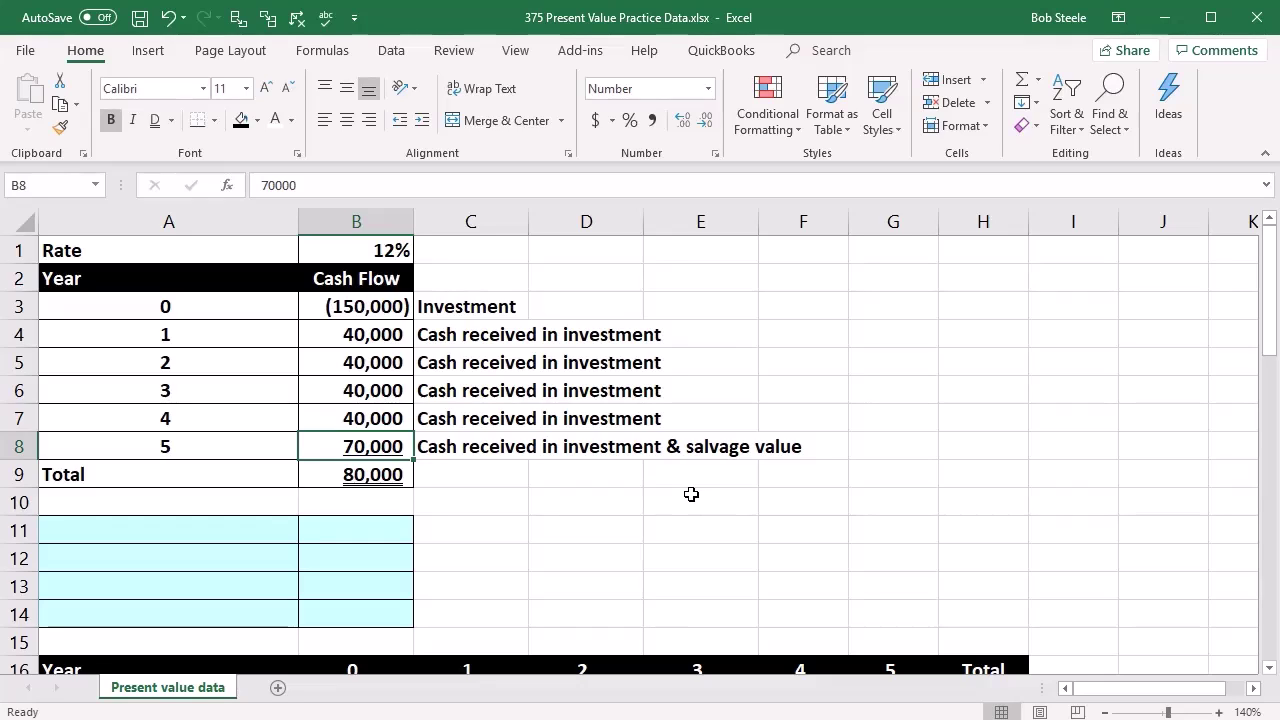
{"action": "left_click", "coordinate": [391, 308]}
{"action": "left_click", "coordinate": [391, 448]}
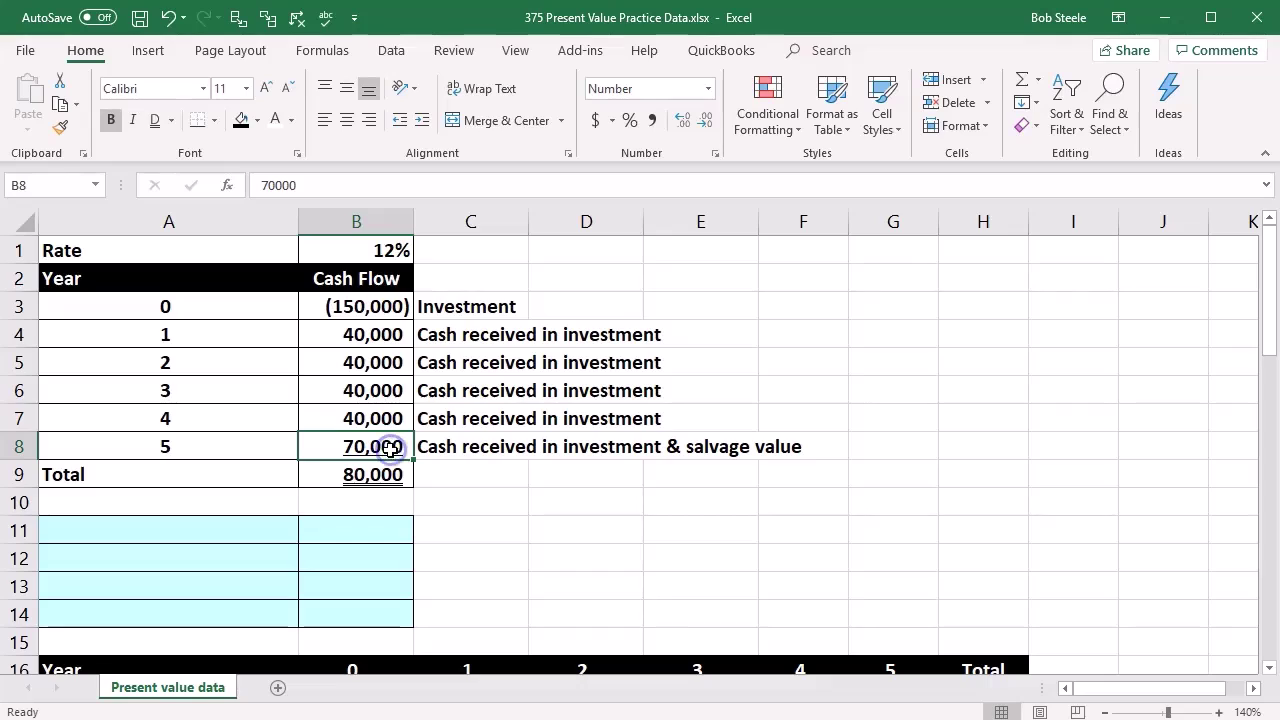
Label A11 "Year 0" and link B11 to the initial investment in B3.
{"action": "left_click", "coordinate": [207, 529]}
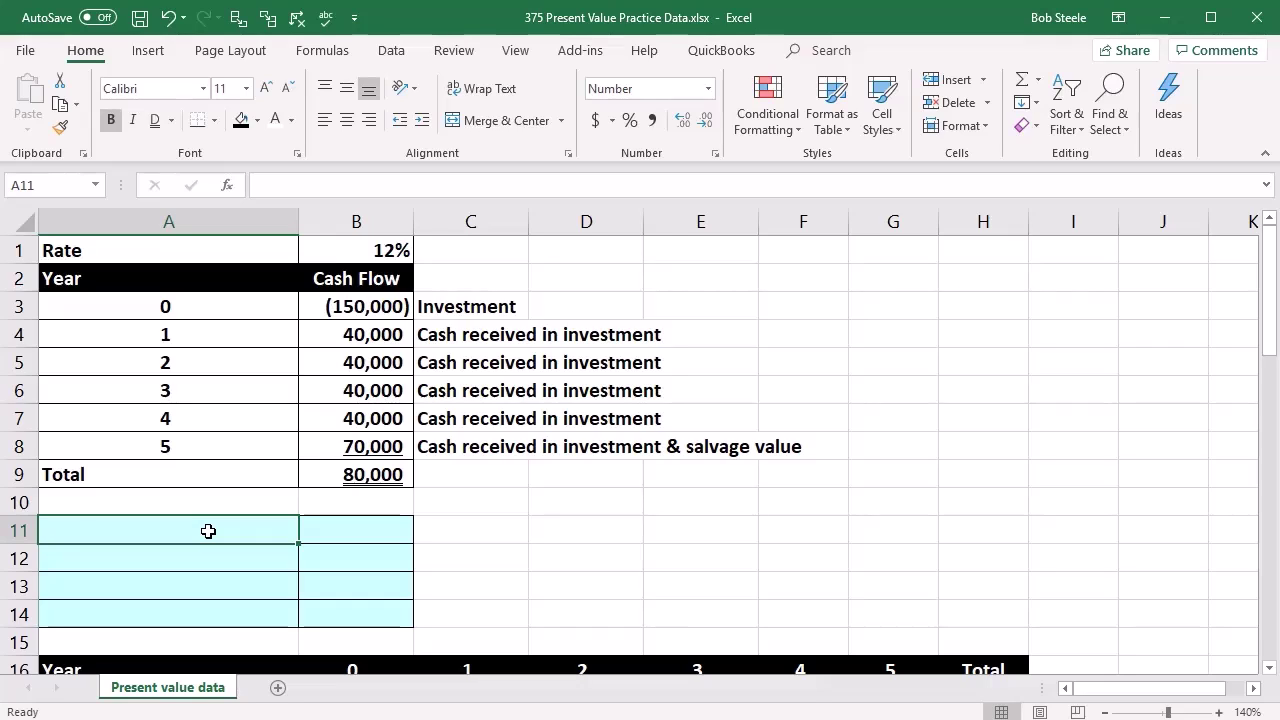
{"action": "type", "text": "Year 0"}
{"action": "key", "text": "Tab"}
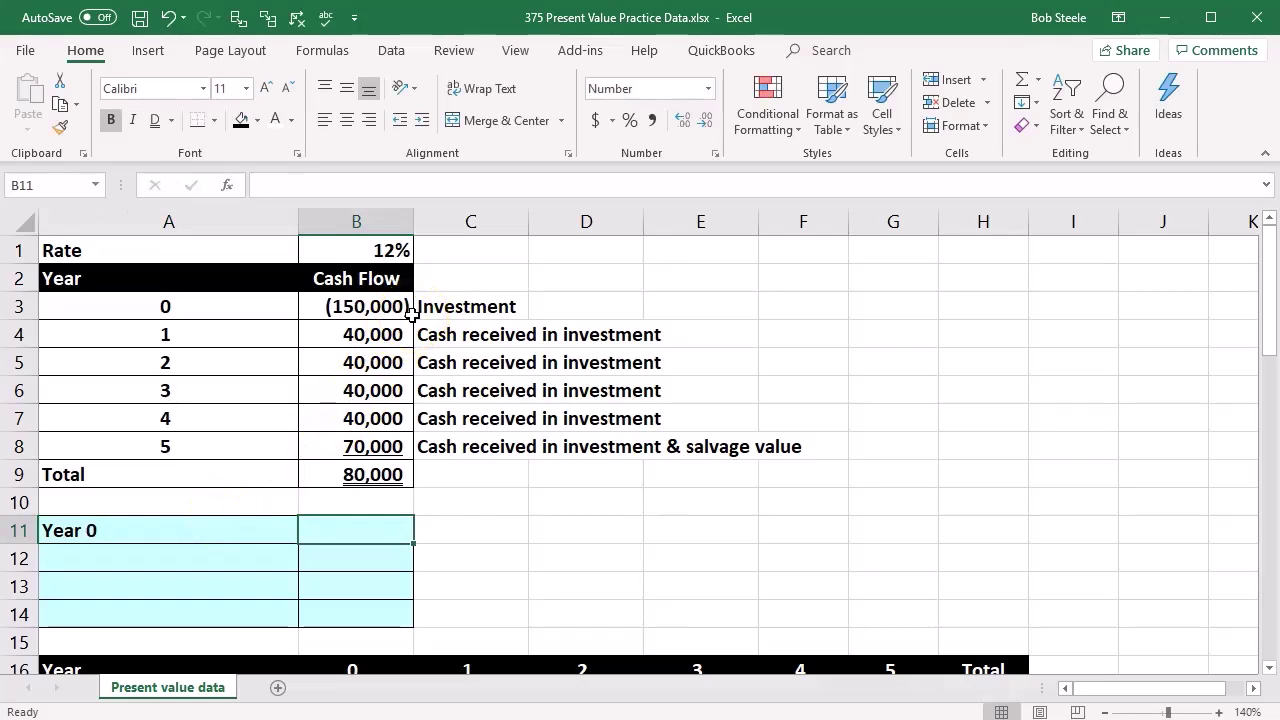
{"action": "type", "text": "="}
{"action": "left_click", "coordinate": [389, 301]}
{"action": "key", "text": "Return"}
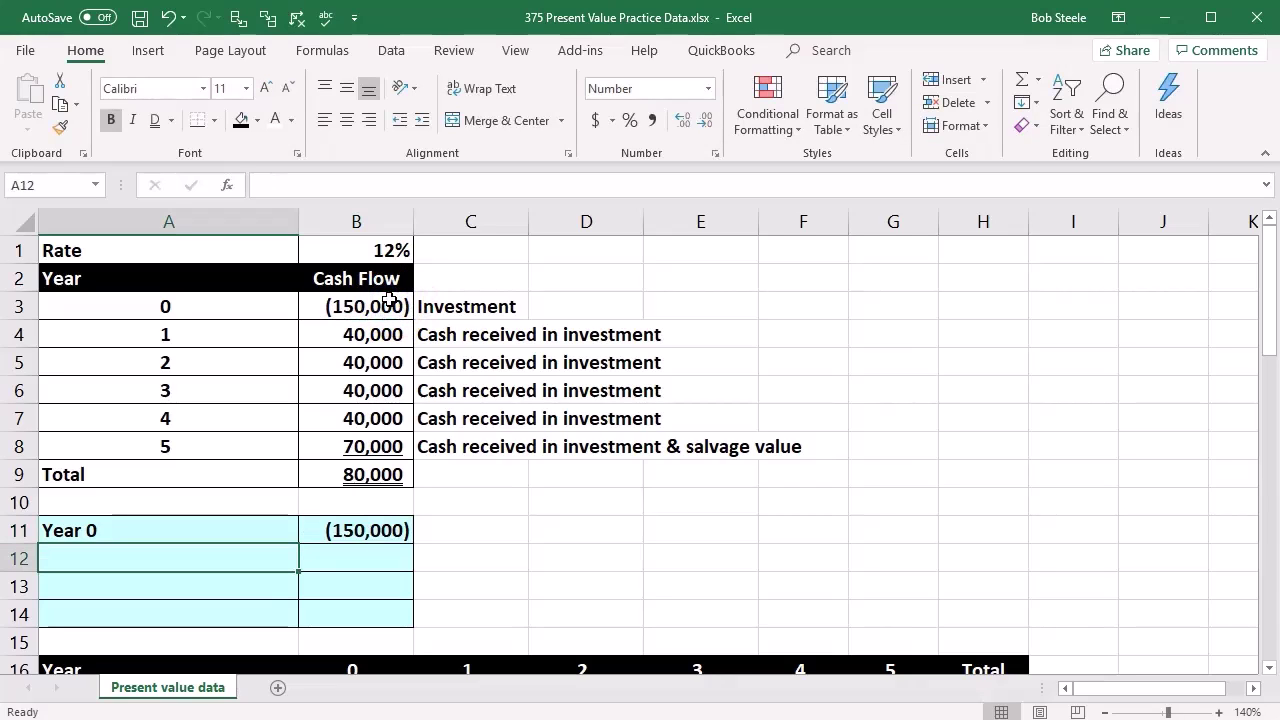
Examine the year 1 to 5 cash flows in B4:B8 for the part that forms an annuity.
{"action": "left_click", "coordinate": [376, 338]}
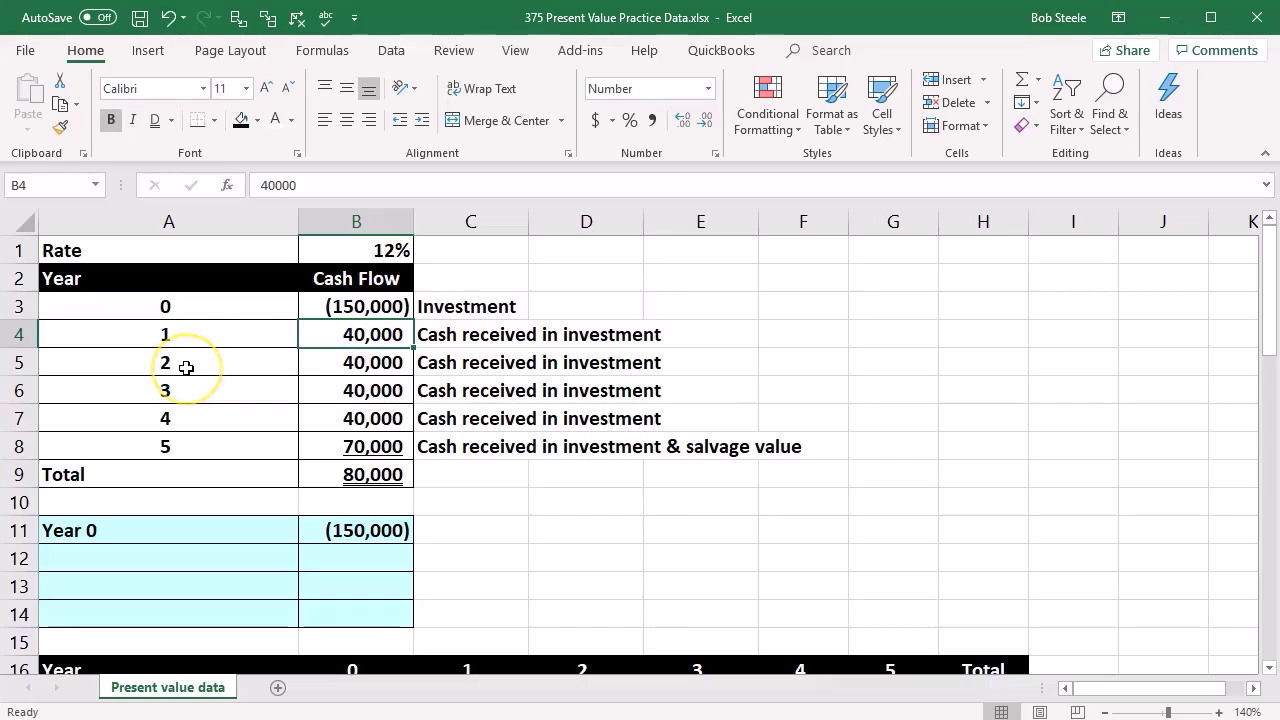
{"action": "key", "text": "Down"}
{"action": "key", "text": "Down"}
{"action": "key", "text": "Down"}
{"action": "key", "text": "Down"}
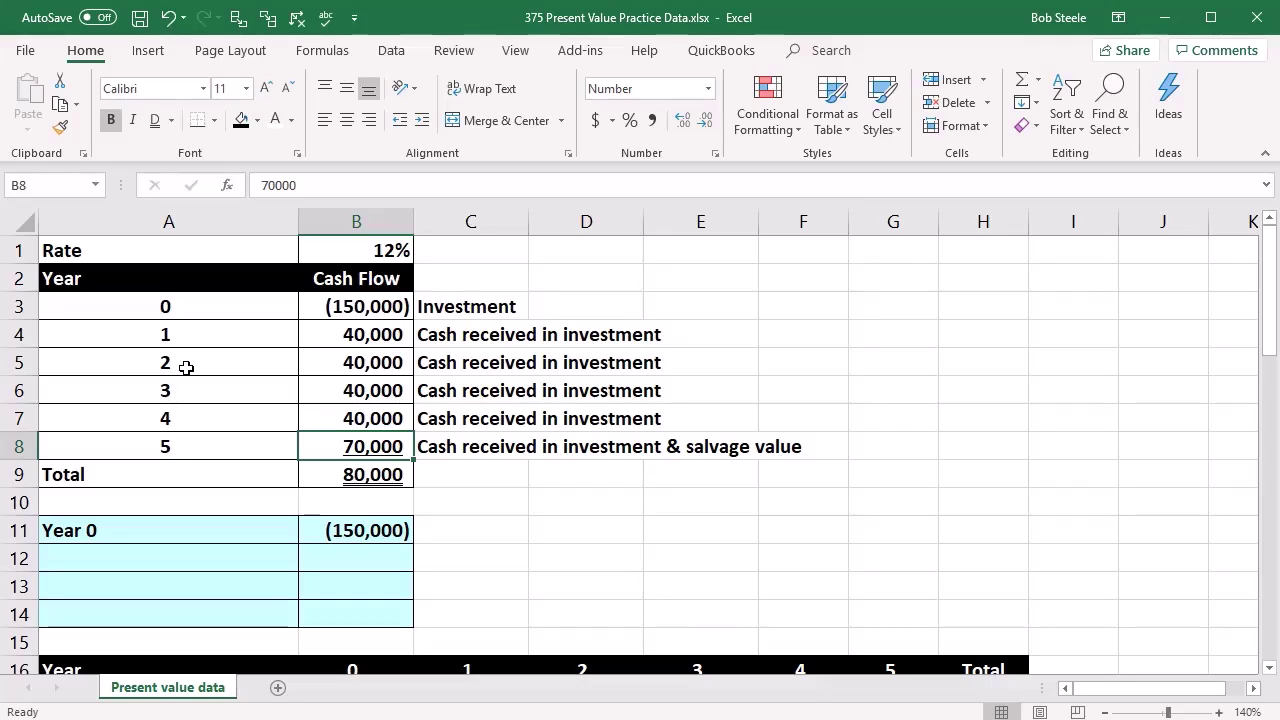
{"action": "key", "text": "Up"}
{"action": "key", "text": "Up"}
{"action": "key", "text": "Up"}
{"action": "key", "text": "Up"}
{"action": "key", "text": "Down"}
{"action": "key", "text": "Down"}
{"action": "key", "text": "Down"}
{"action": "key", "text": "Down"}
{"action": "key", "text": "Down"}
{"action": "key", "text": "Down"}
{"action": "key", "text": "Down"}
{"action": "key", "text": "Down"}
Label A12 "Annuity year 1-5".
{"action": "key", "text": "Left"}
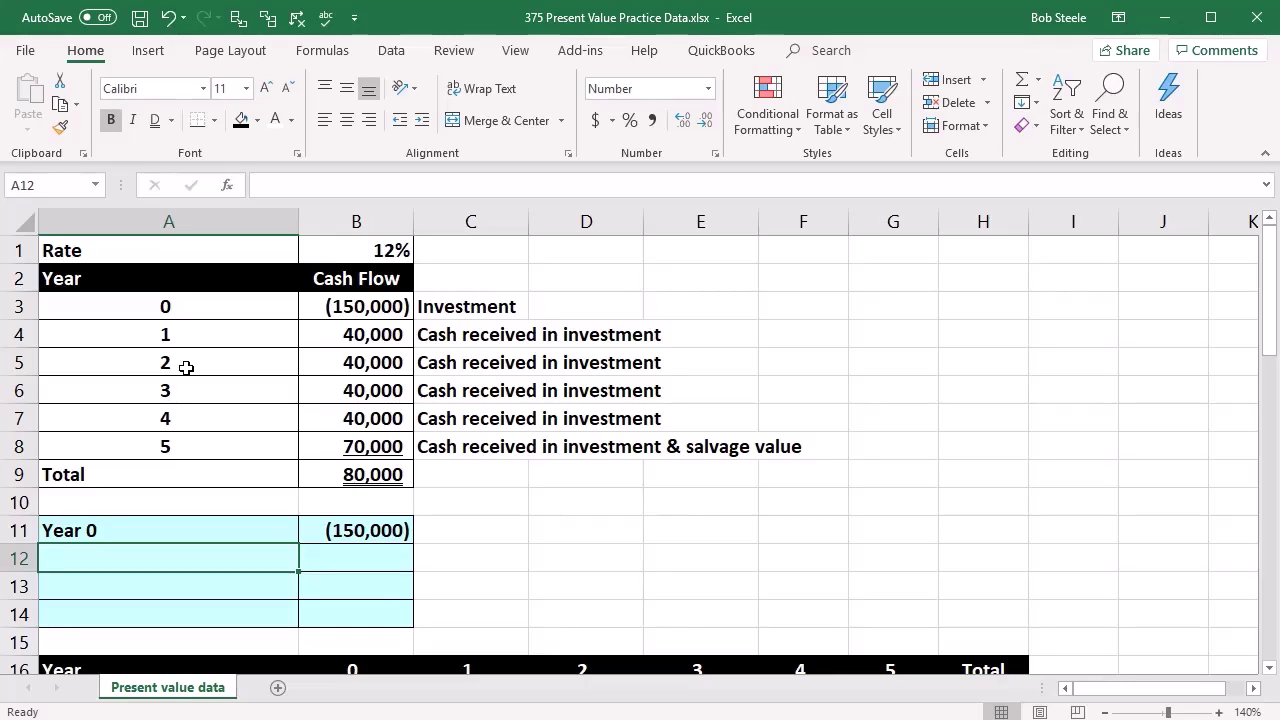
{"action": "key", "text": "F2"}
{"action": "type", "text": "uit"}
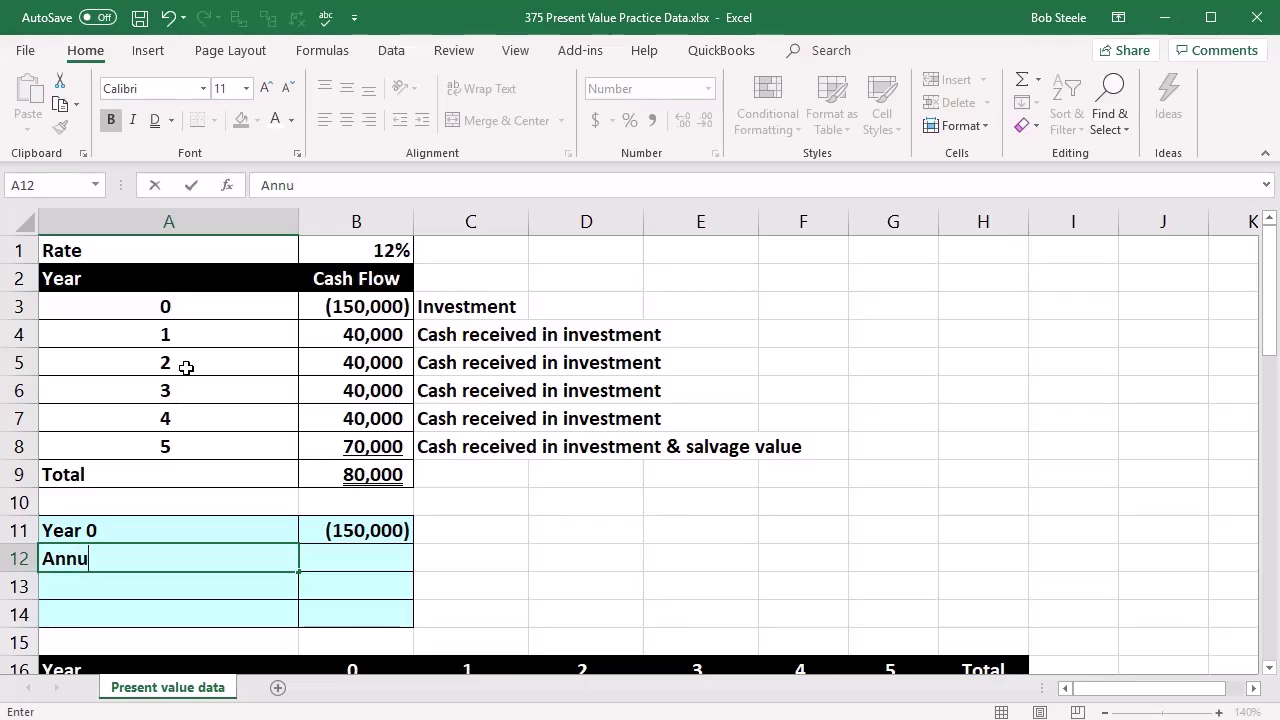
{"action": "key", "text": "BackSpace"}
{"action": "key", "text": "BackSpace"}
{"action": "key", "text": "BackSpace"}
{"action": "type", "text": "uity yar"}
{"action": "key", "text": "BackSpace"}
{"action": "type", "text": "ear 1"}
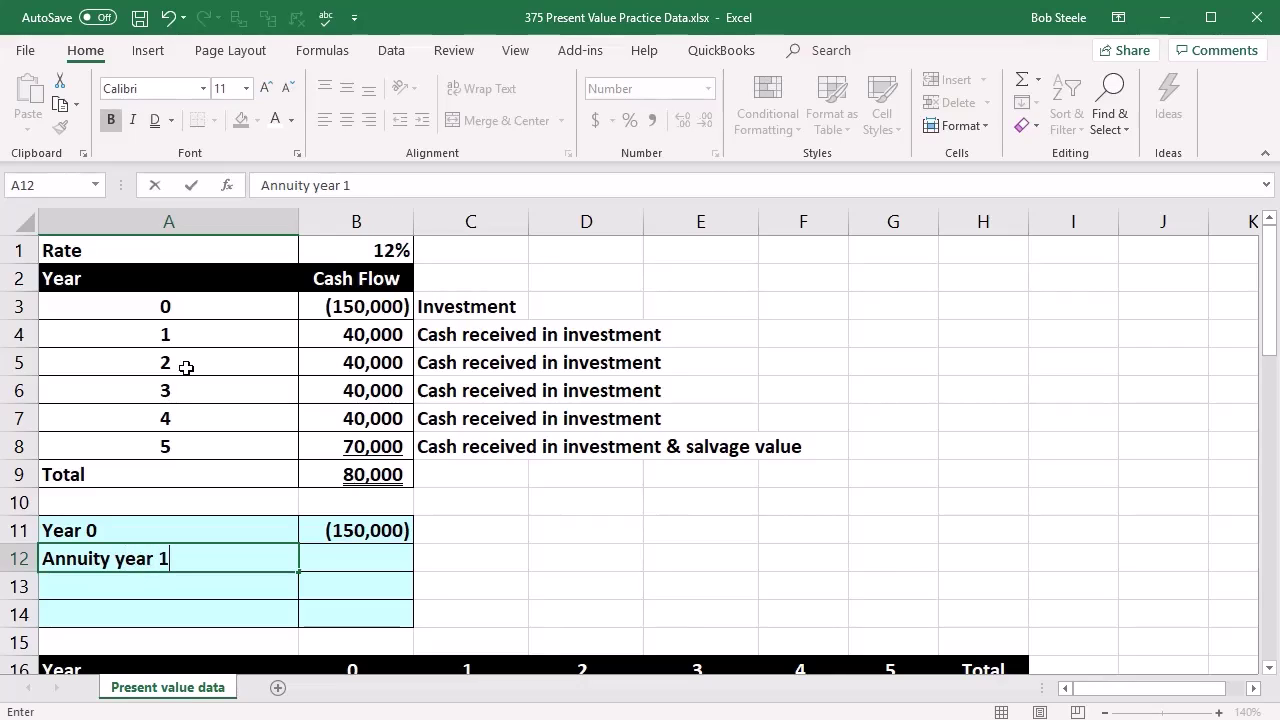
{"action": "type", "text": "-5"}
{"action": "key", "text": "Tab"}
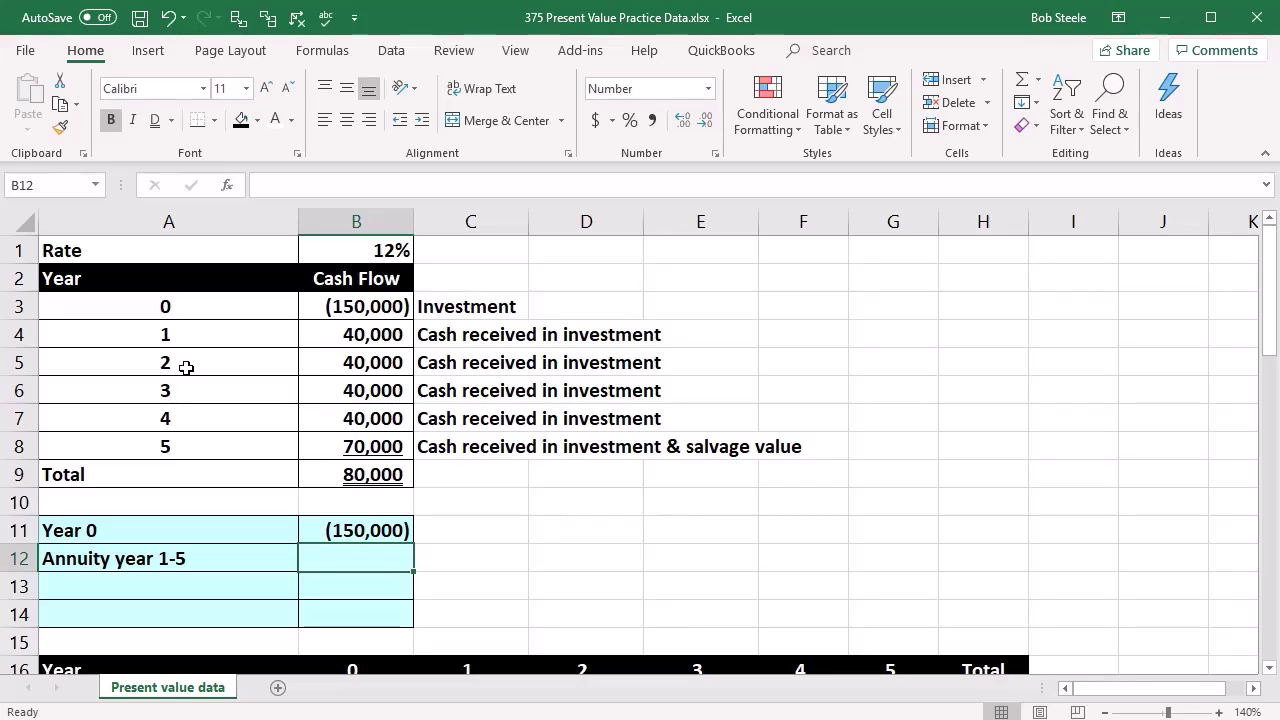
Enter -PV(B1,A8,B4) in B12 to compute the annuity's present value from the rate, five periods and yearly receipt.
{"action": "type", "text": "-"}
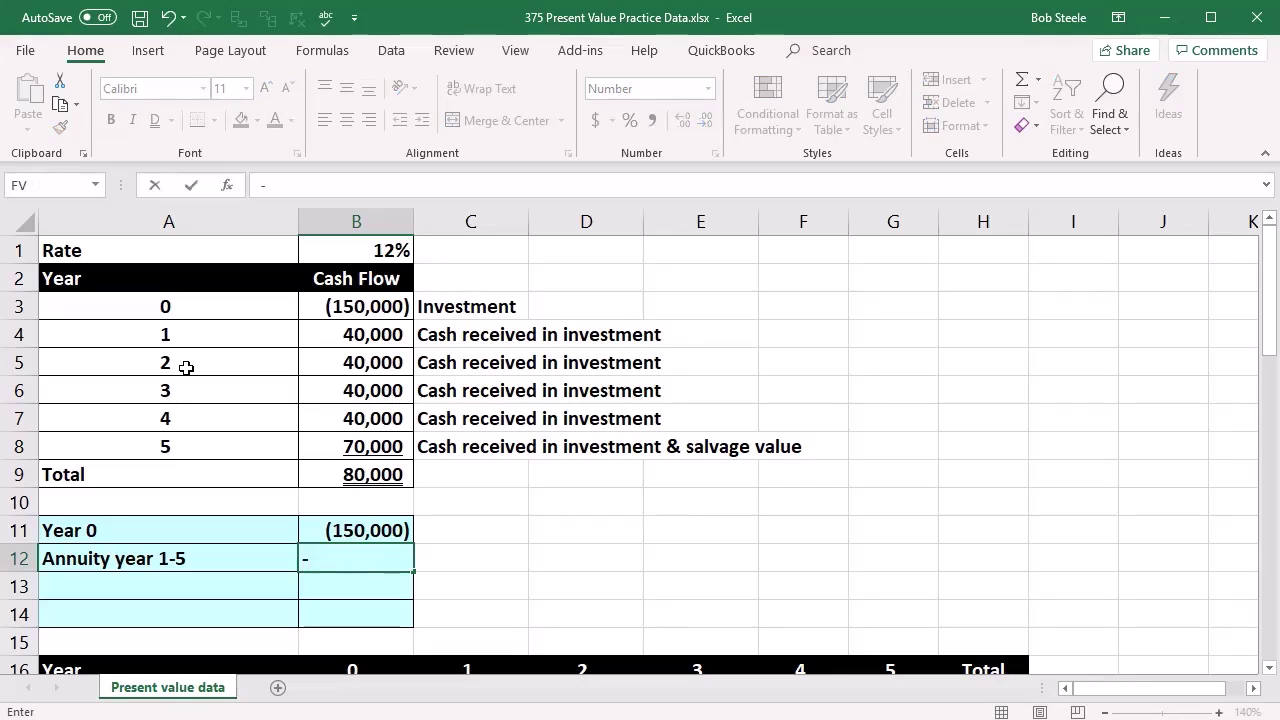
{"action": "type", "text": "pv"}
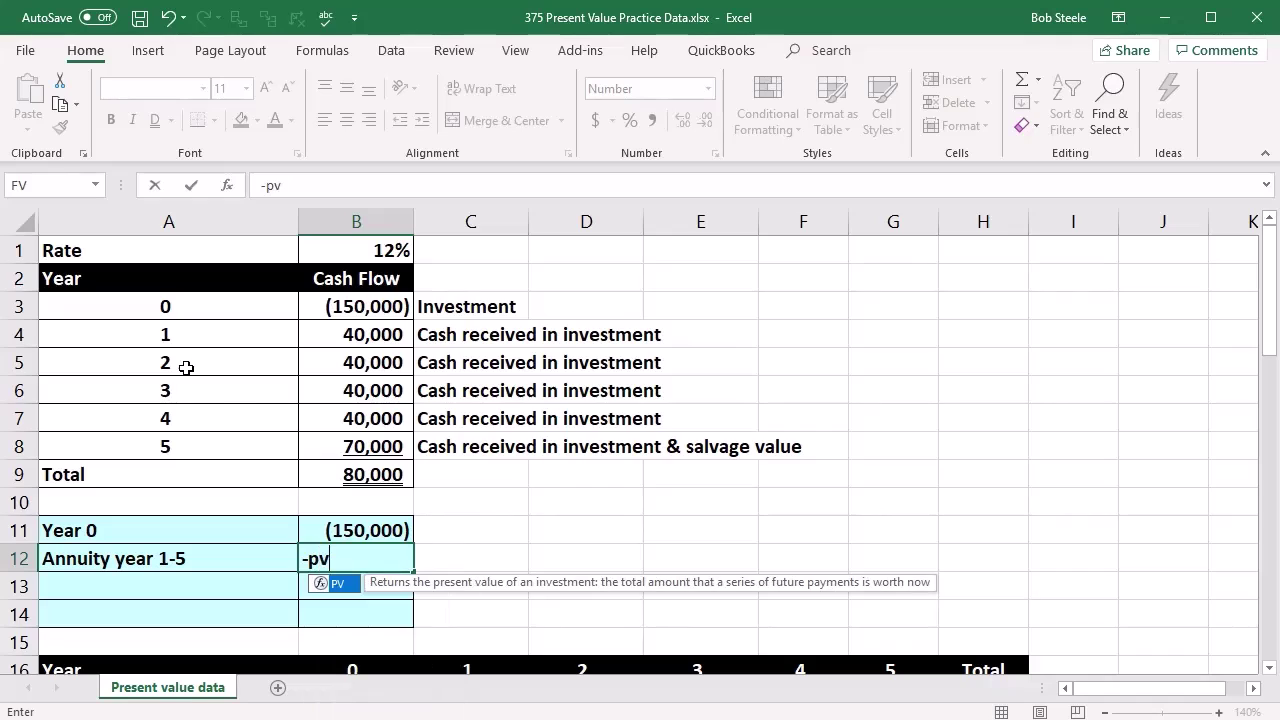
{"action": "double_click", "coordinate": [326, 580]}
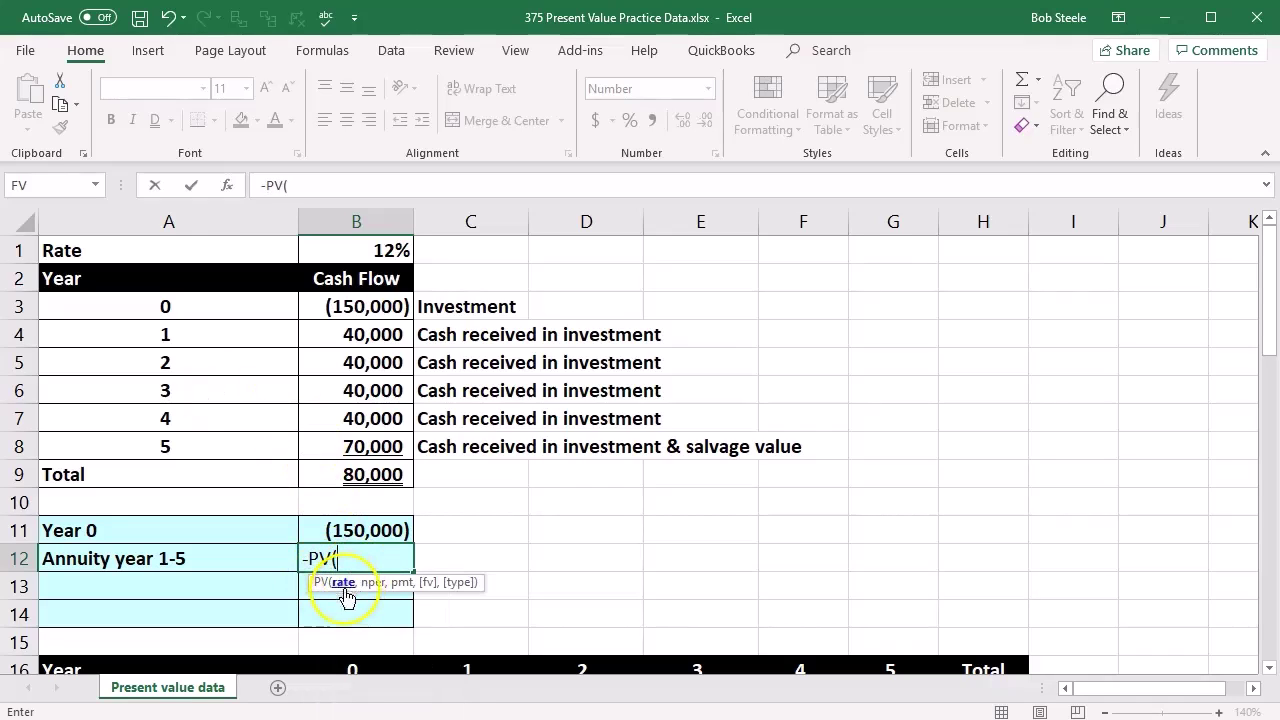
{"action": "left_click", "coordinate": [349, 592]}
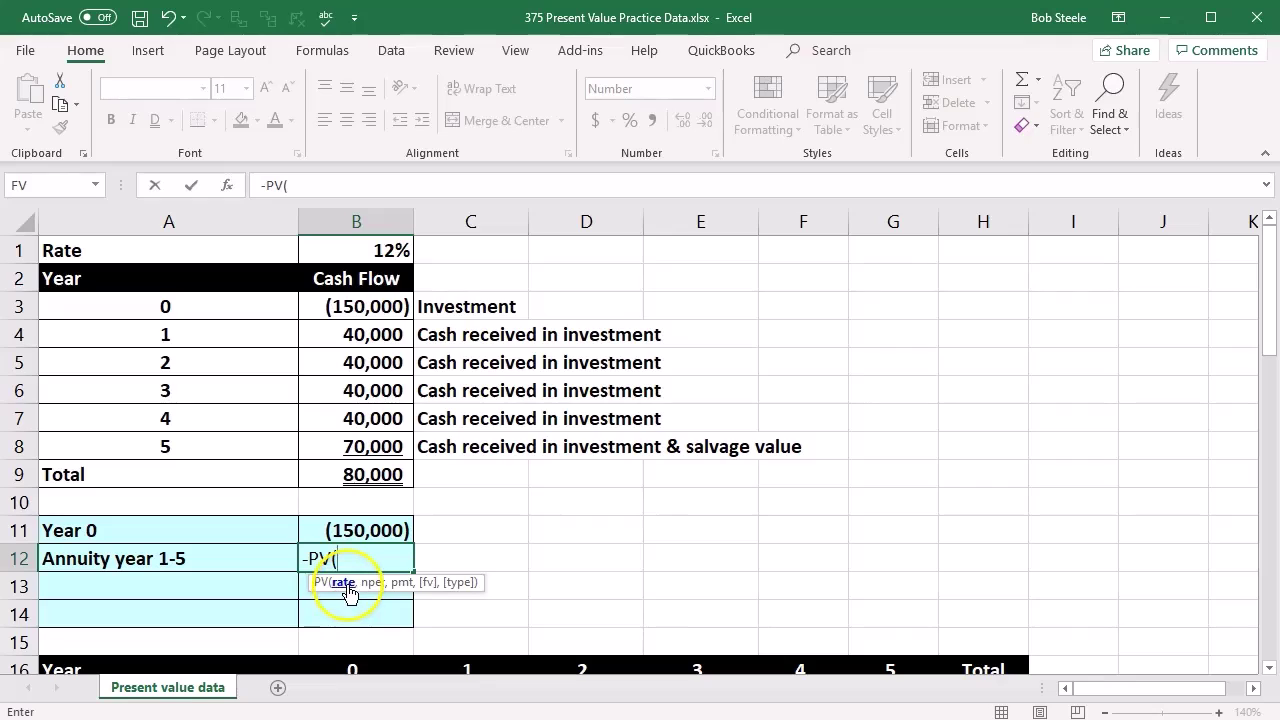
{"action": "left_click", "coordinate": [360, 251]}
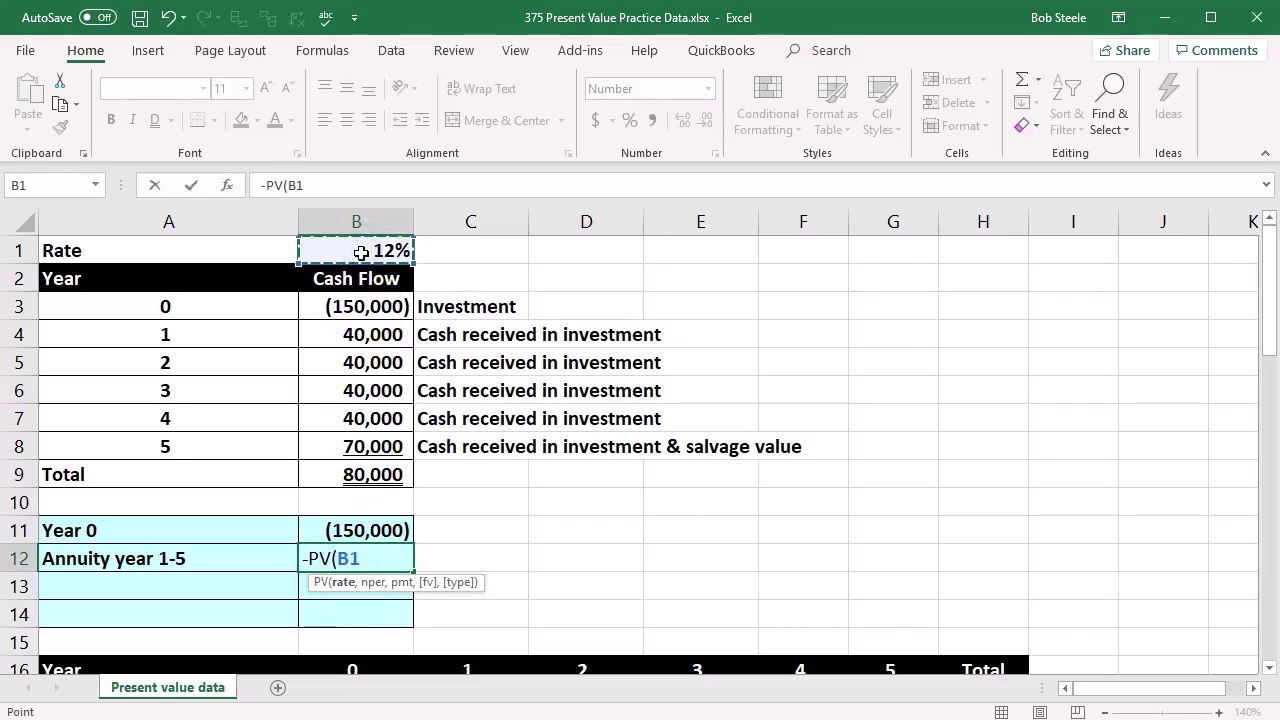
{"action": "type", "text": ","}
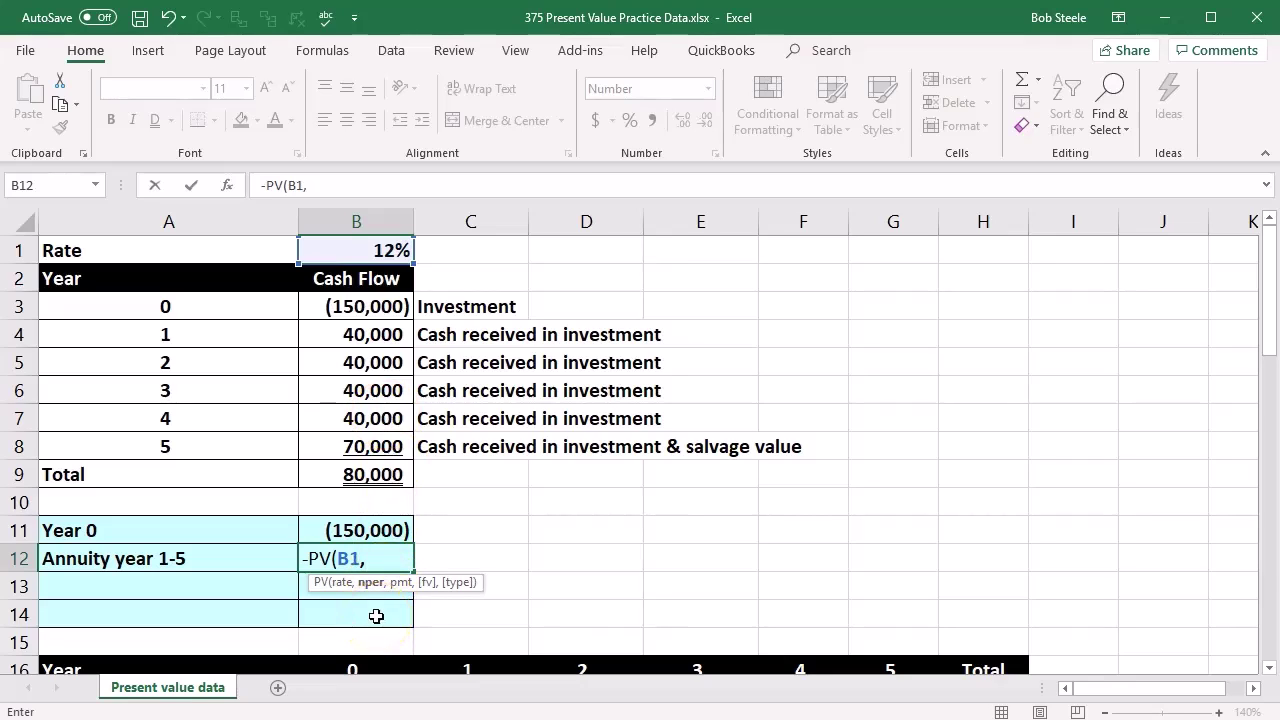
{"action": "left_click", "coordinate": [206, 451]}
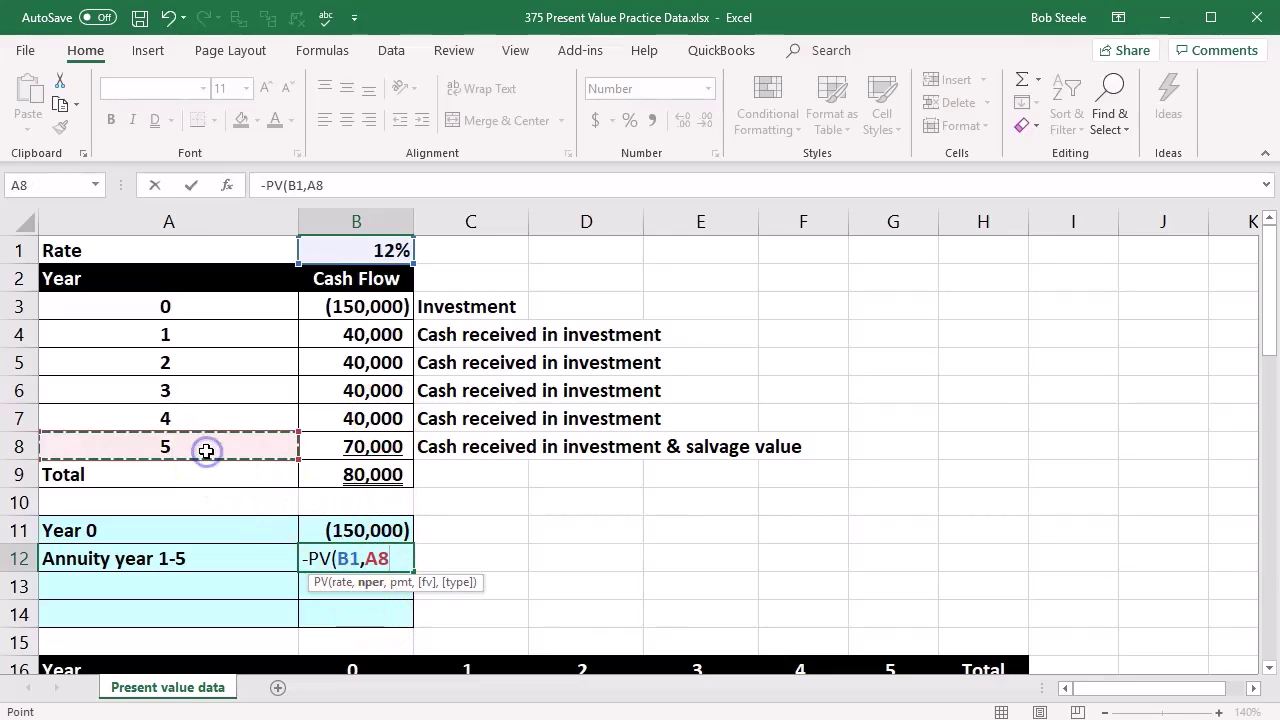
{"action": "type", "text": ","}
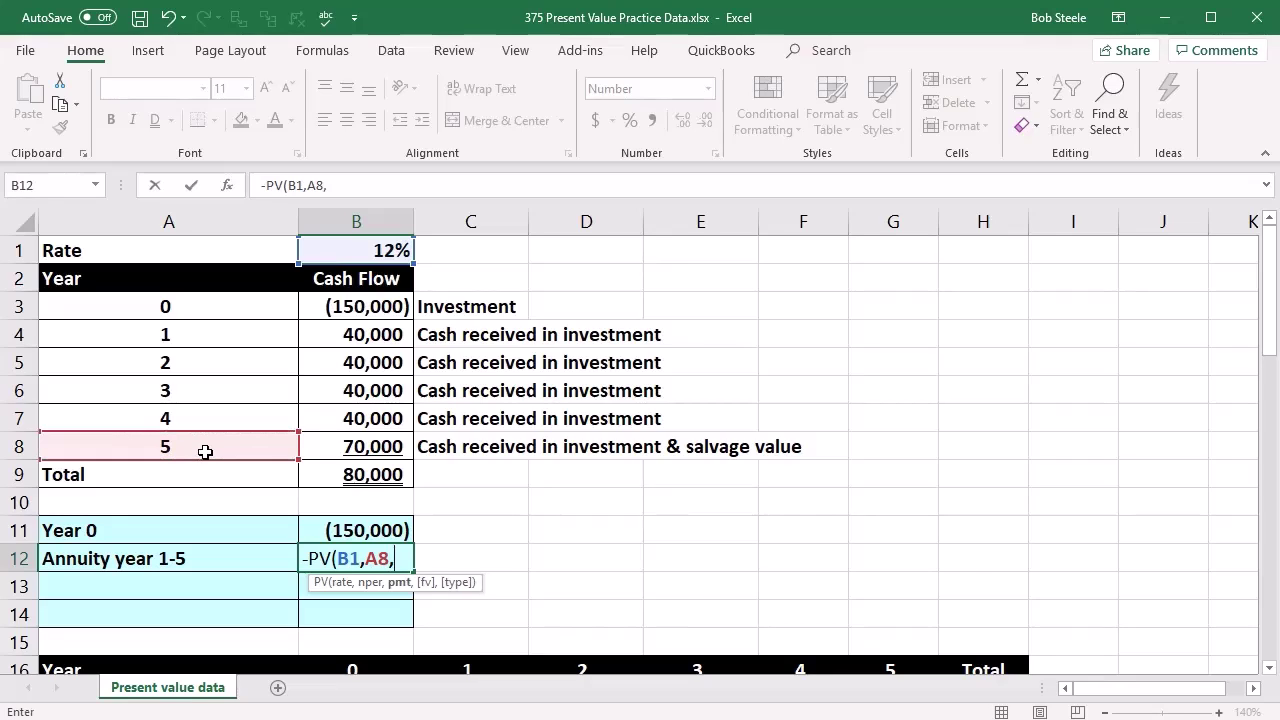
{"action": "left_click", "coordinate": [341, 341]}
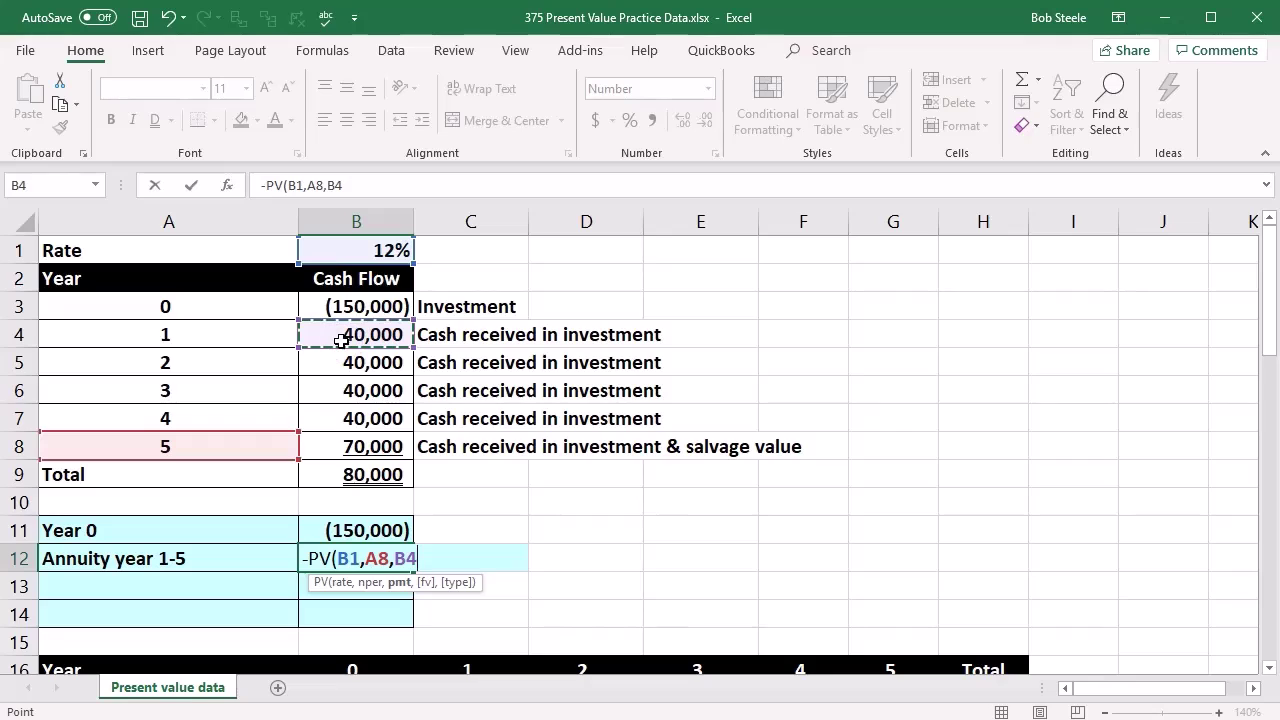
{"action": "type", "text": ")"}
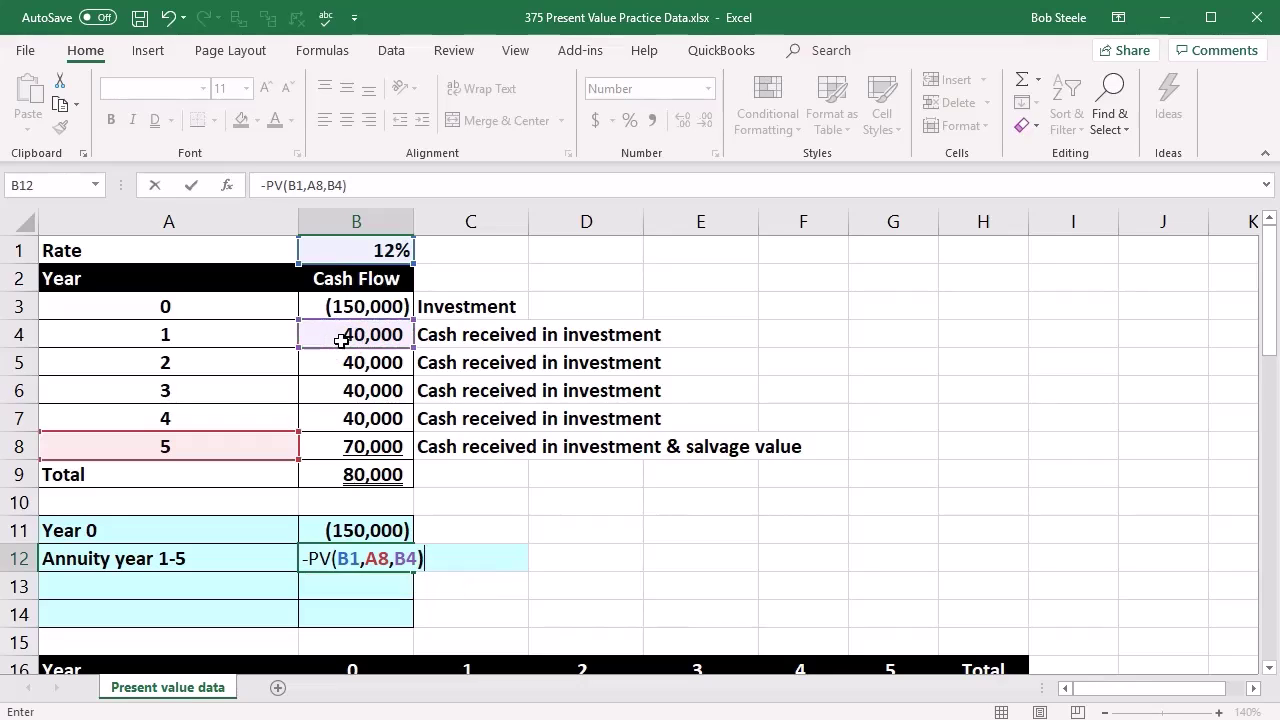
{"action": "key", "text": "Return"}
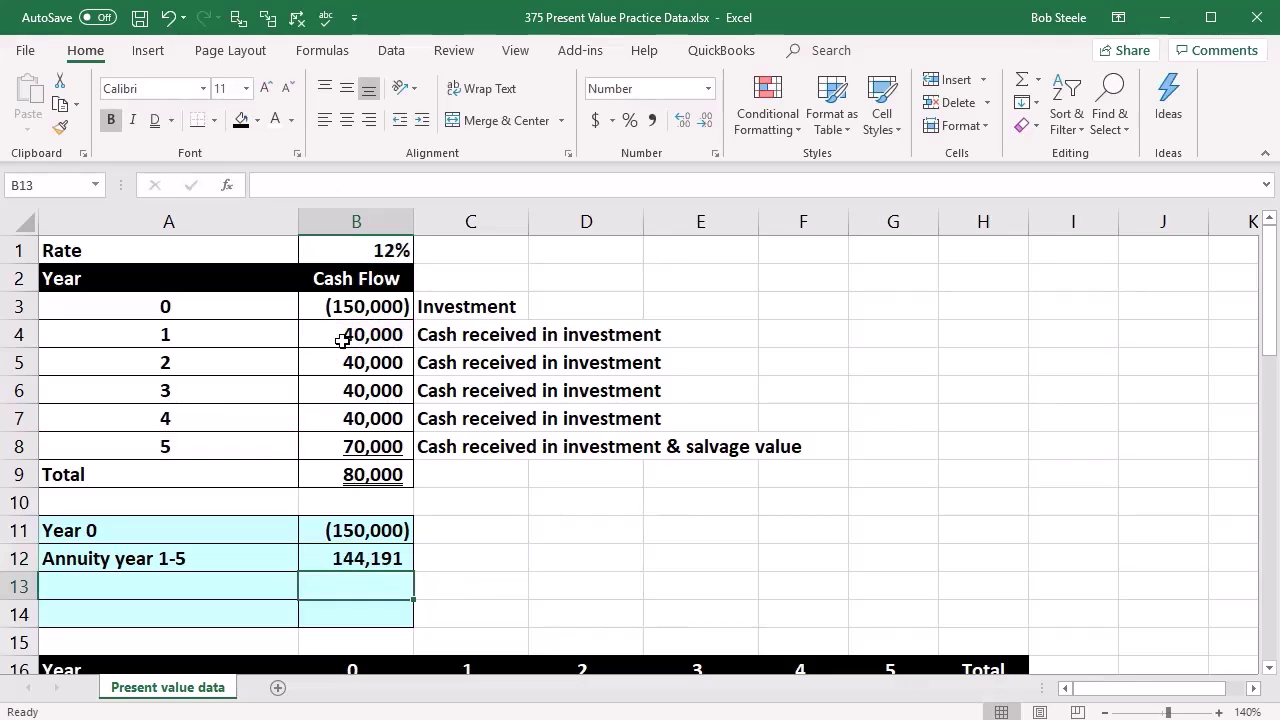
Multiply 40000 by 5 in Calculator to compare the undiscounted receipts with the annuity's present value in B12, and close Calculator.
{"action": "left_click", "coordinate": [332, 558]}
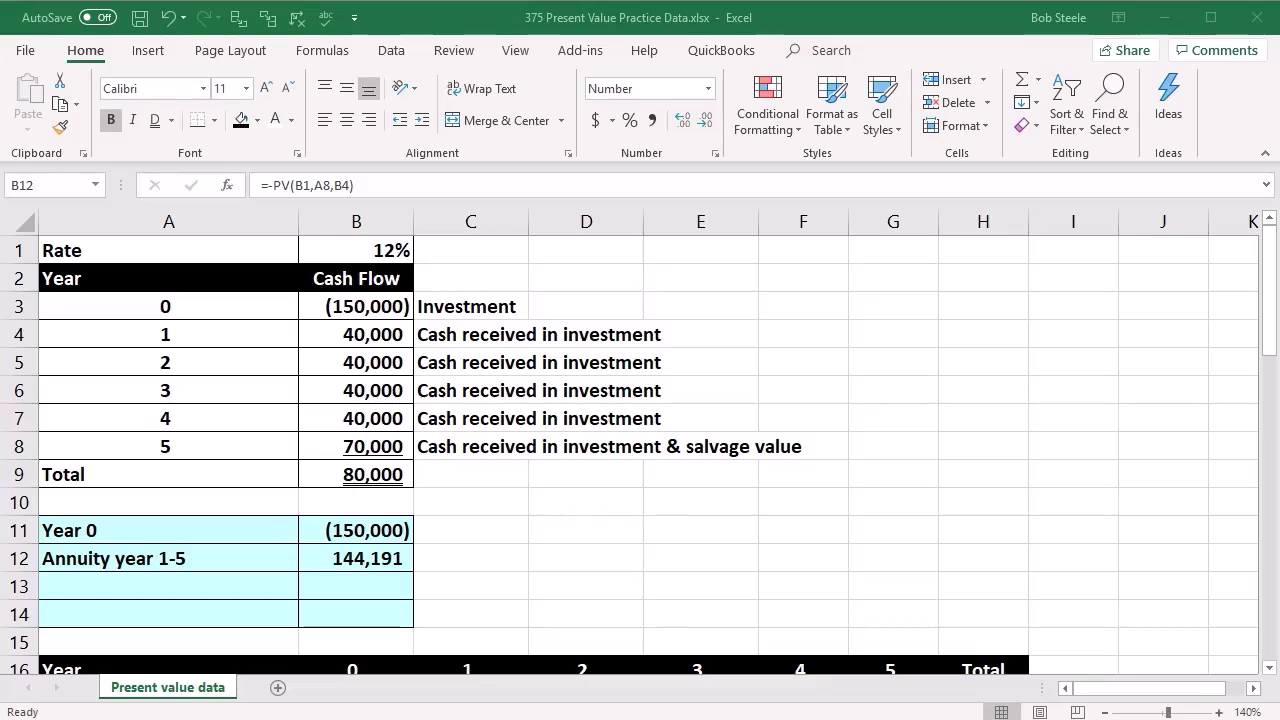
{"action": "left_click_drag", "start_coordinate": [1155, 172], "coordinate": [869, 145]}
{"action": "type", "text": "40000*5"}
{"action": "key", "text": "Return"}
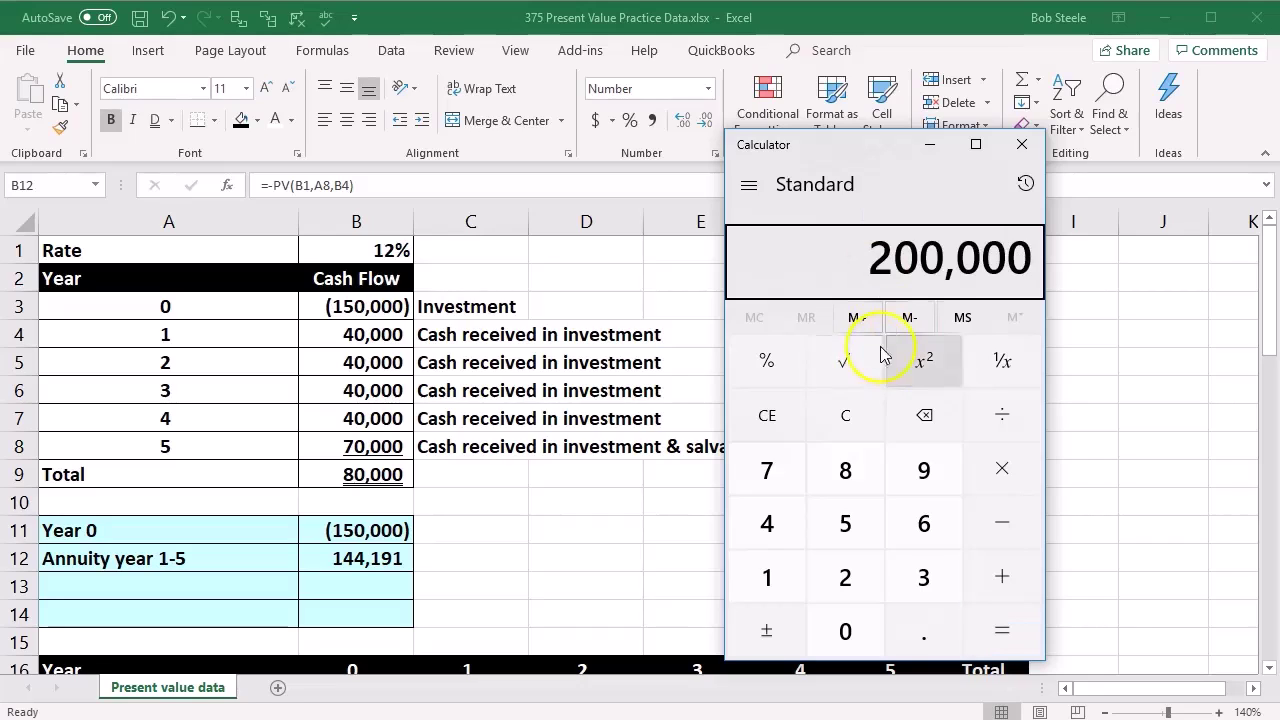
{"action": "left_click", "coordinate": [460, 582]}
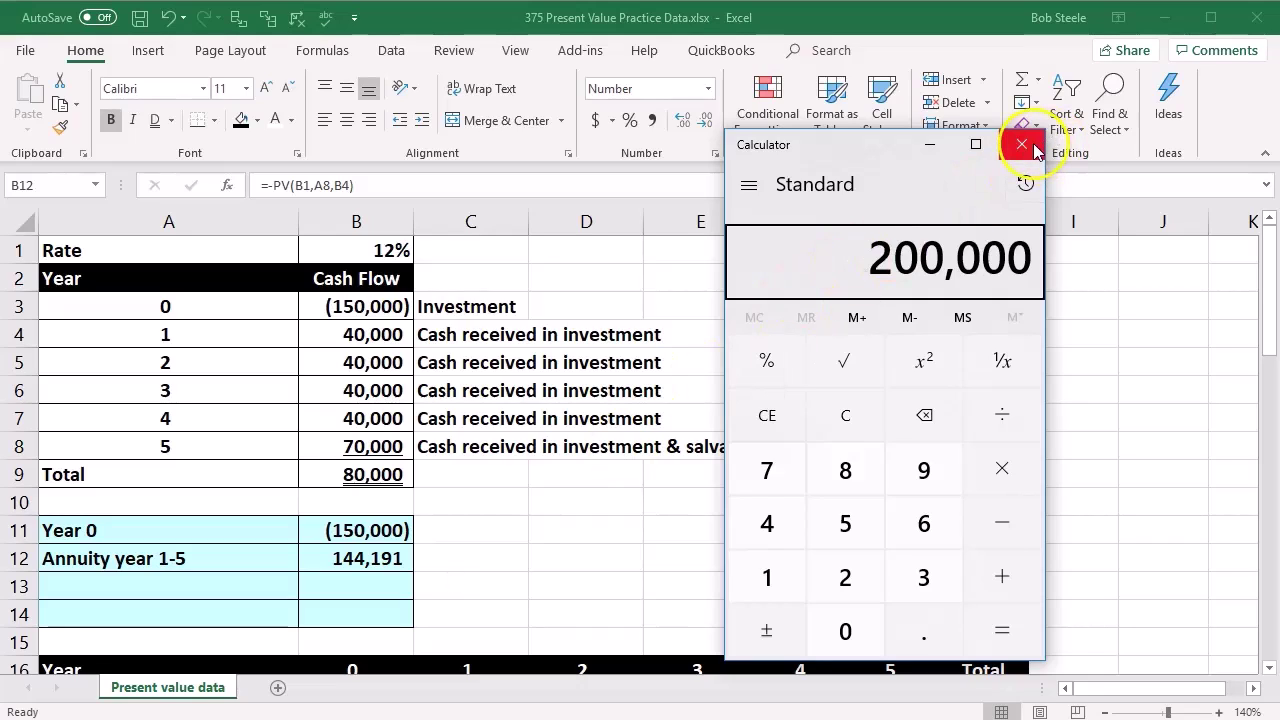
{"action": "left_click_drag", "start_coordinate": [1035, 150], "coordinate": [1014, 247]}
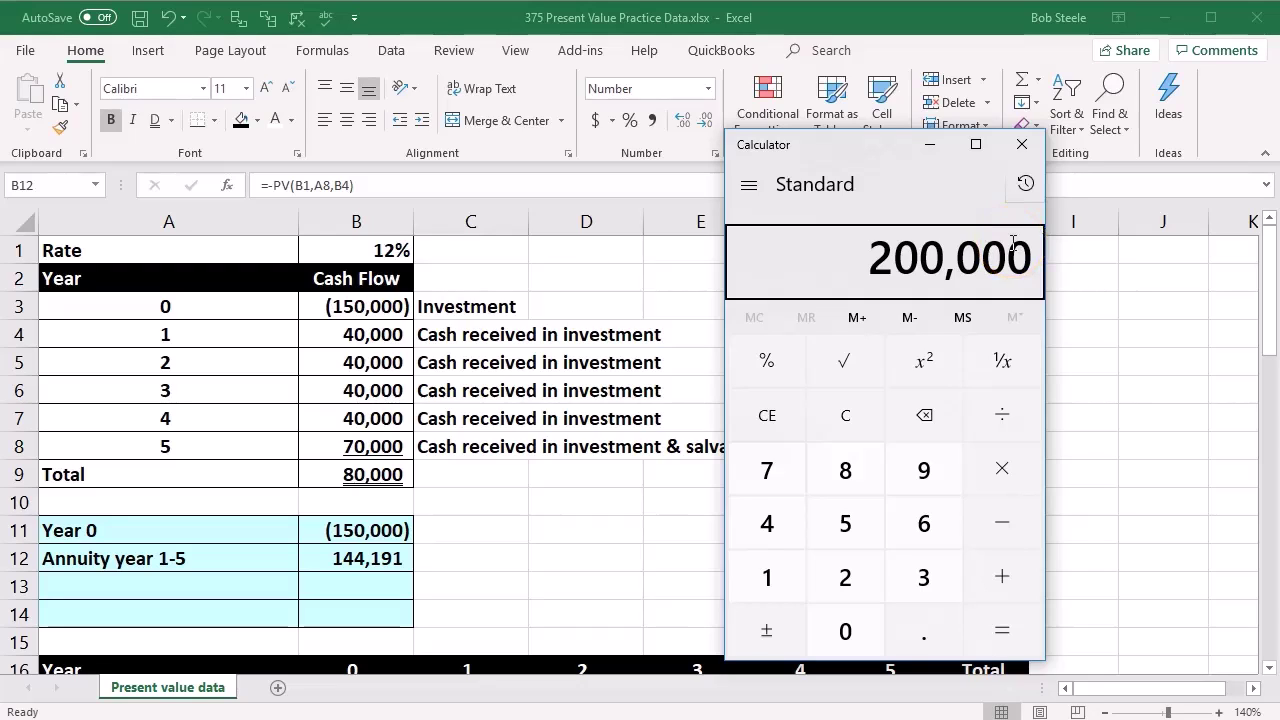
{"action": "left_click", "coordinate": [1022, 144]}
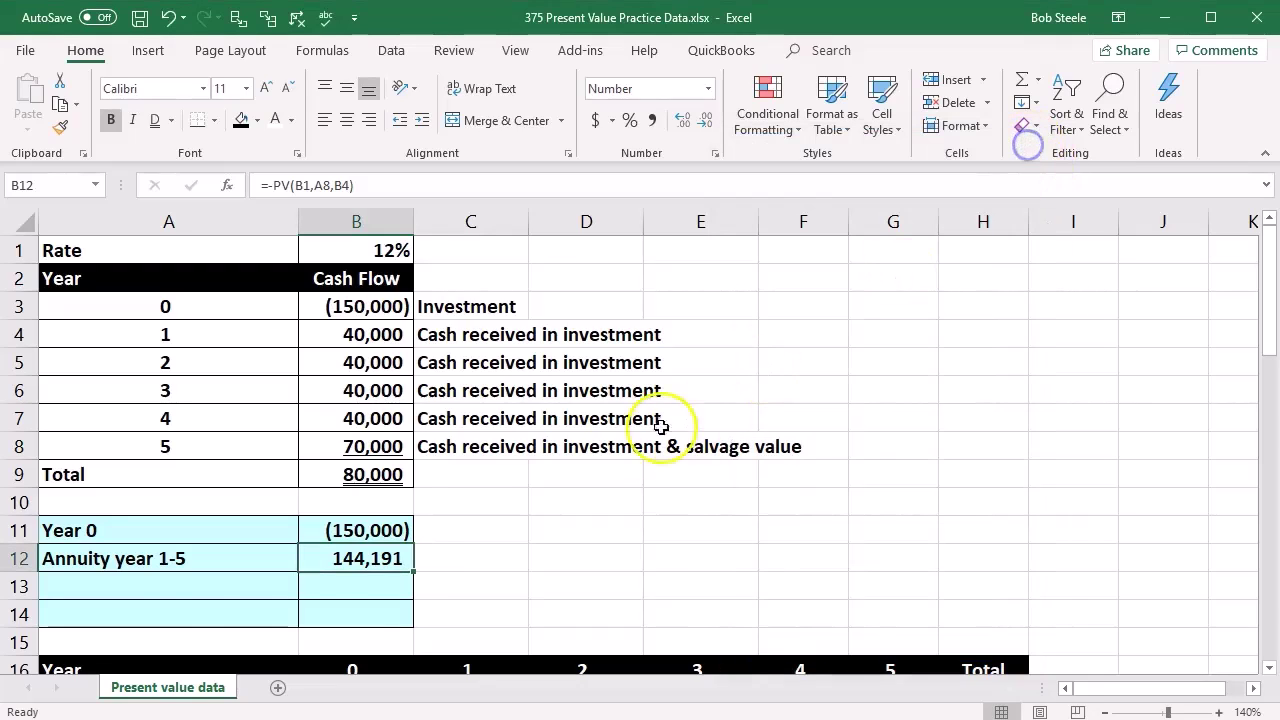
Label A13 "year 5 salvage".
{"action": "left_click", "coordinate": [150, 590]}
{"action": "type", "text": "year 0"}
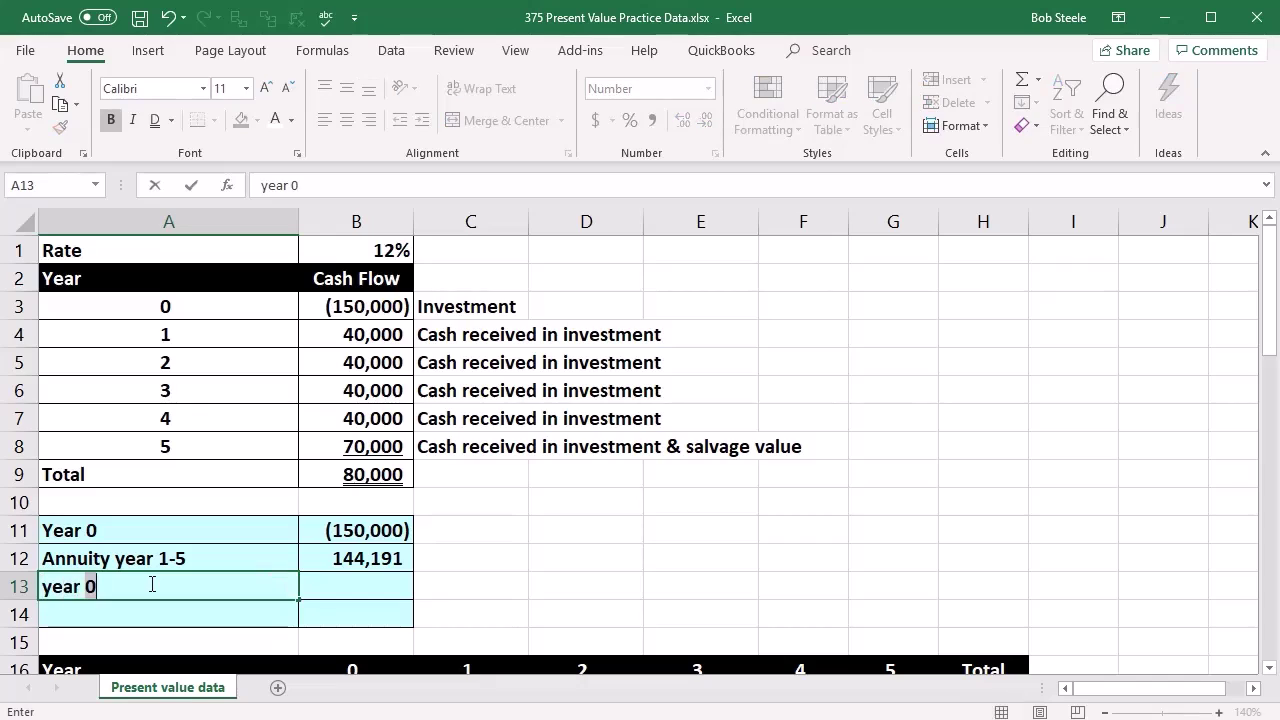
{"action": "type", "text": "5 salvage"}
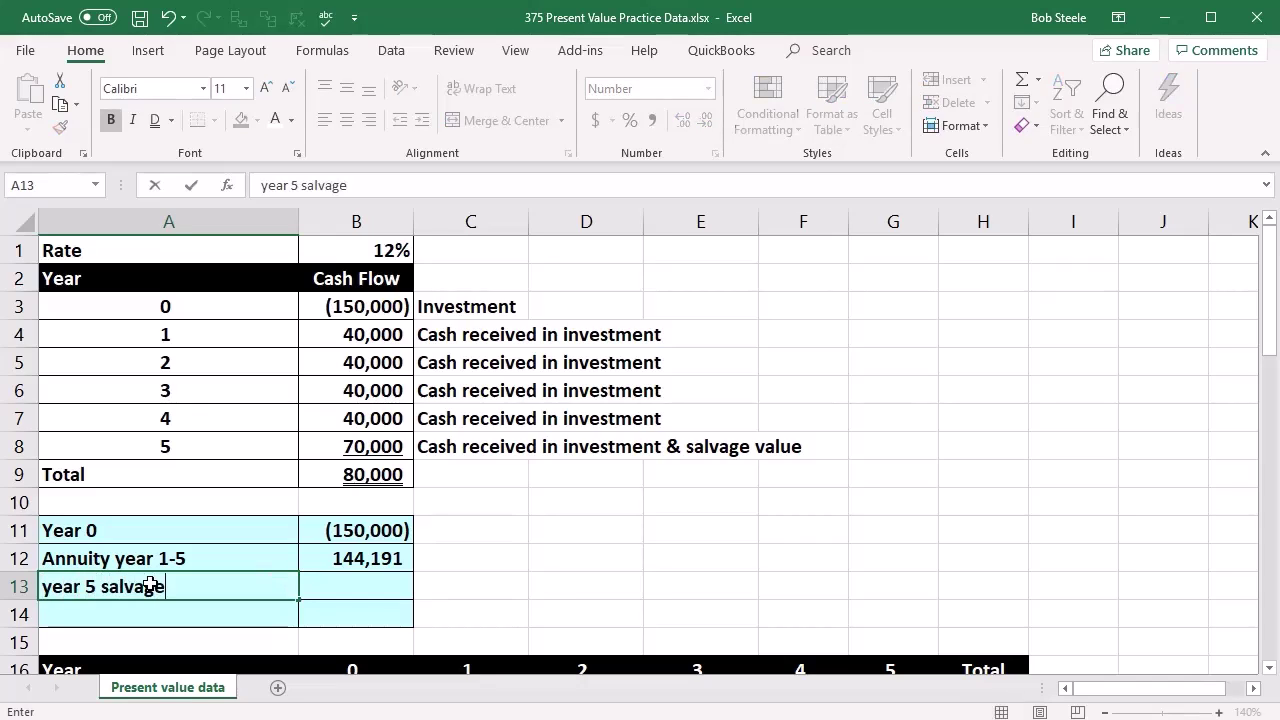
{"action": "key", "text": "Tab"}
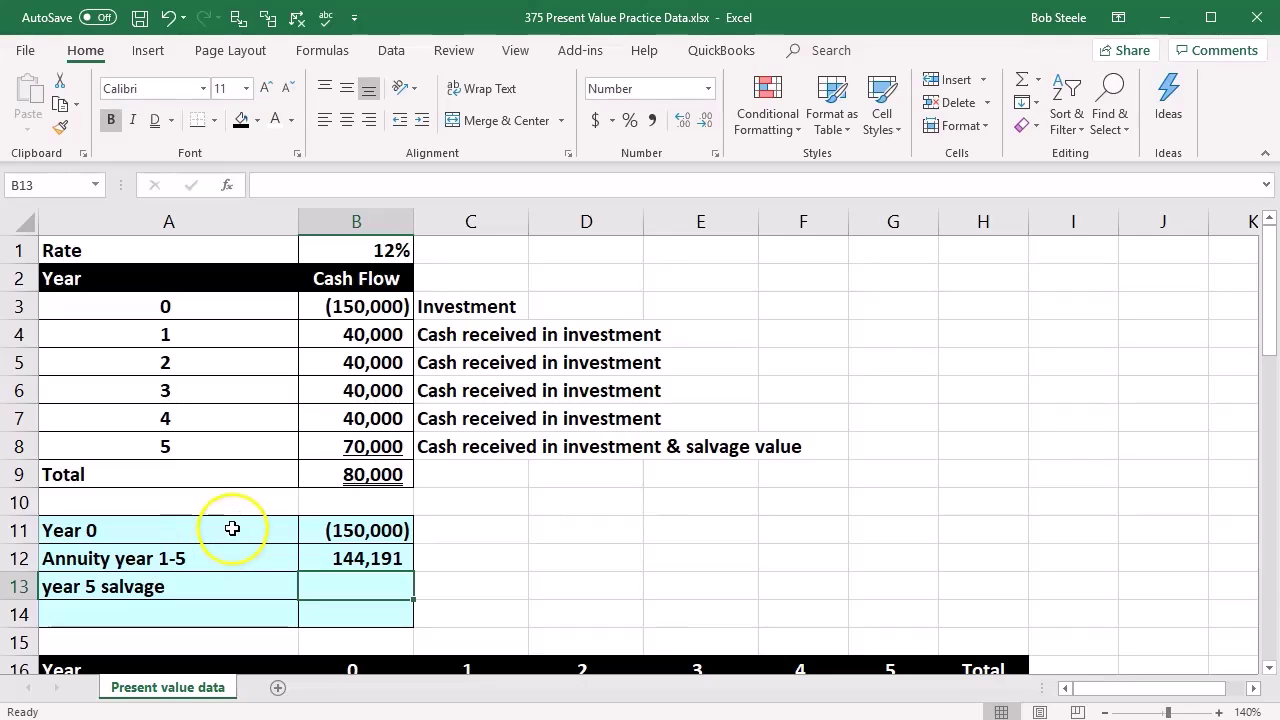
Subtract 40000 from 70000 in Calculator to find the salvage portion of the year 5 cash flow, and close Calculator.
{"action": "key", "text": "XF86Calculator"}
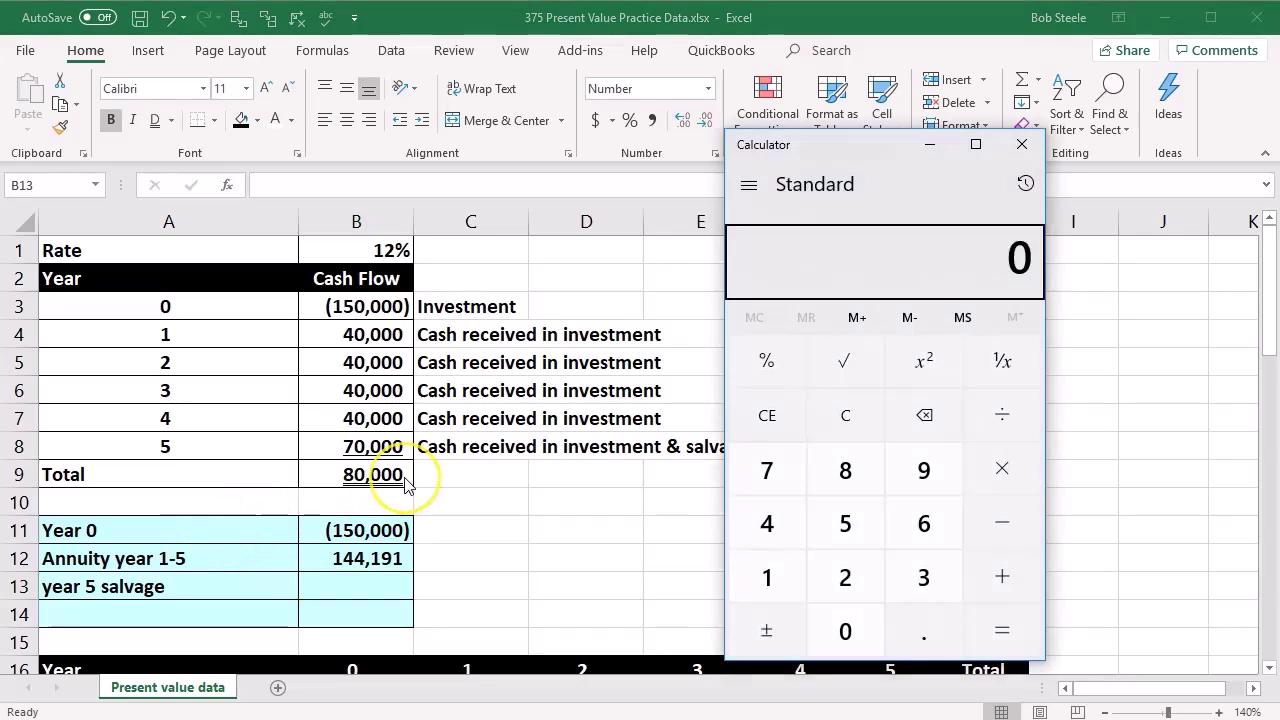
{"action": "type", "text": "70000-"}
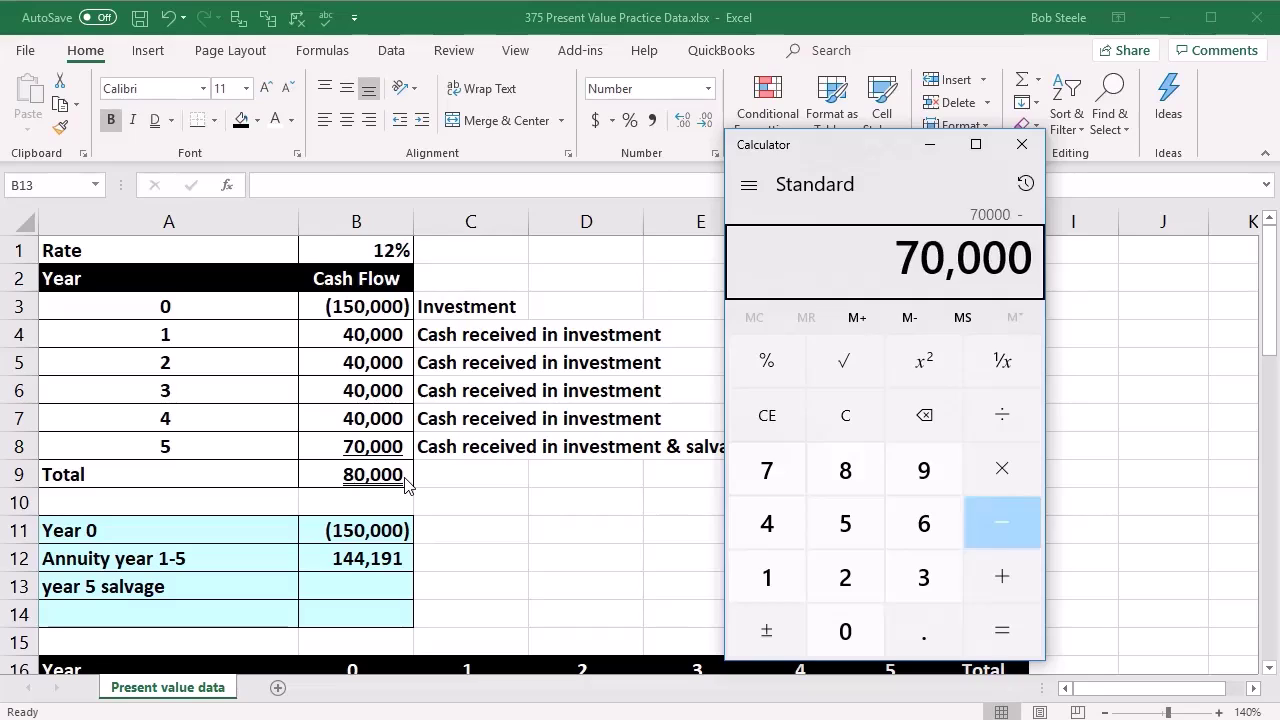
{"action": "type", "text": "40000"}
{"action": "key", "text": "Return"}
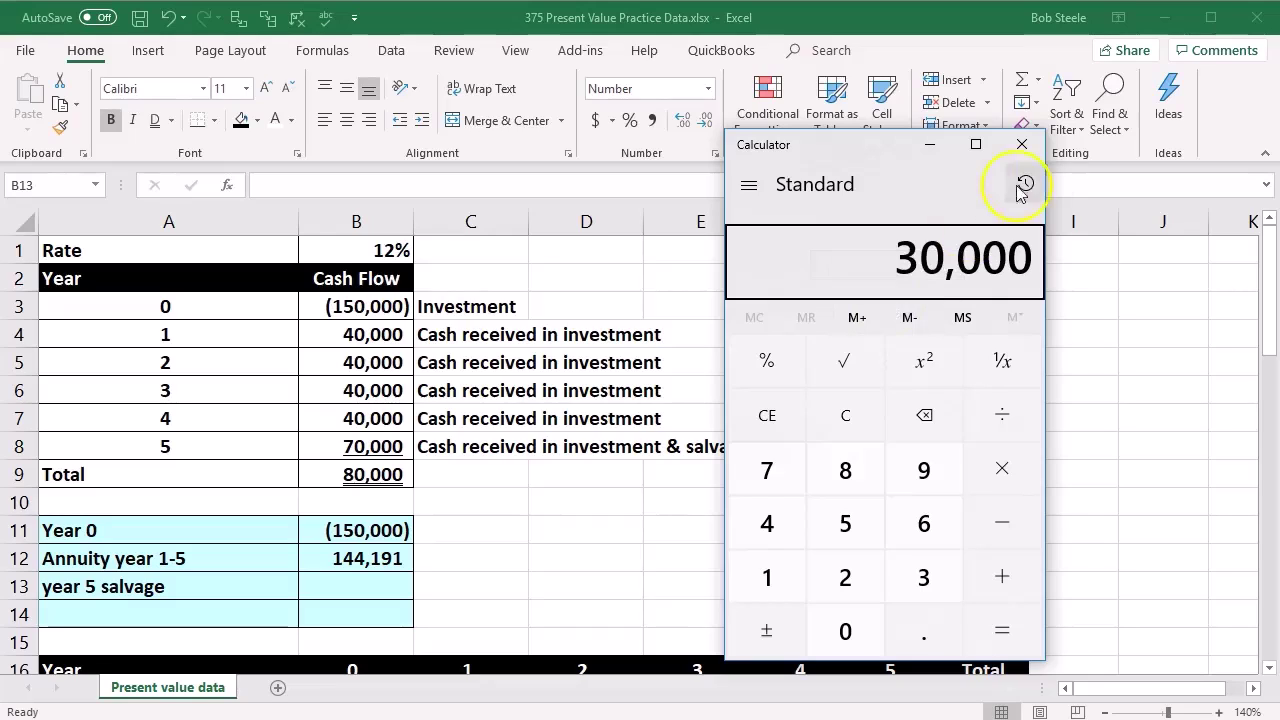
{"action": "left_click", "coordinate": [1022, 144]}
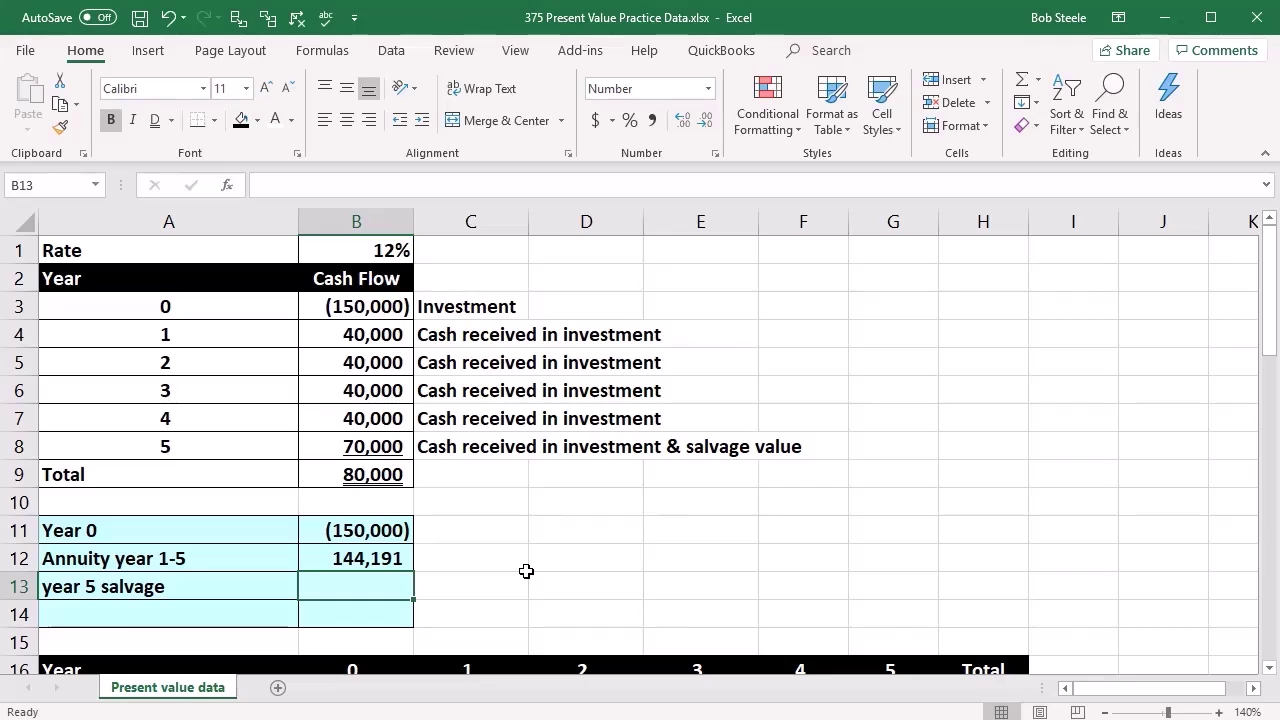
Compute the salvage value's present value in B13 with -PV(B1,A8,0,(B8-40000)), accepting the suggested closing-parenthesis correction.
{"action": "type", "text": "-"}
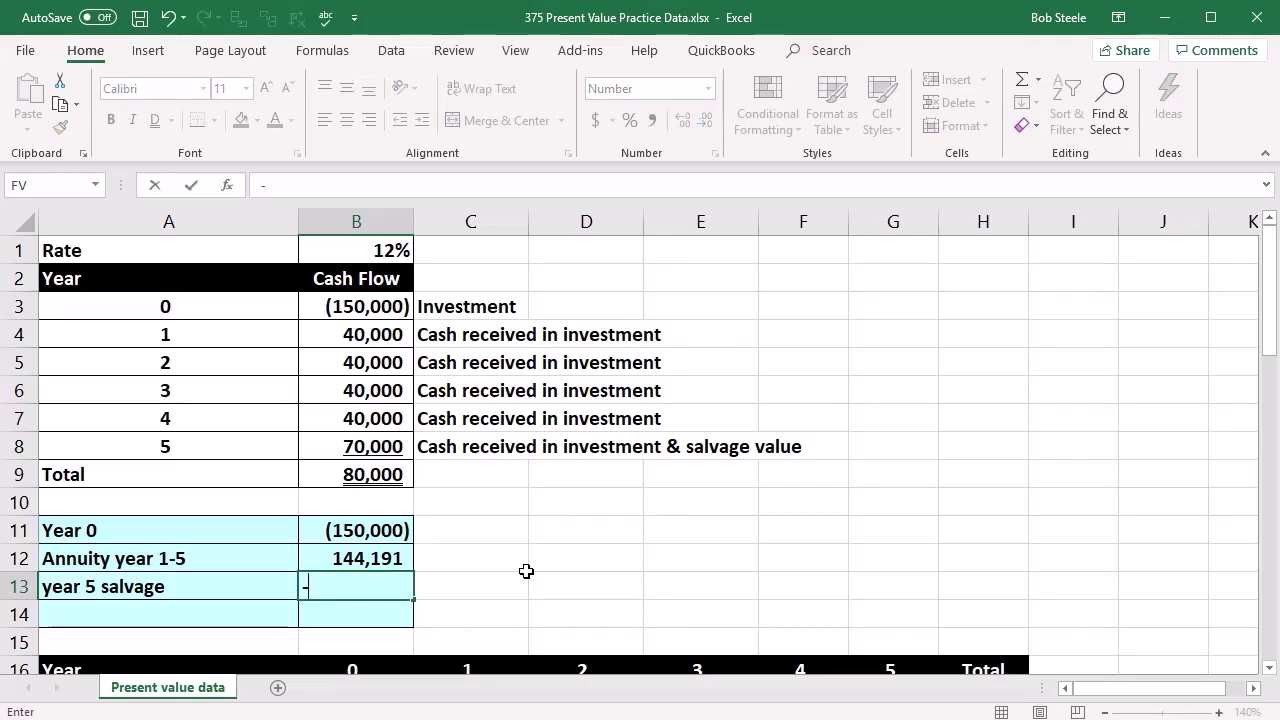
{"action": "type", "text": "pv"}
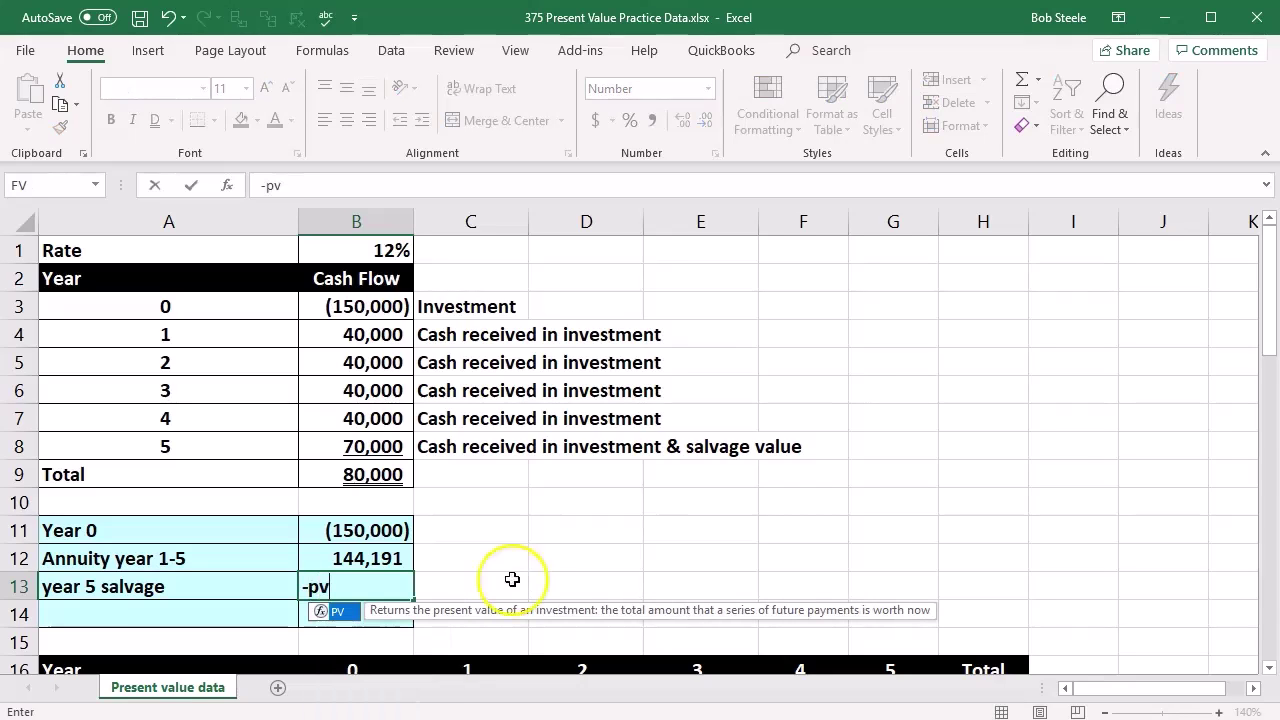
{"action": "double_click", "coordinate": [328, 610]}
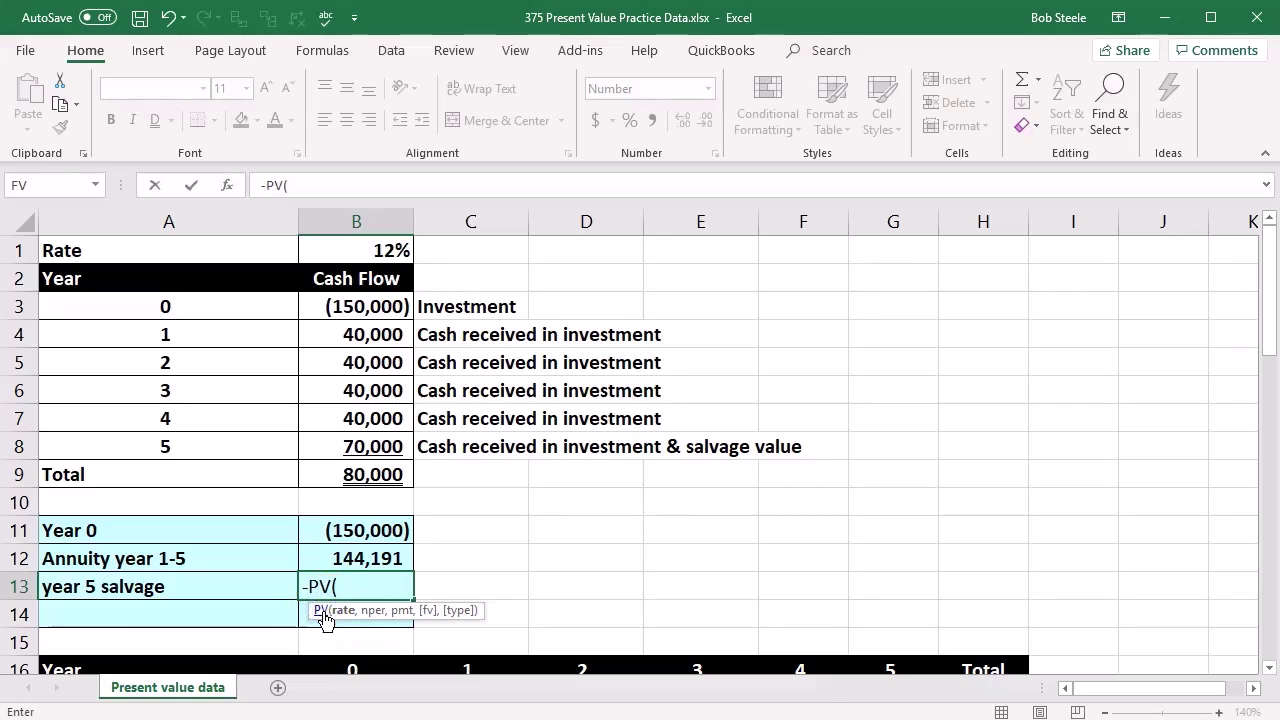
{"action": "left_click", "coordinate": [343, 250]}
{"action": "type", "text": ","}
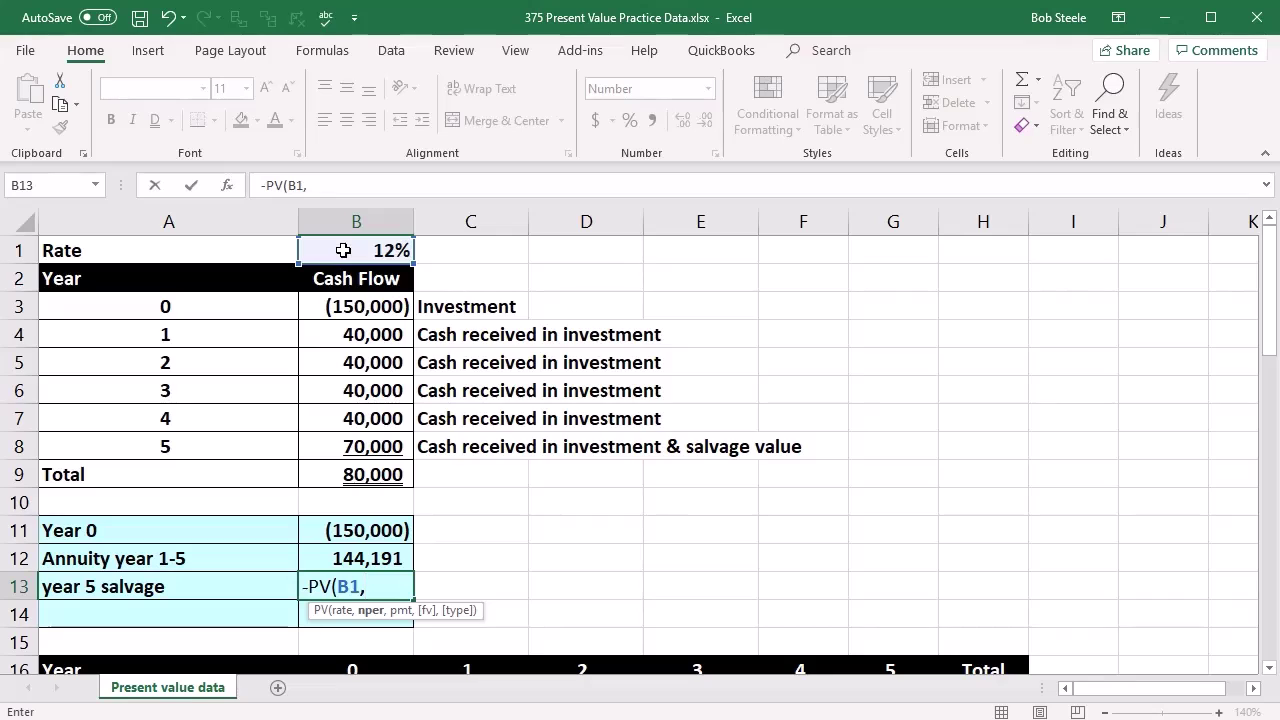
{"action": "left_click", "coordinate": [204, 448]}
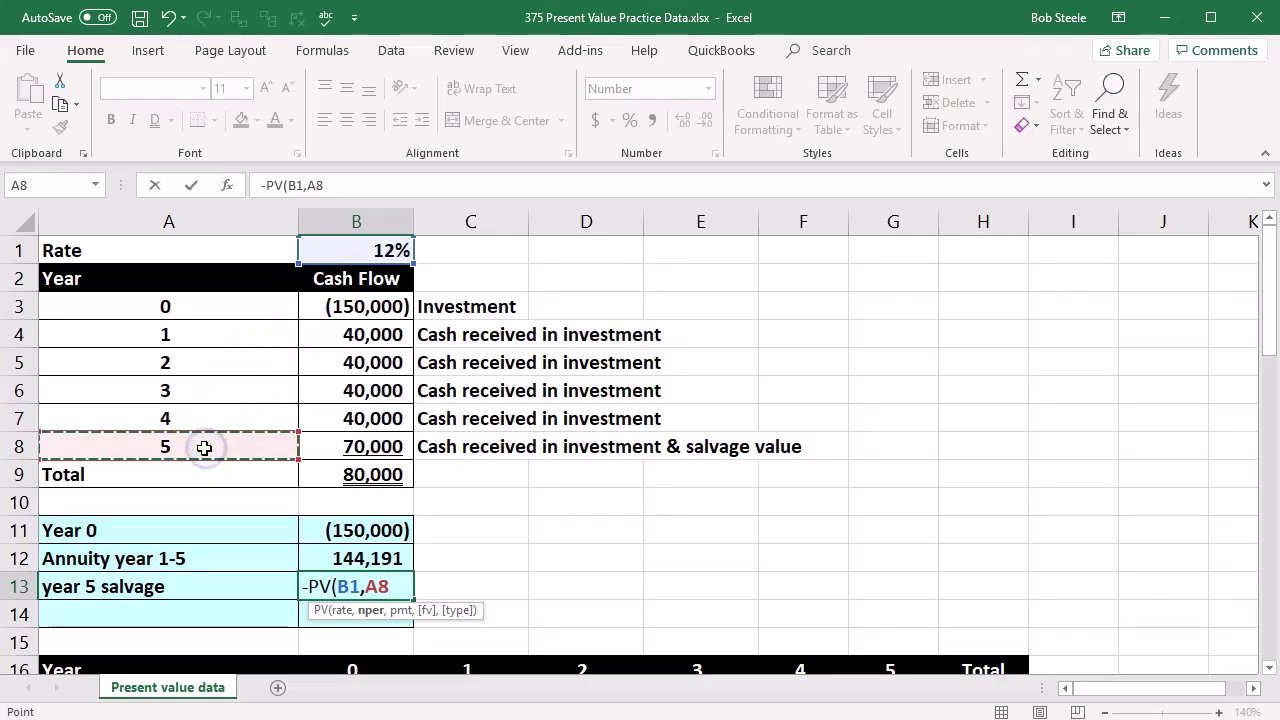
{"action": "type", "text": ","}
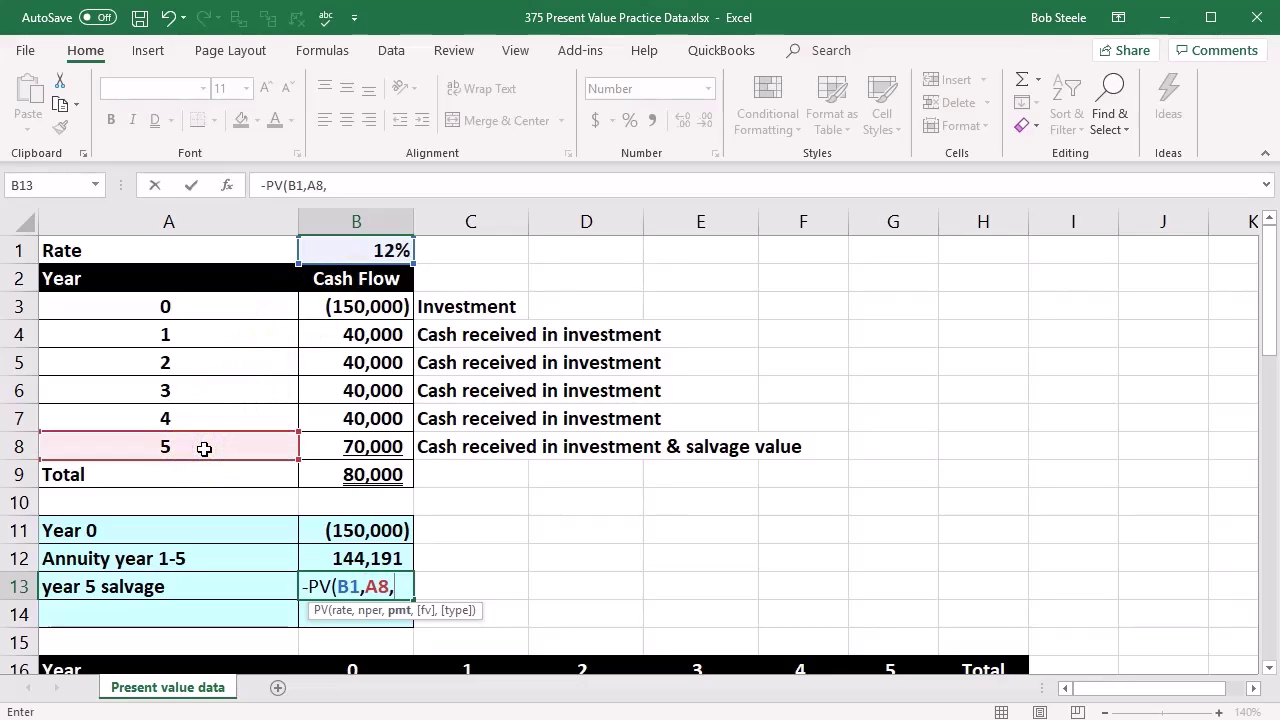
{"action": "type", "text": "0,"}
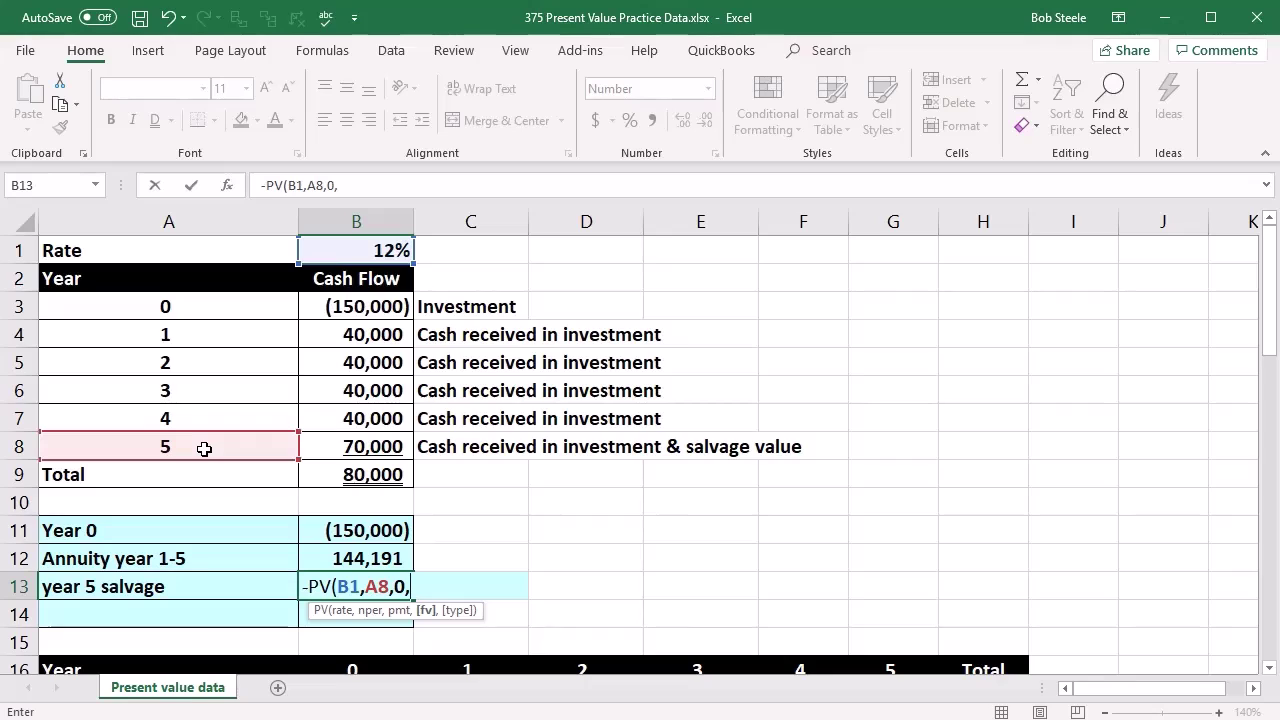
{"action": "type", "text": "("}
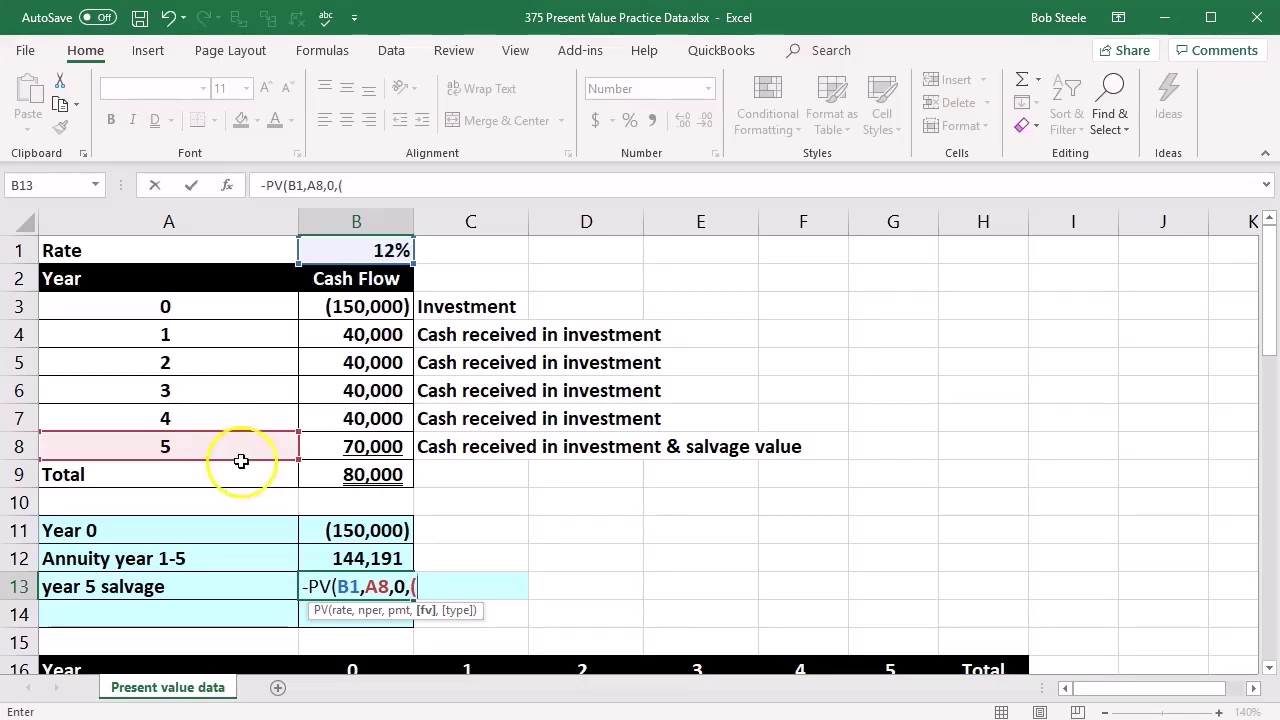
{"action": "left_click", "coordinate": [340, 442]}
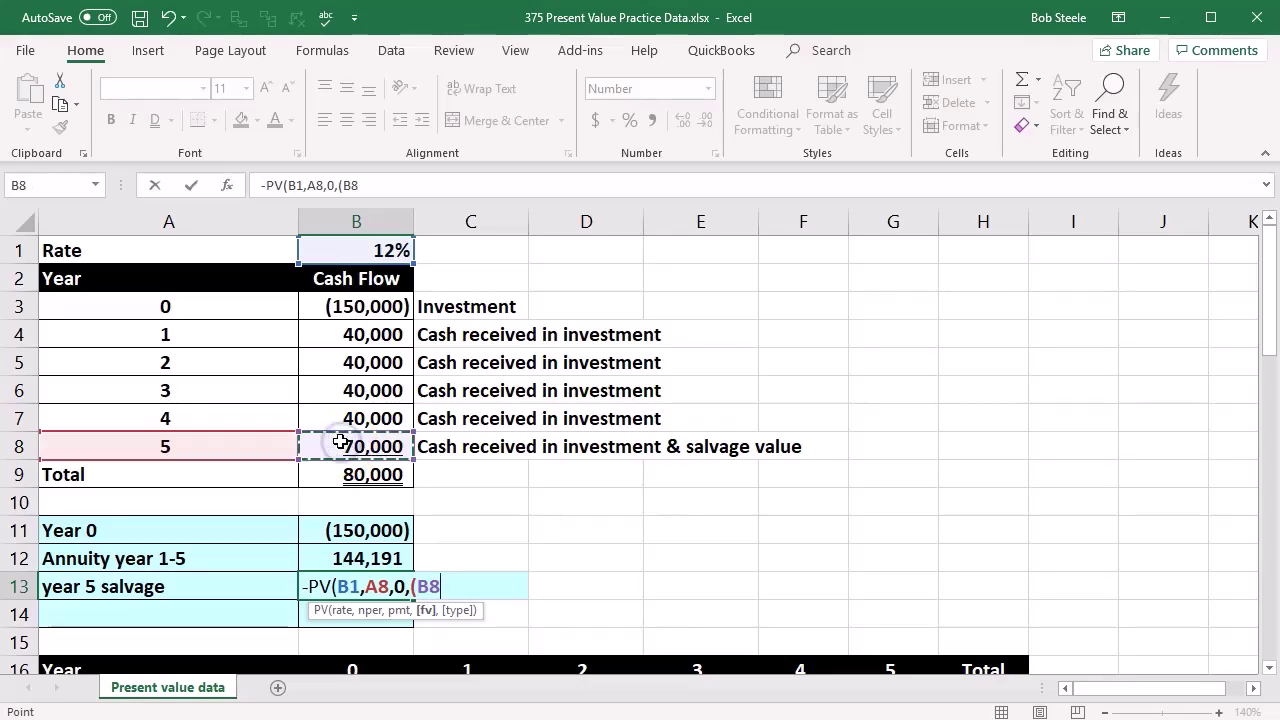
{"action": "type", "text": "-40000)"}
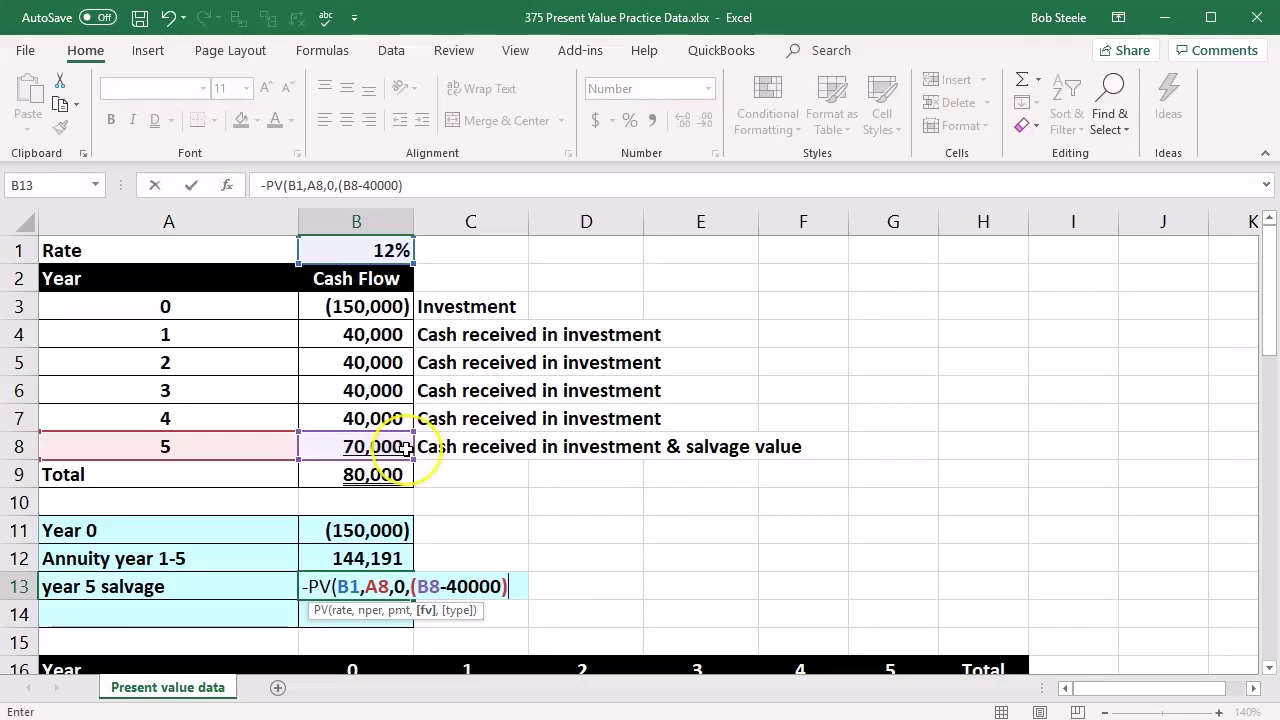
{"action": "key", "text": "Return"}
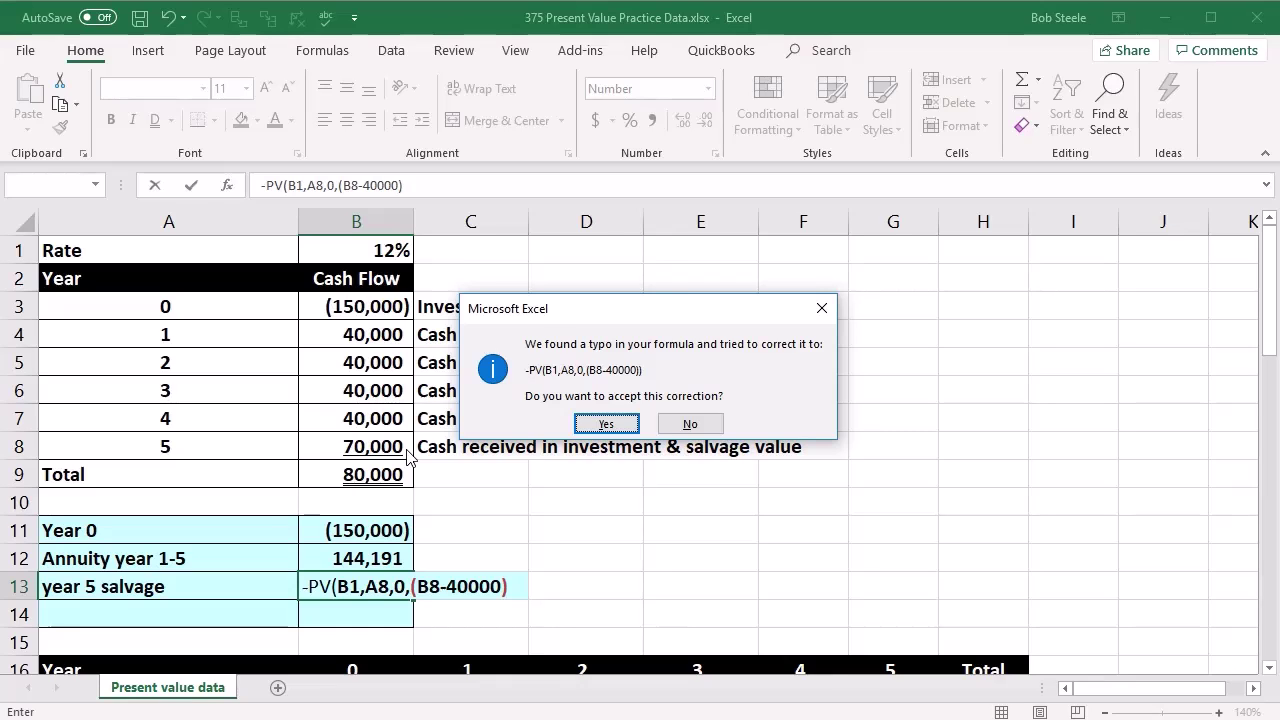
{"action": "key", "text": "Return"}
Check the arguments of the corrected PV formula in B13, then leave the cell.
{"action": "left_click", "coordinate": [363, 586]}
{"action": "double_click", "coordinate": [363, 586]}
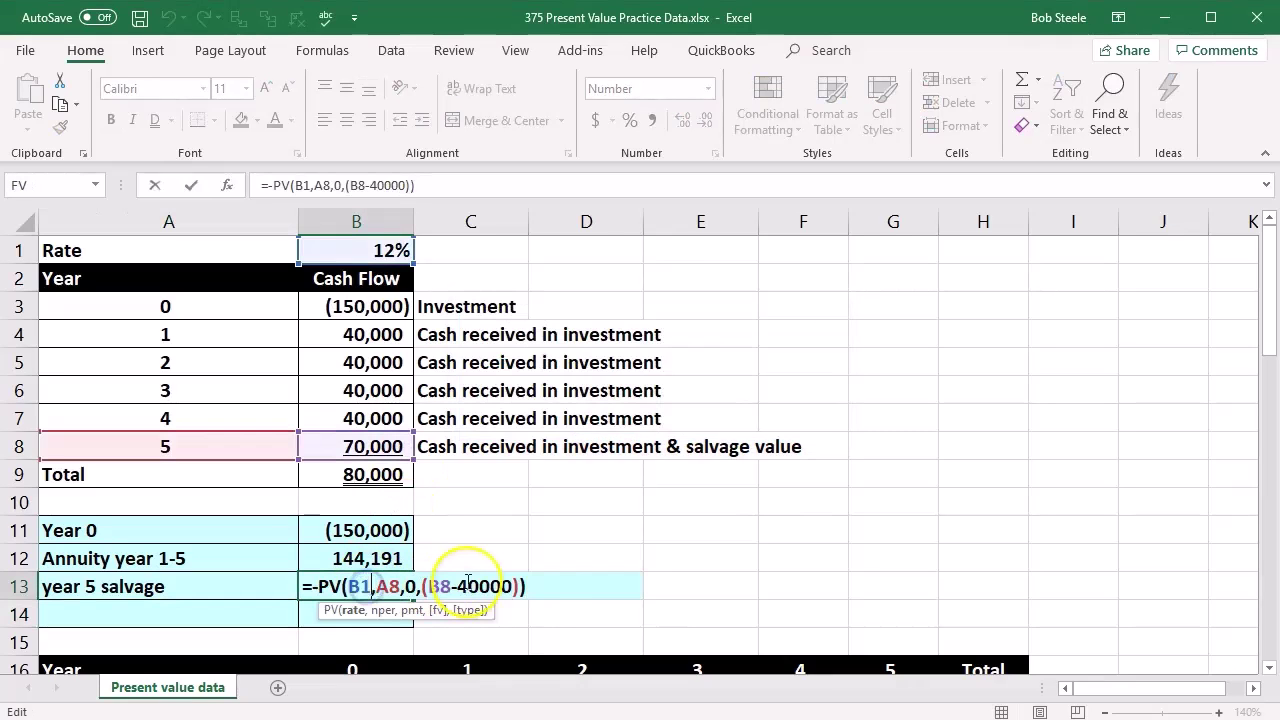
{"action": "left_click", "coordinate": [529, 585]}
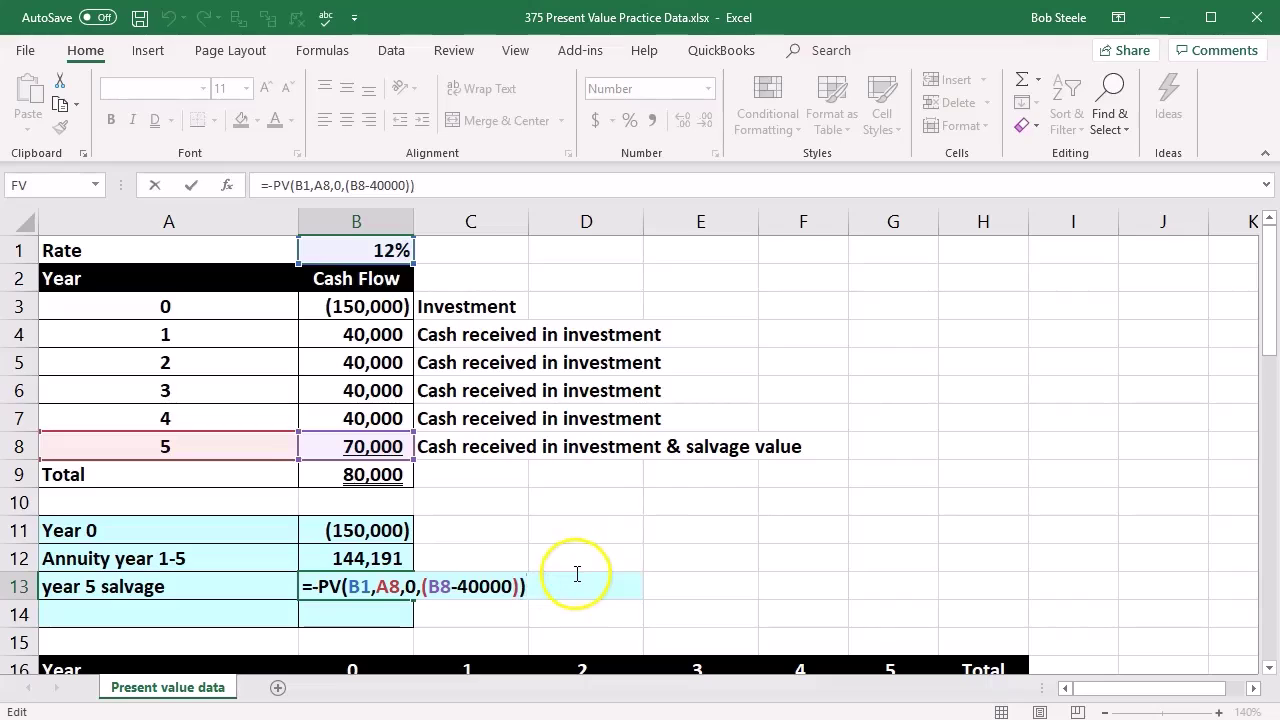
{"action": "key", "text": "Return"}
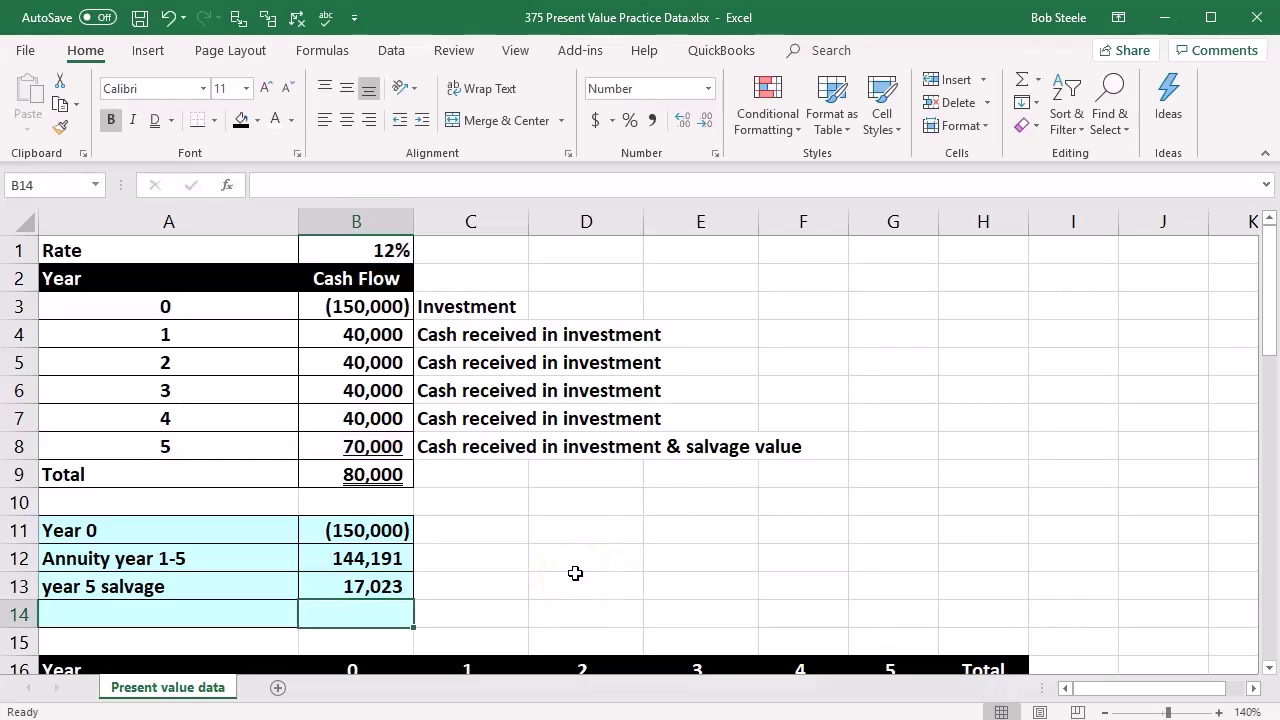
Label A14 "Total" and sum B11:B13 in B14.
{"action": "key", "text": "Left"}
{"action": "type", "text": "Total"}
{"action": "key", "text": "Tab"}
{"action": "type", "text": "=sum("}
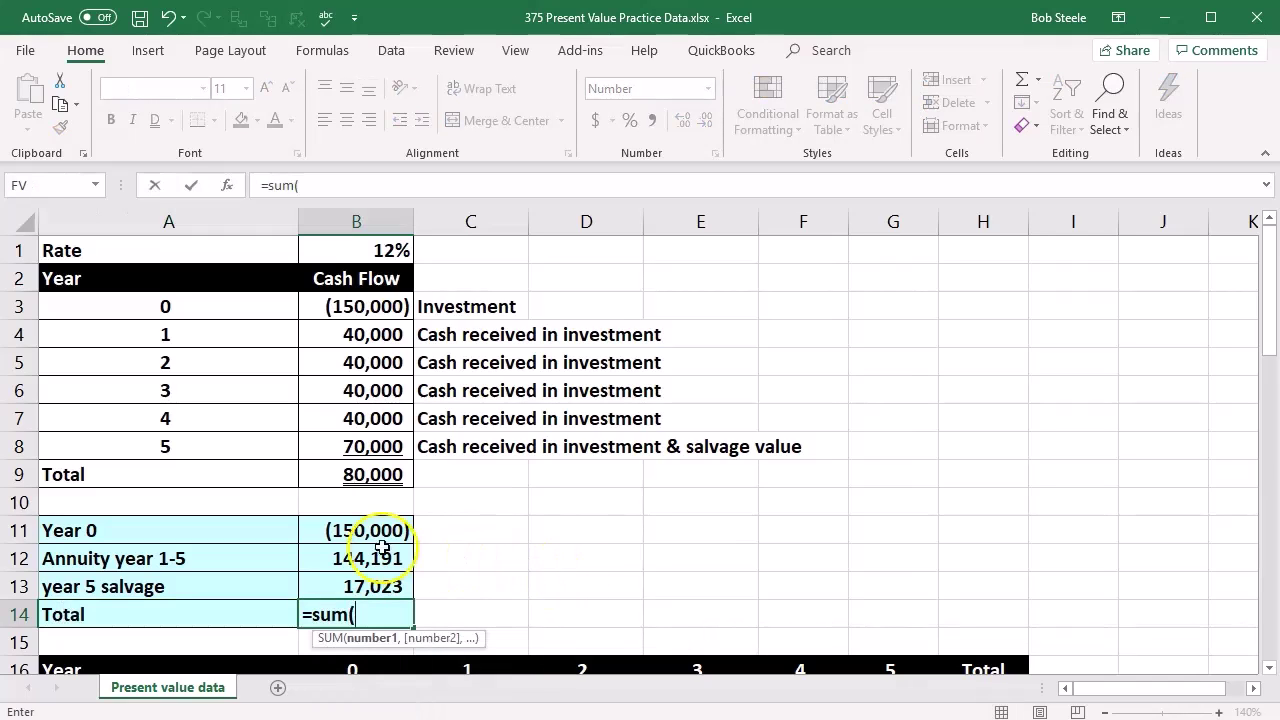
{"action": "left_click_drag", "start_coordinate": [380, 531], "coordinate": [390, 578]}
{"action": "left_click", "coordinate": [383, 558]}
{"action": "key", "text": "Return"}
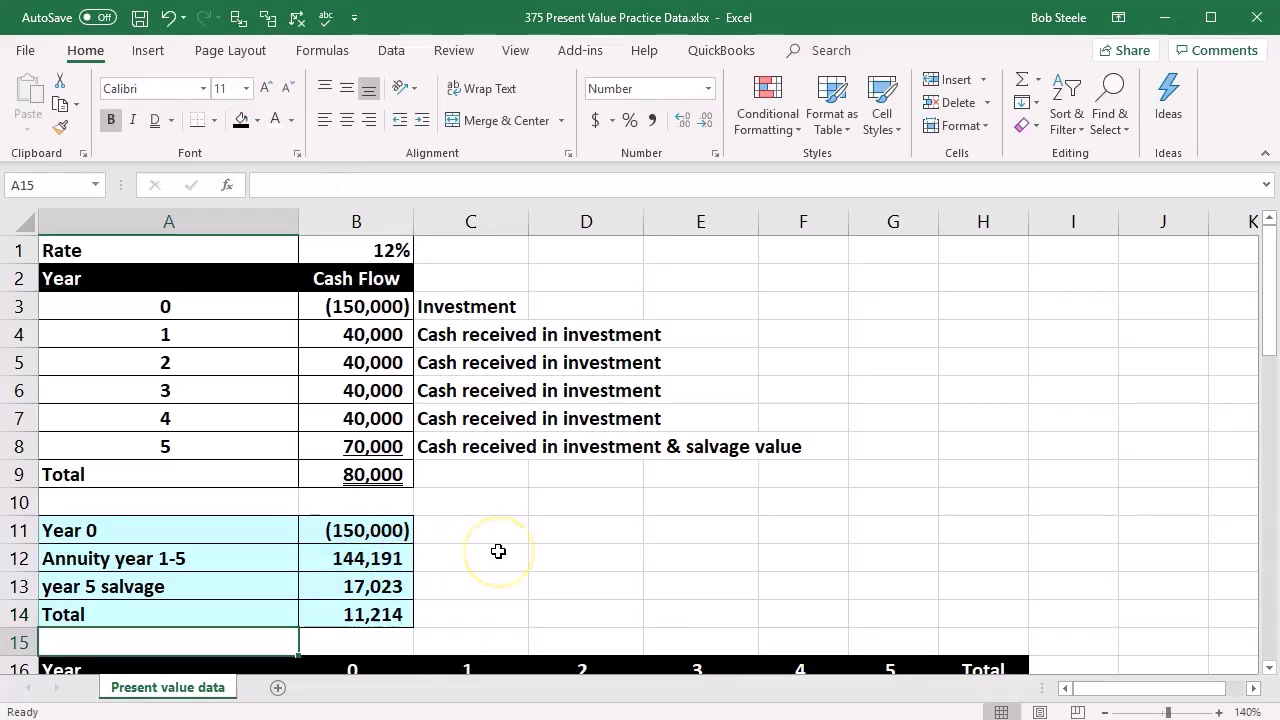
Underline the salvage present value in B13 and double underline the total in B14.
{"action": "left_click", "coordinate": [390, 580]}
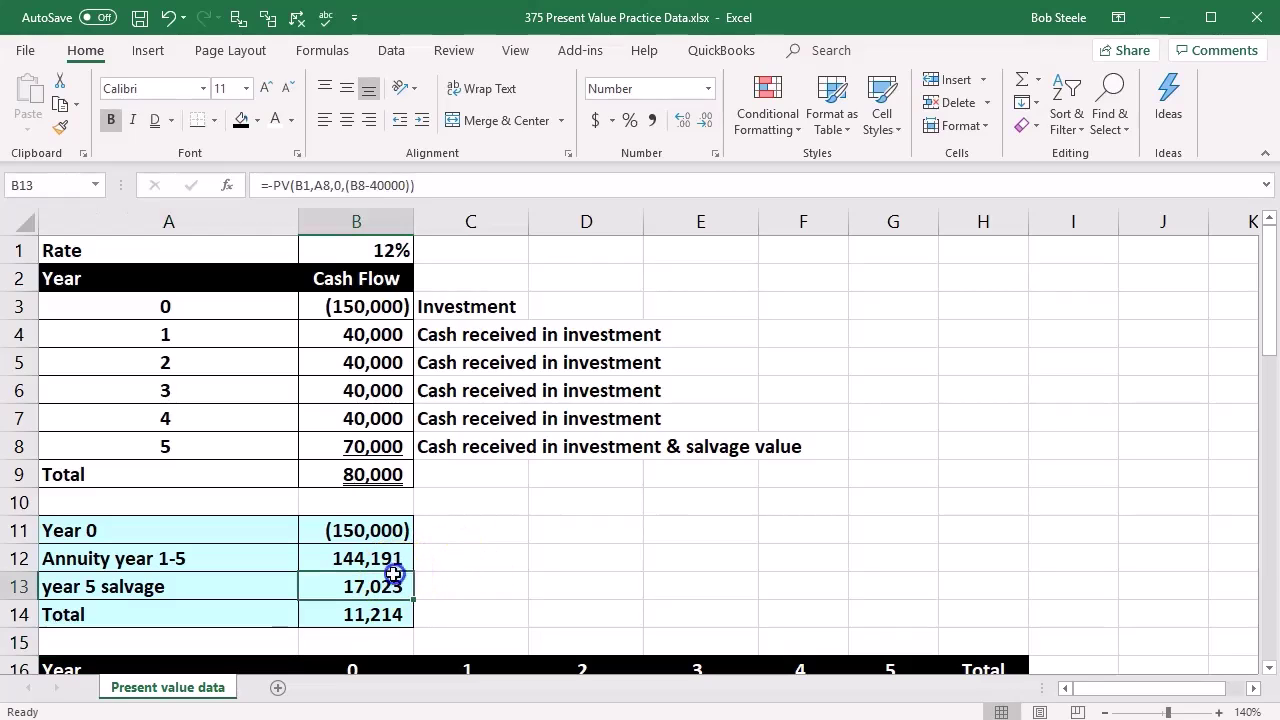
{"action": "left_click", "coordinate": [171, 119]}
{"action": "left_click", "coordinate": [165, 137]}
{"action": "left_click", "coordinate": [365, 612]}
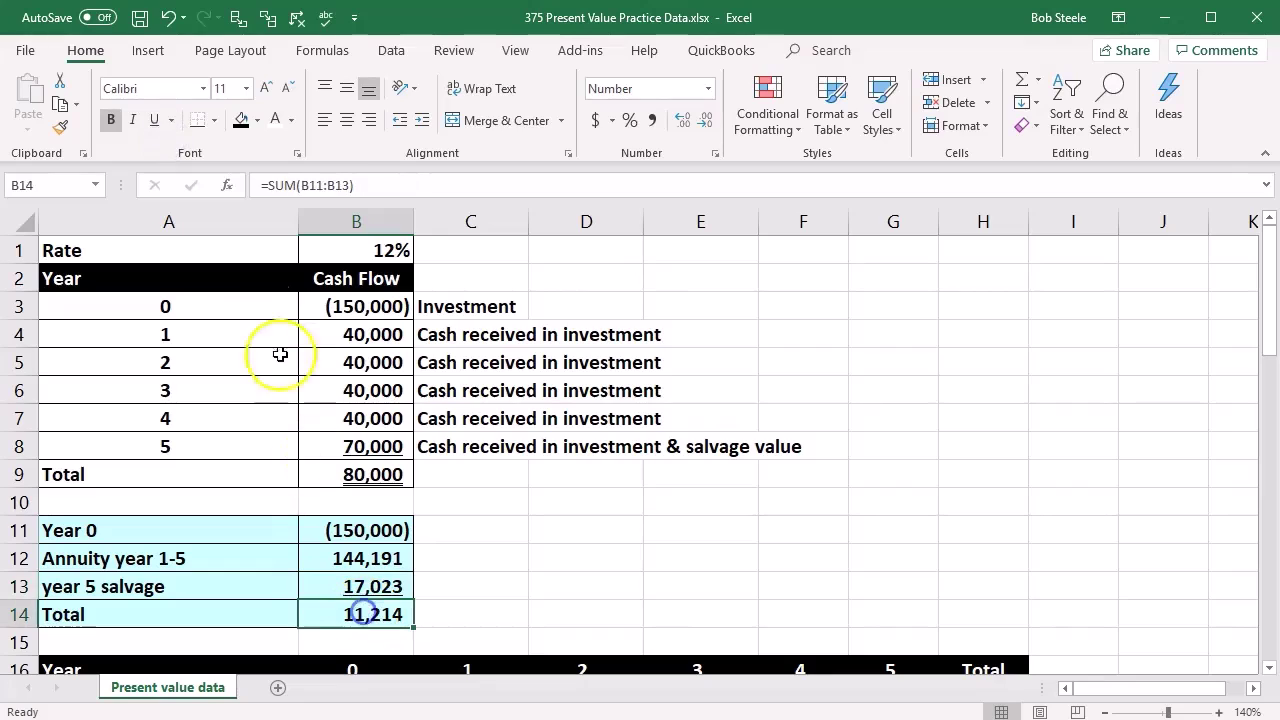
{"action": "left_click", "coordinate": [172, 120]}
{"action": "left_click", "coordinate": [172, 168]}
{"action": "left_click", "coordinate": [506, 417]}
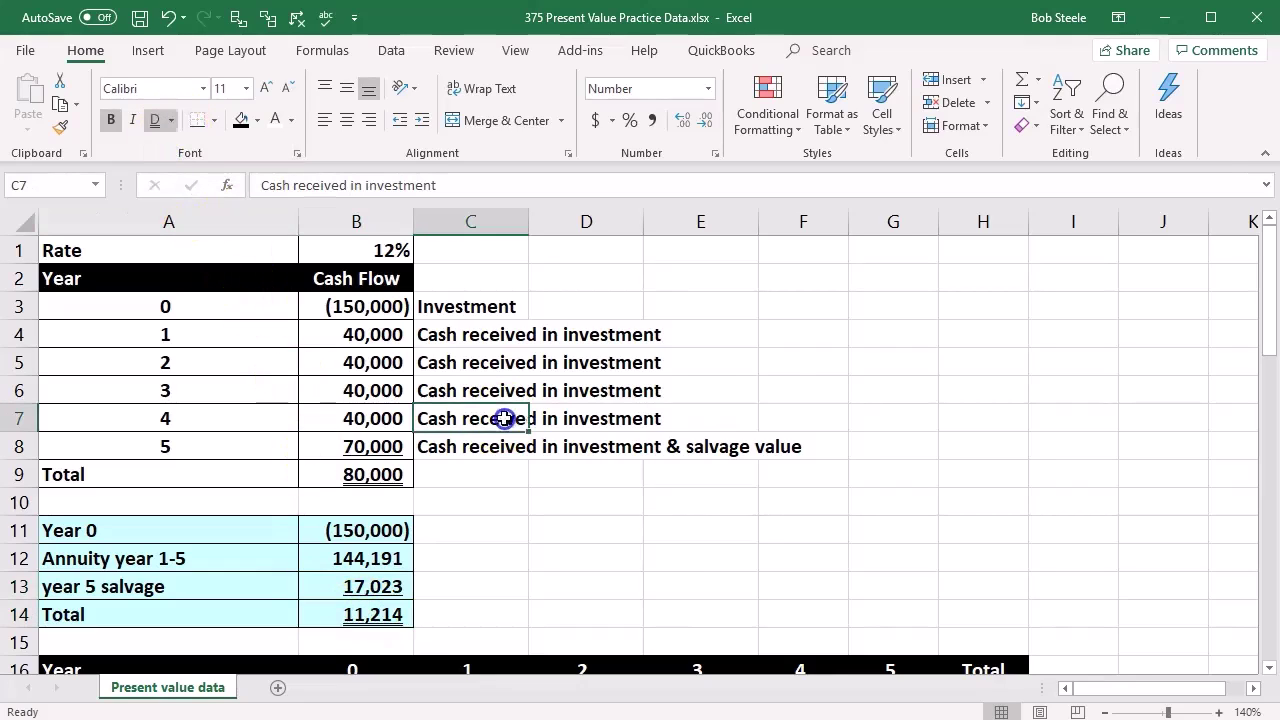
Review the year headings in row 16, the labels in A11:A13 and the SUM formula in B14.
{"action": "scroll", "coordinate": [730, 528], "scroll_direction": "down", "scroll_amount": 1}
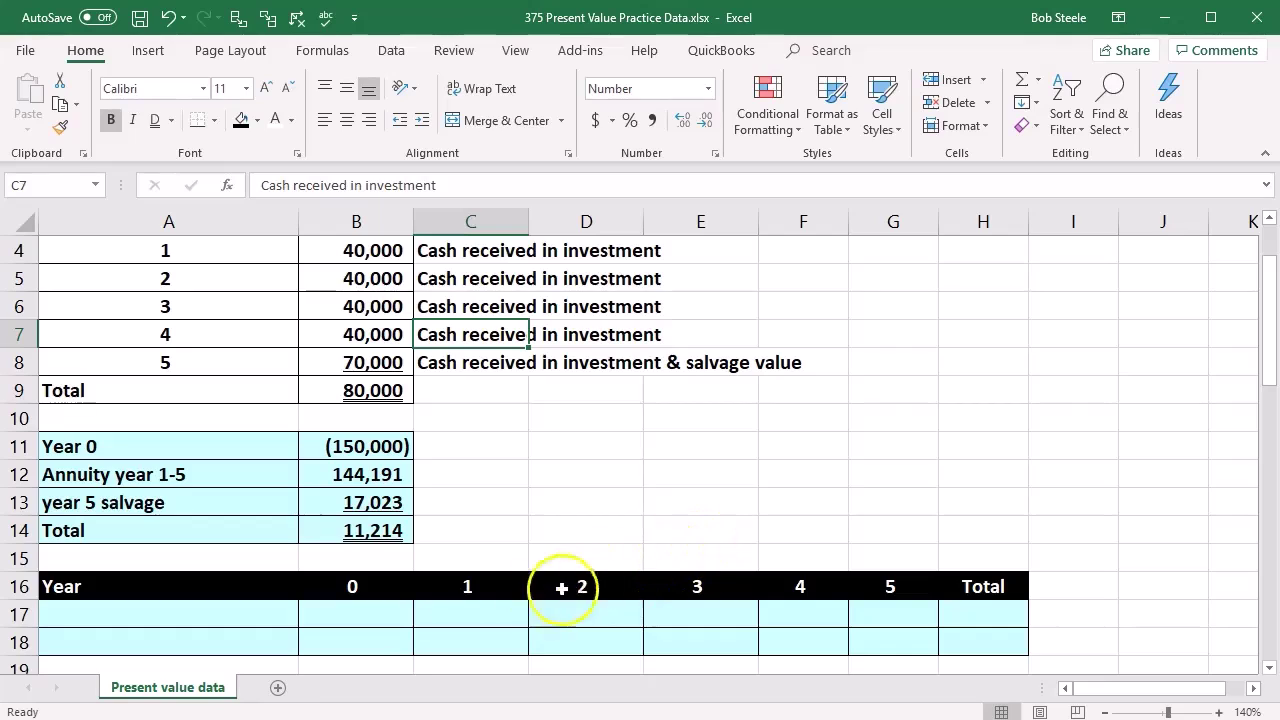
{"action": "left_click", "coordinate": [497, 585]}
{"action": "key", "text": "Right"}
{"action": "key", "text": "Right"}
{"action": "key", "text": "Right"}
{"action": "key", "text": "Right"}
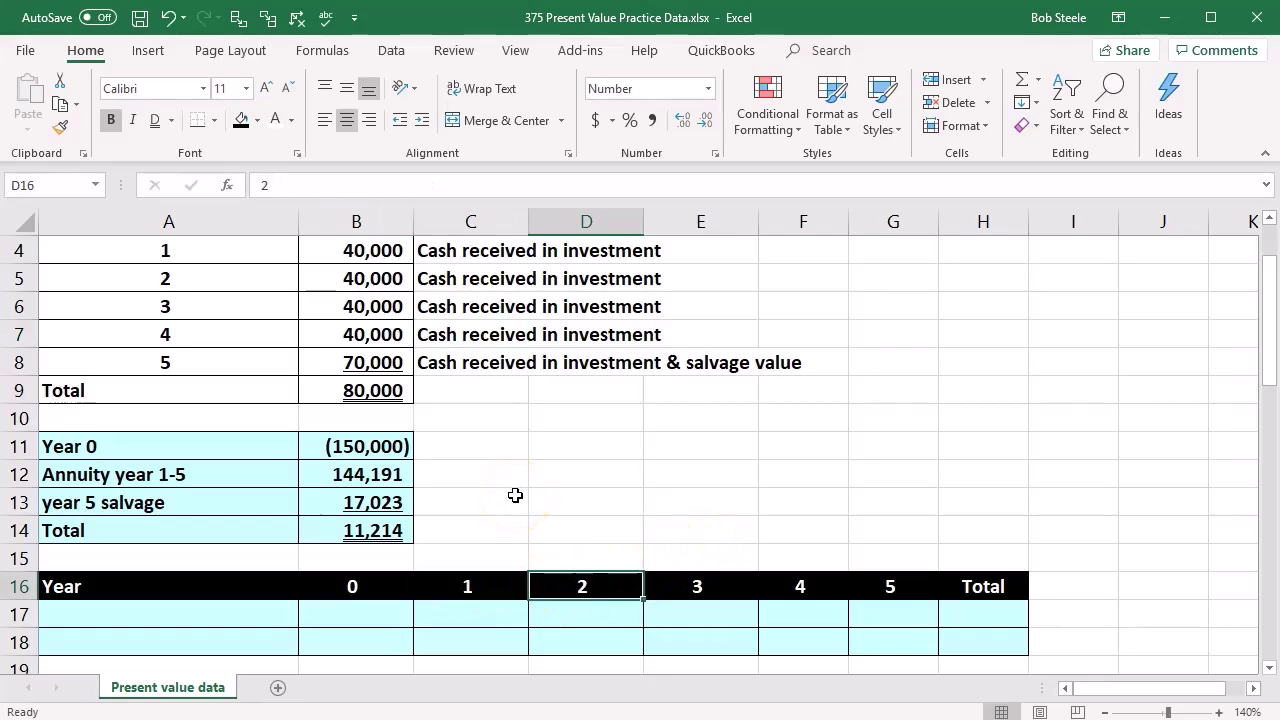
{"action": "left_click", "coordinate": [225, 481]}
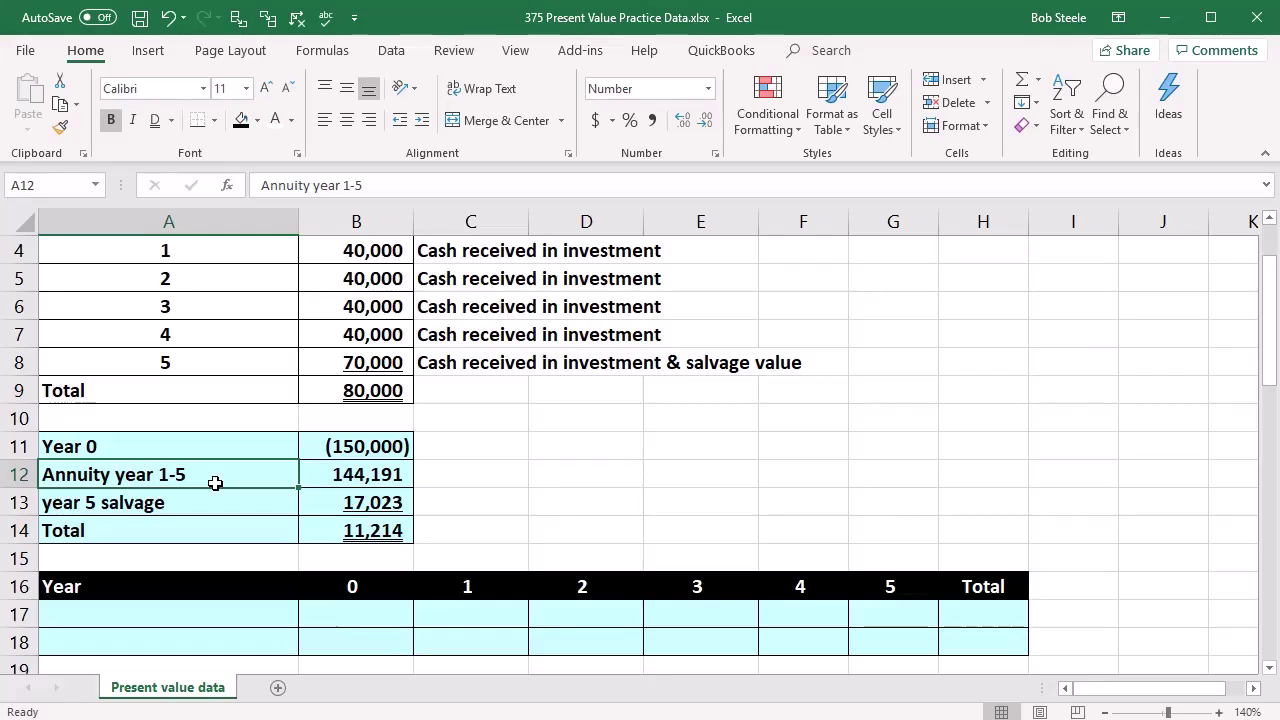
{"action": "left_click_drag", "start_coordinate": [211, 449], "coordinate": [277, 505]}
{"action": "double_click", "coordinate": [366, 530]}
{"action": "key", "text": "Return"}
{"action": "left_click", "coordinate": [366, 530]}
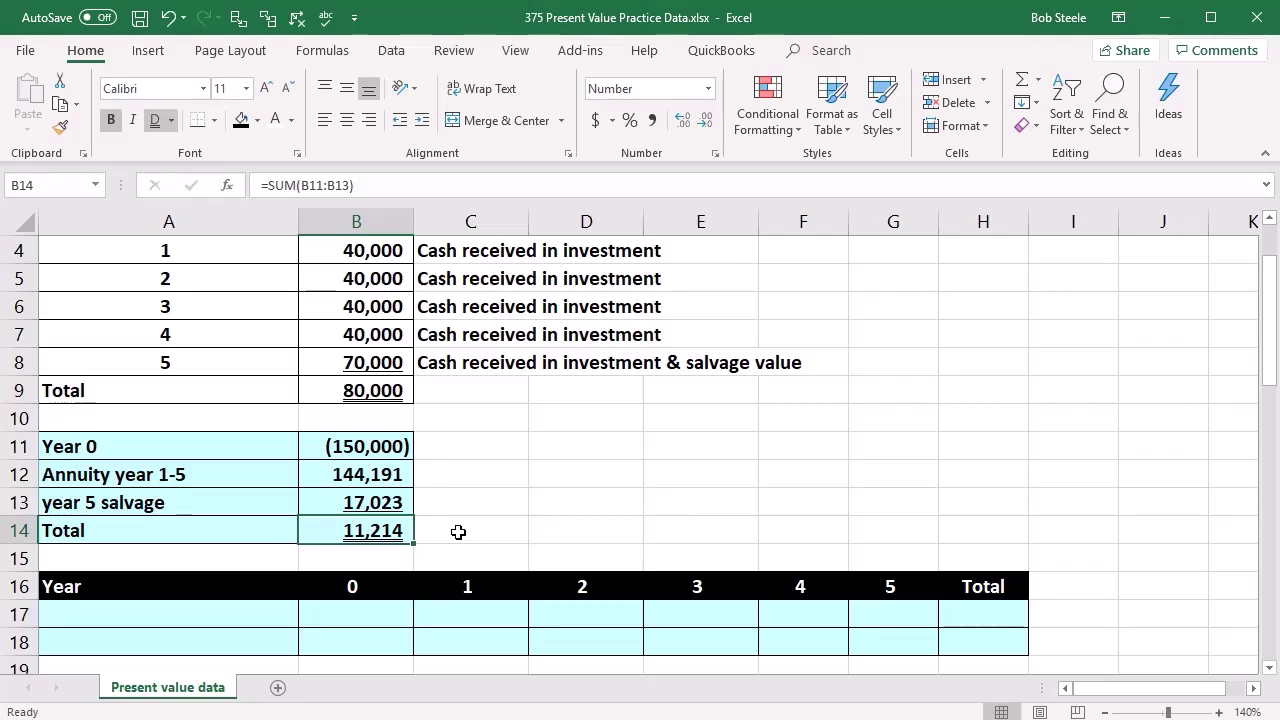
Examine the year 0 to year 5 columns of the horizontal table starting in row 16.
{"action": "key", "text": "Down"}
{"action": "key", "text": "Down"}
{"action": "key", "text": "Down"}
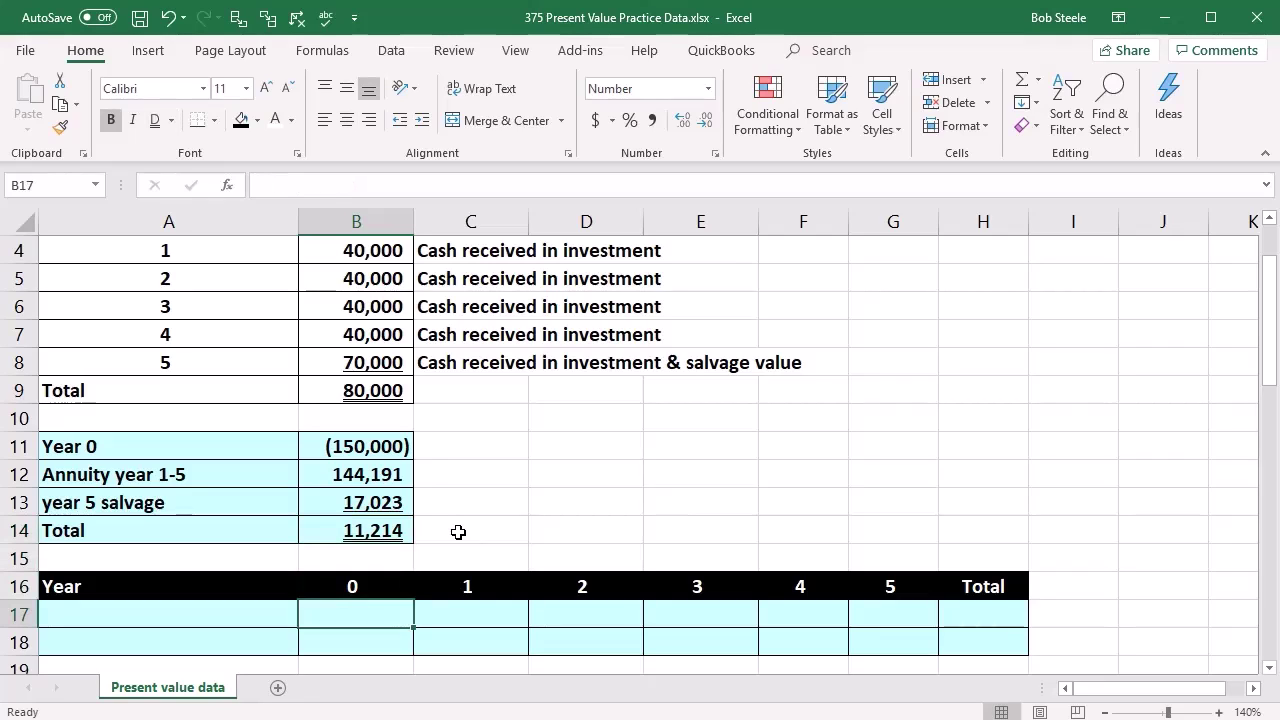
{"action": "key", "text": "Left"}
{"action": "key", "text": "Up"}
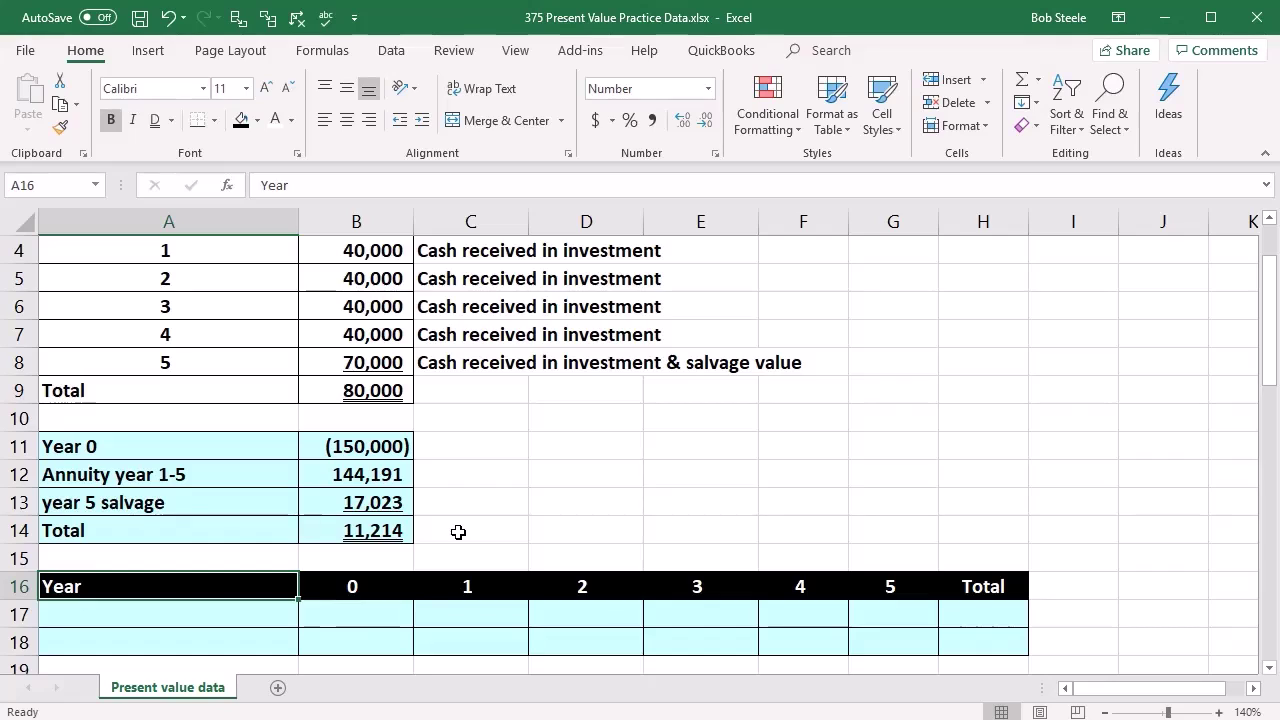
{"action": "key", "text": "Right"}
{"action": "key", "text": "Right"}
{"action": "key", "text": "Left"}
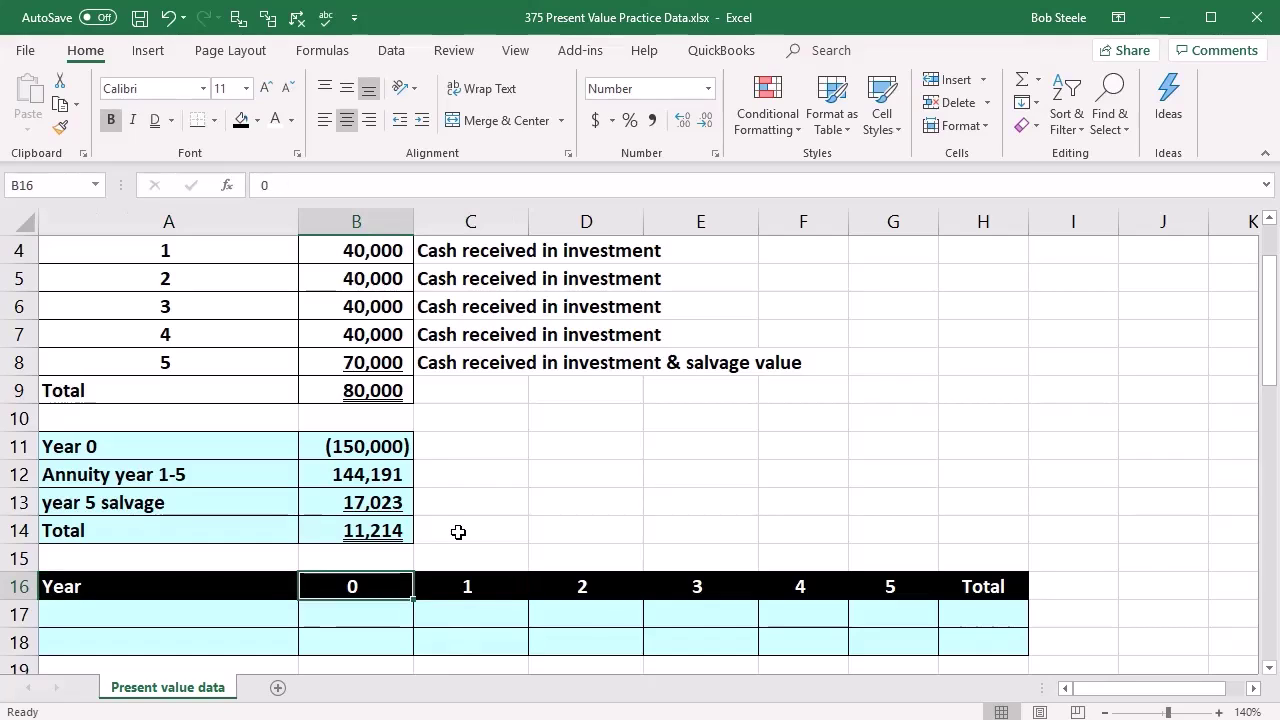
{"action": "key", "text": "Right"}
{"action": "key", "text": "Right"}
{"action": "key", "text": "Right"}
{"action": "key", "text": "Right"}
{"action": "key", "text": "Right"}
{"action": "key", "text": "Down"}
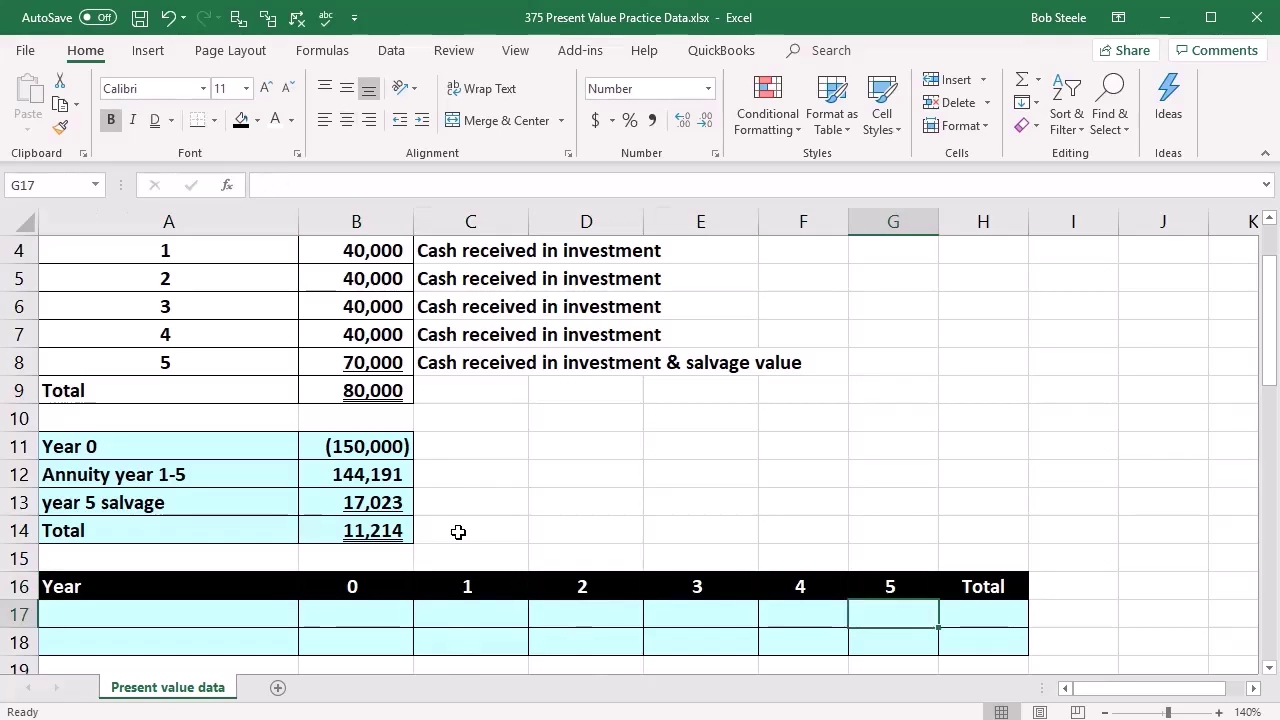
Label A17 "Cash flow" in the horizontal year table.
{"action": "key", "text": "Left"}
{"action": "key", "text": "Left"}
{"action": "key", "text": "Left"}
{"action": "key", "text": "Left"}
{"action": "key", "text": "Left"}
{"action": "key", "text": "Left"}
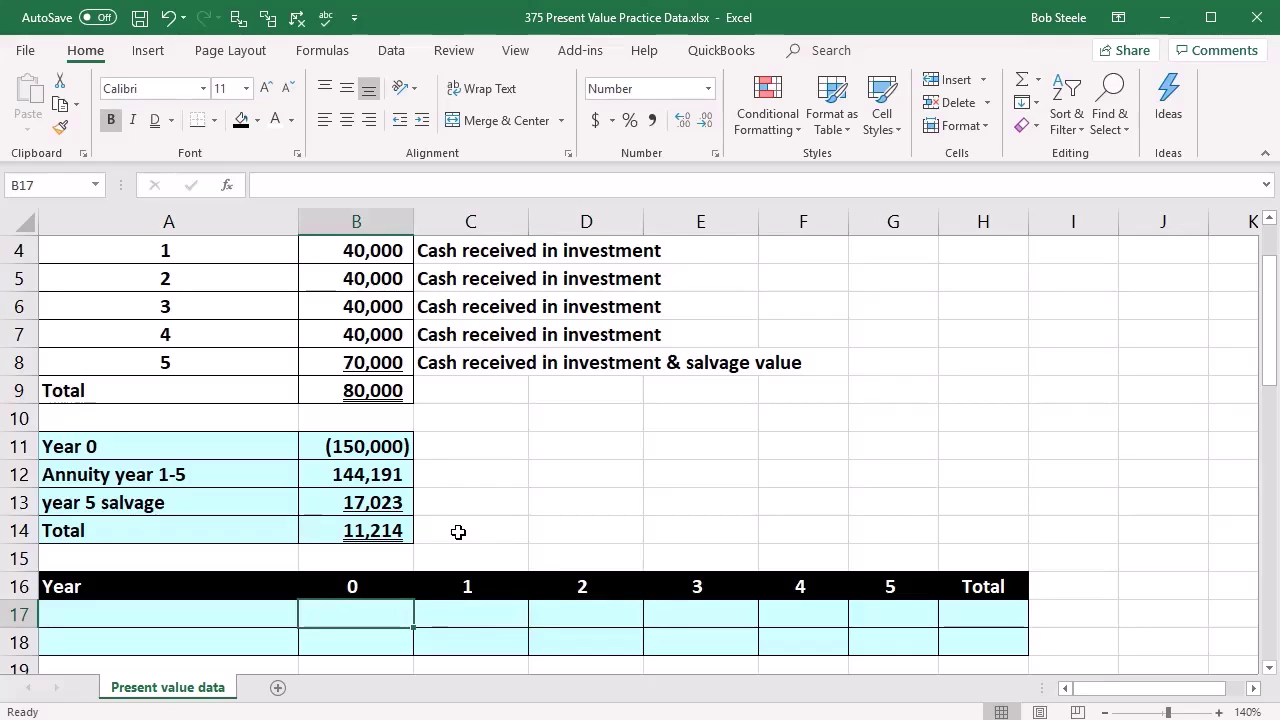
{"action": "type", "text": "Cash"}
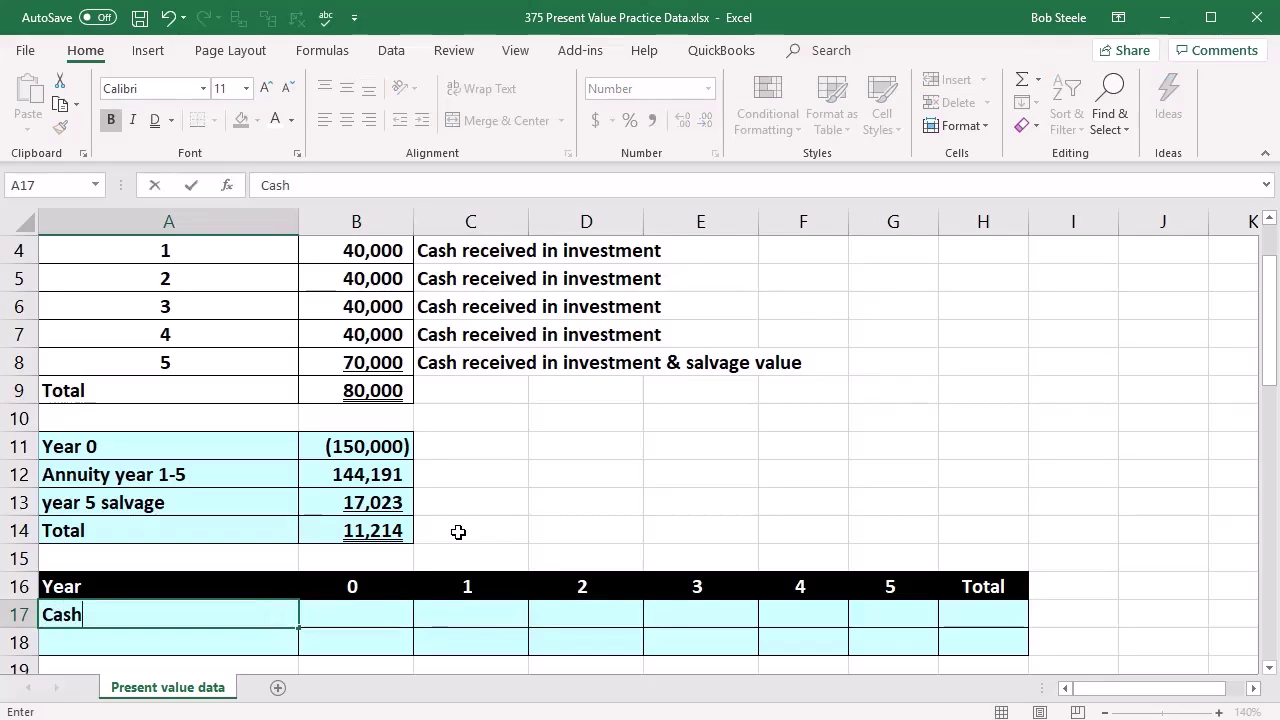
{"action": "type", "text": " flow"}
{"action": "key", "text": "BackSpace"}
{"action": "key", "text": "BackSpace"}
{"action": "type", "text": "low"}
{"action": "key", "text": "Tab"}
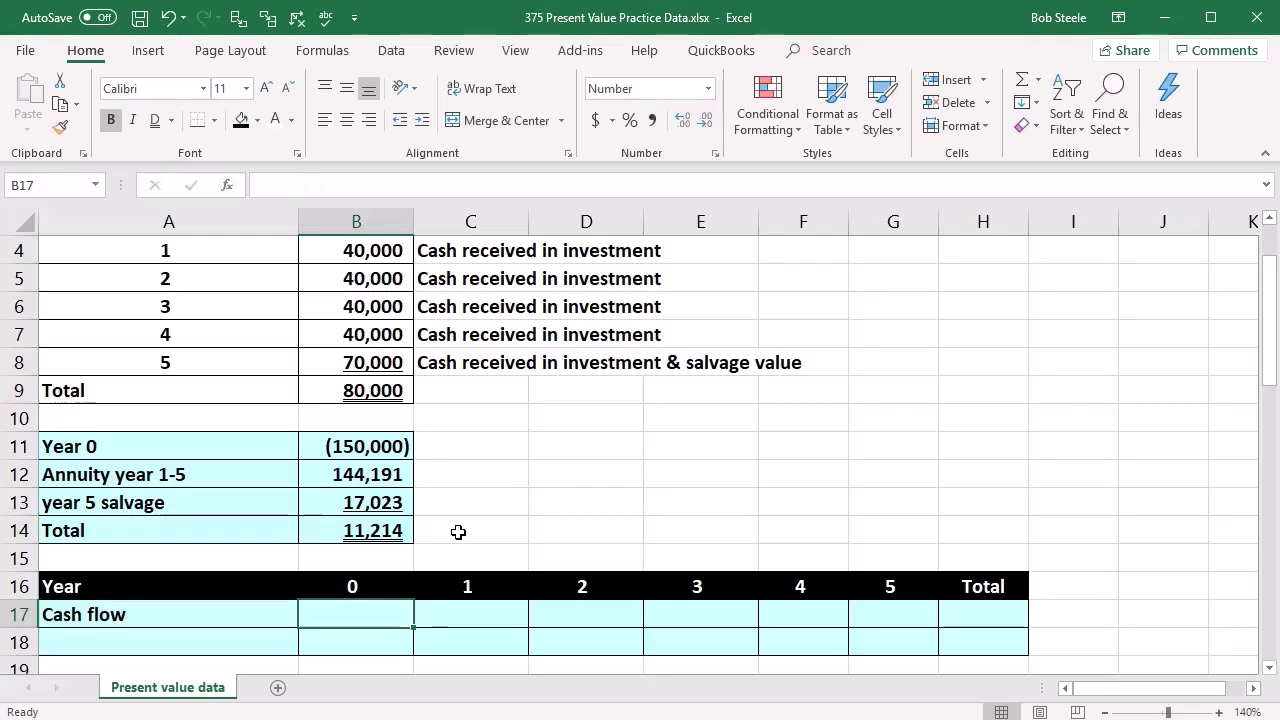
Link the year 0, 1 and 2 cash flows in B17:D17 to B3, B4 and B5.
{"action": "type", "text": "="}
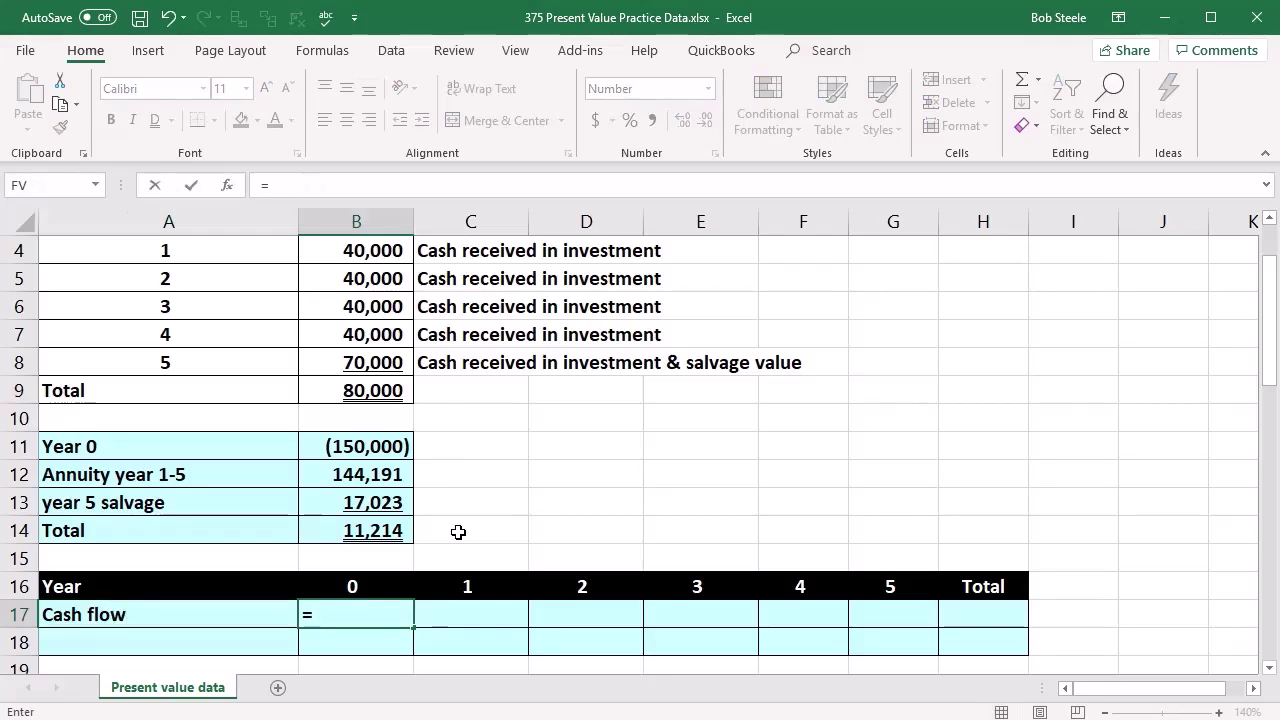
{"action": "scroll", "coordinate": [460, 480], "scroll_direction": "up", "scroll_amount": 1}
{"action": "left_click", "coordinate": [366, 300]}
{"action": "key", "text": "Tab"}
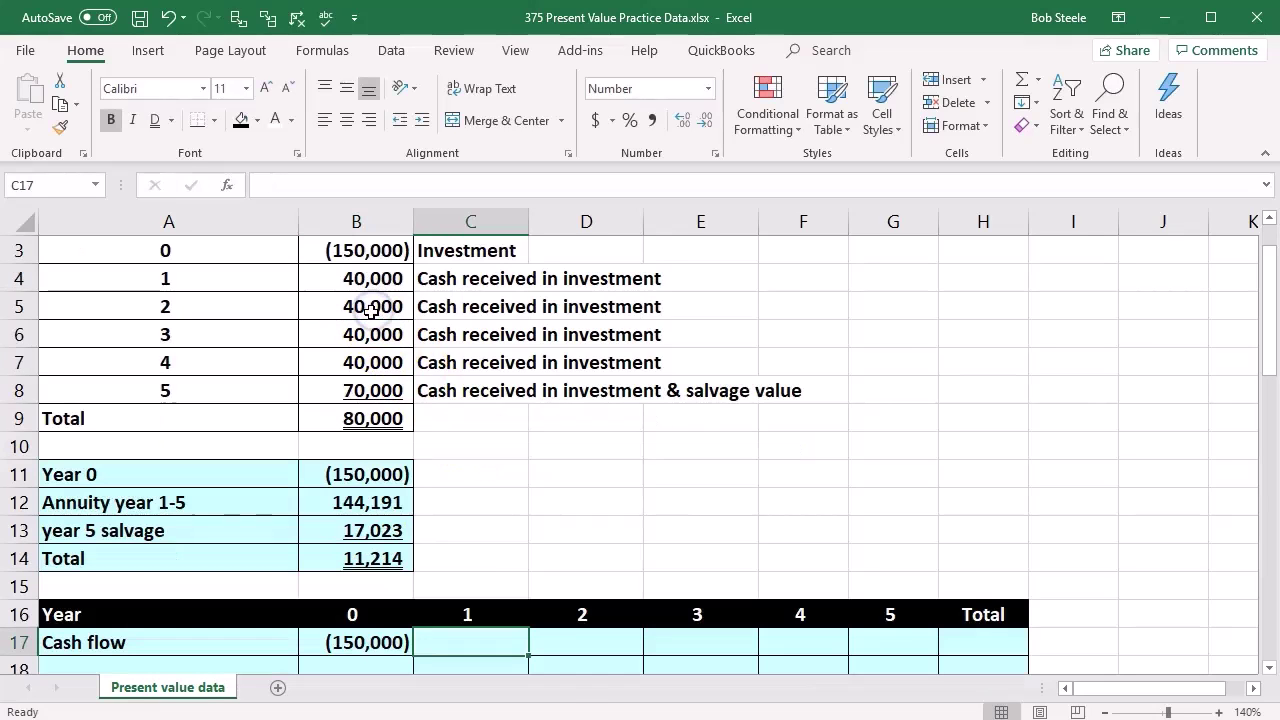
{"action": "type", "text": "="}
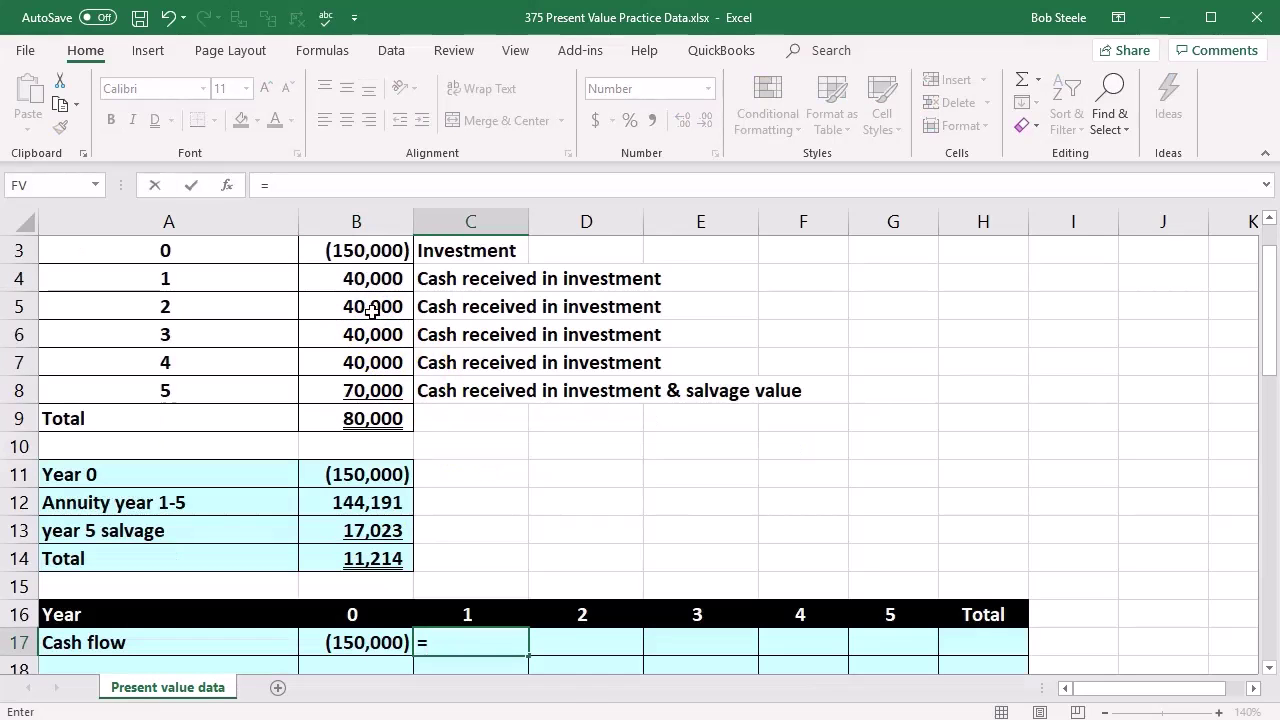
{"action": "left_click", "coordinate": [367, 285]}
{"action": "key", "text": "Tab"}
{"action": "type", "text": "="}
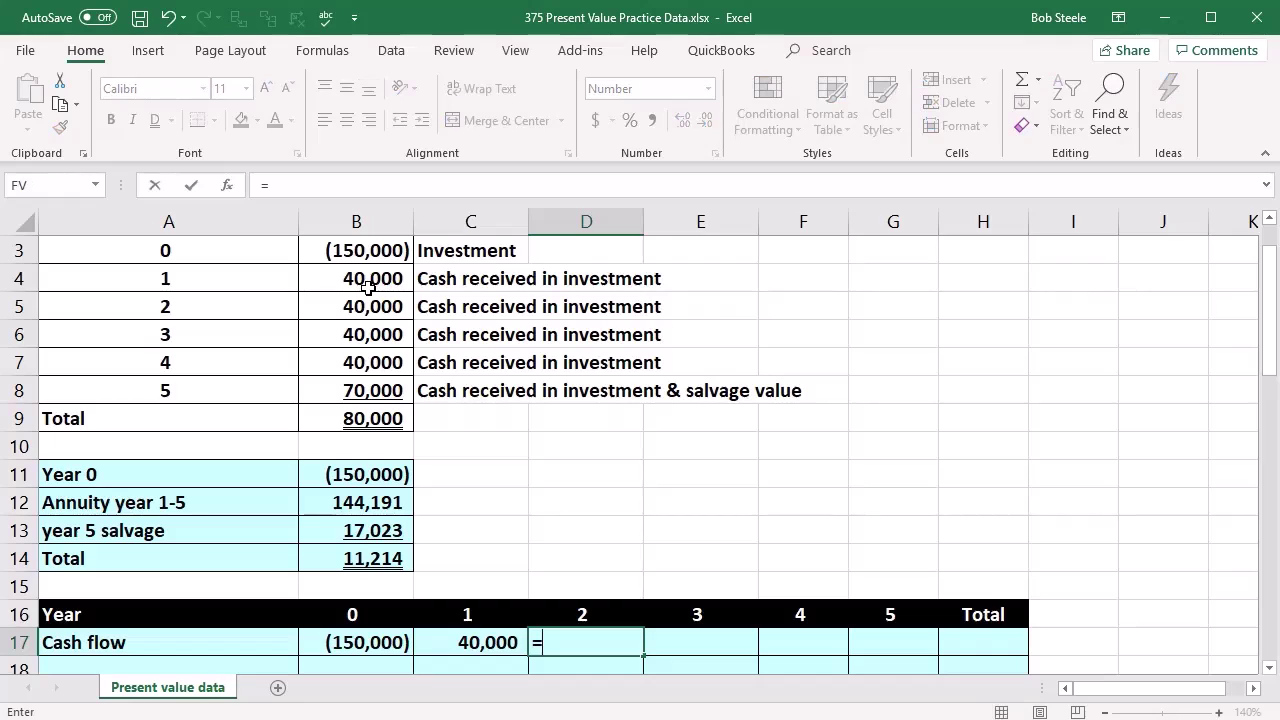
{"action": "left_click", "coordinate": [368, 300]}
{"action": "key", "text": "Tab"}
Link the year 3, 4 and 5 cash flows in E17:G17 to B6, B7 and B8.
{"action": "type", "text": "="}
{"action": "left_click", "coordinate": [362, 325]}
{"action": "key", "text": "Tab"}
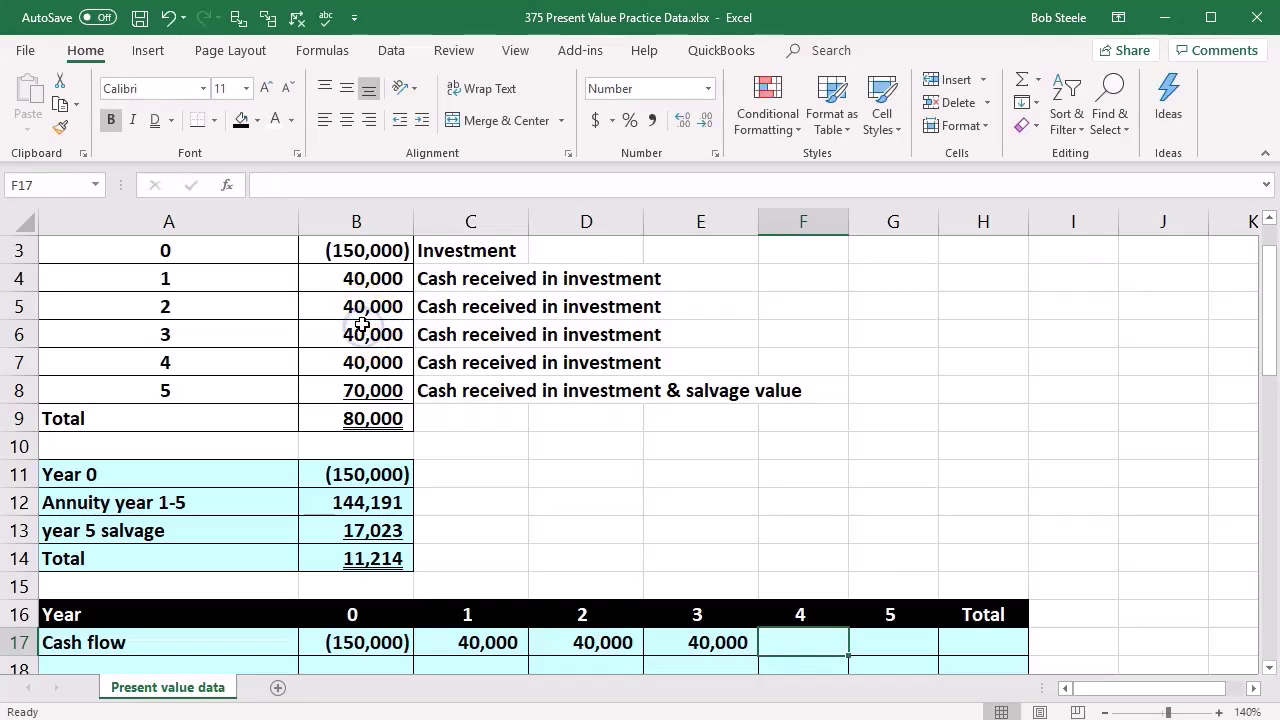
{"action": "type", "text": "="}
{"action": "left_click", "coordinate": [357, 356]}
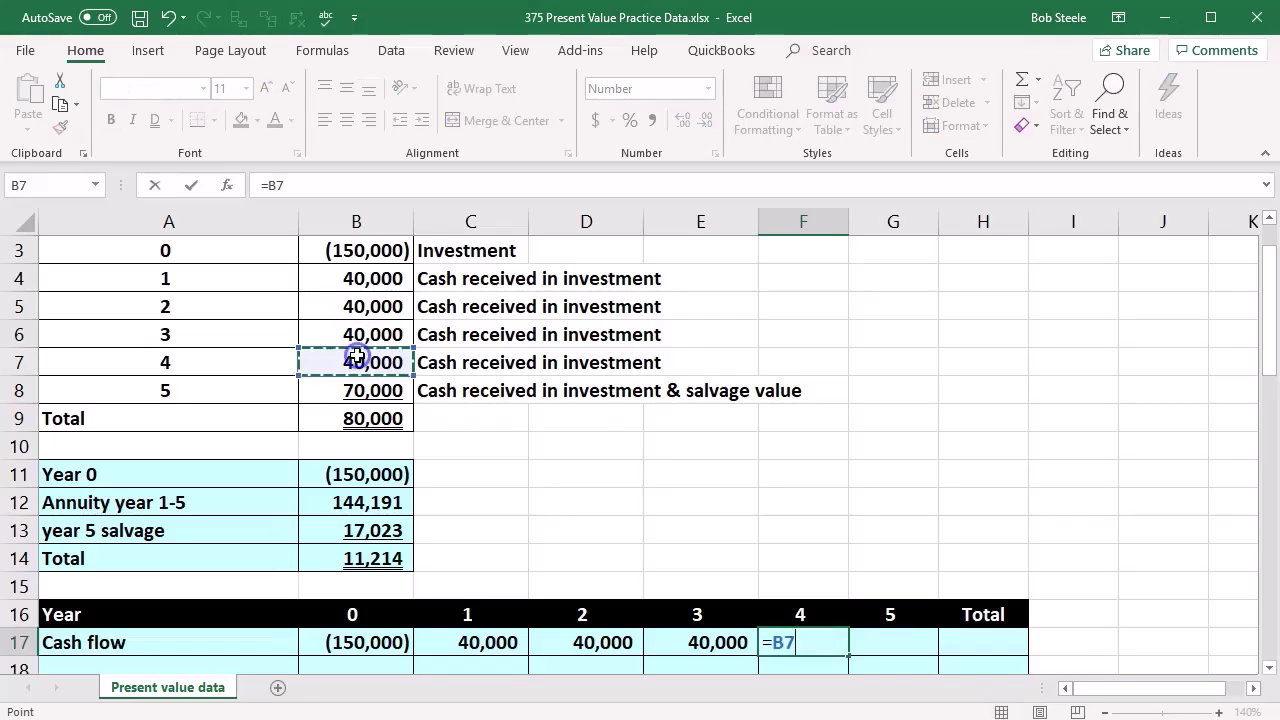
{"action": "key", "text": "Tab"}
{"action": "type", "text": "="}
{"action": "left_click", "coordinate": [352, 390]}
{"action": "key", "text": "Tab"}
Sum the cash flows B17:G17 in the Total cell H17.
{"action": "scroll", "coordinate": [500, 443], "scroll_direction": "down", "scroll_amount": 1}
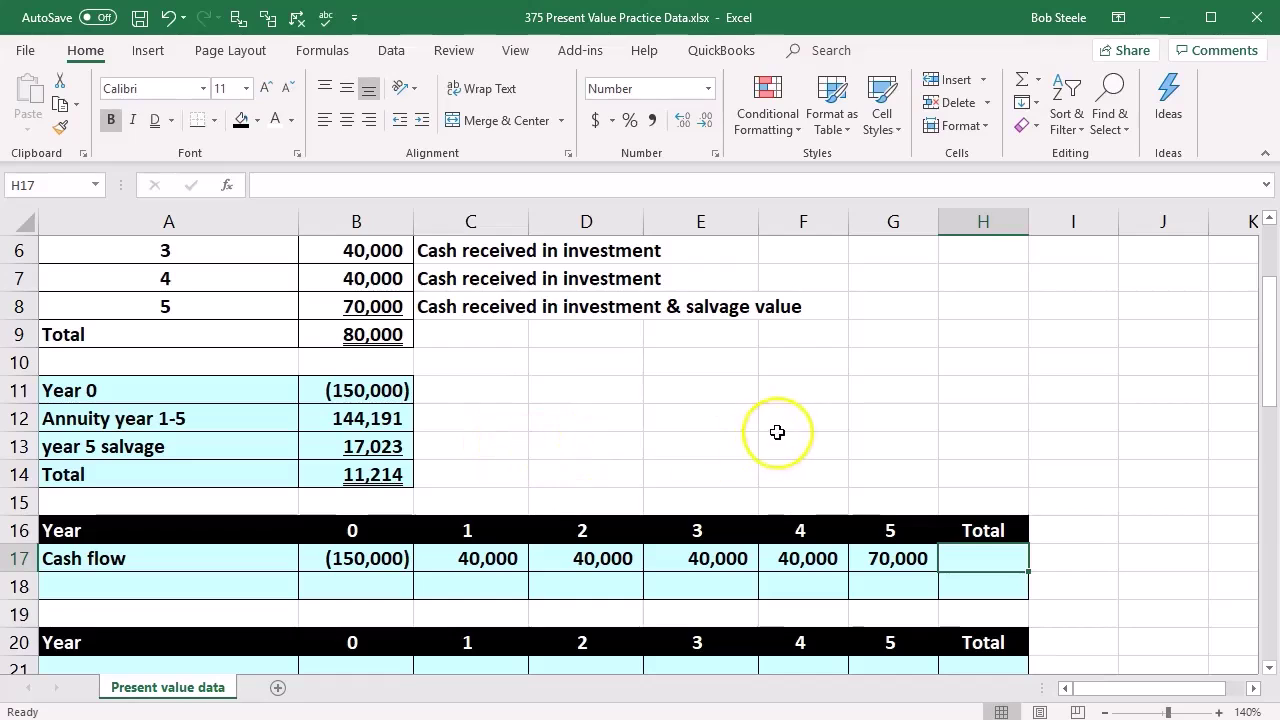
{"action": "type", "text": "=sum("}
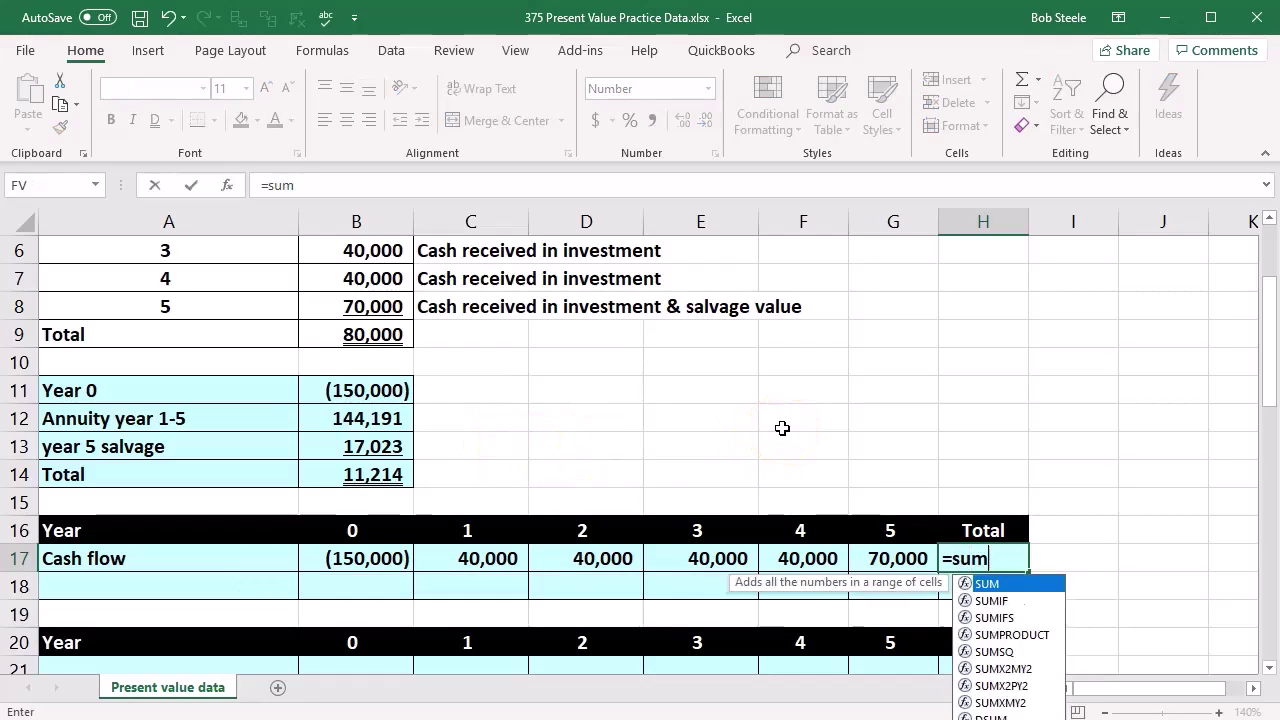
{"action": "key", "text": "Left"}
{"action": "key", "text": "shift+Left"}
{"action": "key", "text": "shift+Left"}
{"action": "key", "text": "shift+Left"}
{"action": "key", "text": "shift+Left"}
{"action": "key", "text": "shift+Left"}
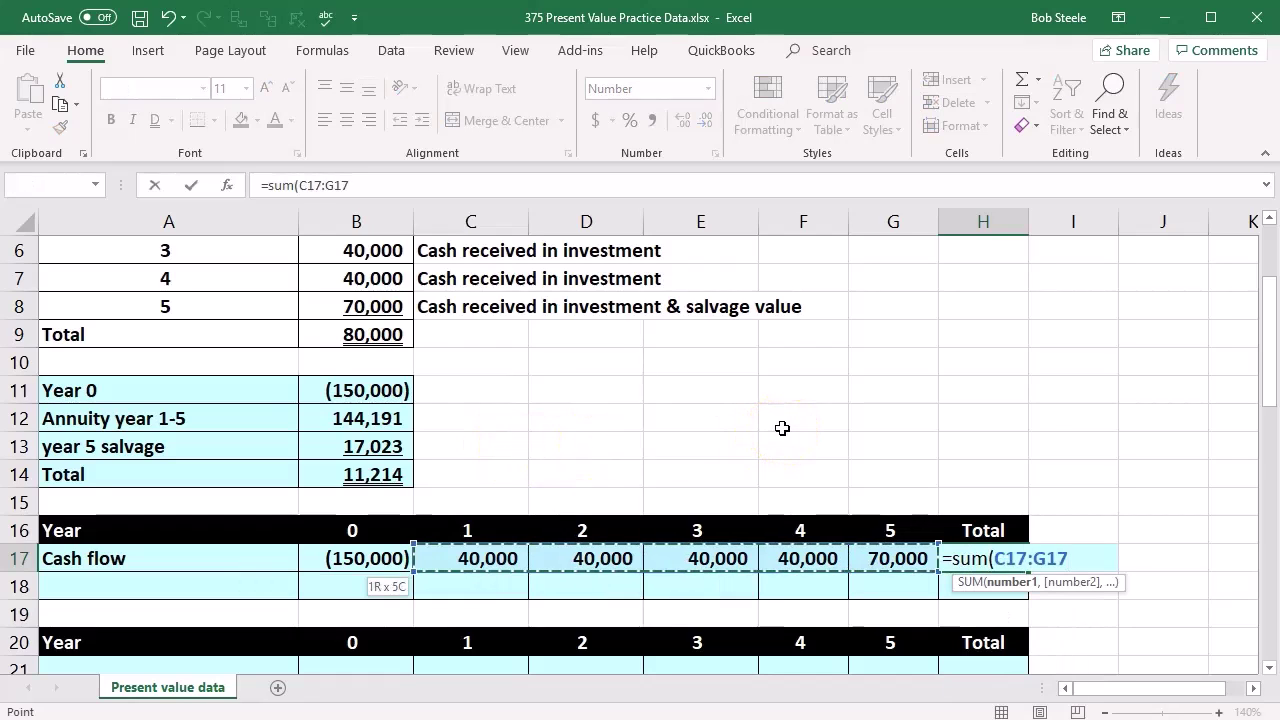
{"action": "key", "text": "Return"}
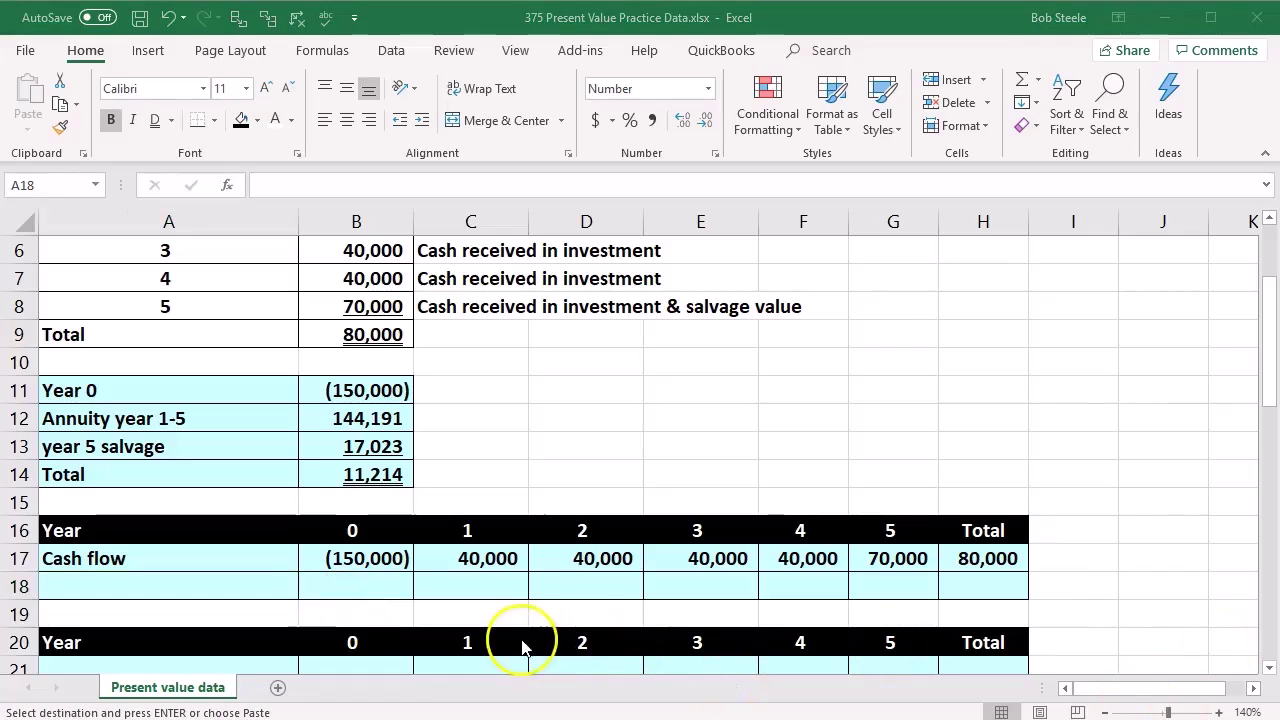
Paste the label "Present value" into A18.
{"action": "left_click", "coordinate": [217, 600]}
{"action": "key", "text": "ctrl+v"}
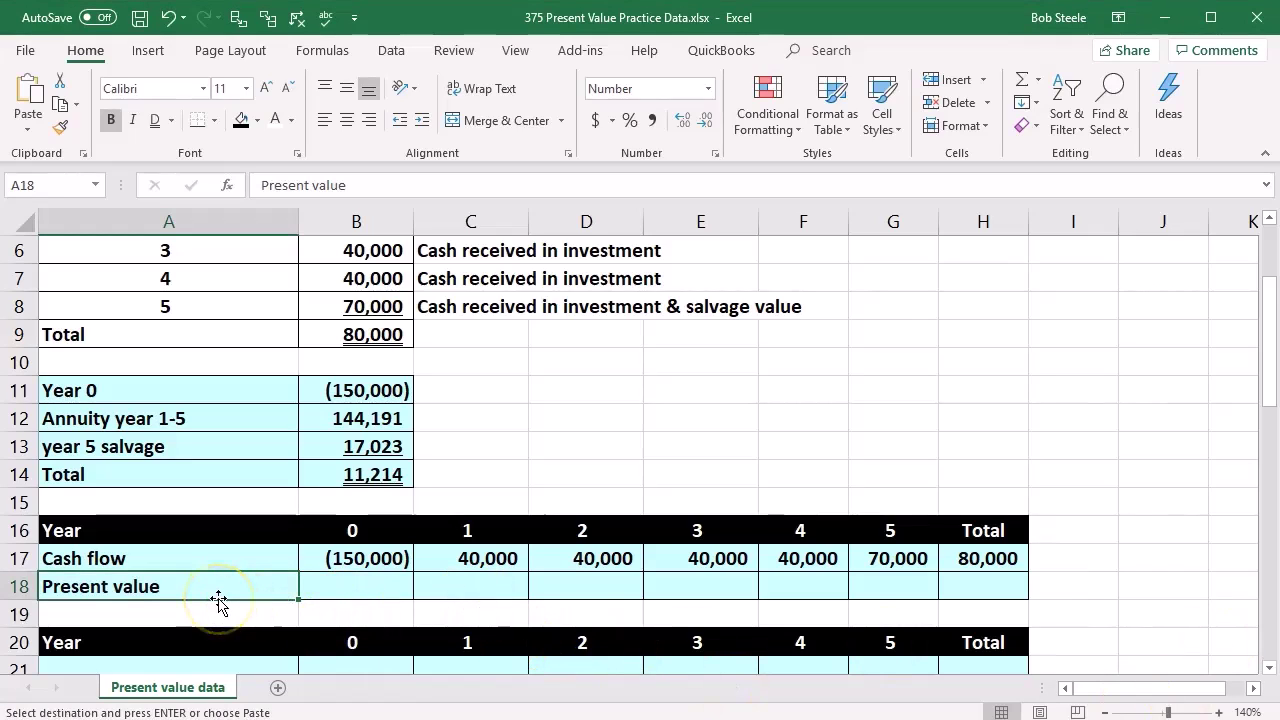
{"action": "key", "text": "Right"}
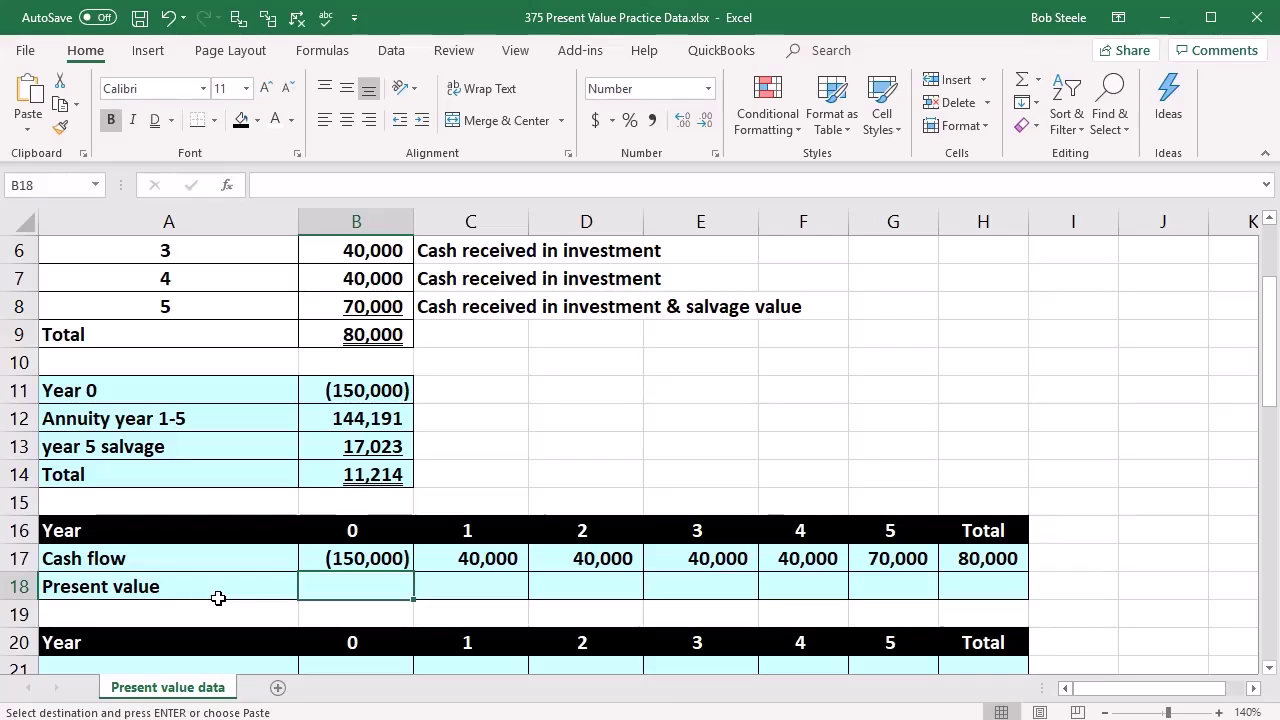
Set the year 0 present value in B18 equal to the cash flow in B17.
{"action": "scroll", "coordinate": [218, 598], "scroll_direction": "down", "scroll_amount": 1}
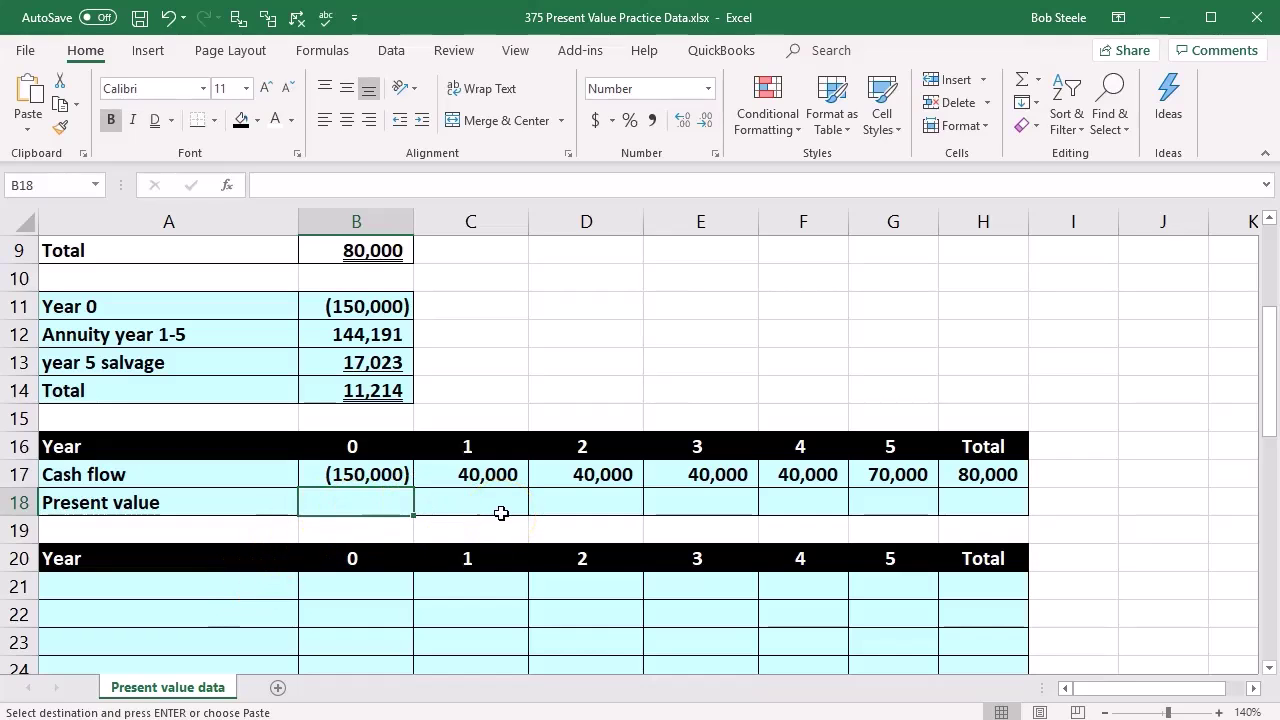
{"action": "scroll", "coordinate": [545, 611], "scroll_direction": "up", "scroll_amount": 1}
{"action": "left_click", "coordinate": [352, 560]}
{"action": "left_click", "coordinate": [486, 686]}
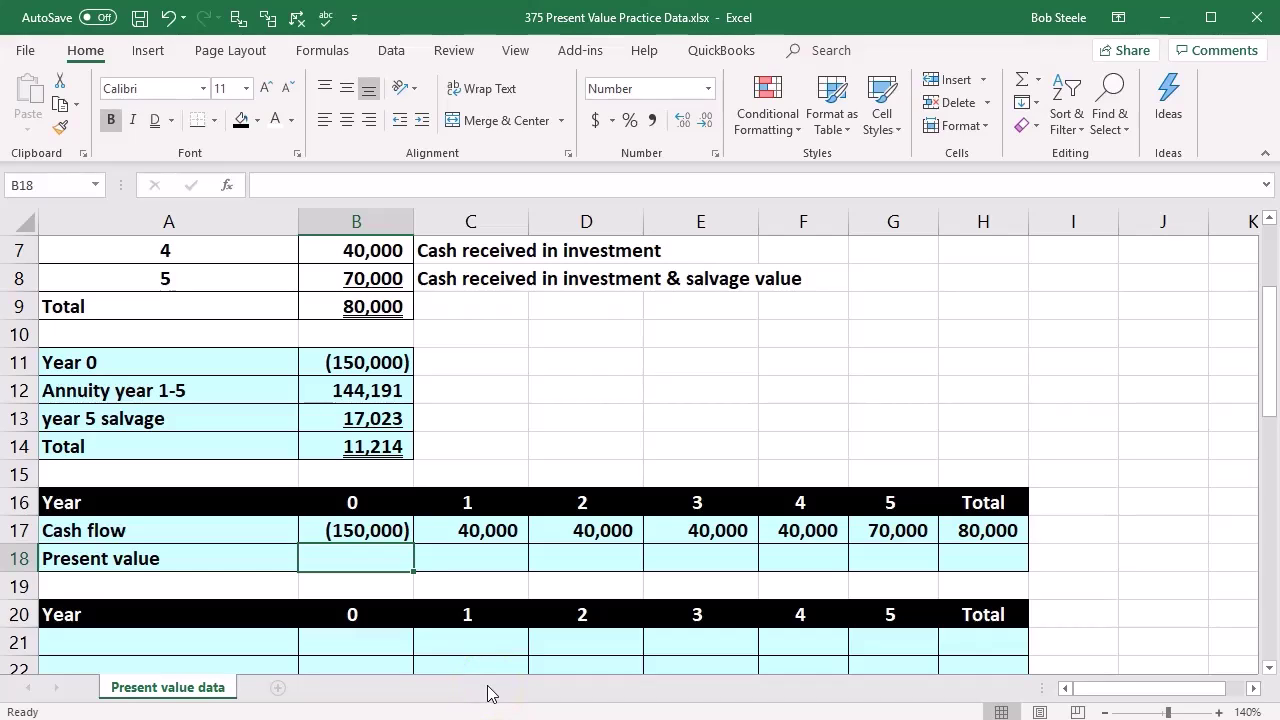
{"action": "type", "text": "="}
{"action": "key", "text": "Up"}
{"action": "key", "text": "Tab"}
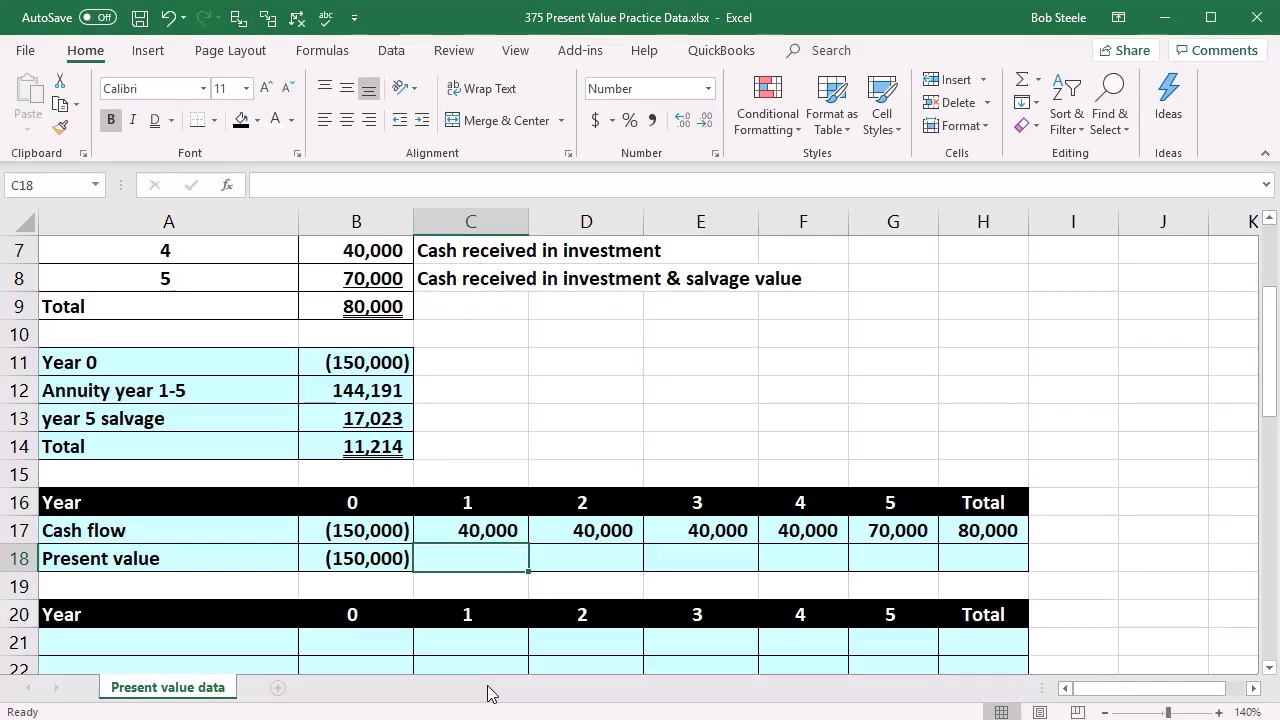
Calculate the year 1 present value in C18 as -PV(B1,C16,0,C17), with the rate, year, zero payment and cash flow.
{"action": "type", "text": "-"}
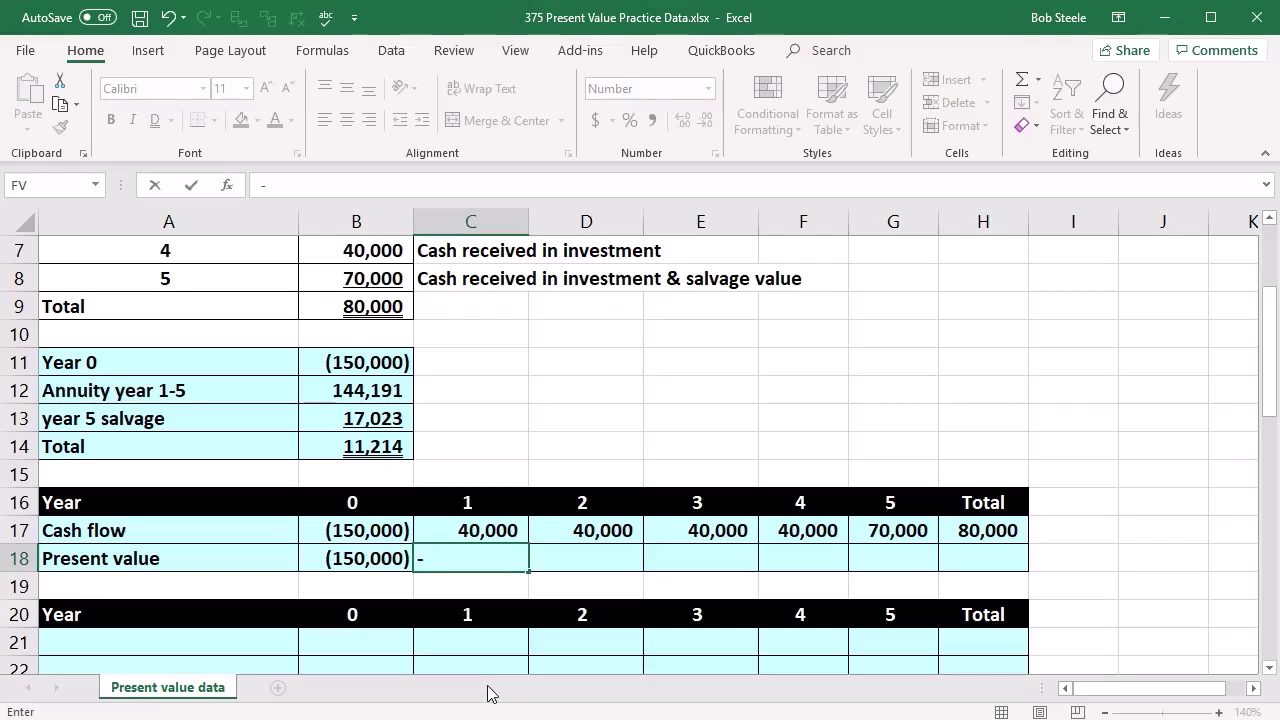
{"action": "type", "text": "pv"}
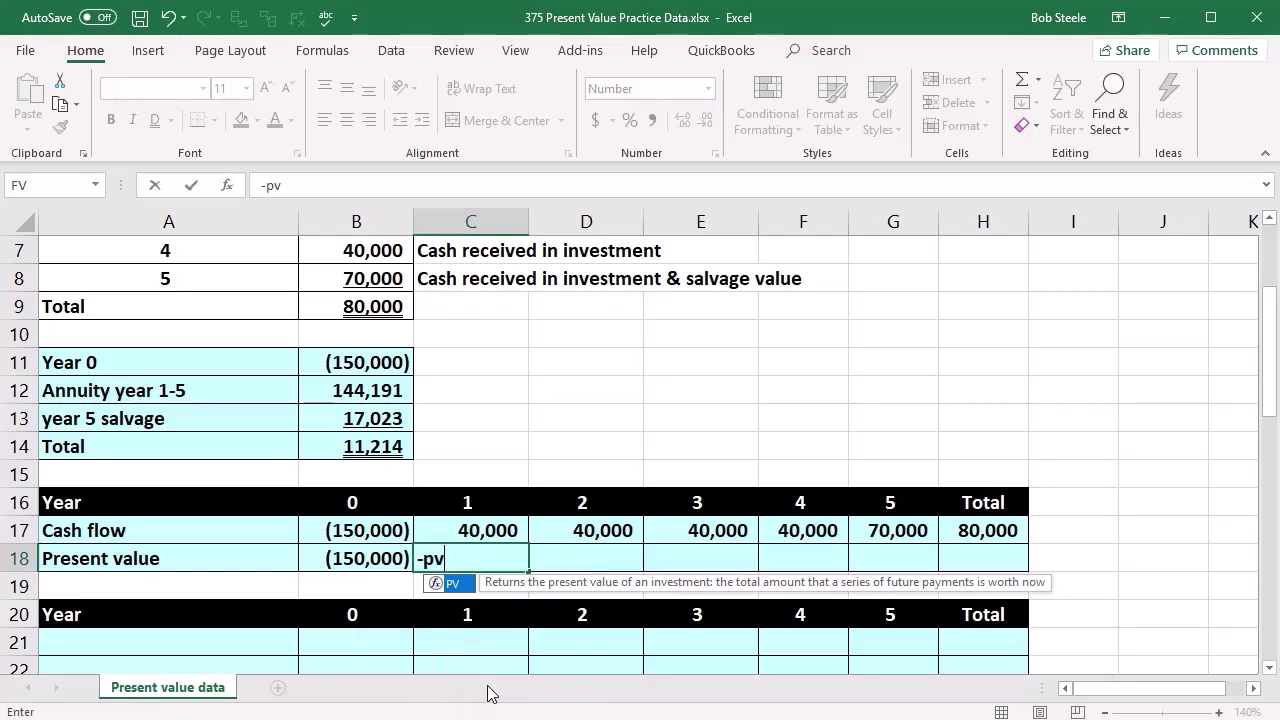
{"action": "double_click", "coordinate": [445, 583]}
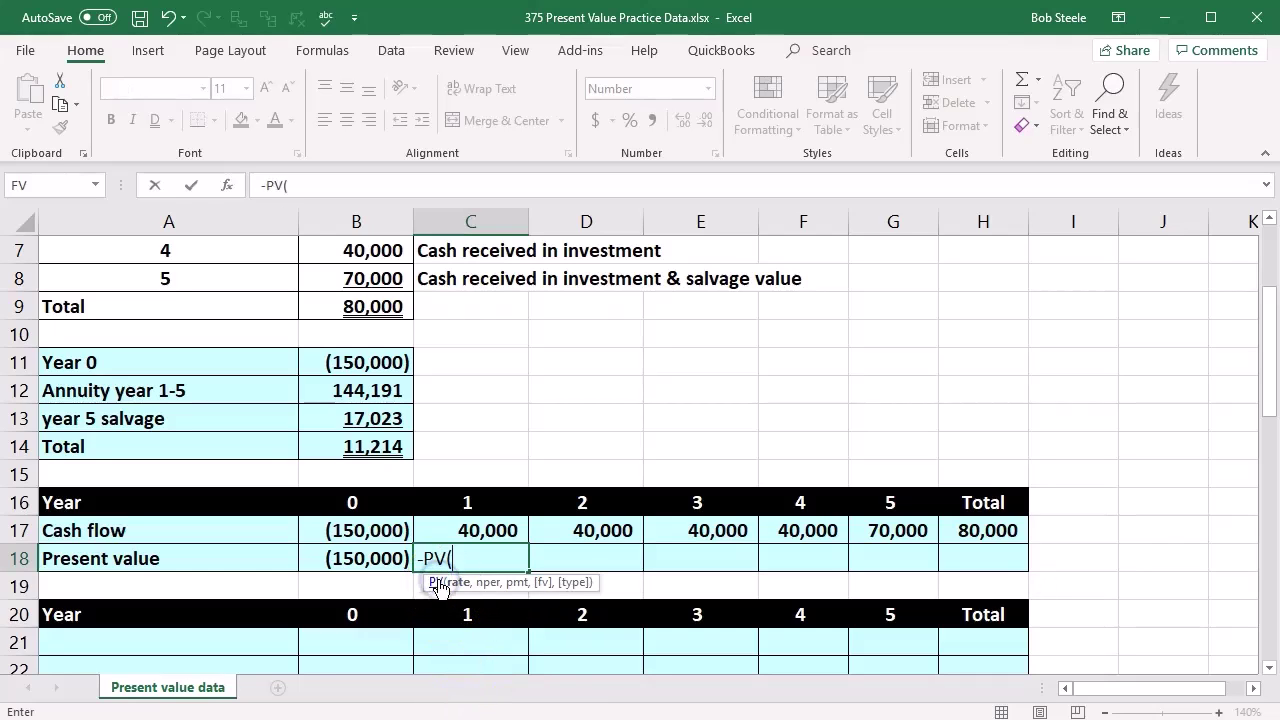
{"action": "scroll", "coordinate": [371, 405], "scroll_direction": "up", "scroll_amount": 2}
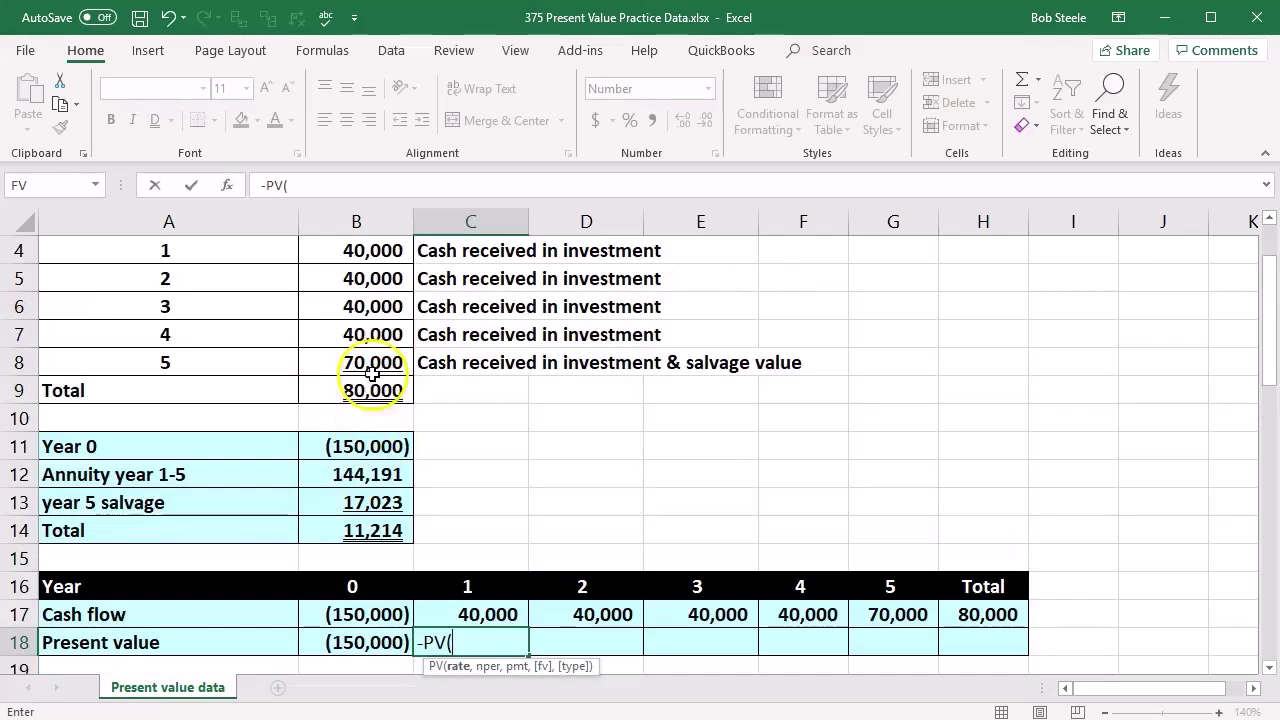
{"action": "left_click", "coordinate": [363, 259]}
{"action": "scroll", "coordinate": [560, 415], "scroll_direction": "down", "scroll_amount": 2}
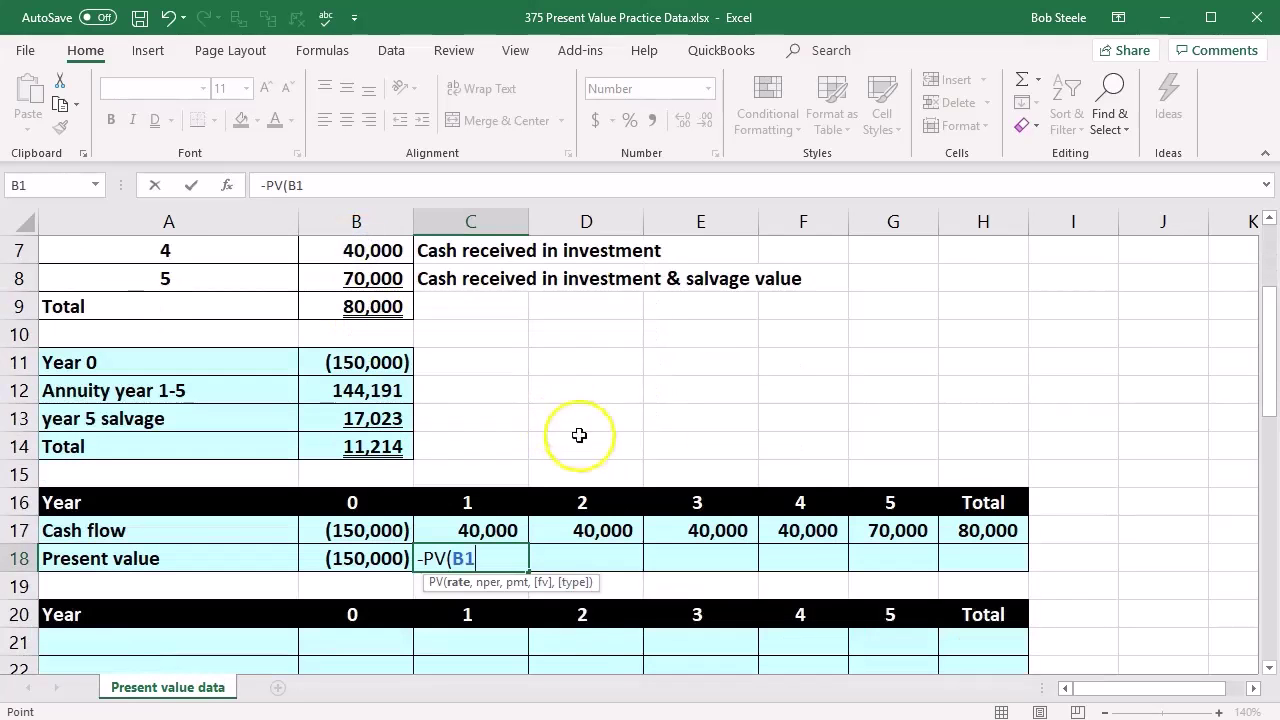
{"action": "type", "text": ","}
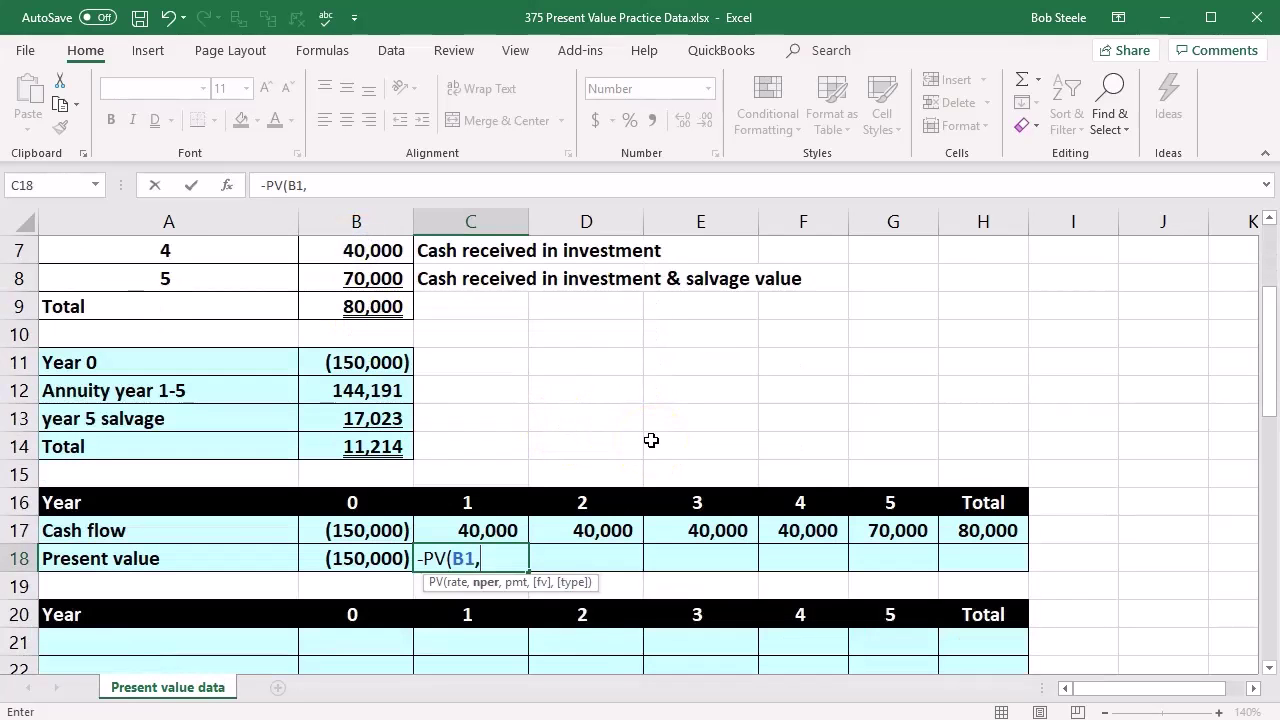
{"action": "left_click", "coordinate": [502, 507]}
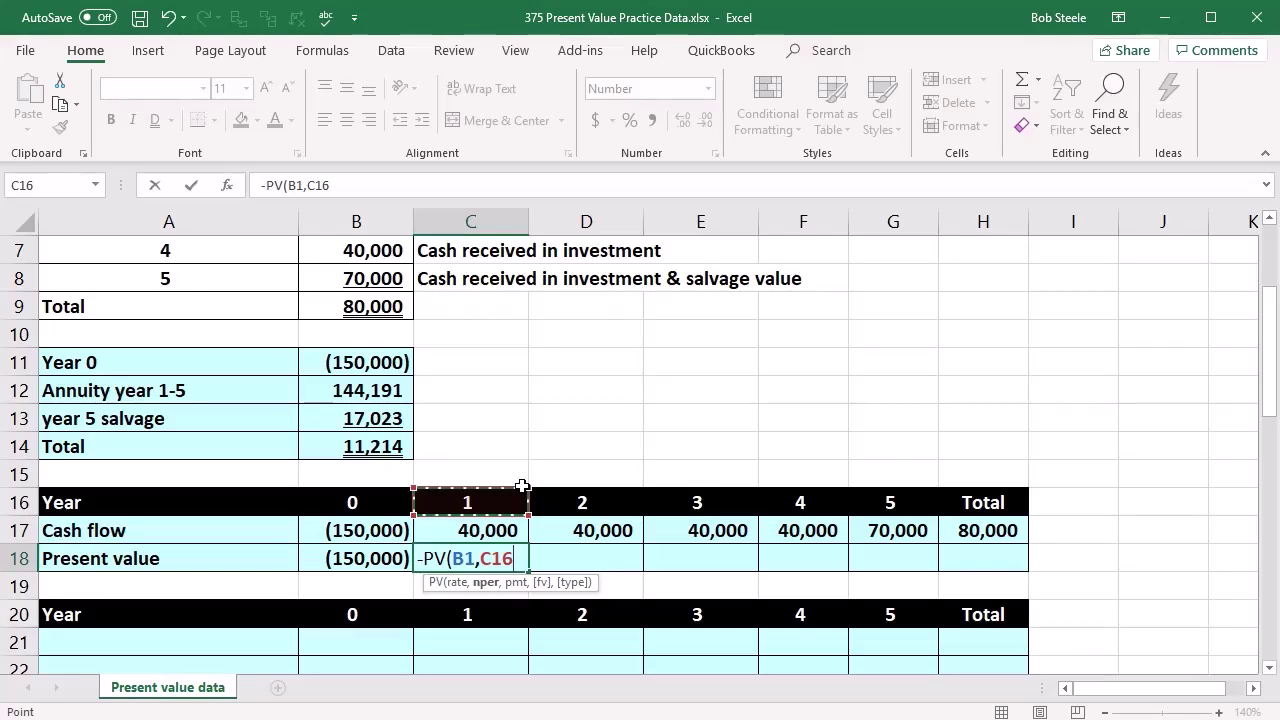
{"action": "type", "text": ","}
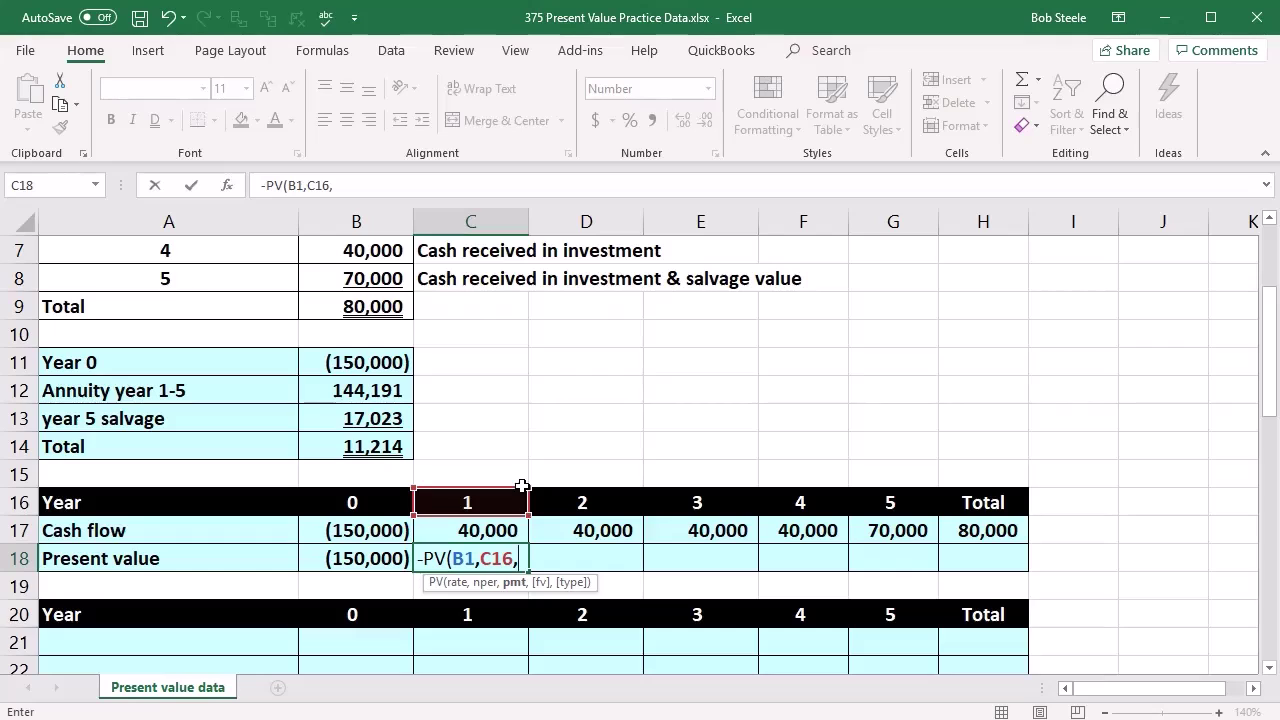
{"action": "type", "text": "0,"}
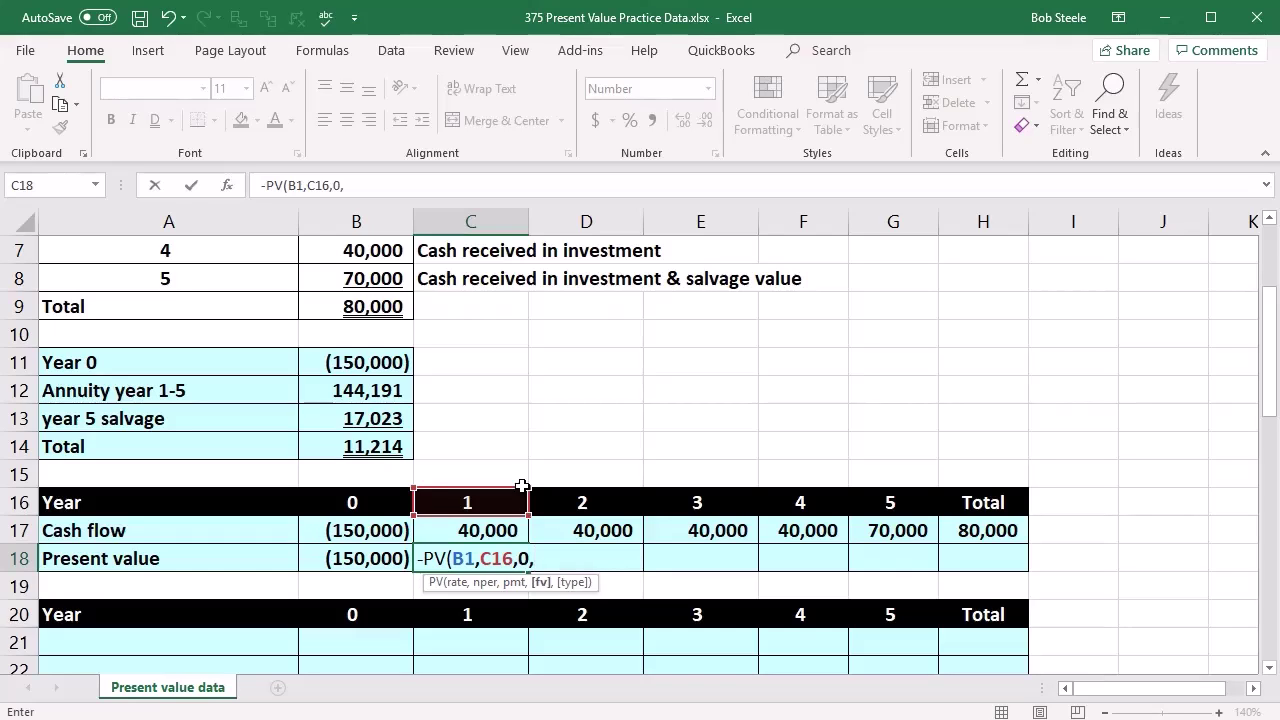
{"action": "left_click", "coordinate": [485, 530]}
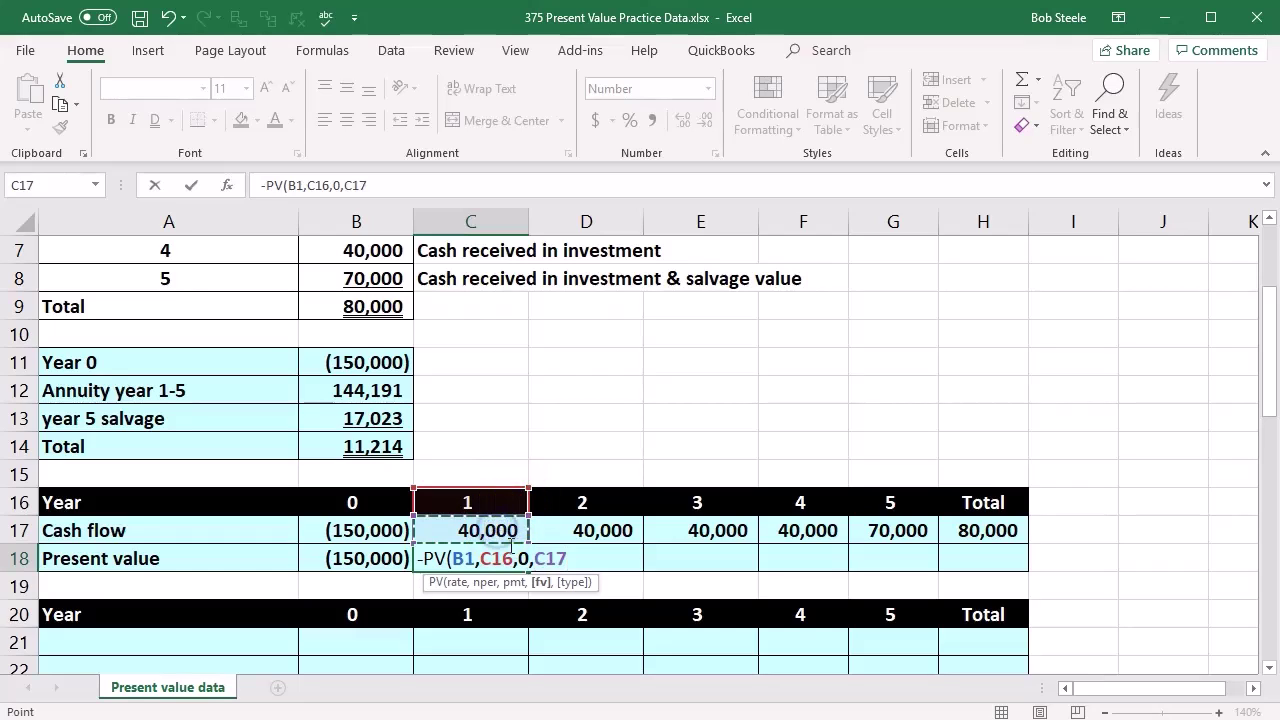
{"action": "type", "text": ")"}
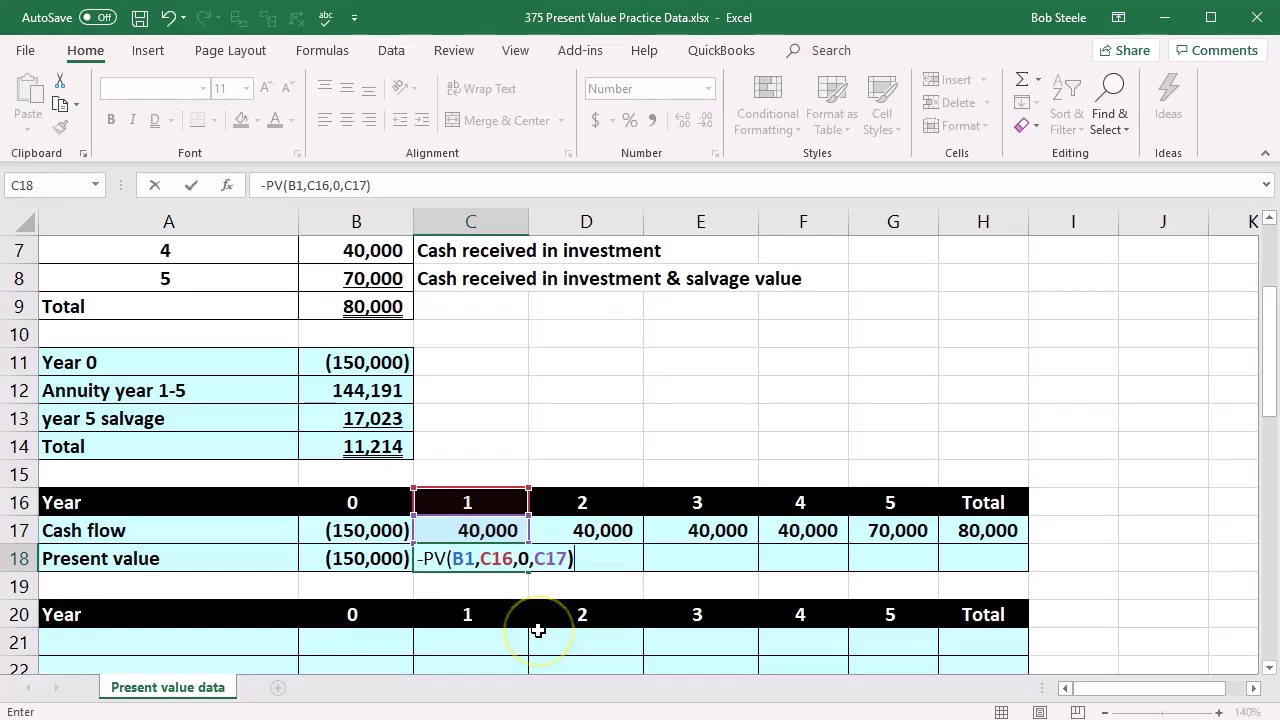
{"action": "key", "text": "Return"}
{"action": "key", "text": "Left"}
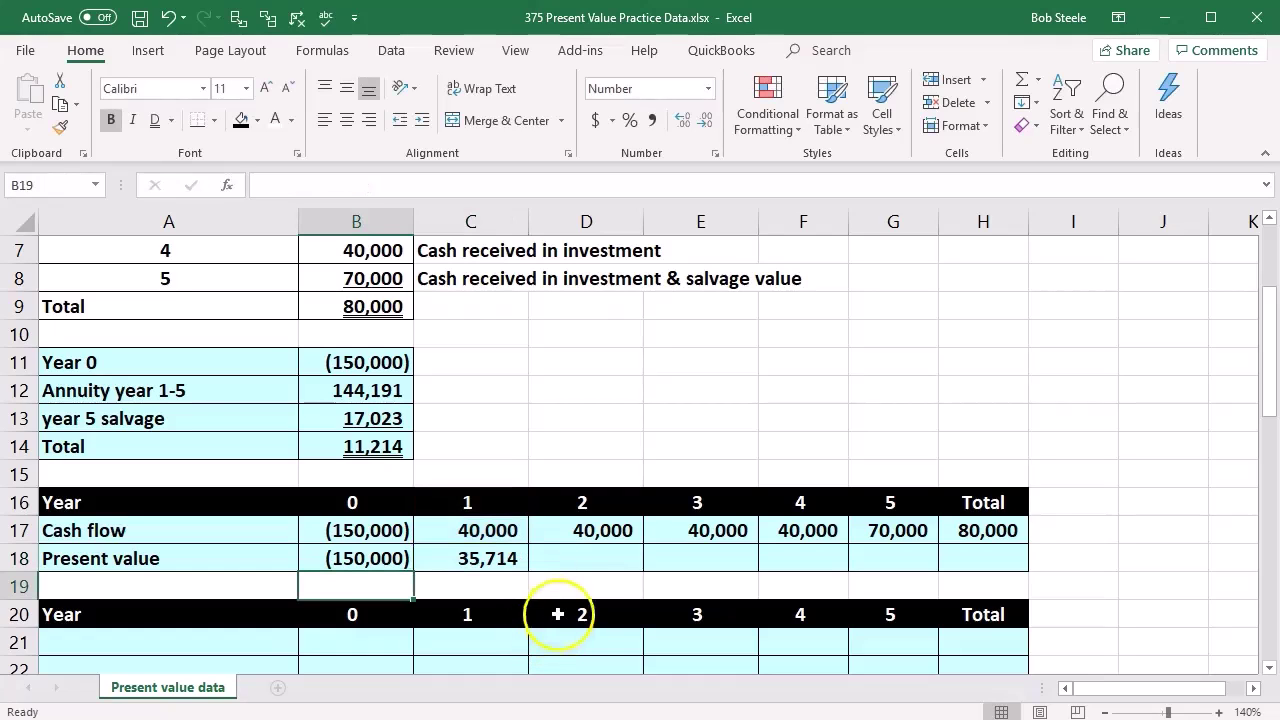
Calculate the year 2 present value in D18 with the formula -PV(B1,D16,0,D17).
{"action": "left_click", "coordinate": [582, 558]}
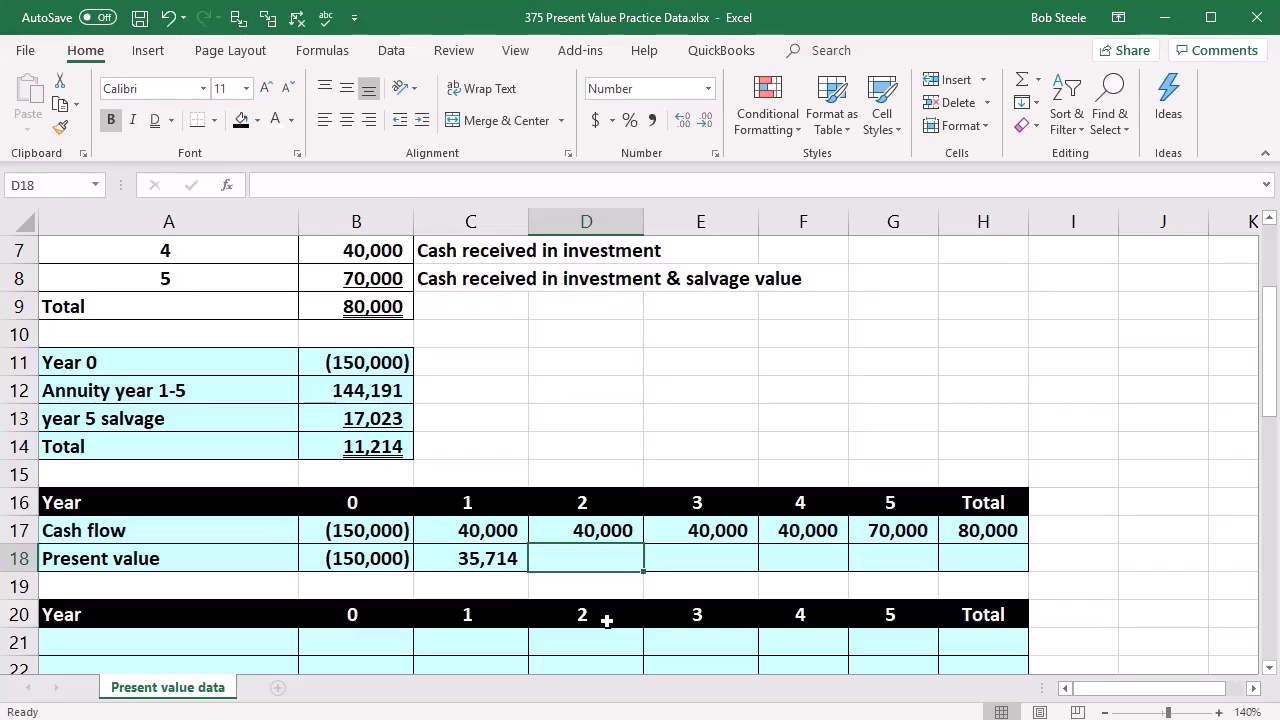
{"action": "type", "text": "-PV"}
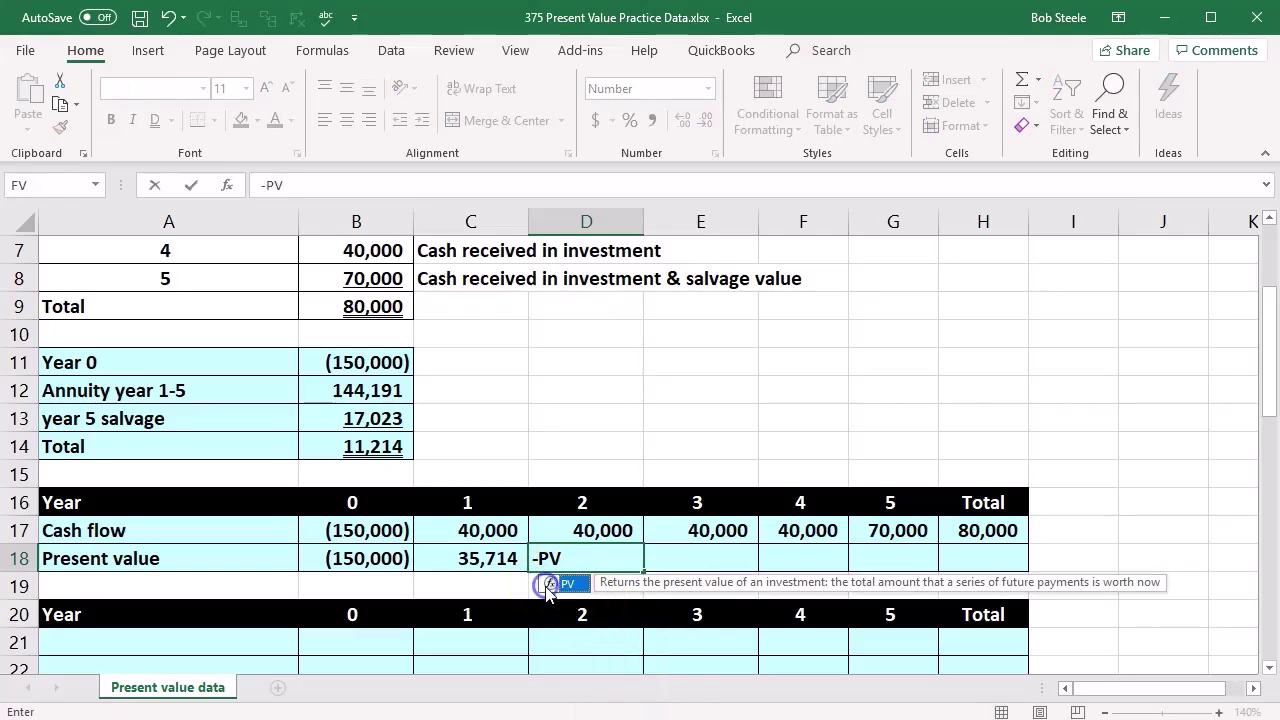
{"action": "double_click", "coordinate": [548, 584]}
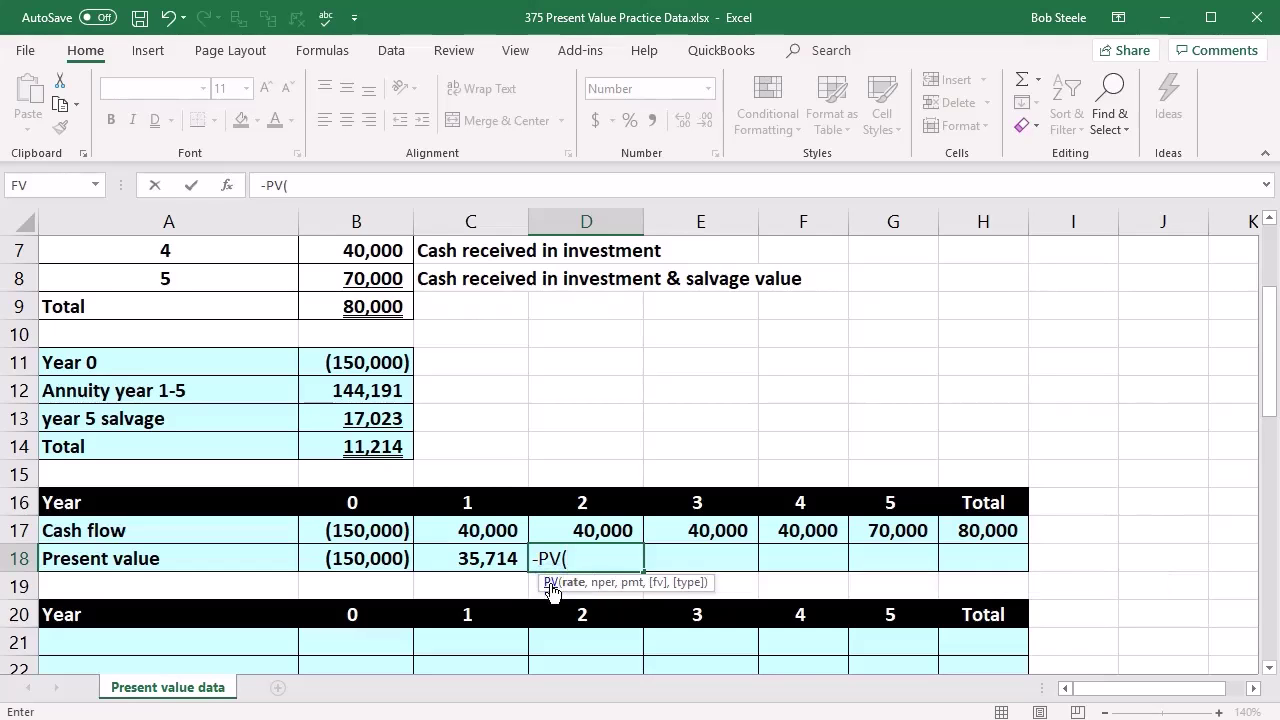
{"action": "scroll", "coordinate": [449, 434], "scroll_direction": "up", "scroll_amount": 2}
{"action": "left_click", "coordinate": [394, 250]}
{"action": "scroll", "coordinate": [486, 391], "scroll_direction": "down", "scroll_amount": 2}
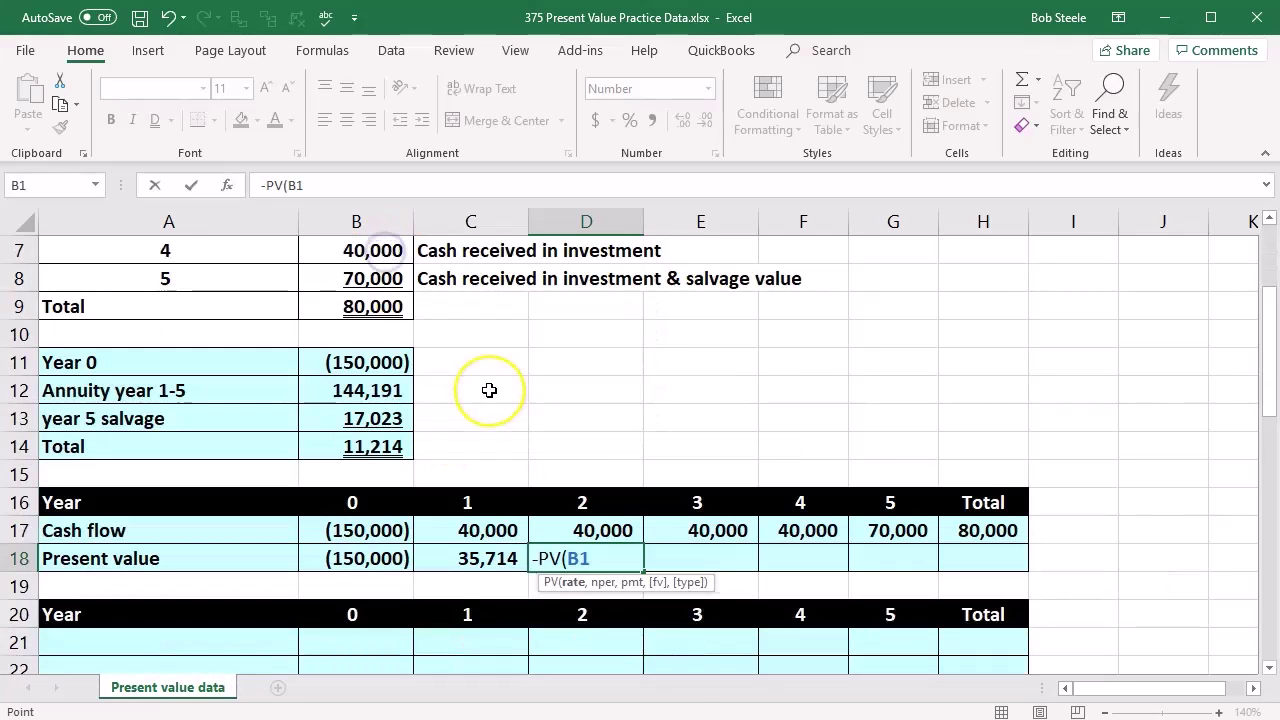
{"action": "type", "text": ","}
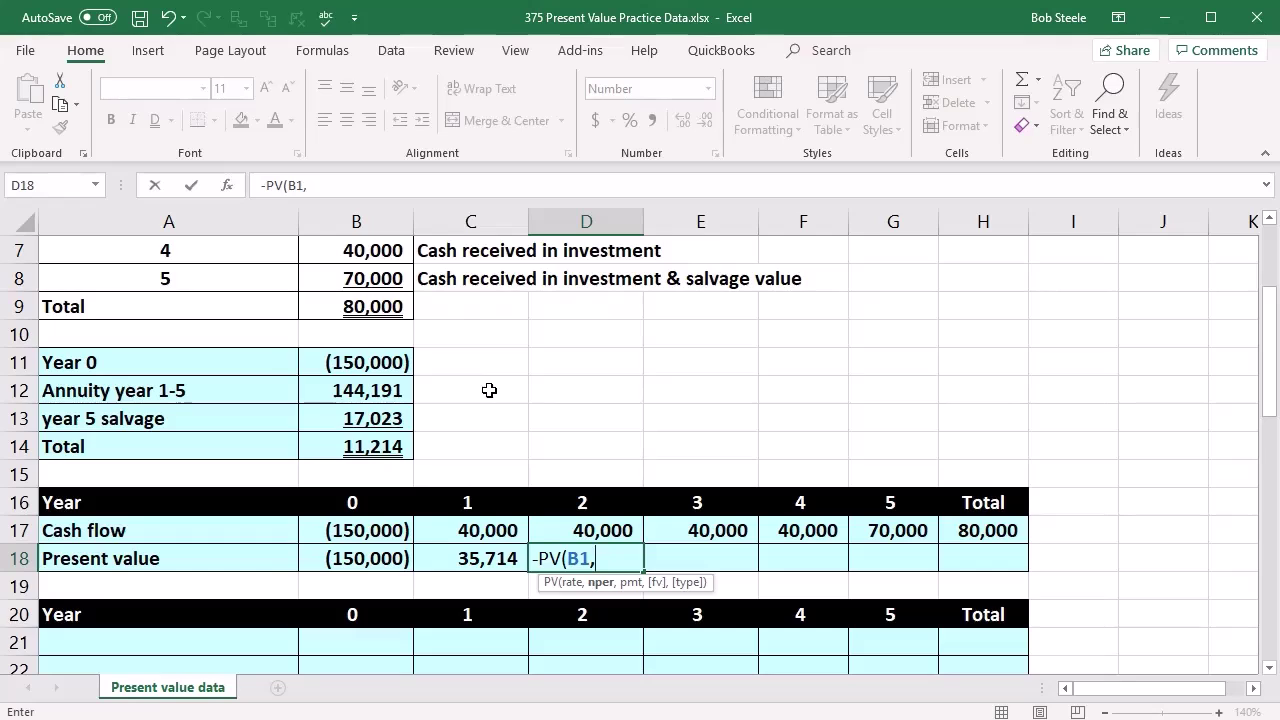
{"action": "left_click", "coordinate": [584, 497]}
{"action": "type", "text": ","}
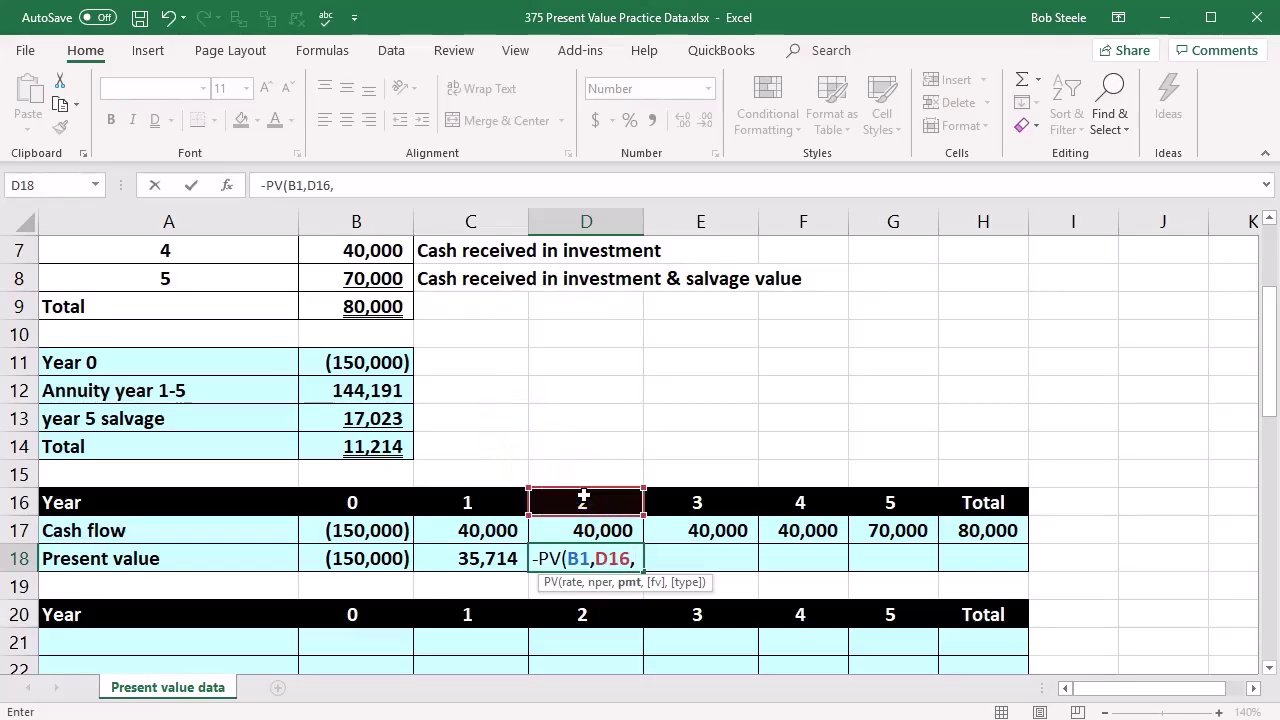
{"action": "type", "text": "0,"}
{"action": "left_click", "coordinate": [621, 530]}
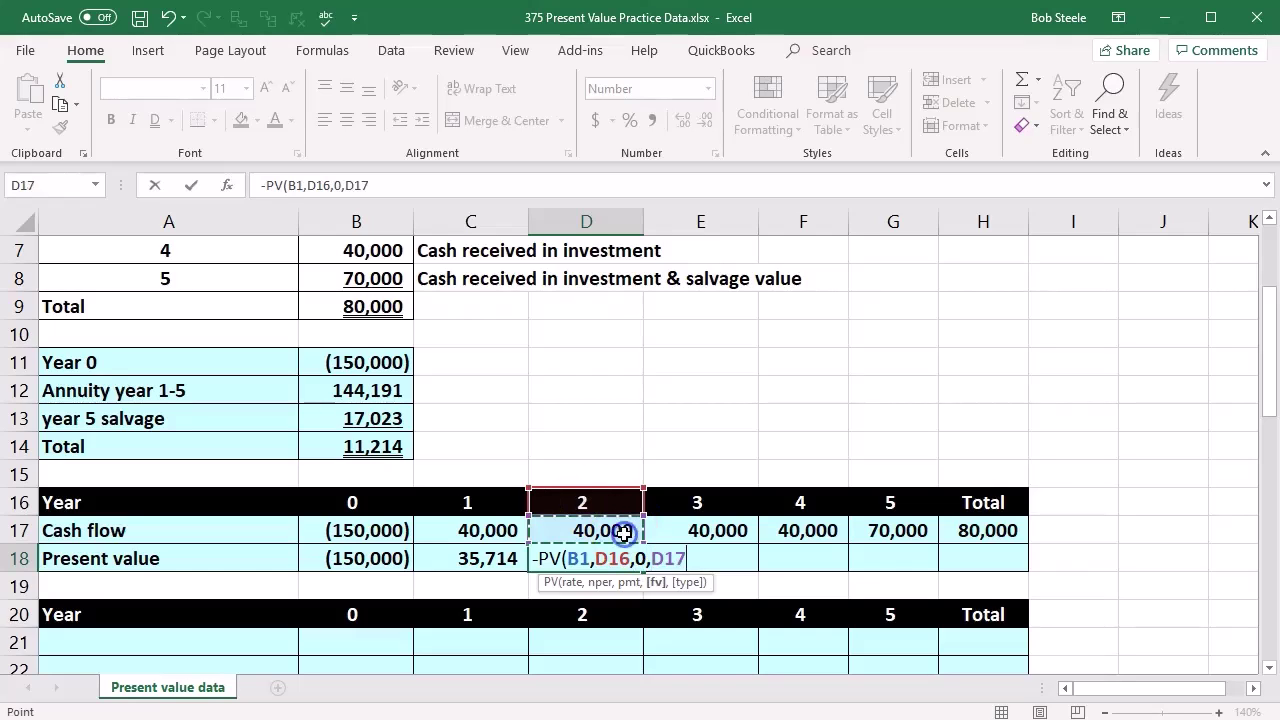
{"action": "key", "text": "Tab"}
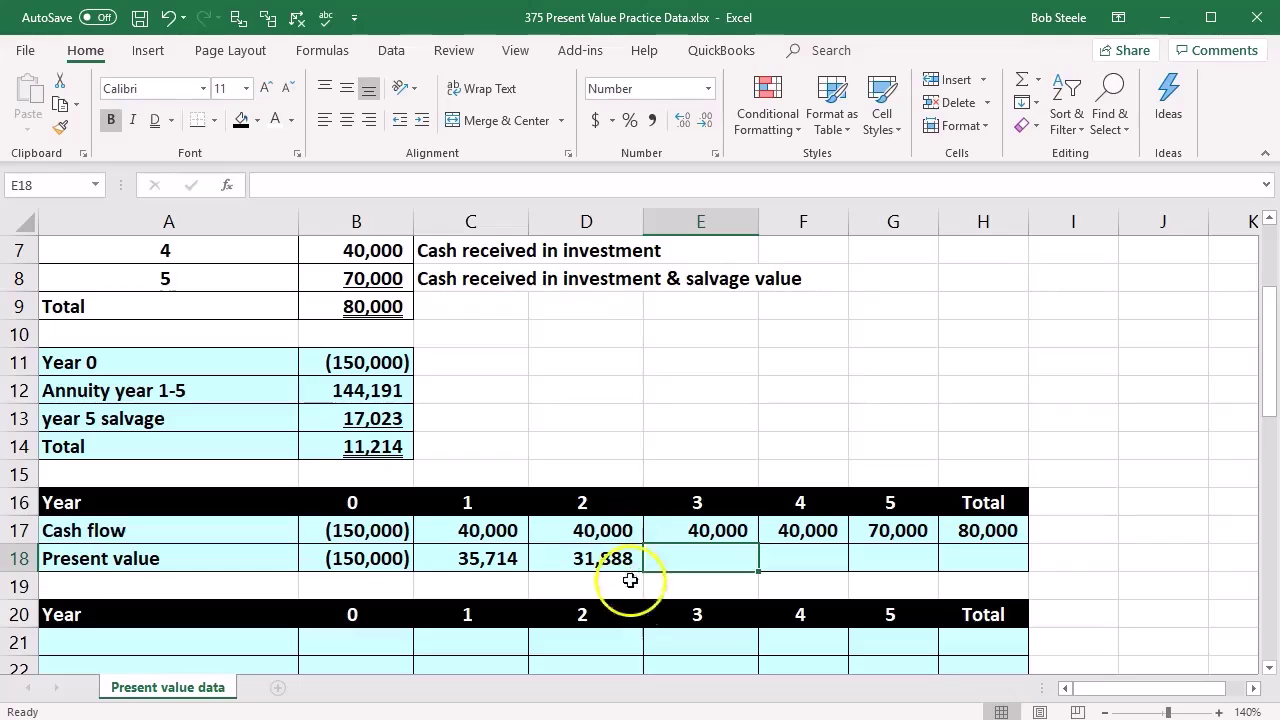
Calculate the year 3 present value in E18 with the formula -PV(B1,E16,0,E17).
{"action": "type", "text": "-"}
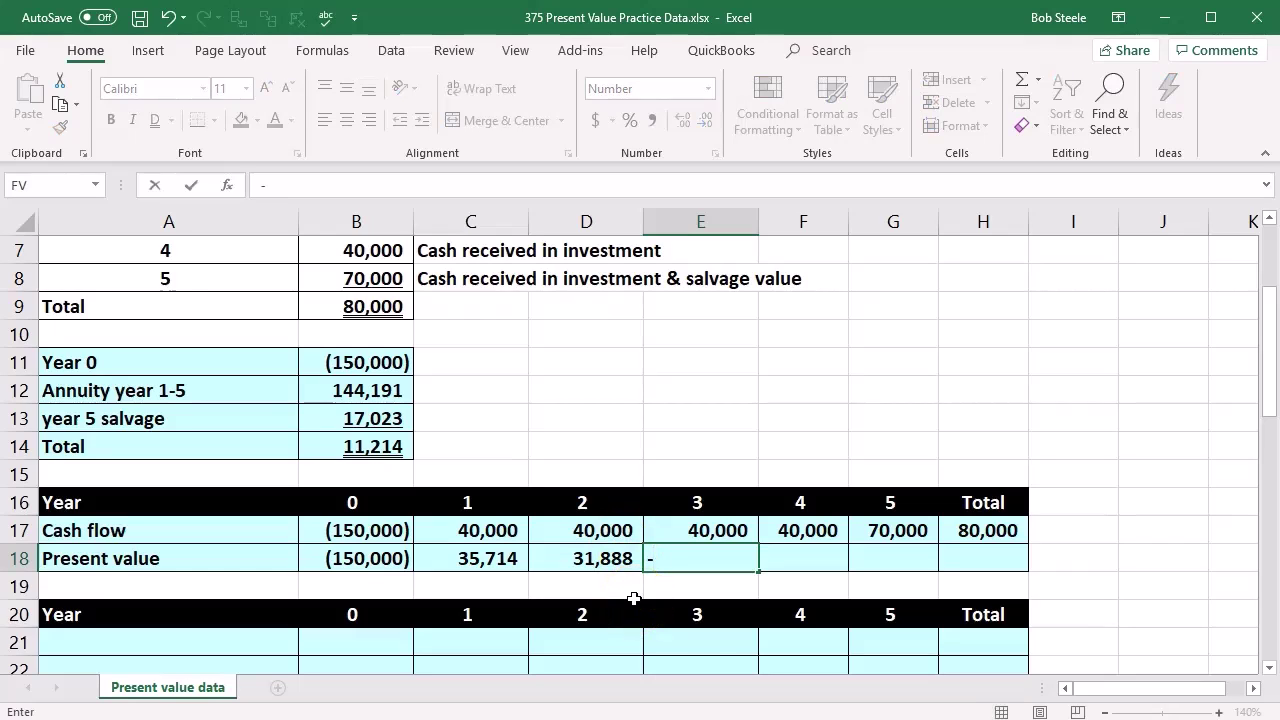
{"action": "type", "text": "pv"}
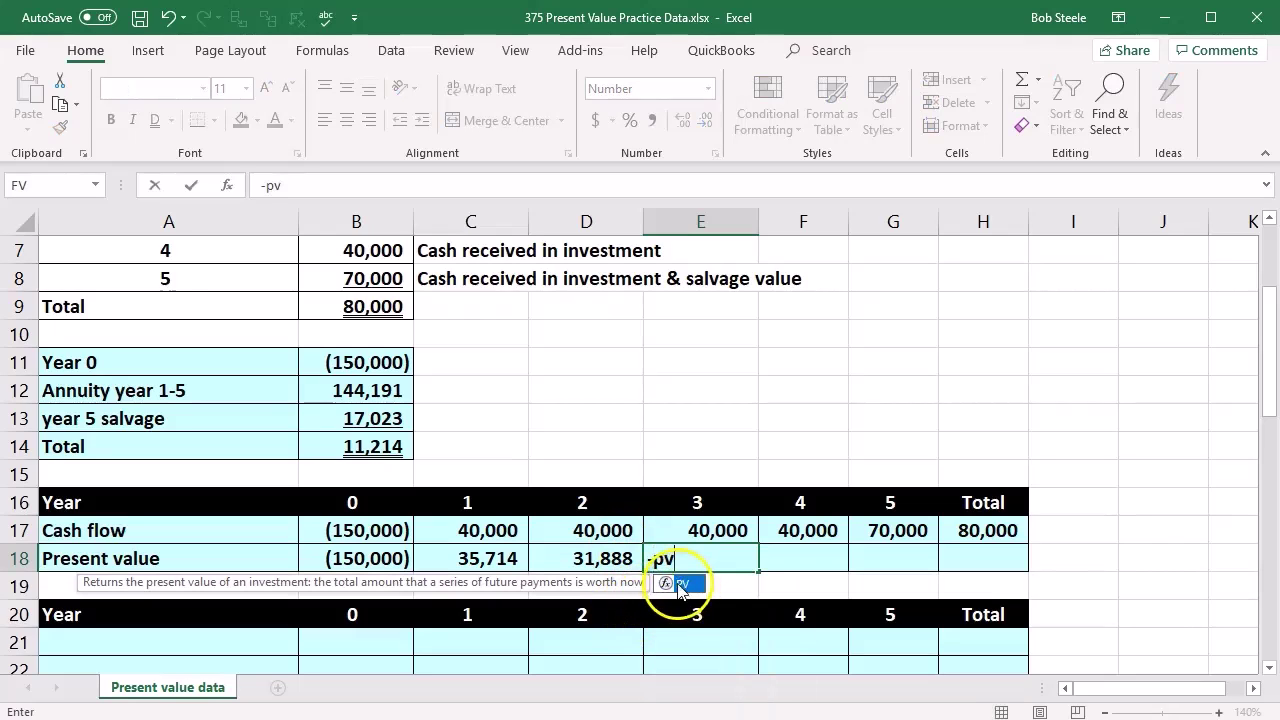
{"action": "double_click", "coordinate": [680, 583]}
{"action": "scroll", "coordinate": [457, 443], "scroll_direction": "up", "scroll_amount": 2}
{"action": "left_click", "coordinate": [336, 251]}
{"action": "scroll", "coordinate": [729, 486], "scroll_direction": "down", "scroll_amount": 2}
{"action": "type", "text": ","}
{"action": "left_click", "coordinate": [725, 494]}
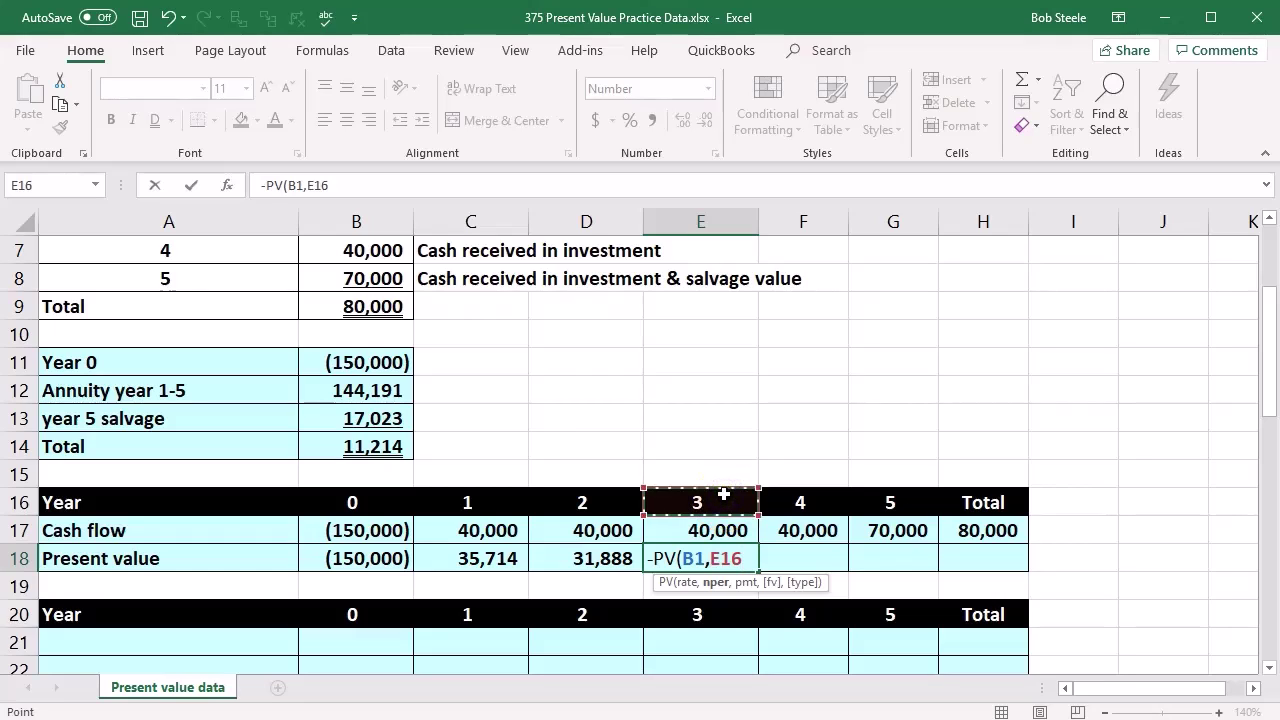
{"action": "type", "text": ",0,"}
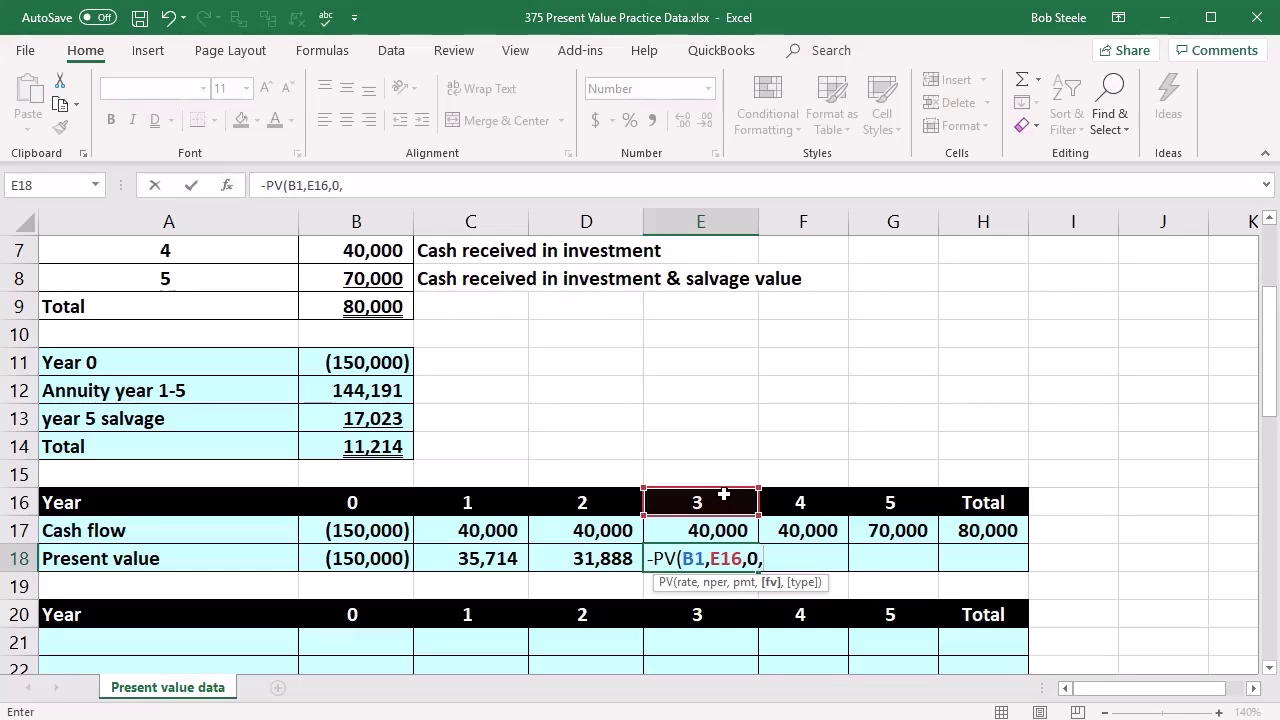
{"action": "left_click", "coordinate": [716, 532]}
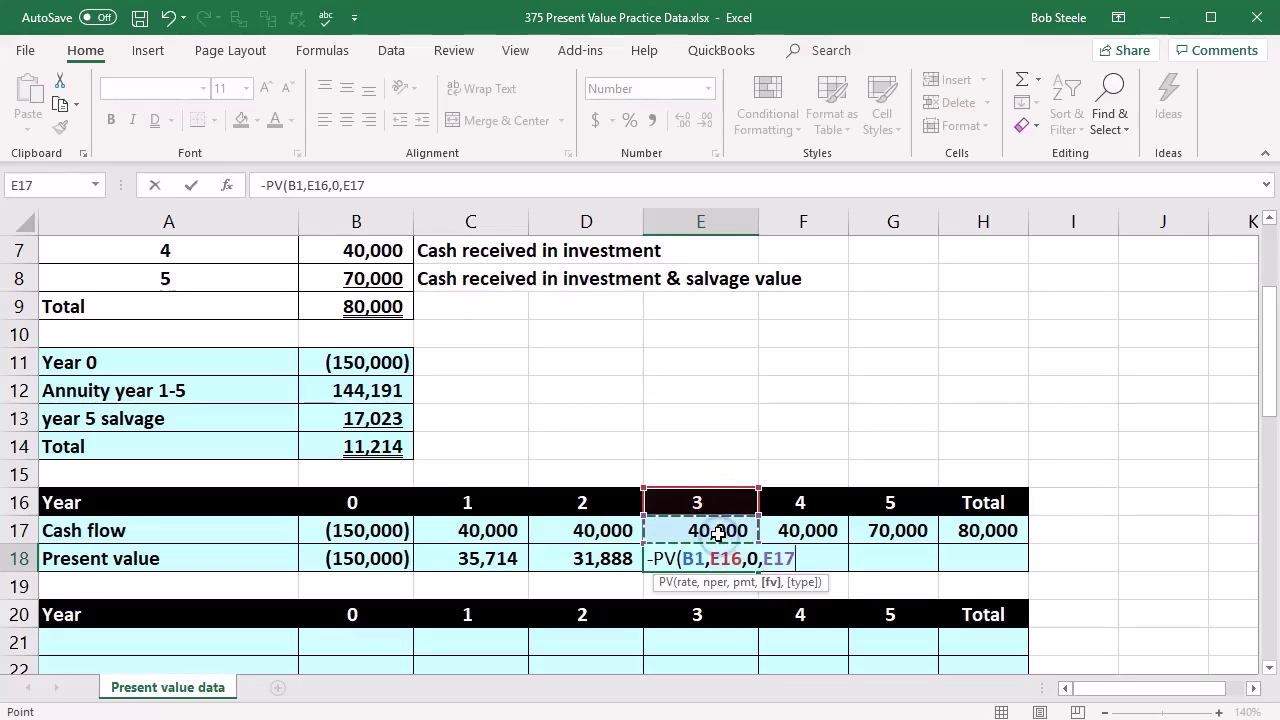
{"action": "key", "text": "Tab"}
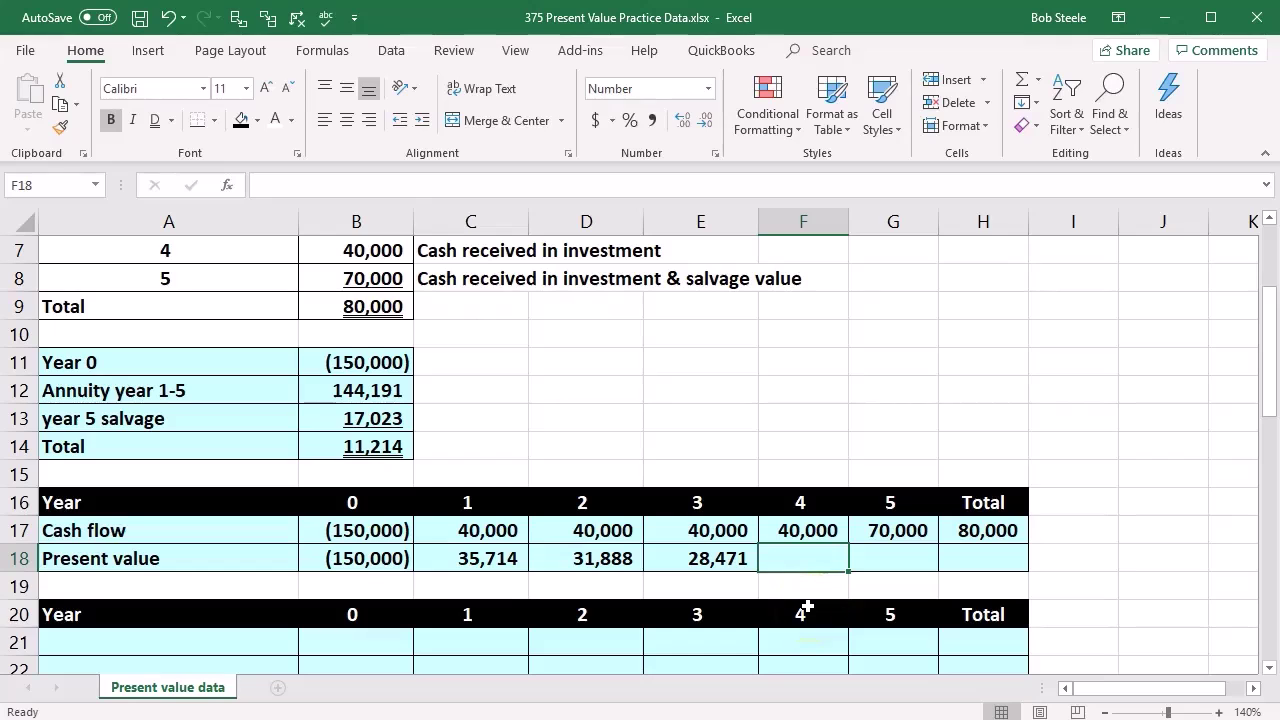
Calculate the year 4 present value in F18 with the formula -PV(B1,F16,0,F17).
{"action": "type", "text": "-pv"}
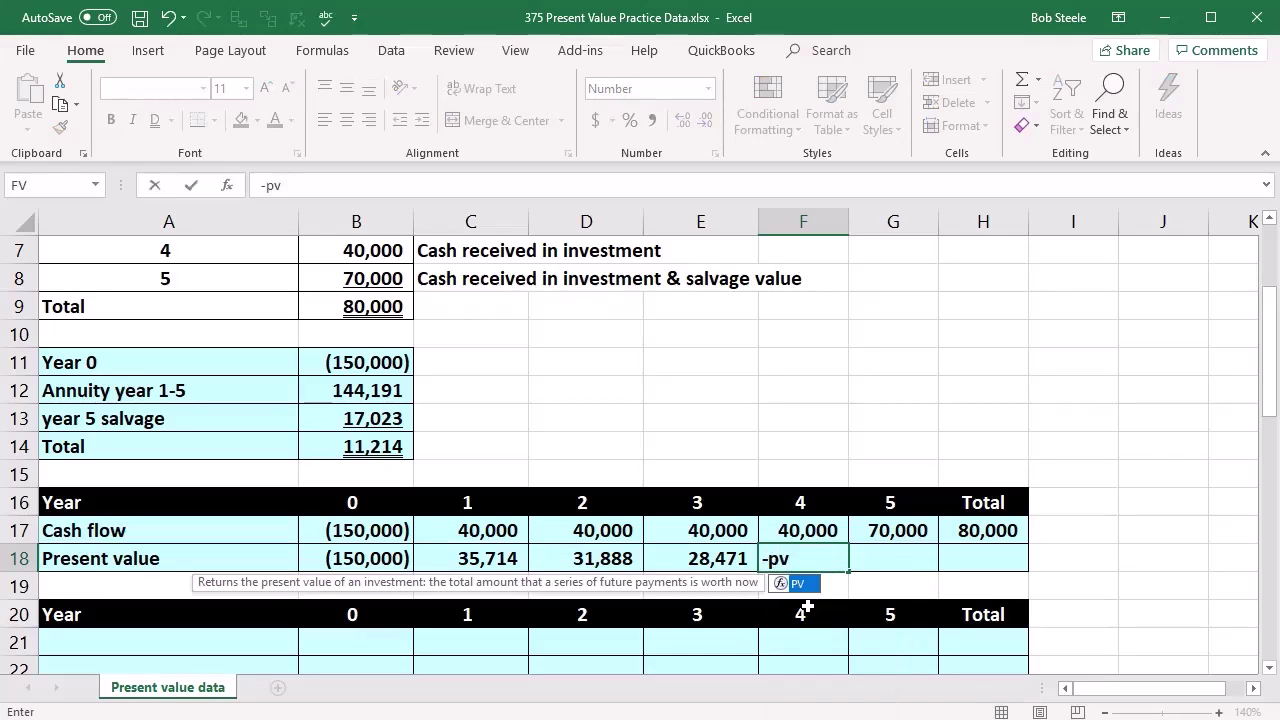
{"action": "double_click", "coordinate": [790, 584]}
{"action": "scroll", "coordinate": [617, 446], "scroll_direction": "up", "scroll_amount": 2}
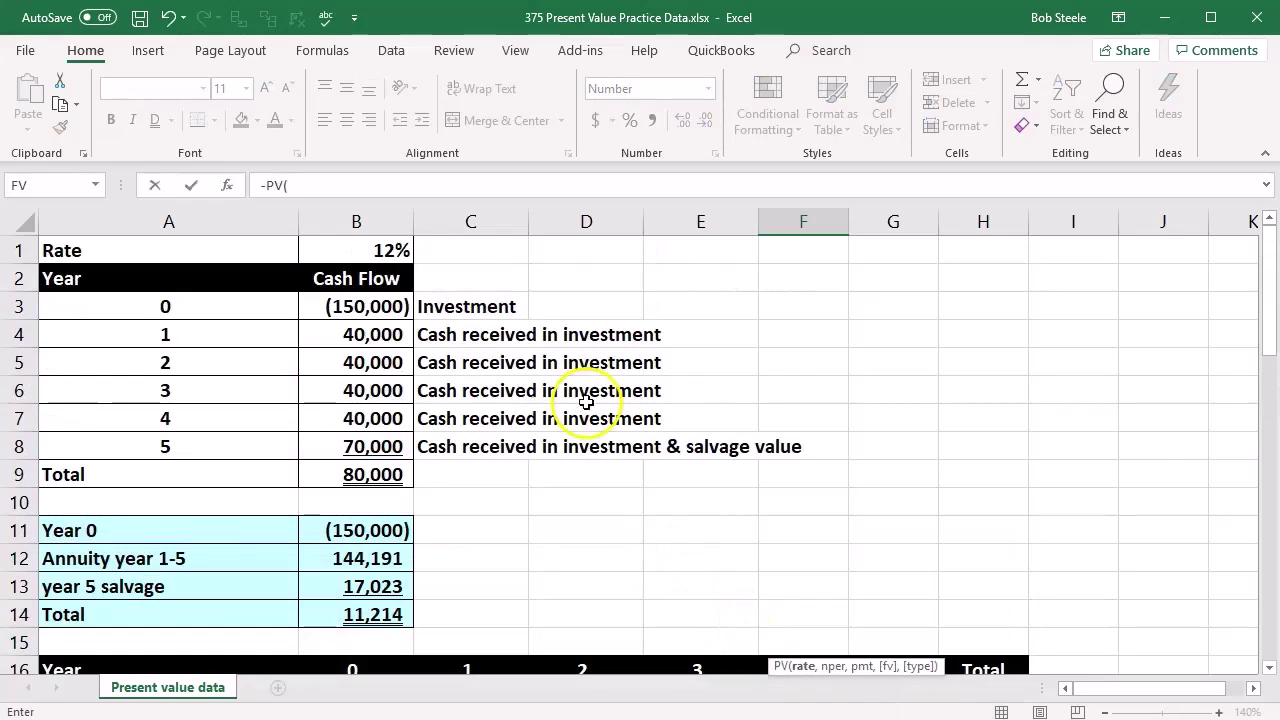
{"action": "left_click", "coordinate": [391, 250]}
{"action": "scroll", "coordinate": [660, 466], "scroll_direction": "down", "scroll_amount": 3}
{"action": "type", "text": ","}
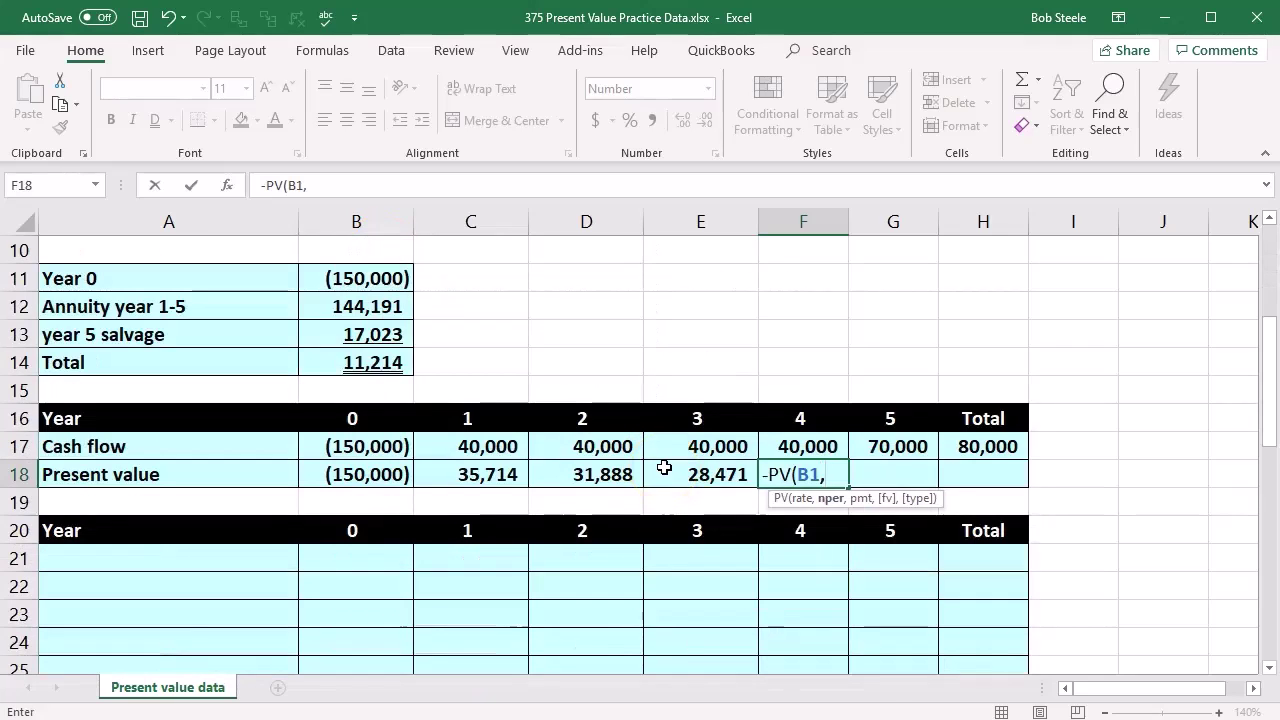
{"action": "left_click", "coordinate": [790, 416]}
{"action": "type", "text": ","}
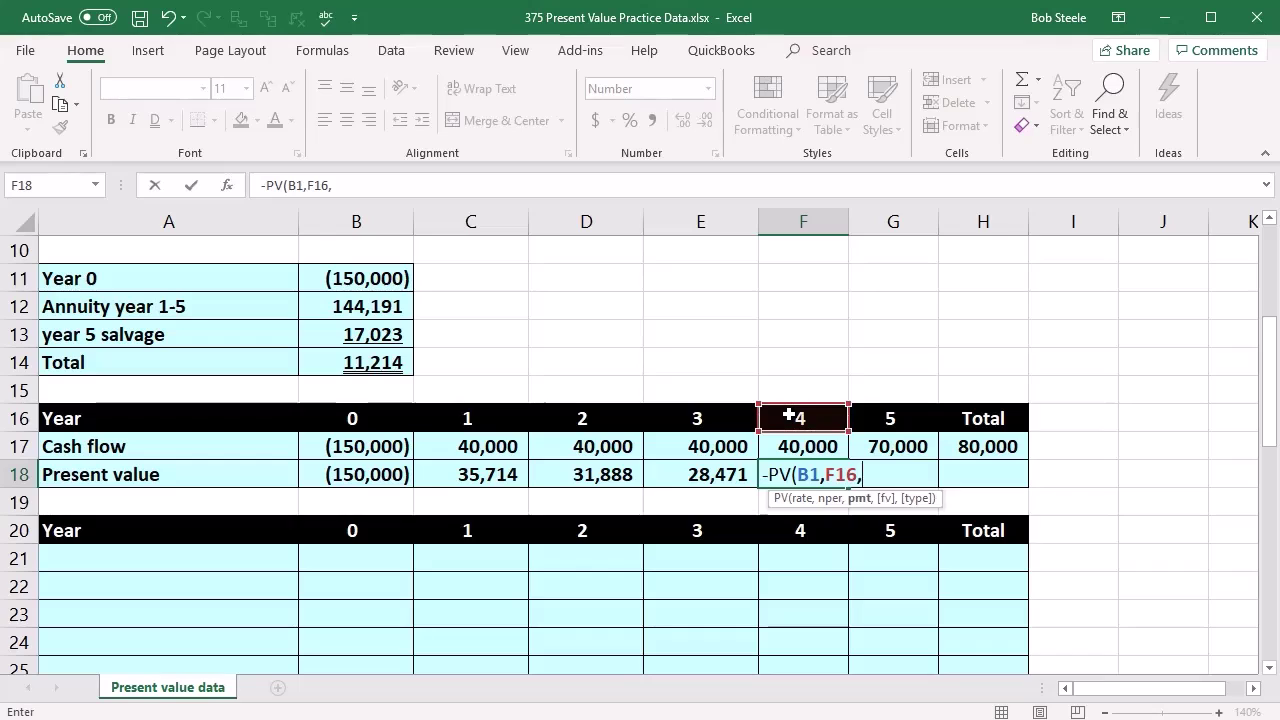
{"action": "type", "text": "0"}
{"action": "left_click", "coordinate": [818, 446]}
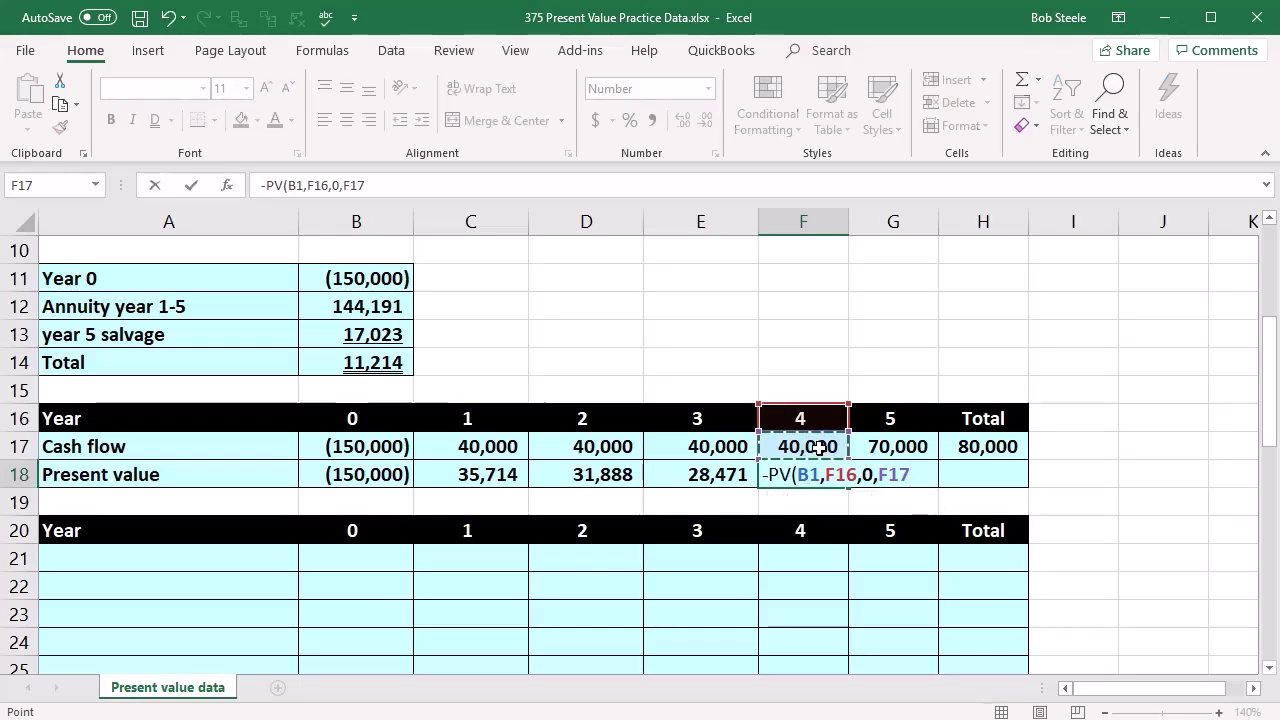
{"action": "key", "text": "Tab"}
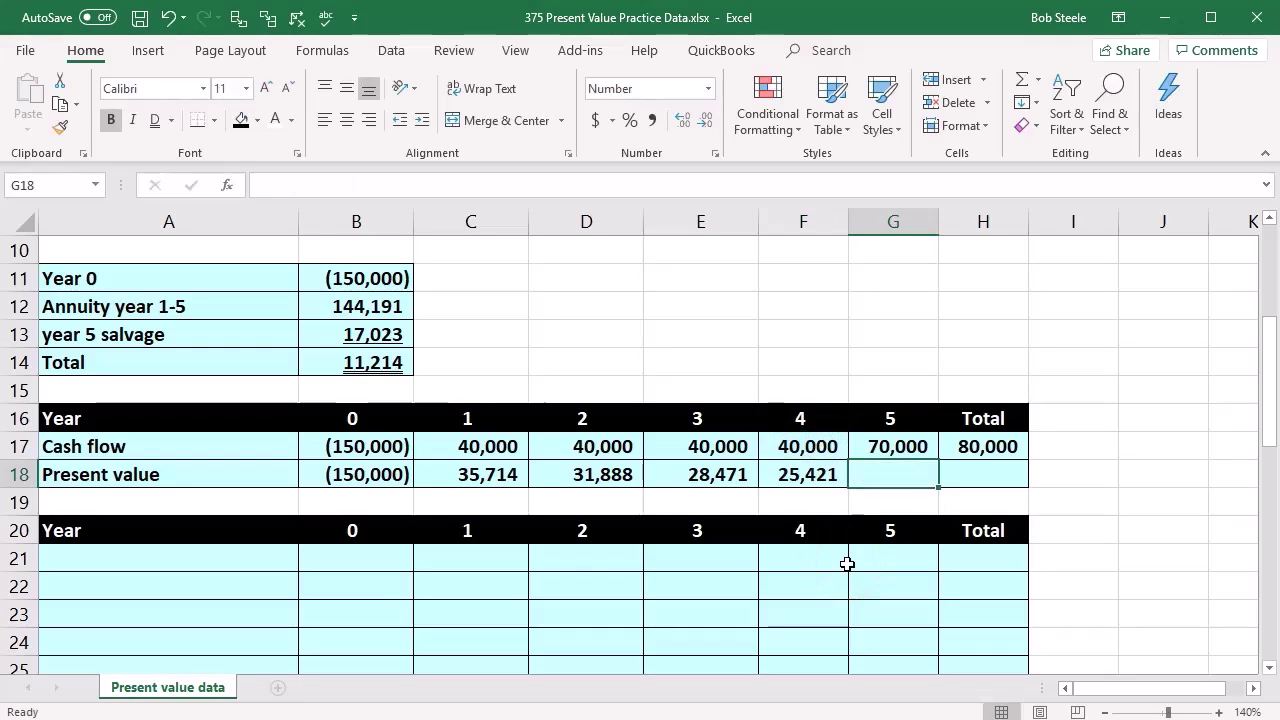
Calculate the year 5 present value in G18 with the formula -PV(B1,G16,0,G17).
{"action": "type", "text": "-pv"}
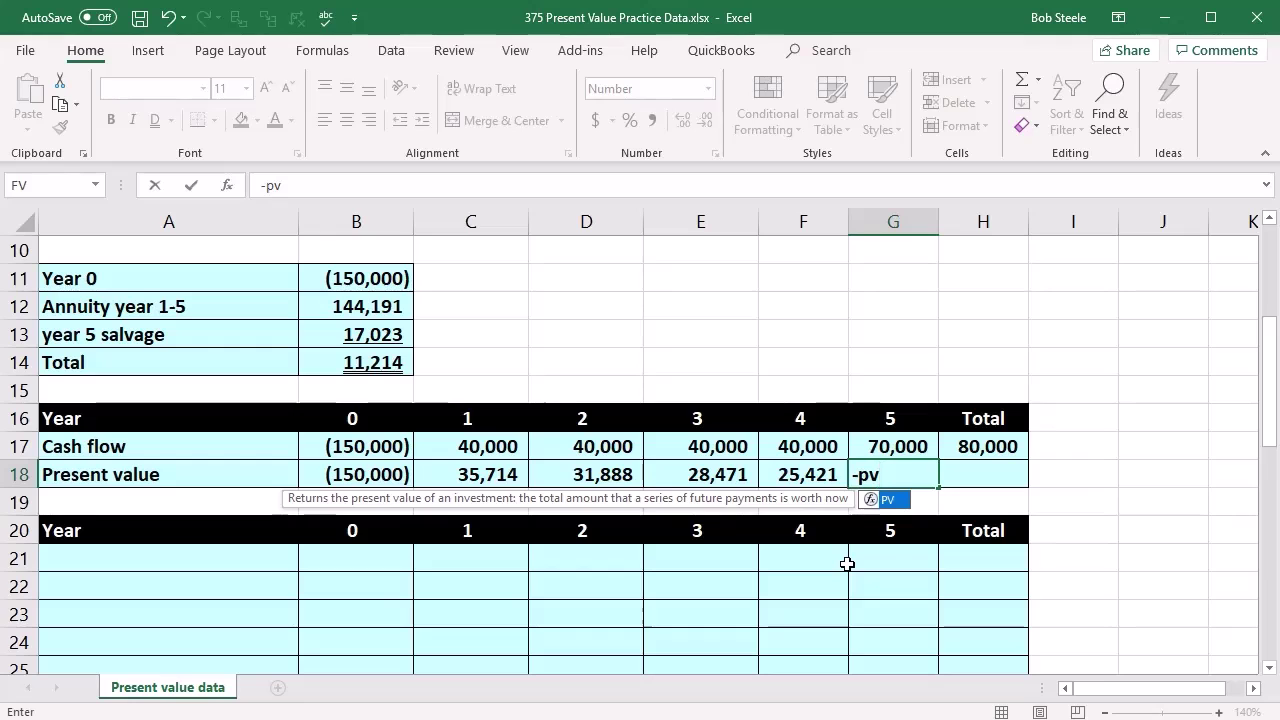
{"action": "double_click", "coordinate": [870, 499]}
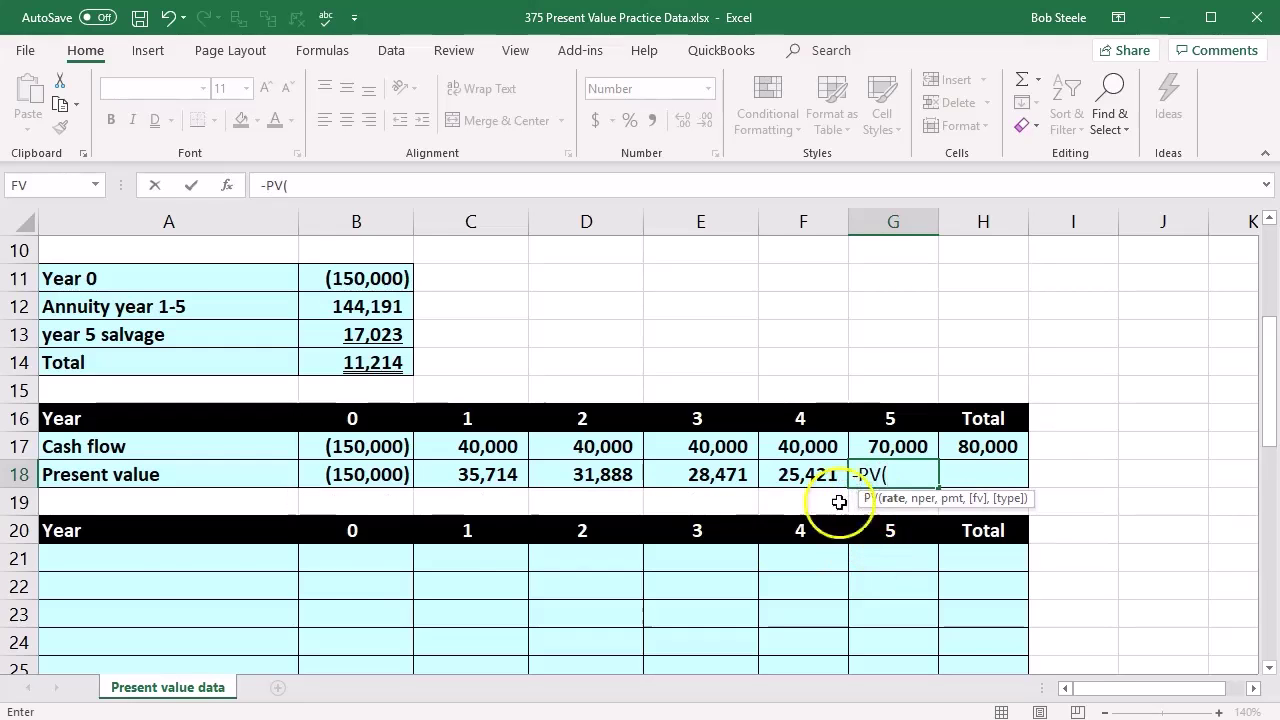
{"action": "scroll", "coordinate": [486, 543], "scroll_direction": "up", "scroll_amount": 3}
{"action": "left_click", "coordinate": [366, 251]}
{"action": "scroll", "coordinate": [561, 443], "scroll_direction": "down", "scroll_amount": 3}
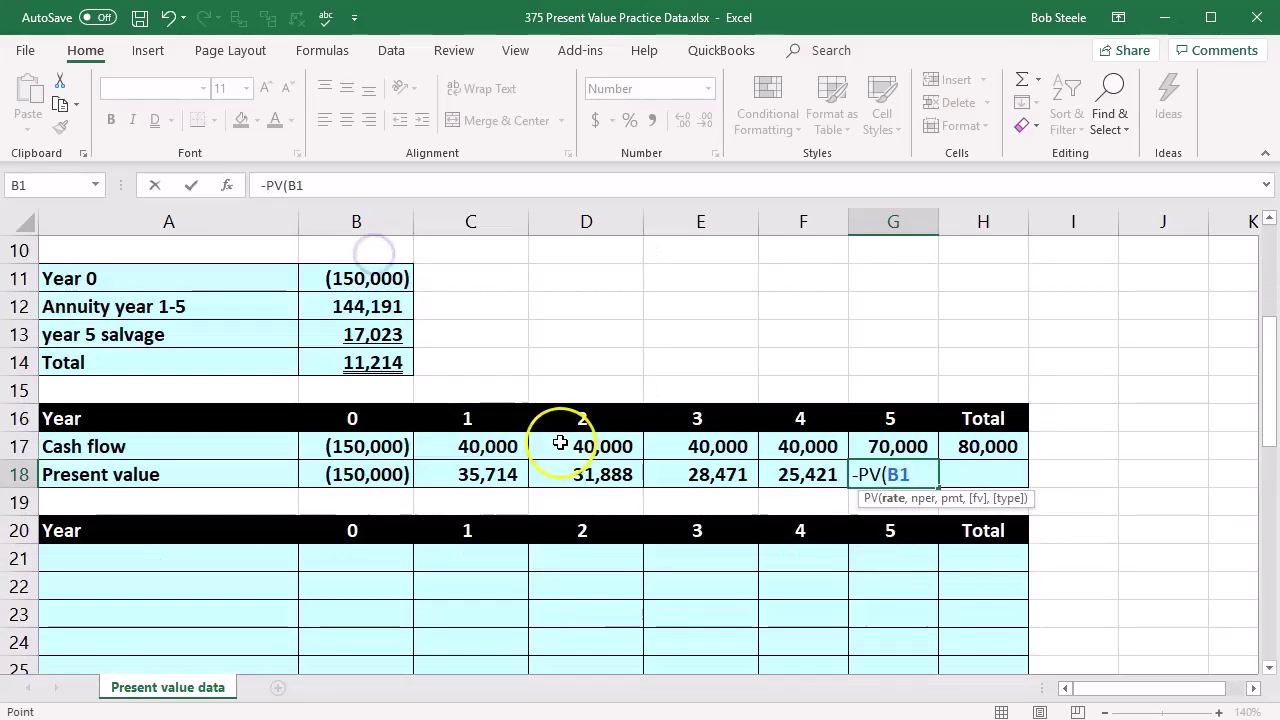
{"action": "type", "text": ","}
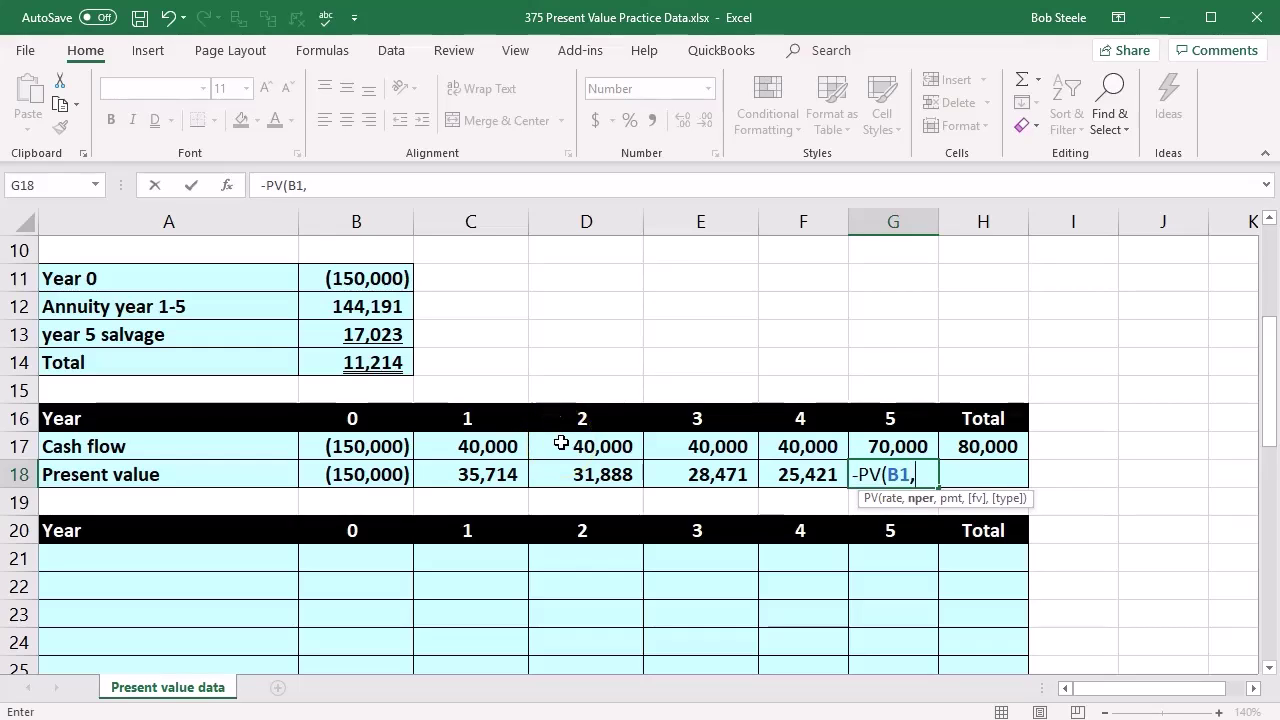
{"action": "left_click", "coordinate": [886, 421]}
{"action": "type", "text": ","}
{"action": "type", "text": "0,"}
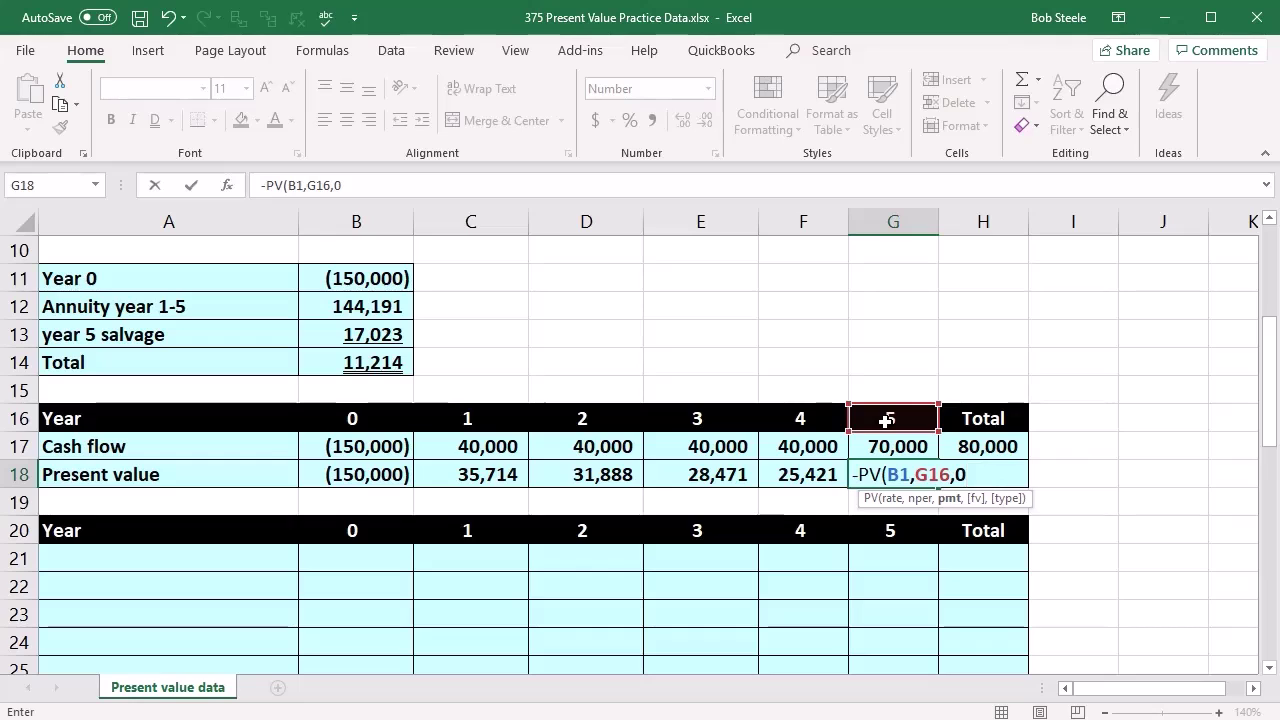
{"action": "left_click", "coordinate": [895, 447]}
{"action": "key", "text": "Tab"}
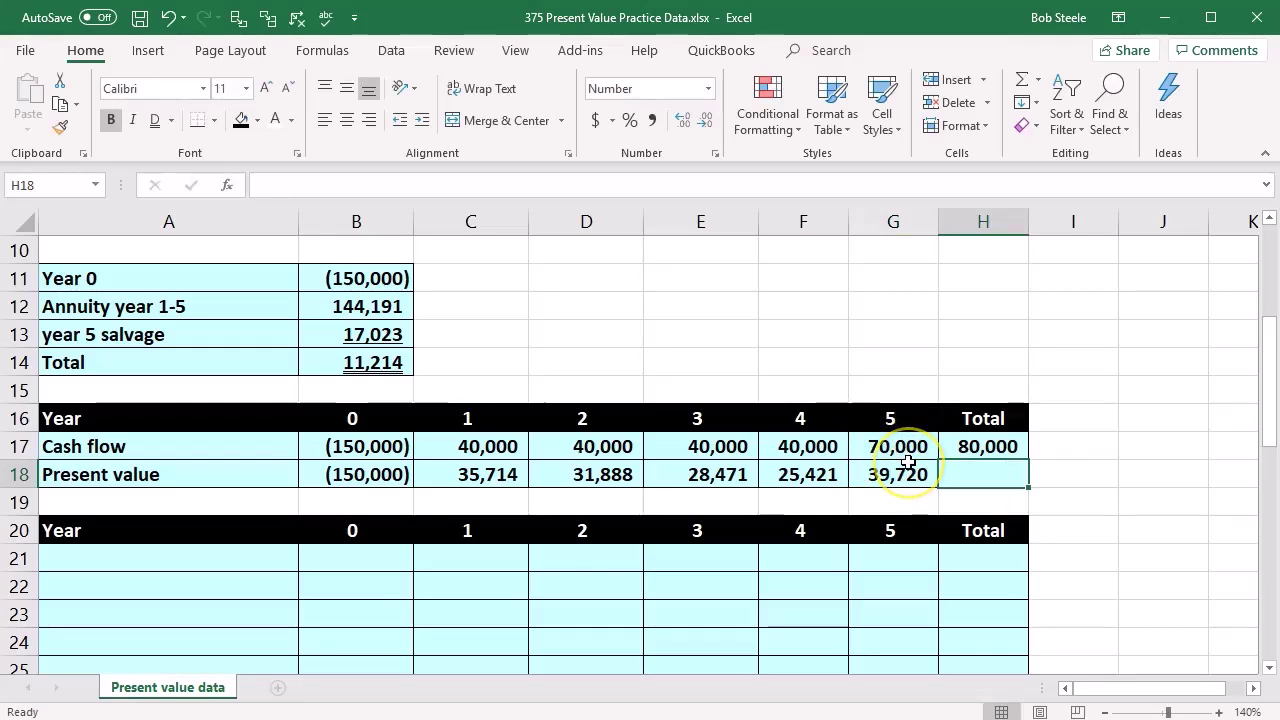
Total the present value row in H18 with =SUM(B18:G18) and compare it with the data and totals above.
{"action": "type", "text": "=s"}
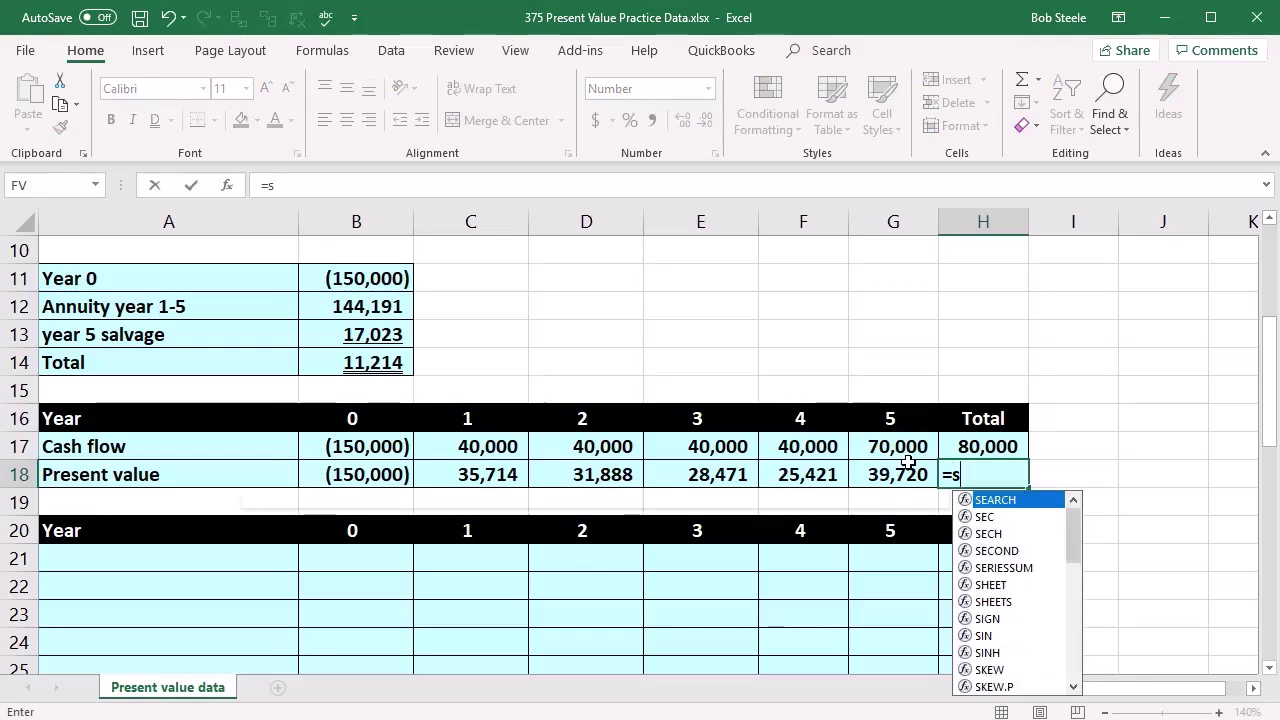
{"action": "type", "text": "um("}
{"action": "left_click_drag", "start_coordinate": [405, 474], "coordinate": [814, 482]}
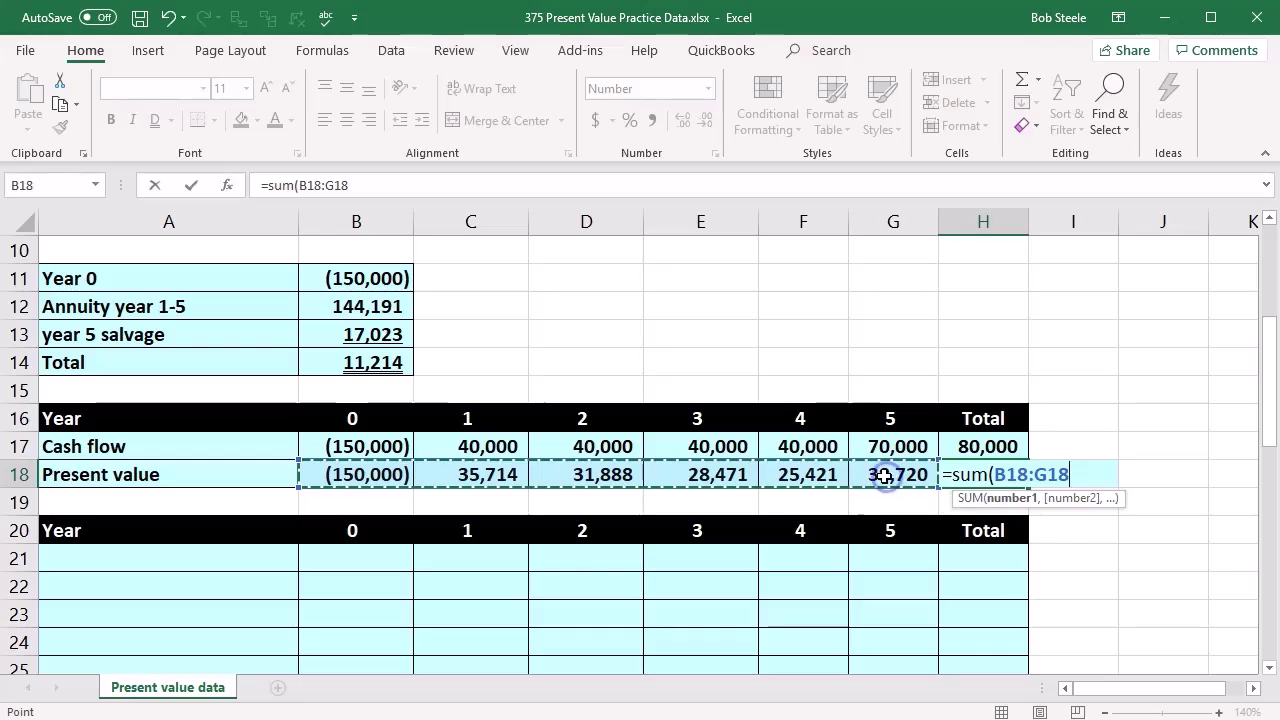
{"action": "key", "text": "Return"}
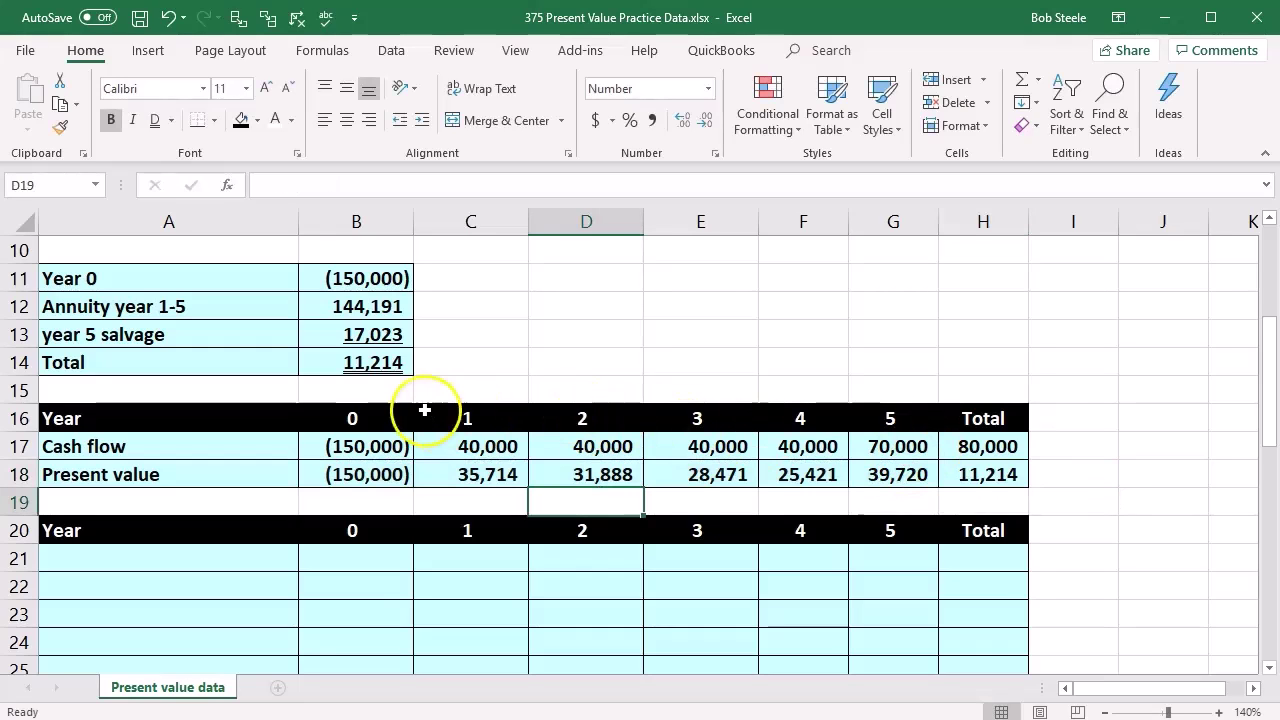
{"action": "left_click", "coordinate": [1011, 481]}
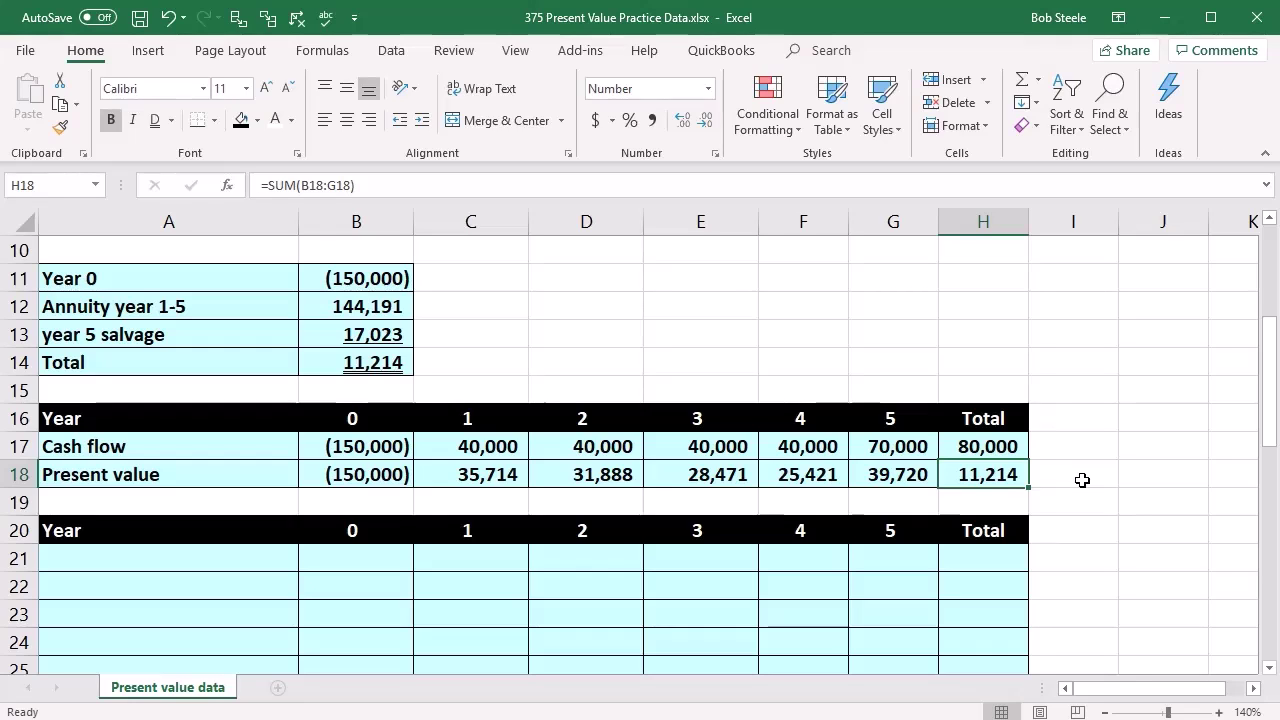
{"action": "scroll", "coordinate": [1083, 479], "scroll_direction": "up", "scroll_amount": 3}
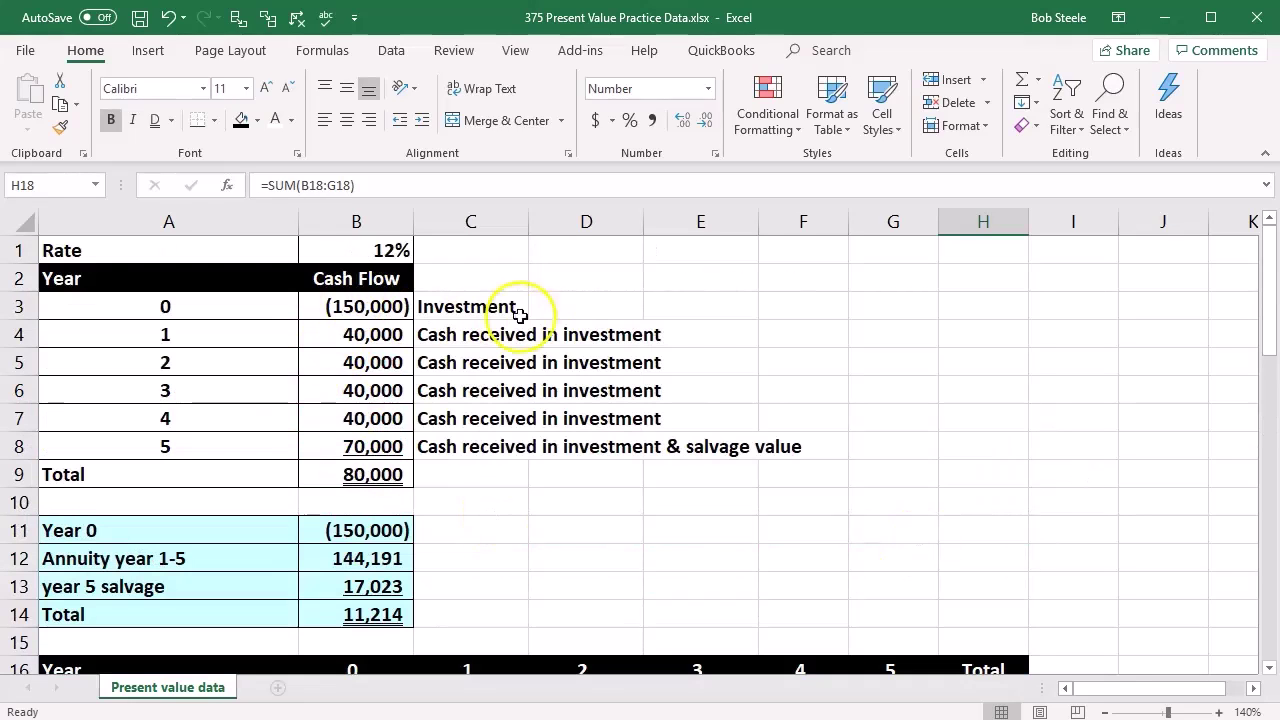
{"action": "scroll", "coordinate": [926, 476], "scroll_direction": "down", "scroll_amount": 3}
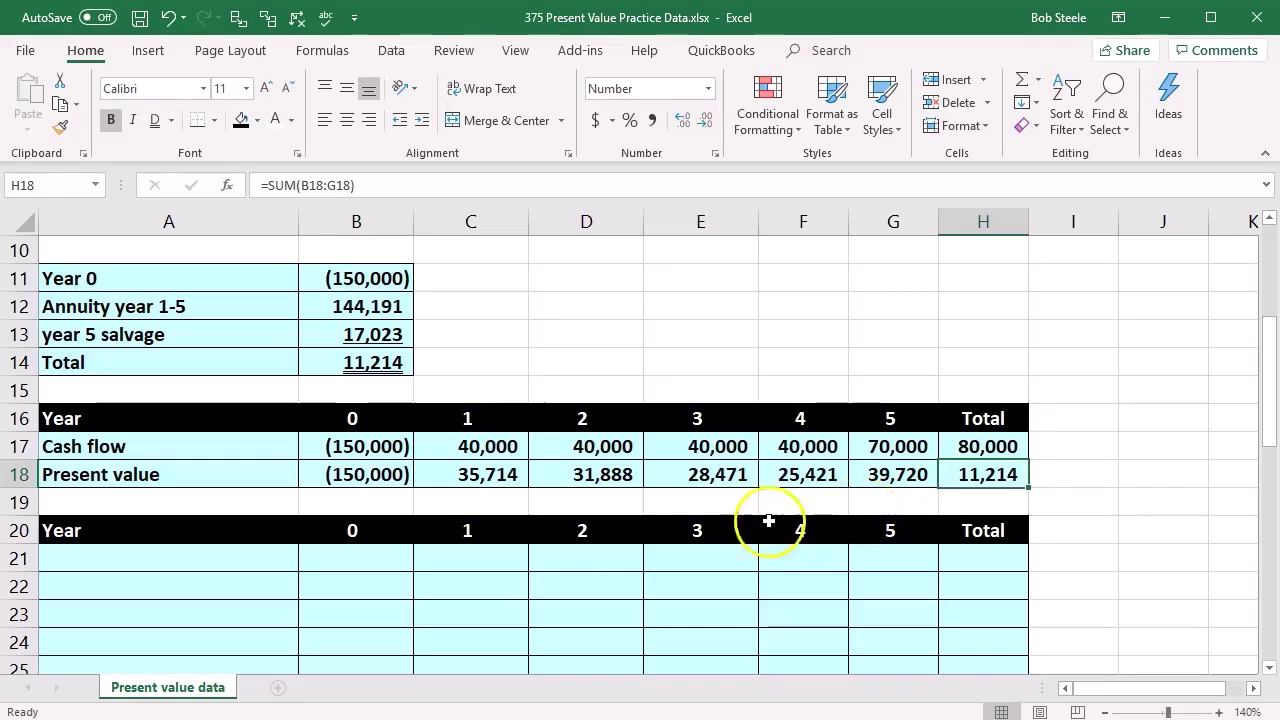
Clear the year 2 to year 5 present values in D18:G18.
{"action": "left_click_drag", "start_coordinate": [611, 474], "coordinate": [878, 481]}
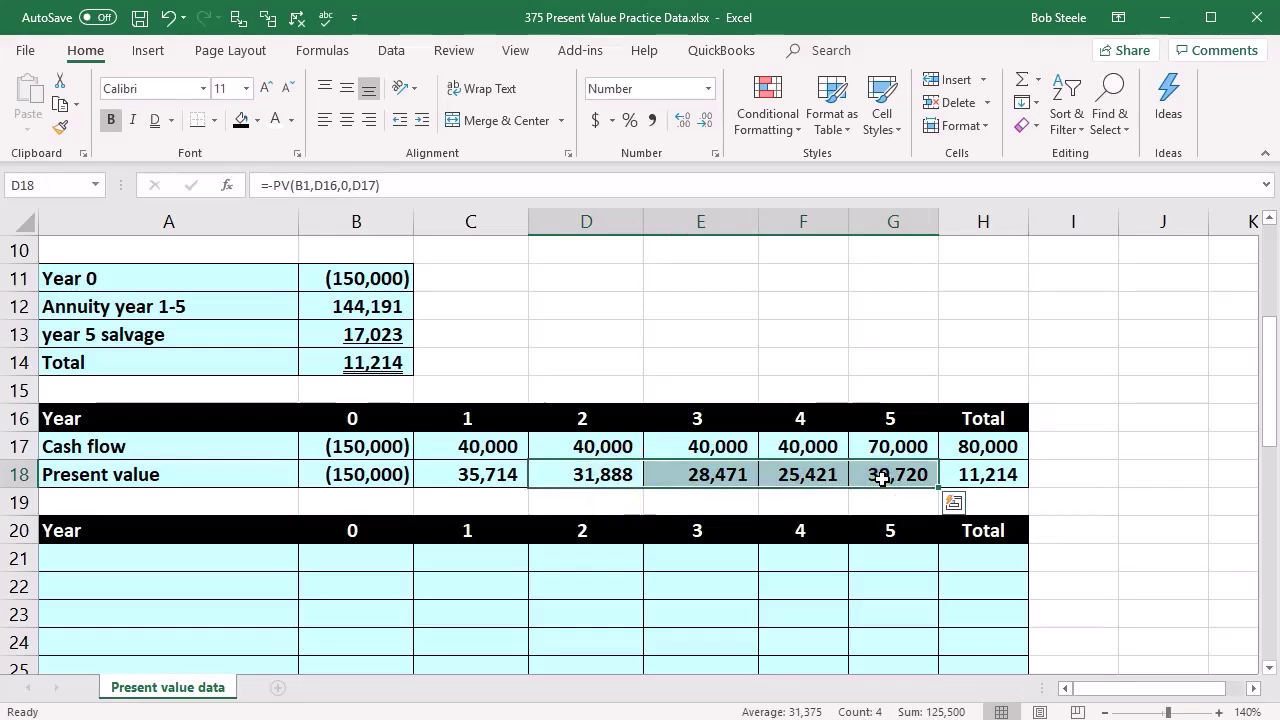
{"action": "key", "text": "Delete"}
{"action": "left_click", "coordinate": [829, 510]}
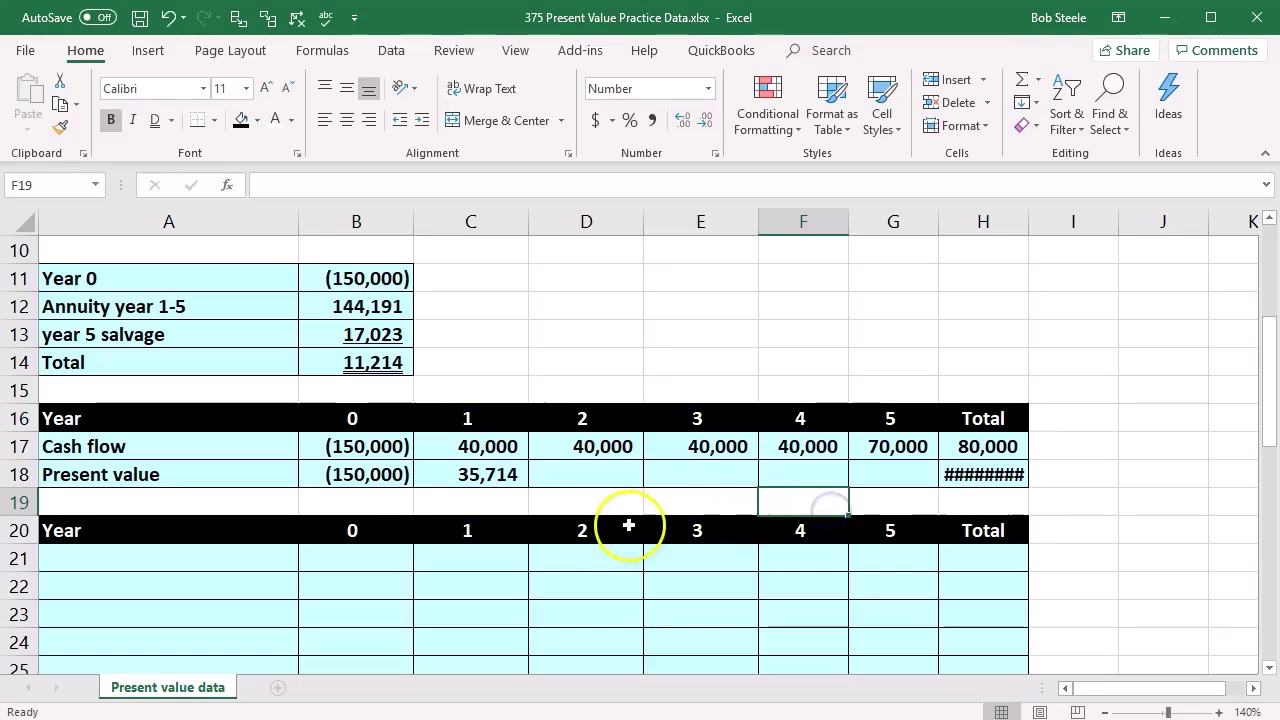
Try filling the year 1 present value formula from C18 into D18.
{"action": "left_click", "coordinate": [499, 471]}
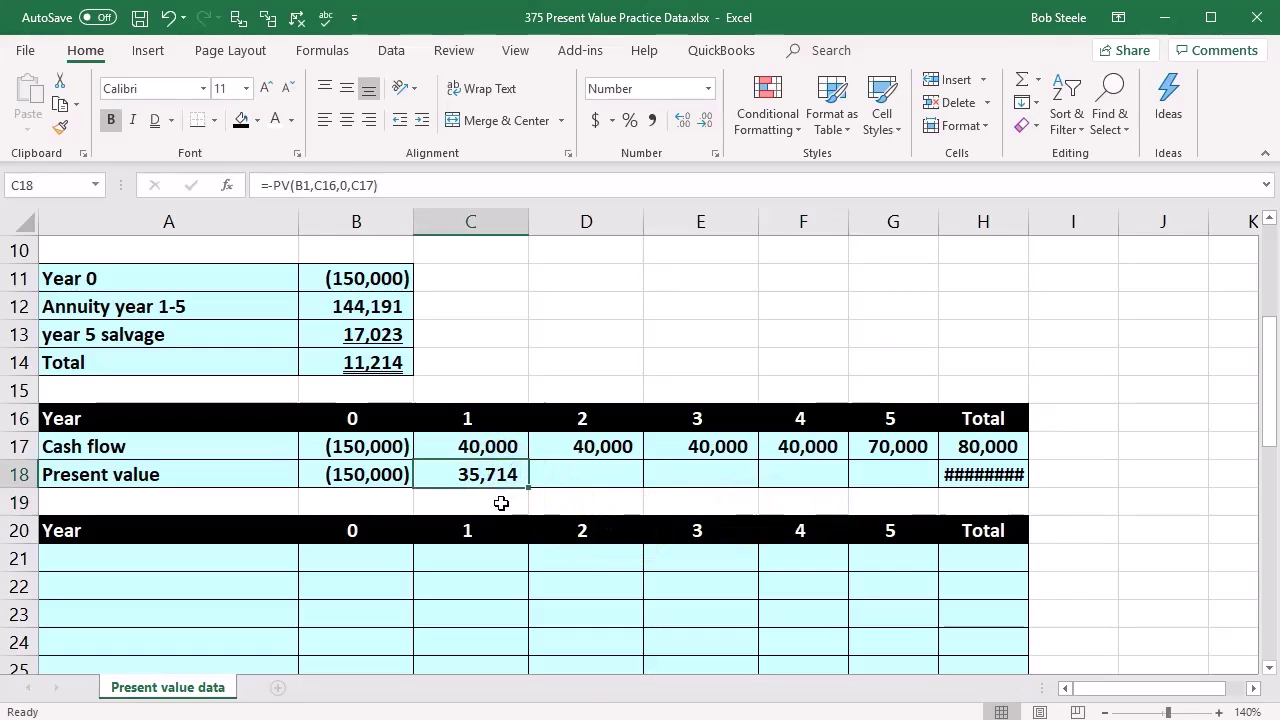
{"action": "left_click_drag", "start_coordinate": [523, 486], "coordinate": [586, 487]}
{"action": "left_click", "coordinate": [578, 518]}
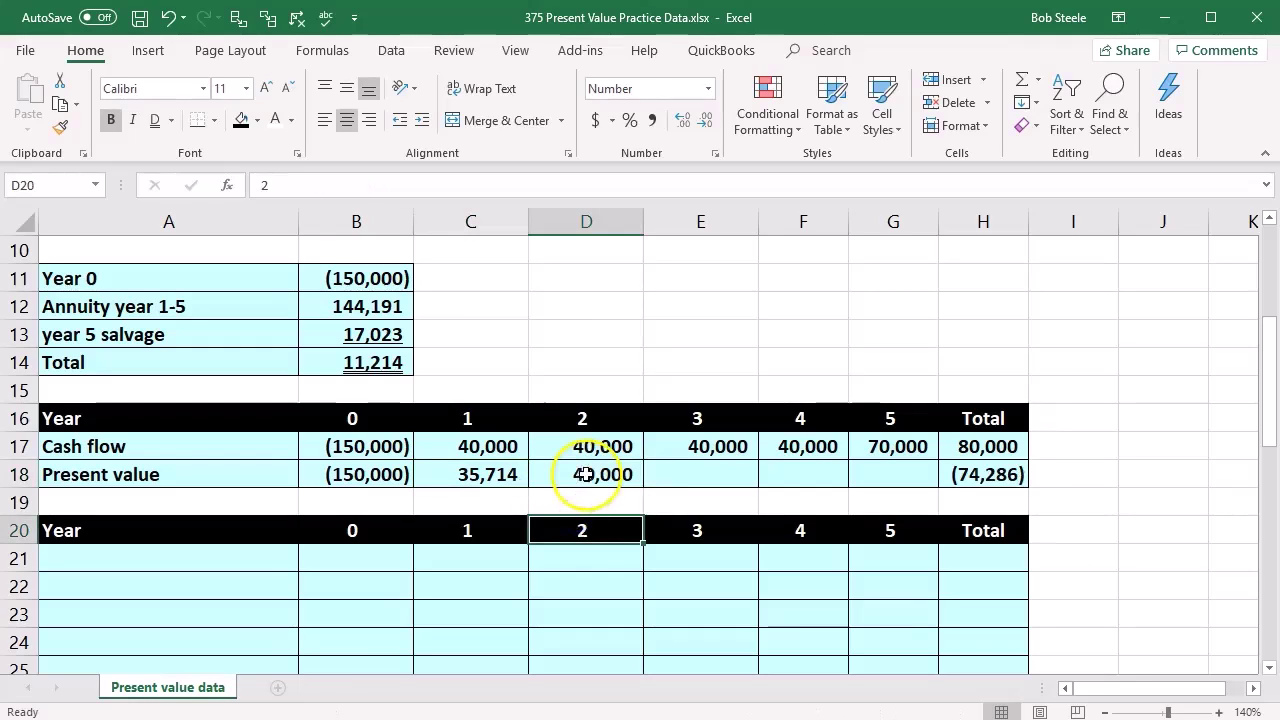
Check which cells the copied present value formula in D18 references and clear D18.
{"action": "double_click", "coordinate": [586, 470]}
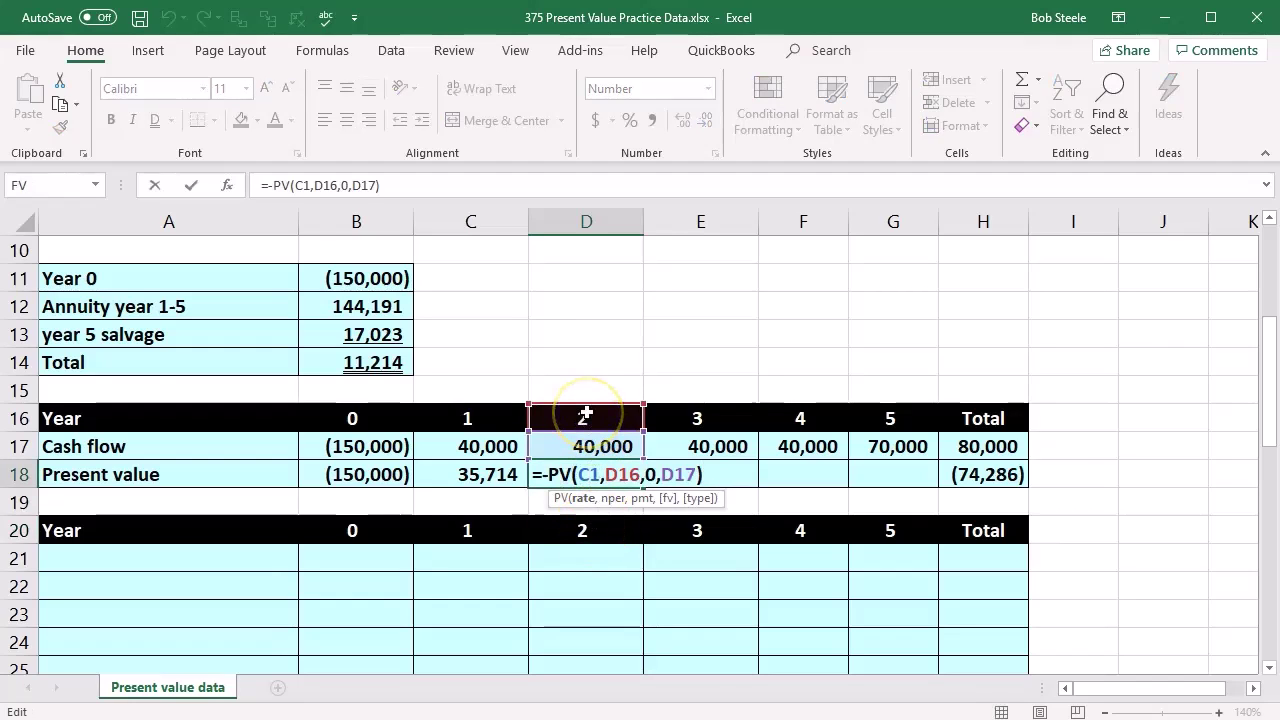
{"action": "scroll", "coordinate": [586, 413], "scroll_direction": "up", "scroll_amount": 3}
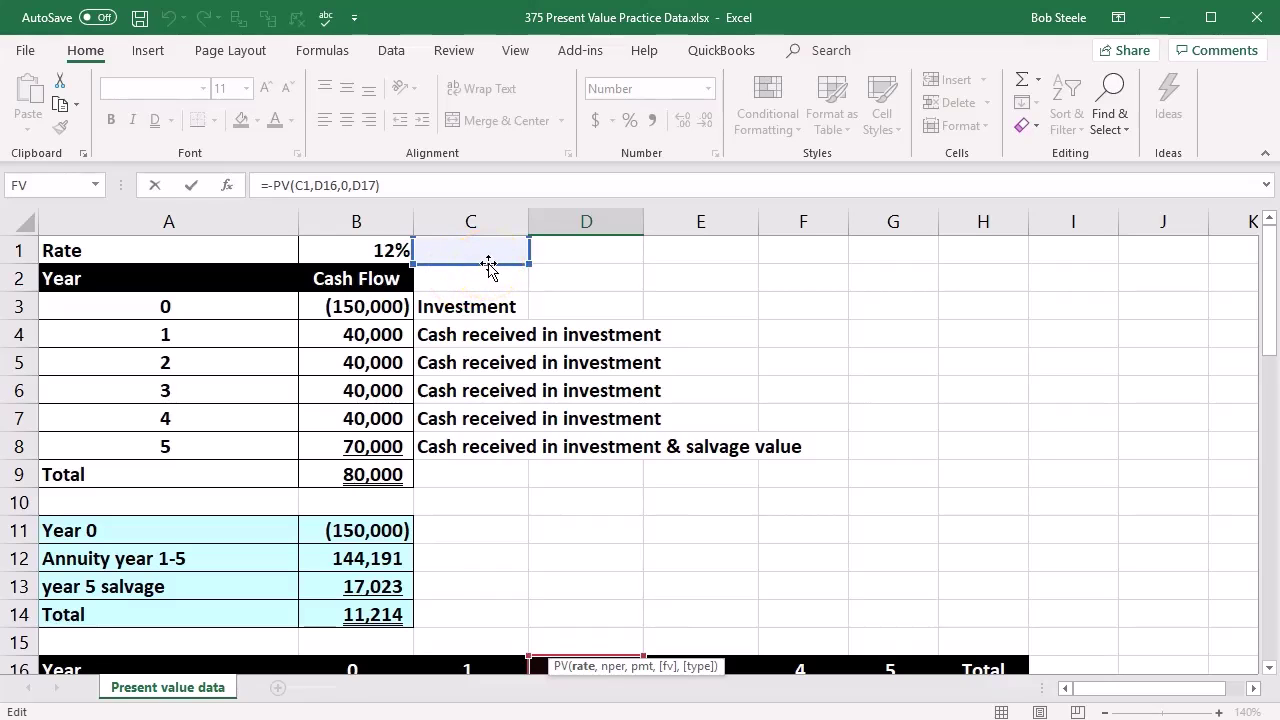
{"action": "key", "text": "Return"}
{"action": "scroll", "coordinate": [480, 300], "scroll_direction": "down", "scroll_amount": 1}
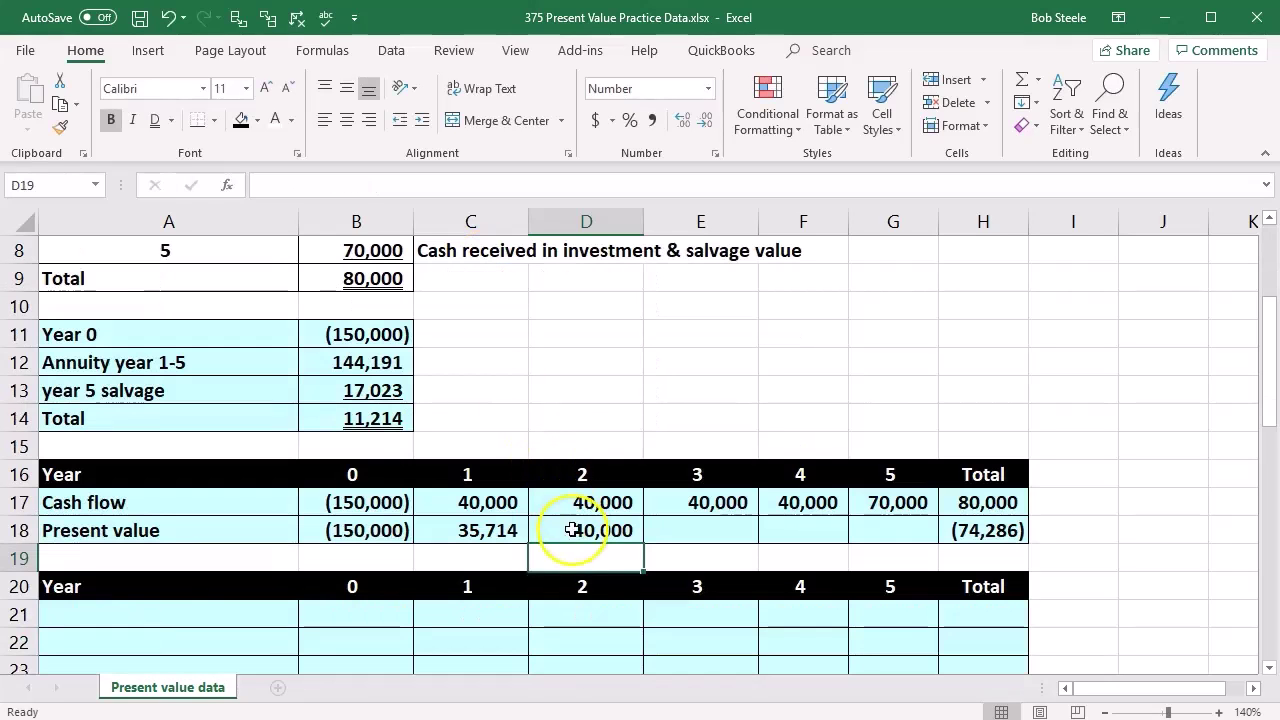
{"action": "left_click", "coordinate": [573, 530]}
{"action": "key", "text": "Delete"}
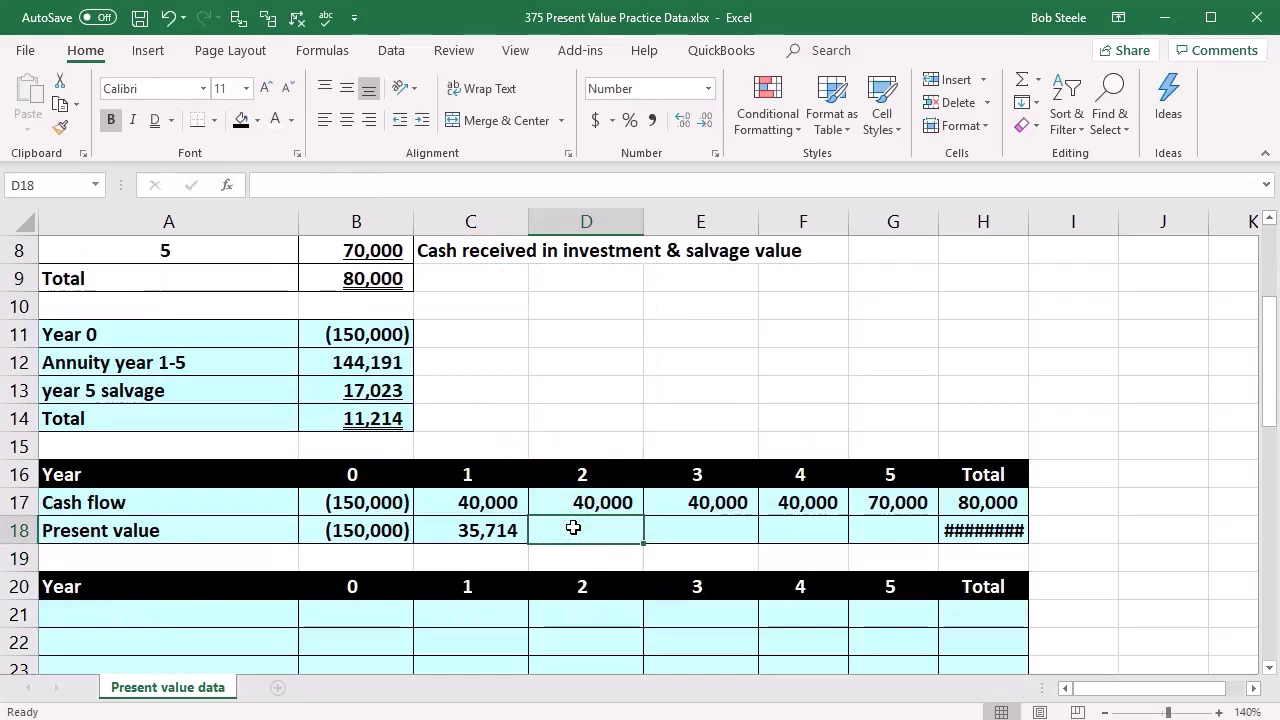
Make the rate reference absolute in the year 1 present value formula in C18, giving =-PV($B$1,C16,0,C17).
{"action": "left_click", "coordinate": [508, 530]}
{"action": "double_click", "coordinate": [508, 530]}
{"action": "scroll", "coordinate": [510, 528], "scroll_direction": "up", "scroll_amount": 3}
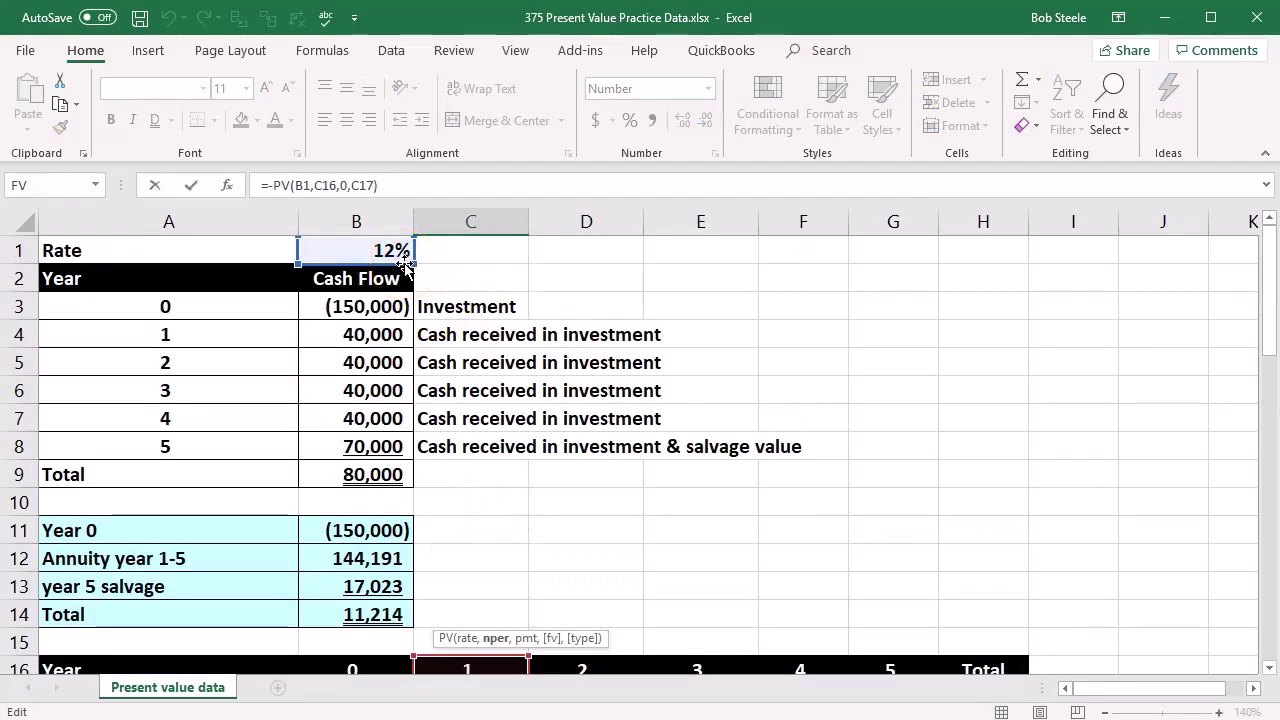
{"action": "left_click", "coordinate": [305, 189]}
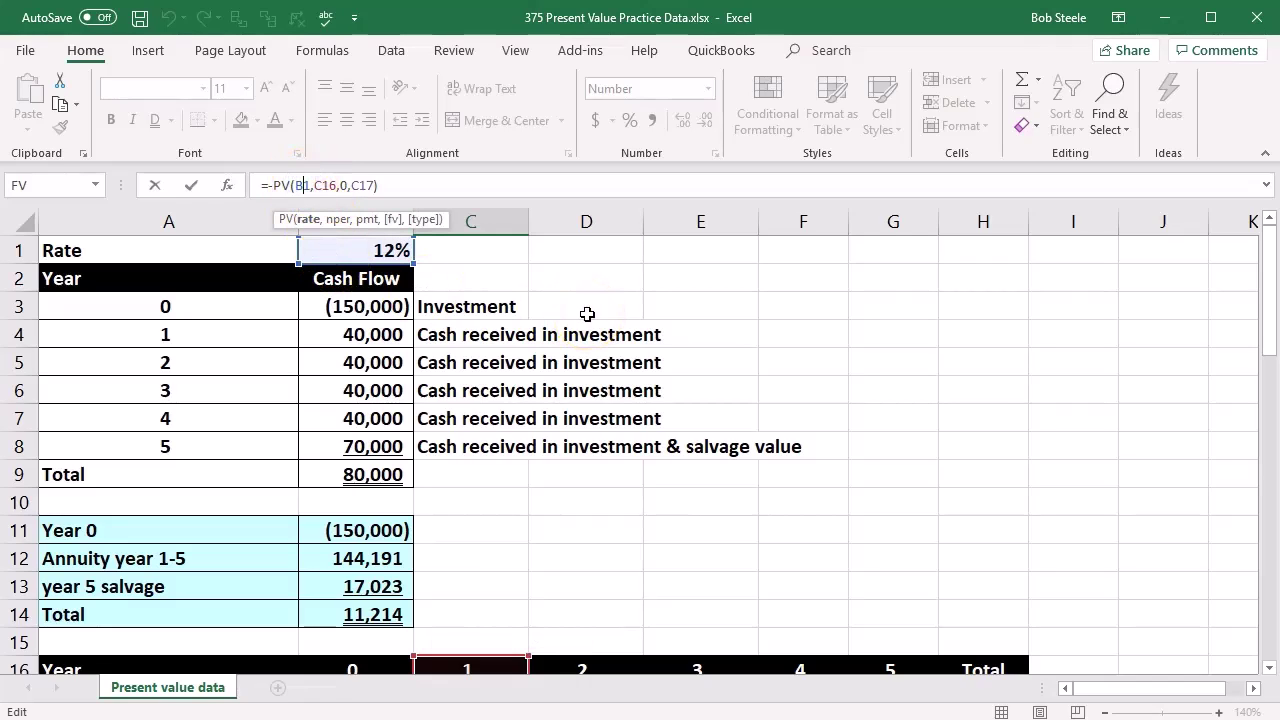
{"action": "key", "text": "F4"}
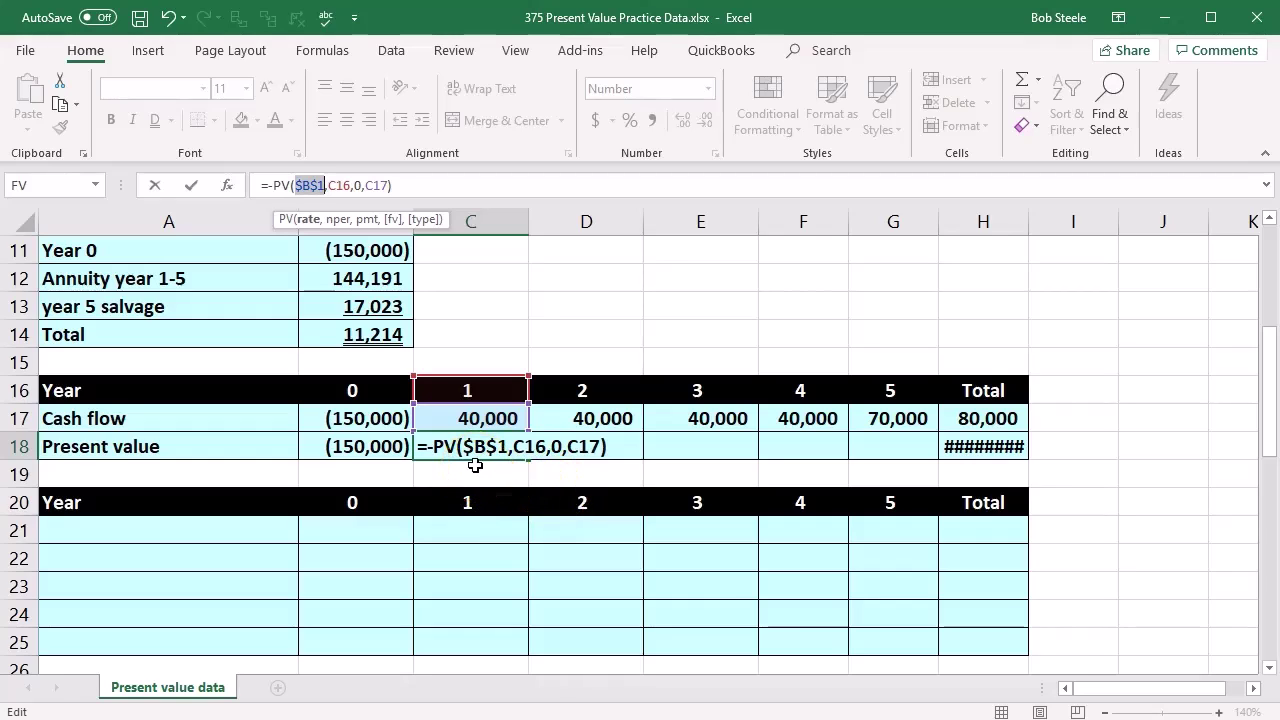
{"action": "key", "text": "Return"}
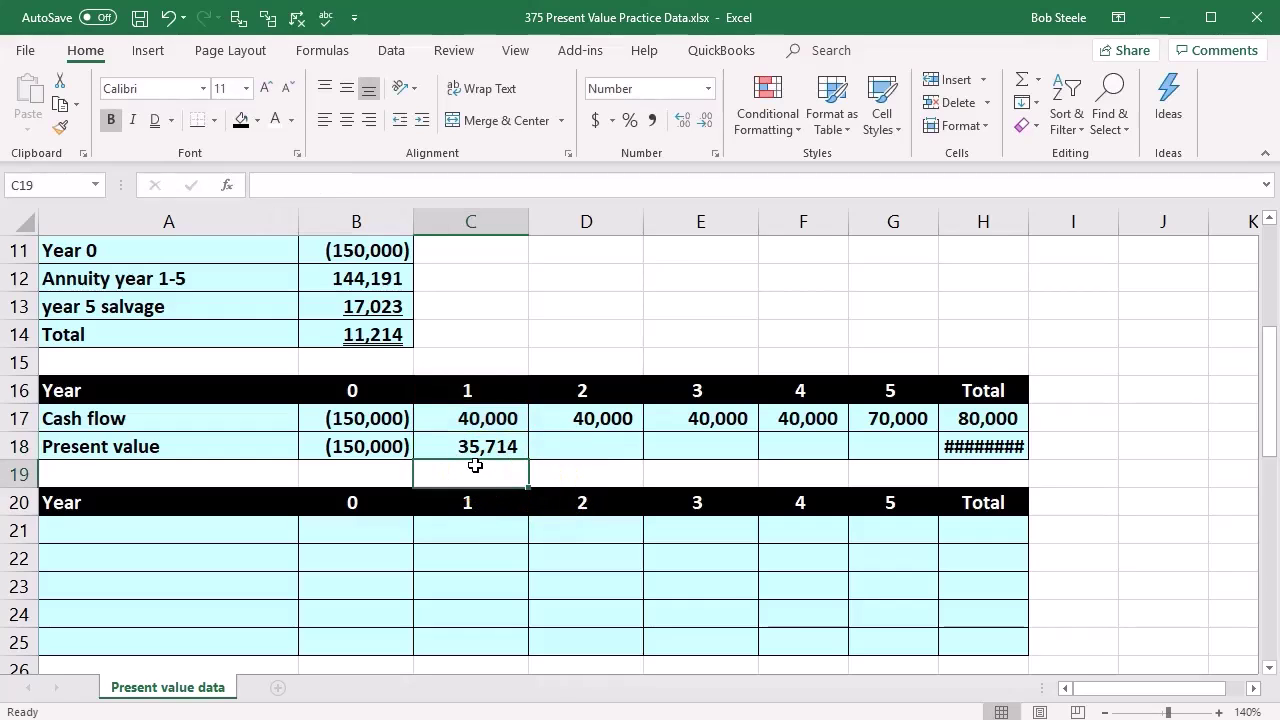
Fill the year 1 present value formula from C18 across D18:G18 for years 2 to 5.
{"action": "left_click", "coordinate": [485, 438]}
{"action": "left_click_drag", "start_coordinate": [515, 461], "coordinate": [910, 458]}
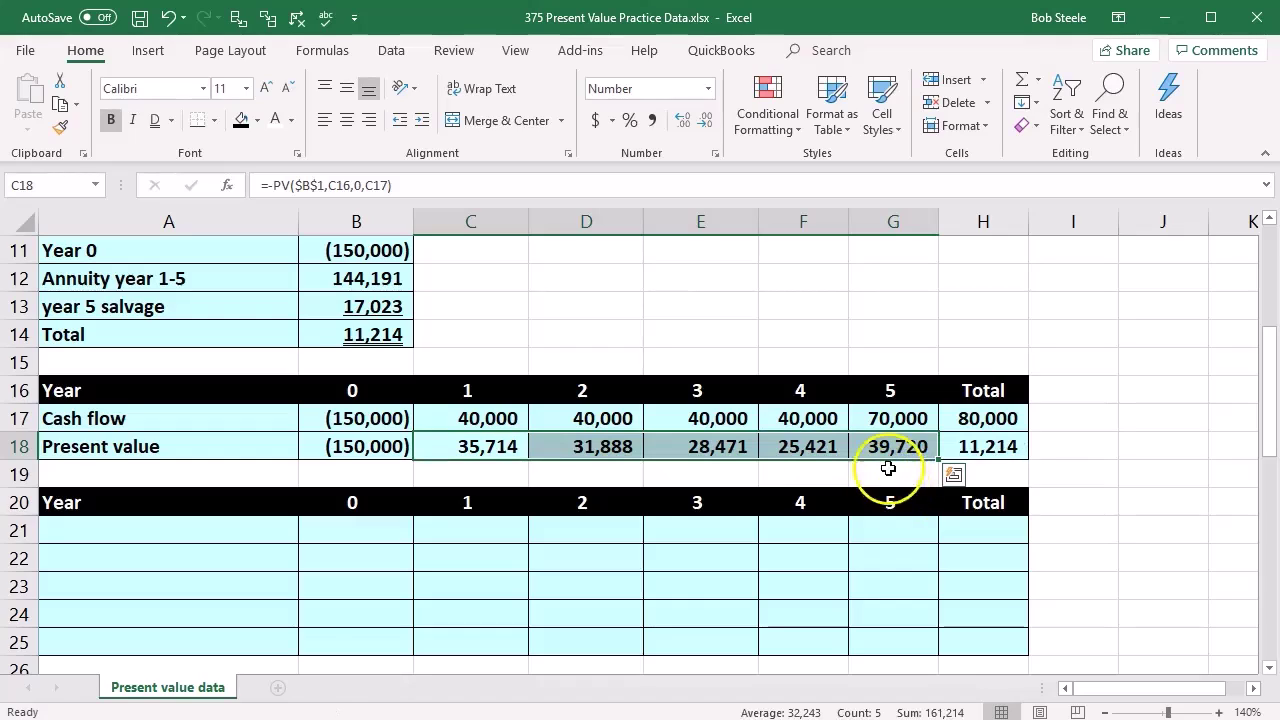
{"action": "left_click", "coordinate": [890, 470]}
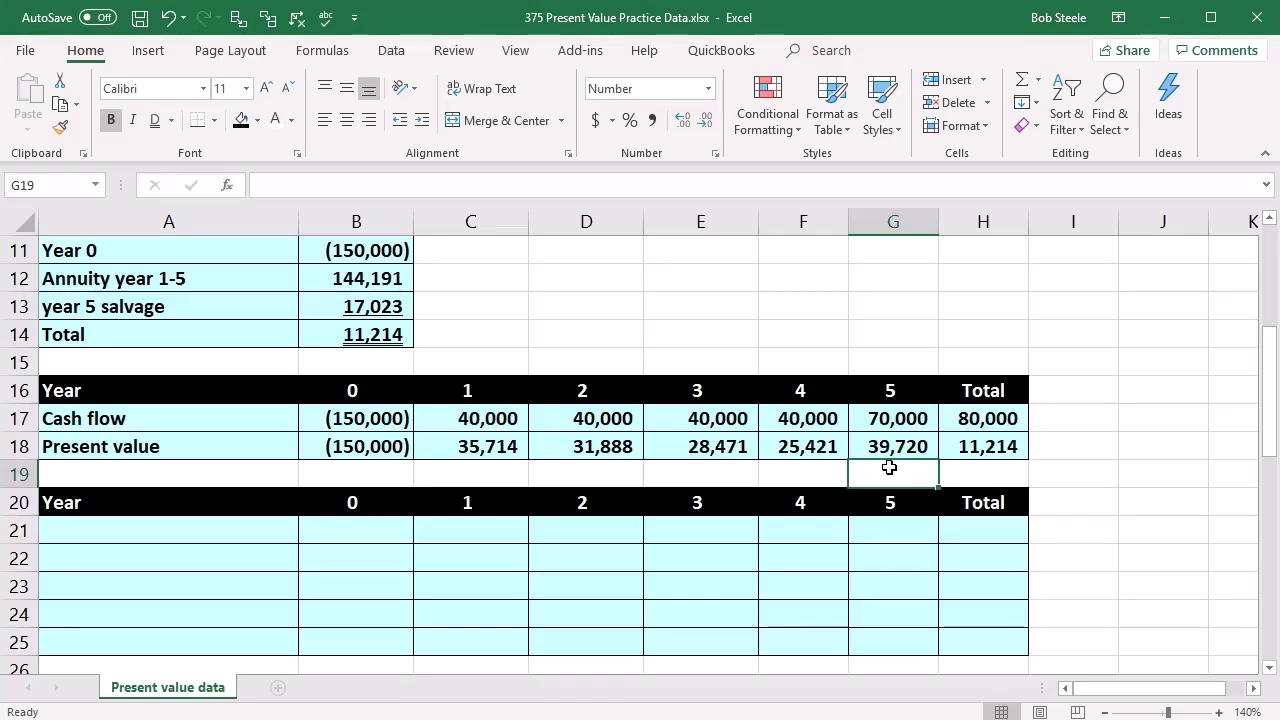
{"action": "left_click", "coordinate": [793, 555]}
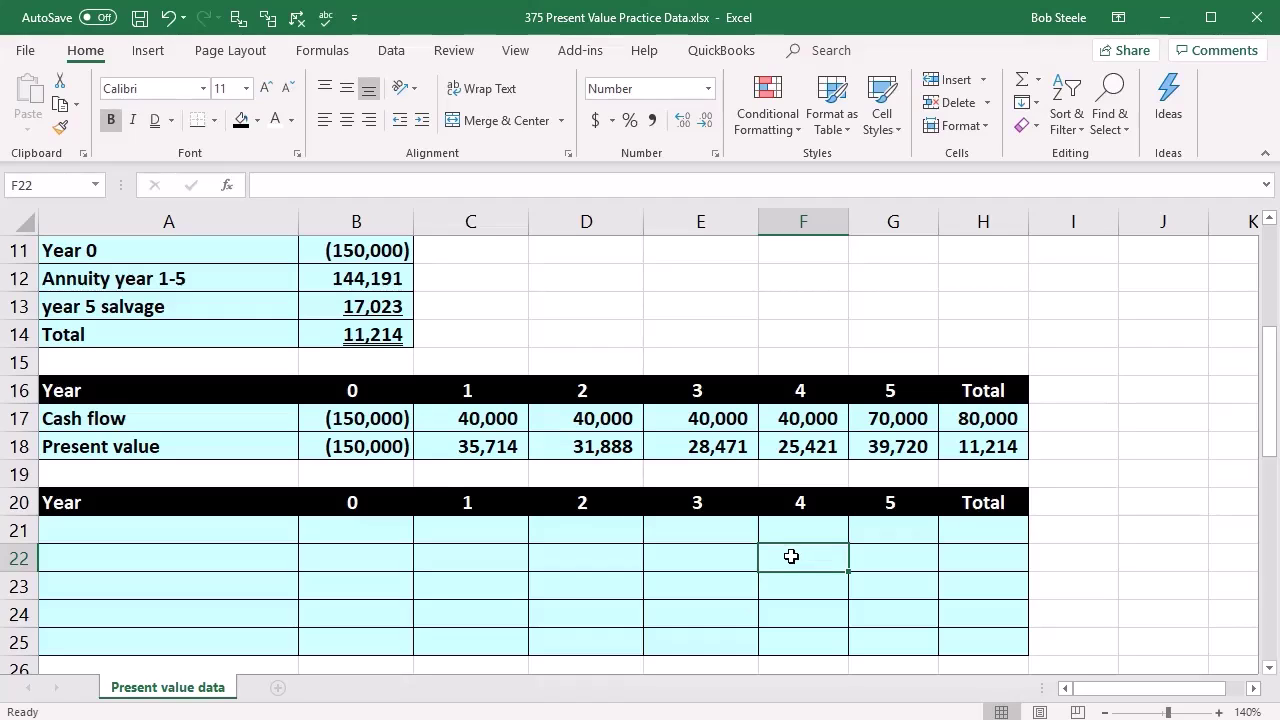
{"action": "left_click", "coordinate": [243, 418]}
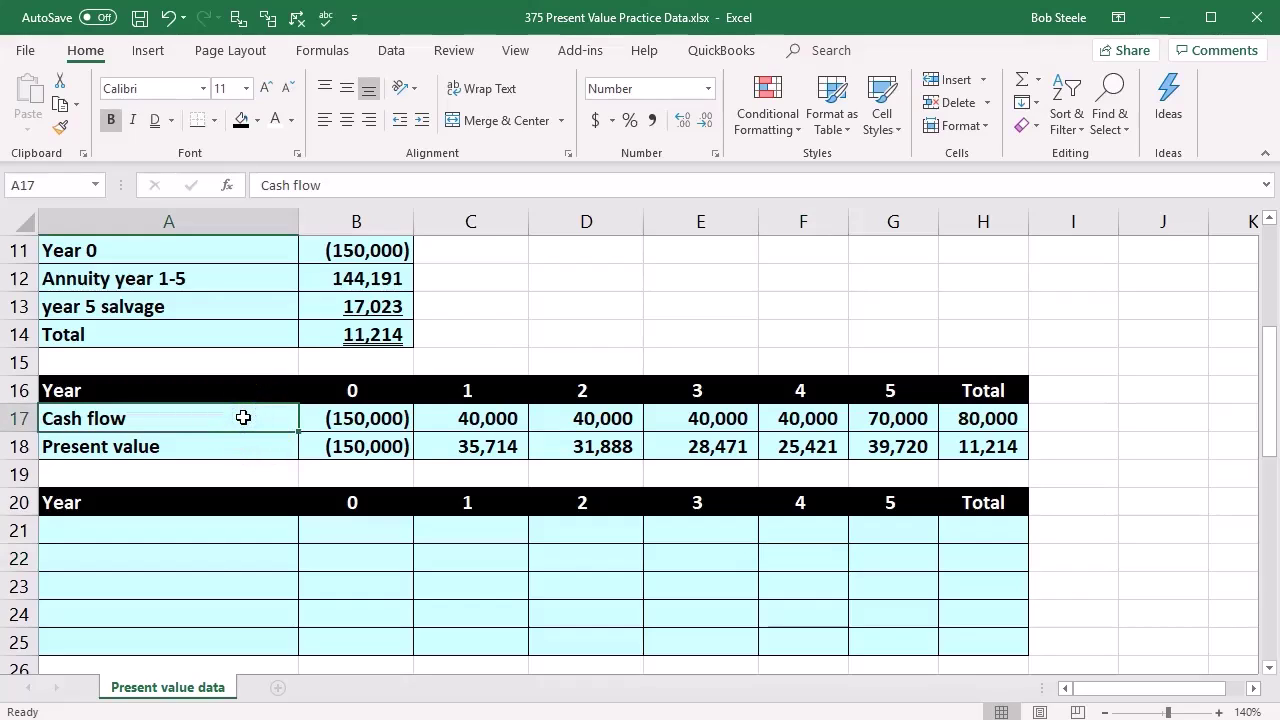
Enter the label Investment in A21 and link B21 to the year 0 cash flow in B3.
{"action": "left_click", "coordinate": [171, 536]}
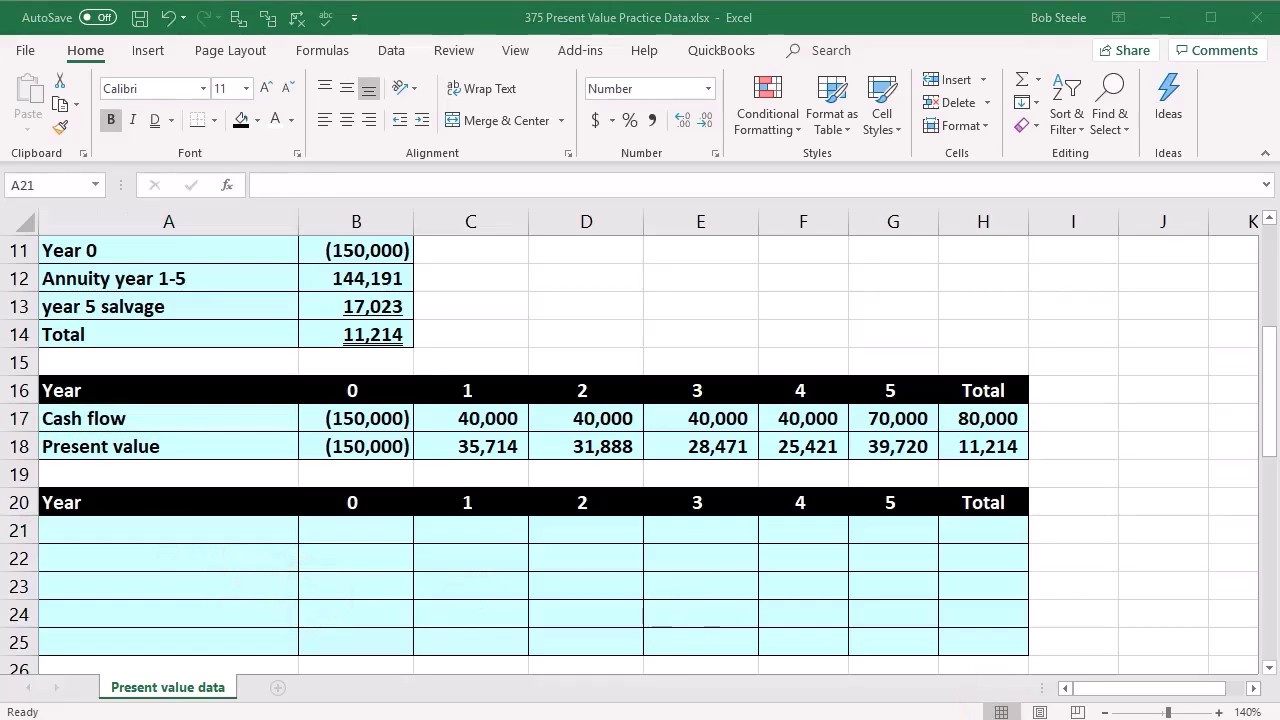
{"action": "left_click", "coordinate": [212, 535]}
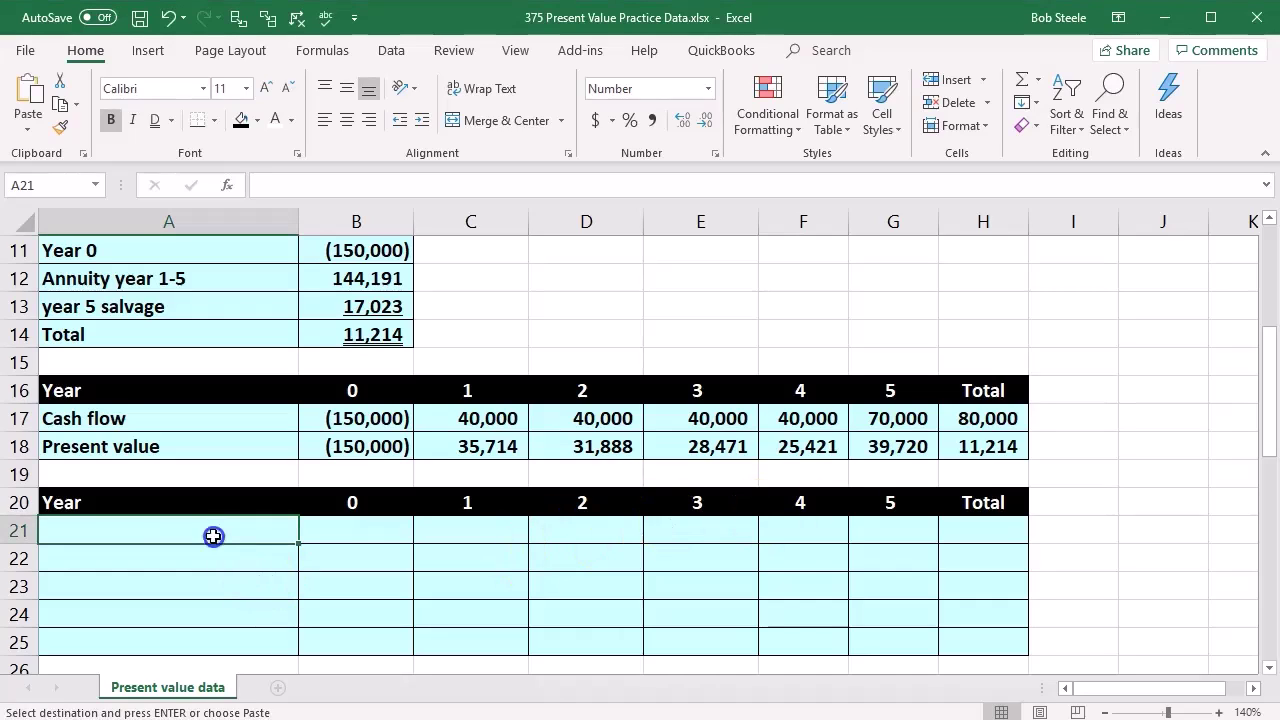
{"action": "type", "text": "Investment"}
{"action": "left_click", "coordinate": [338, 530]}
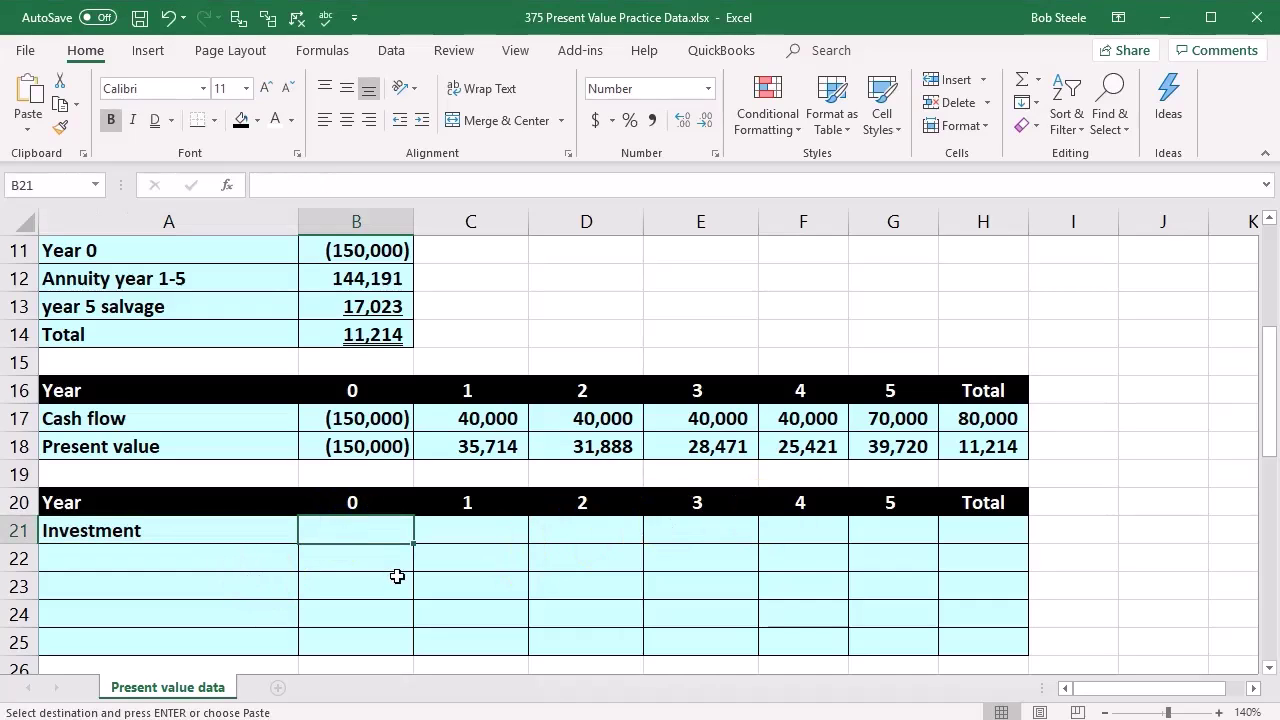
{"action": "type", "text": "="}
{"action": "scroll", "coordinate": [400, 560], "scroll_direction": "up", "scroll_amount": 3}
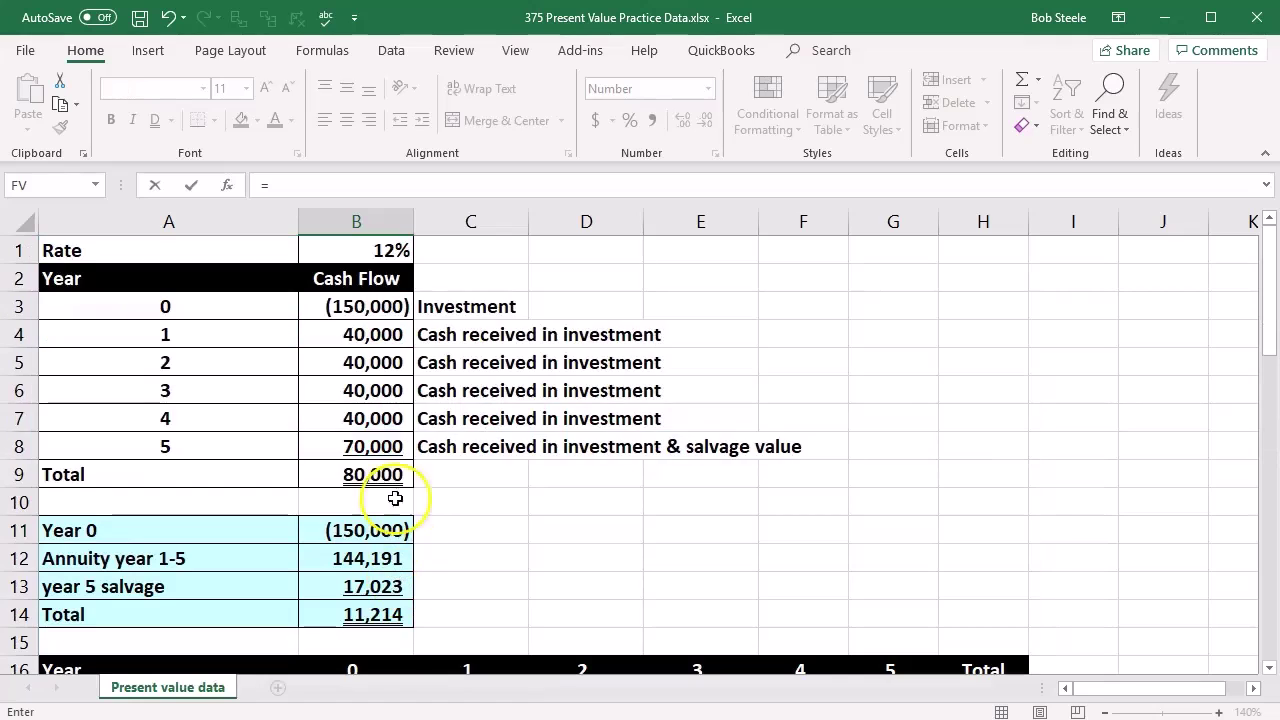
{"action": "left_click", "coordinate": [365, 300]}
{"action": "key", "text": "Return"}
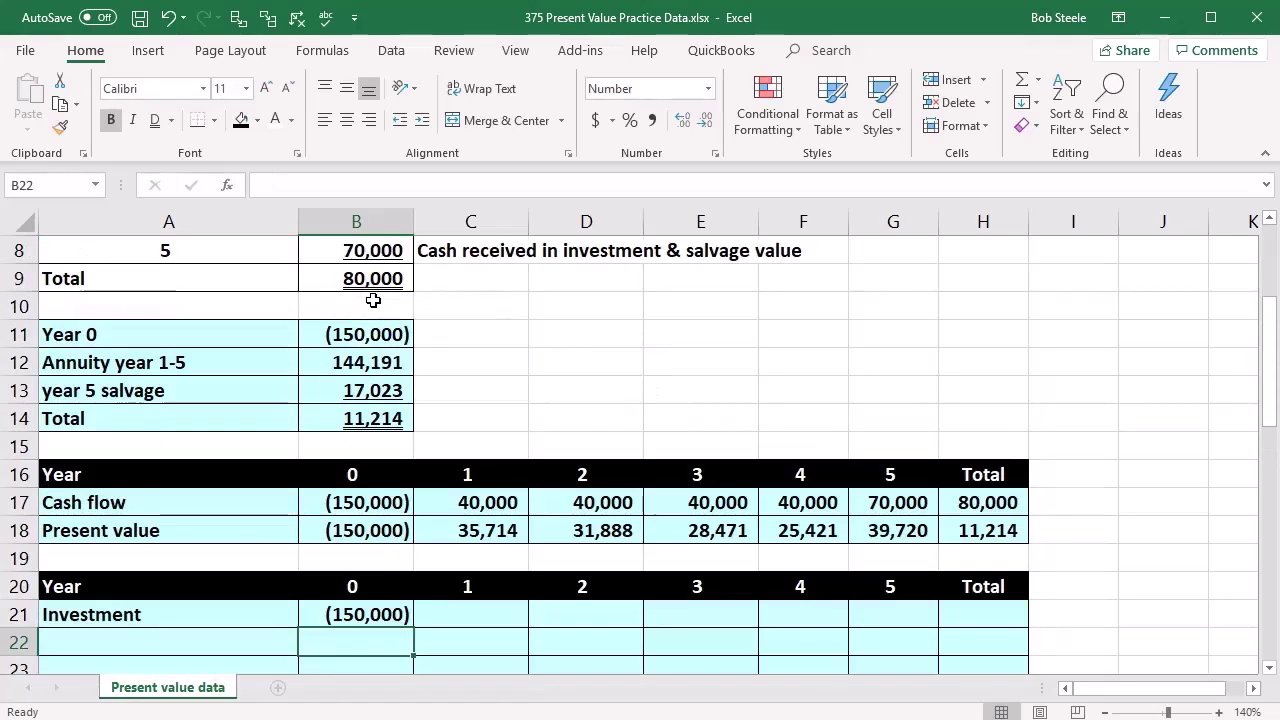
{"action": "scroll", "coordinate": [373, 300], "scroll_direction": "down", "scroll_amount": 1}
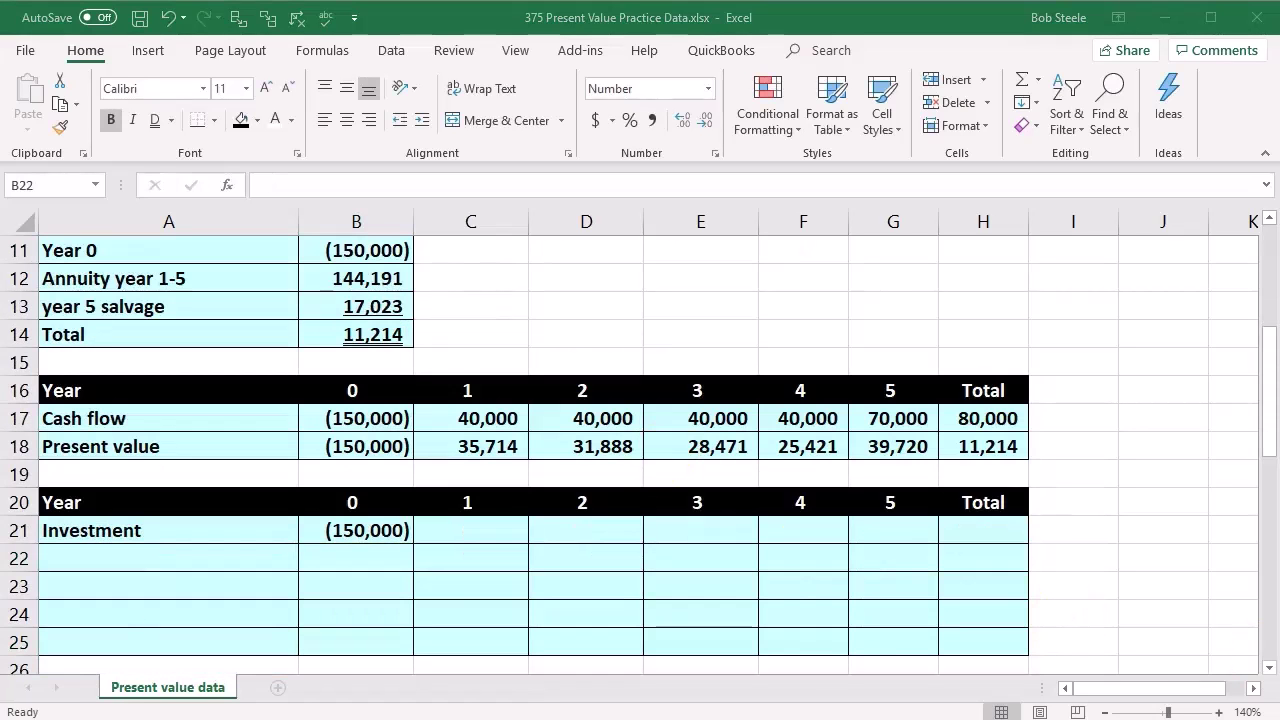
Enter the label Cash received in investment in A22 and link C22 to the year 1 cash flow in B4.
{"action": "key", "text": "ctrl+c"}
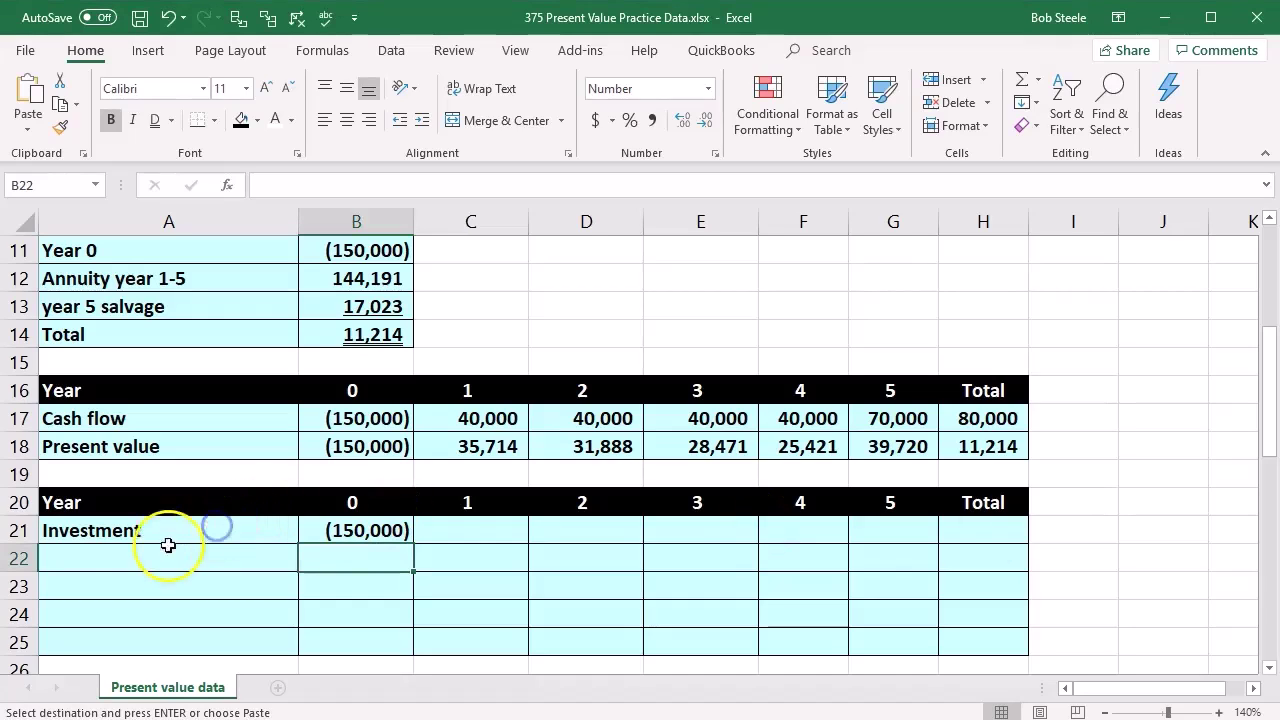
{"action": "left_click", "coordinate": [121, 548]}
{"action": "key", "text": "ctrl+v"}
{"action": "left_click", "coordinate": [466, 560]}
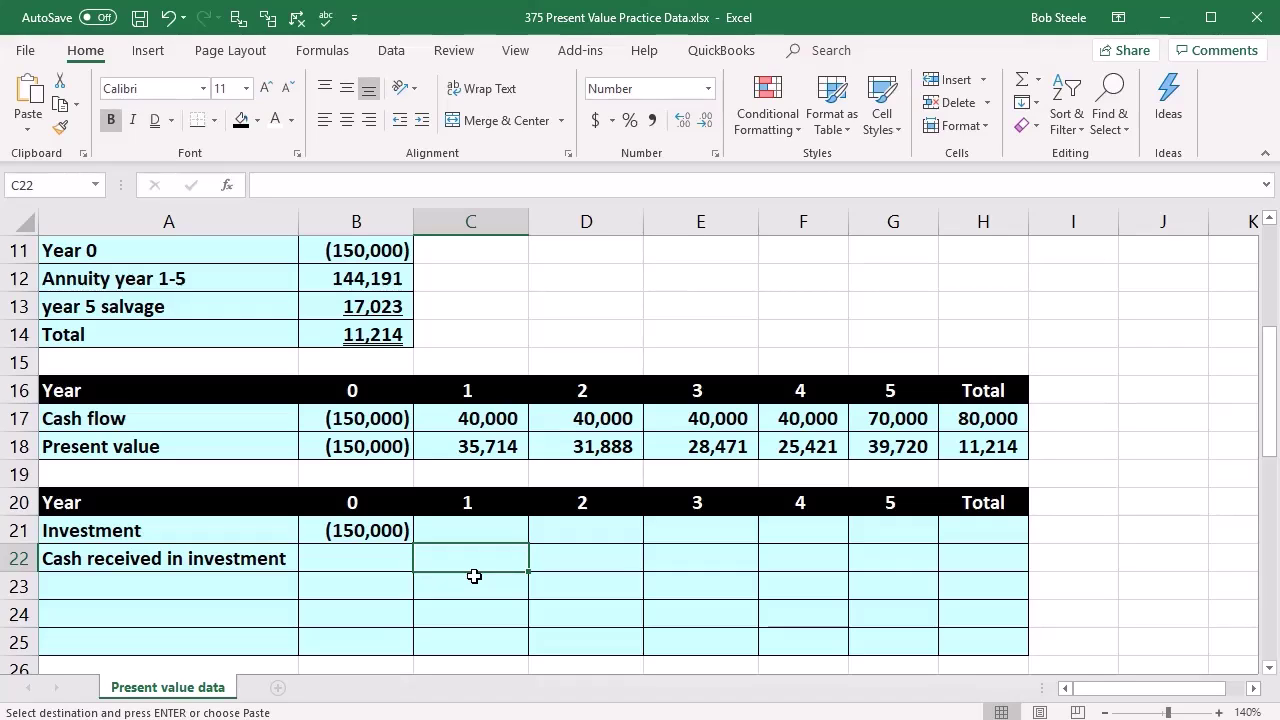
{"action": "type", "text": "="}
{"action": "scroll", "coordinate": [471, 578], "scroll_direction": "up", "scroll_amount": 4}
{"action": "left_click", "coordinate": [356, 335]}
{"action": "key", "text": "Return"}
{"action": "key", "text": "Right"}
{"action": "key", "text": "Up"}
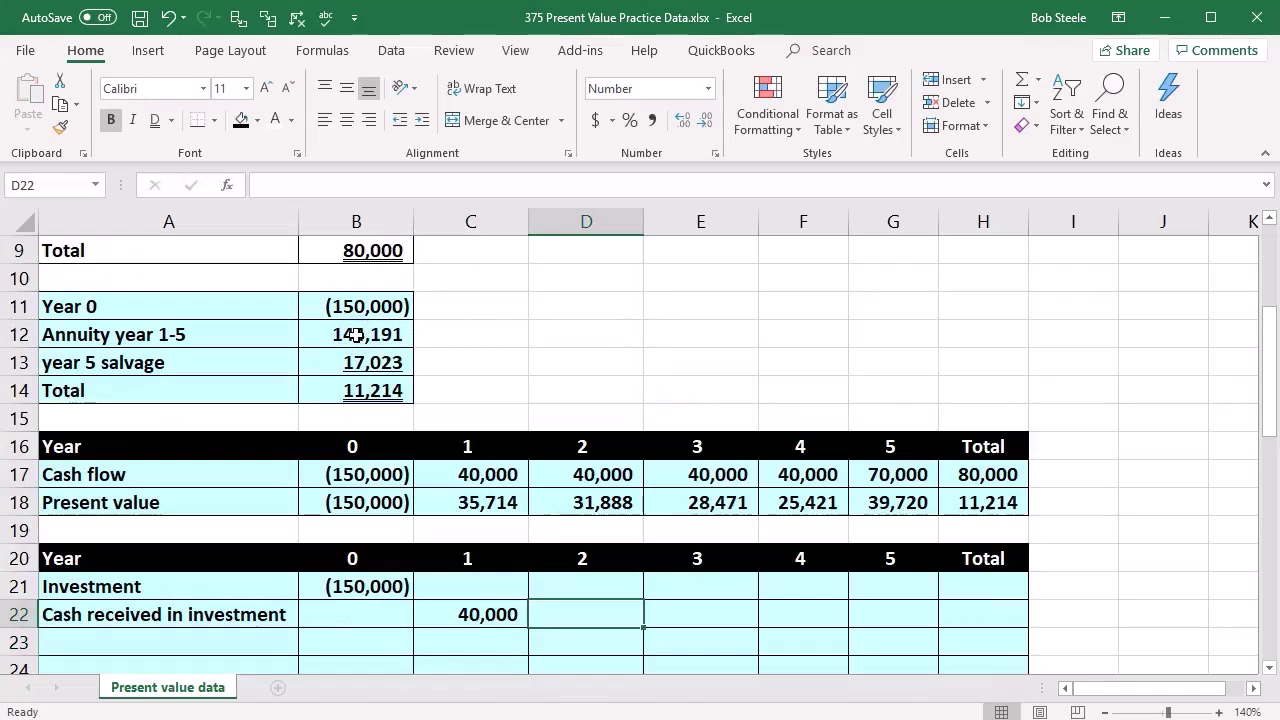
Link D22 to the year 1 cash received with =C22 and fill the formula across E22:G22 for years 3 to 5.
{"action": "type", "text": "="}
{"action": "key", "text": "Left"}
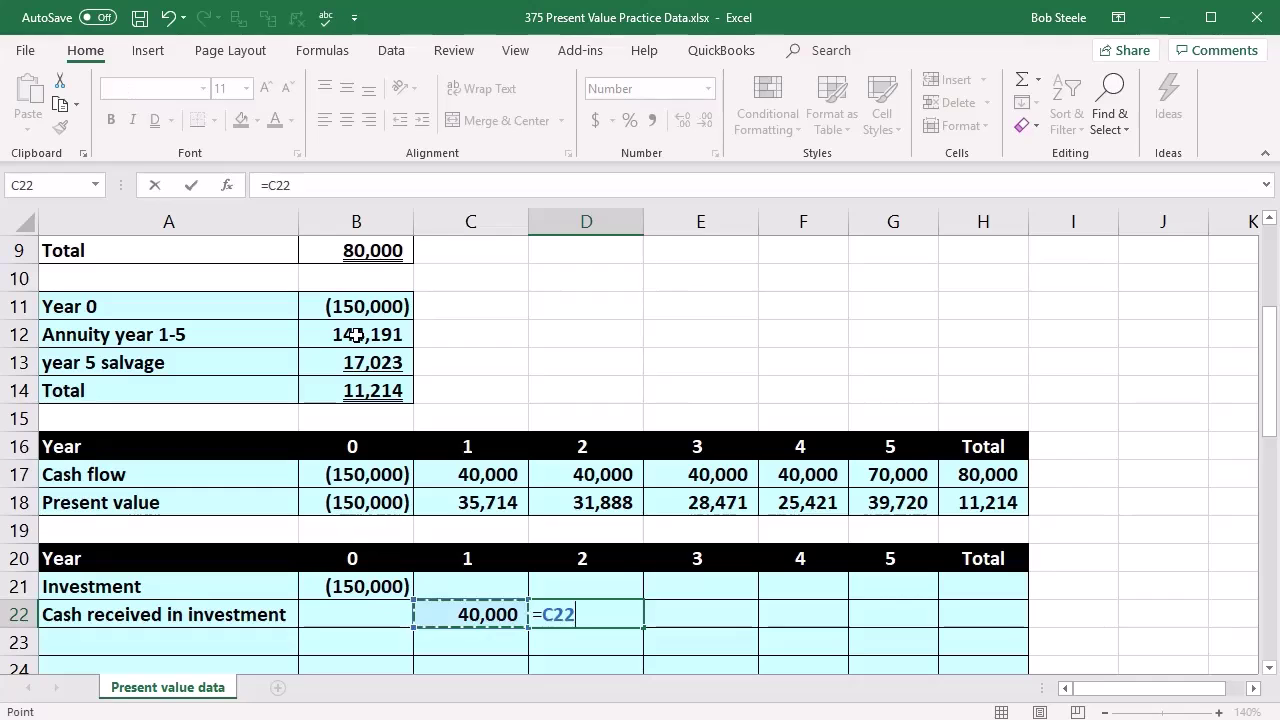
{"action": "key", "text": "Return"}
{"action": "scroll", "coordinate": [450, 430], "scroll_direction": "down", "scroll_amount": 1}
{"action": "left_click", "coordinate": [555, 531]}
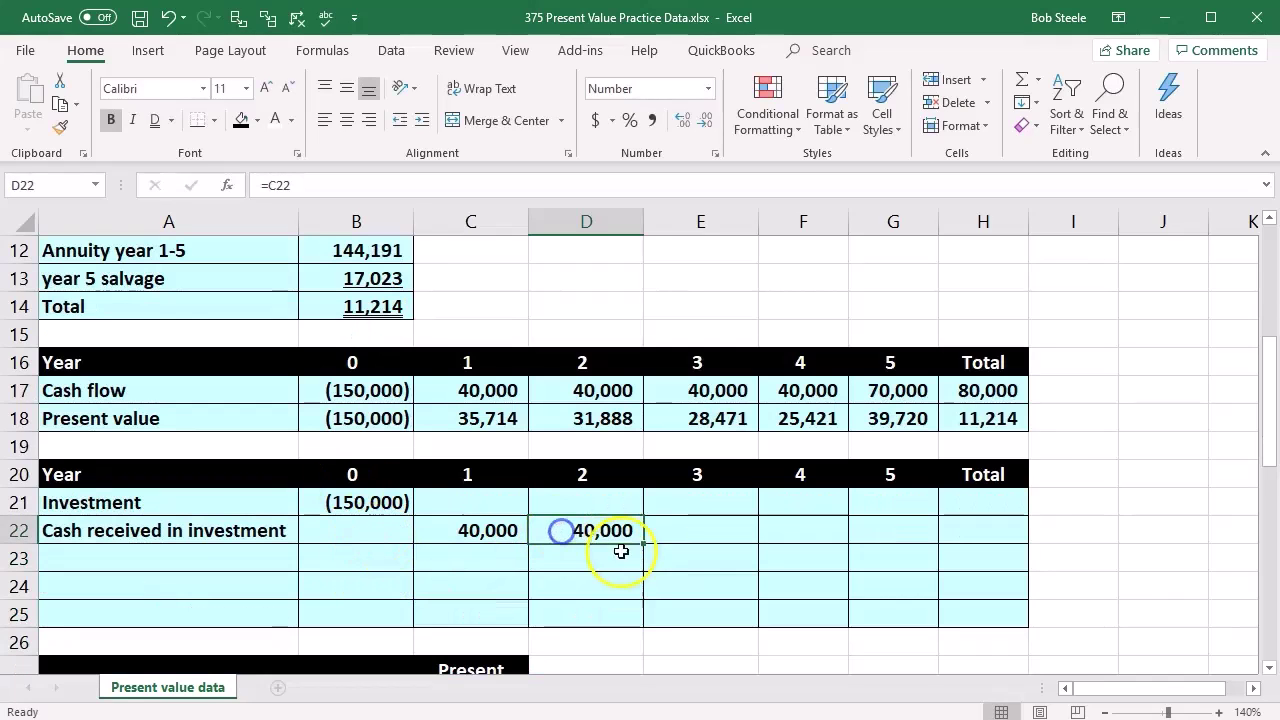
{"action": "left_click_drag", "start_coordinate": [643, 543], "coordinate": [894, 540]}
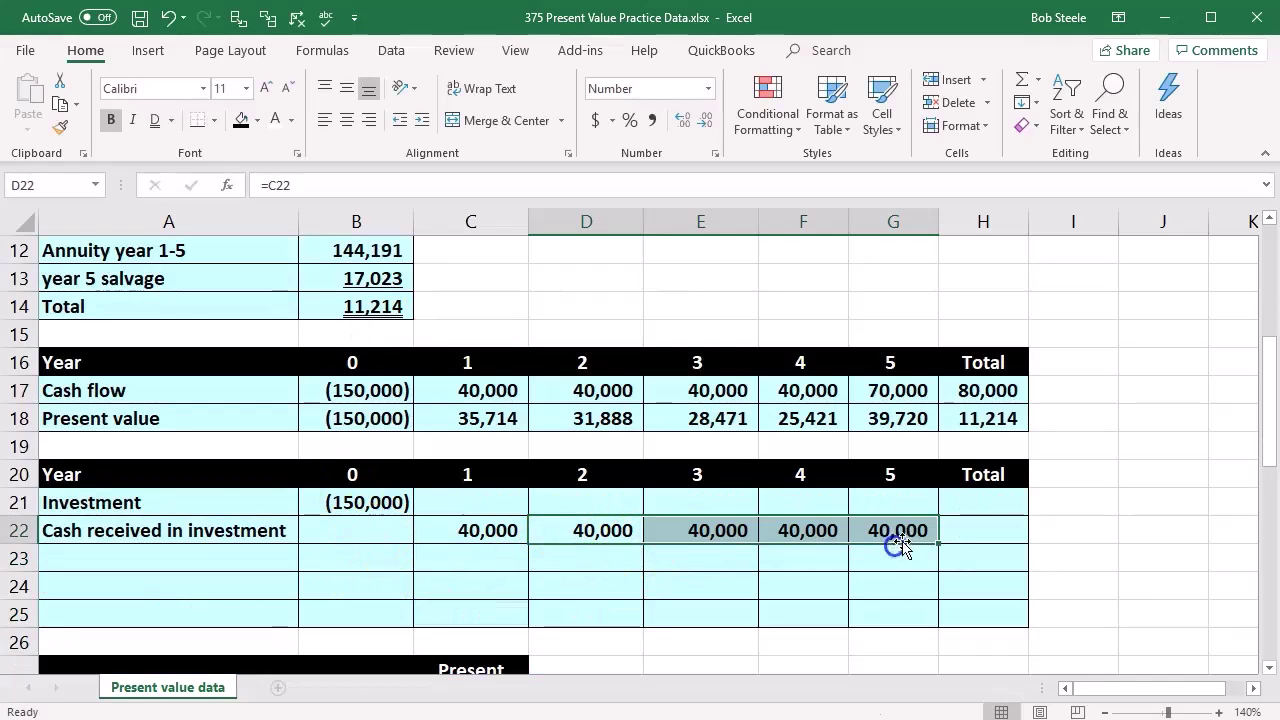
{"action": "left_click", "coordinate": [889, 530]}
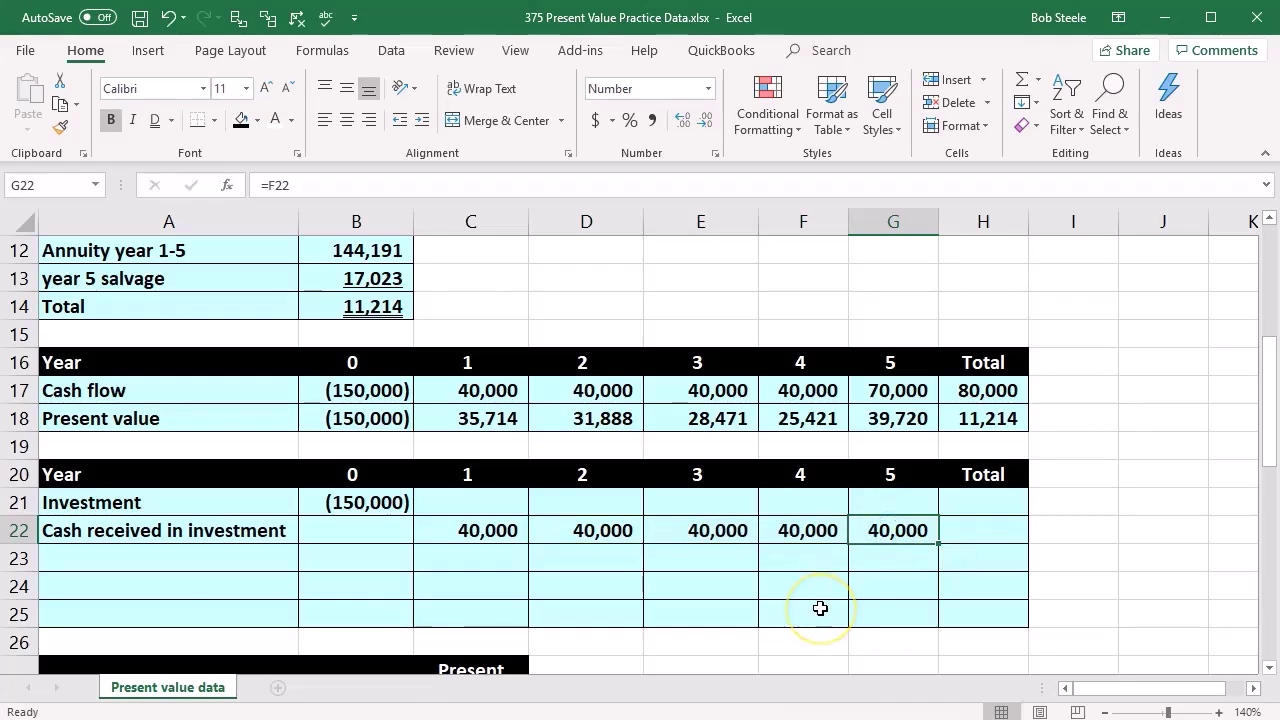
Enter the label Salvage value in A23 beneath the cash received row.
{"action": "scroll", "coordinate": [820, 608], "scroll_direction": "up", "scroll_amount": 3}
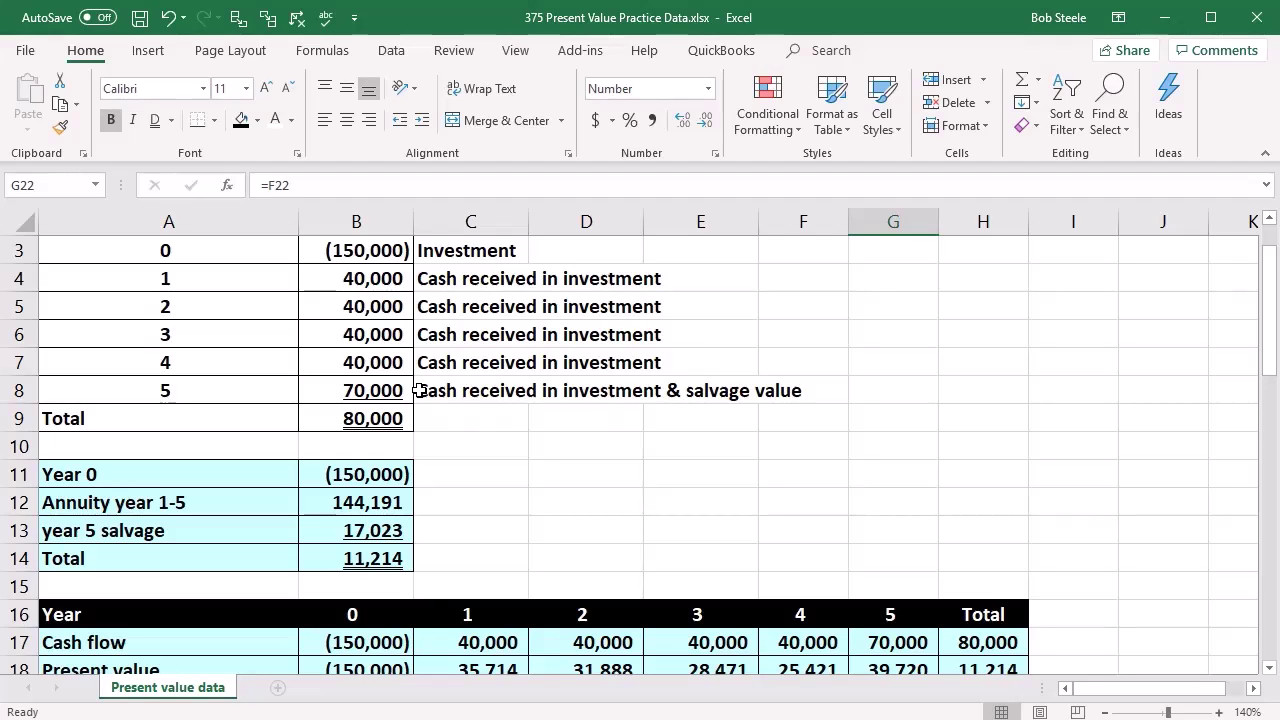
{"action": "scroll", "coordinate": [418, 390], "scroll_direction": "down", "scroll_amount": 4}
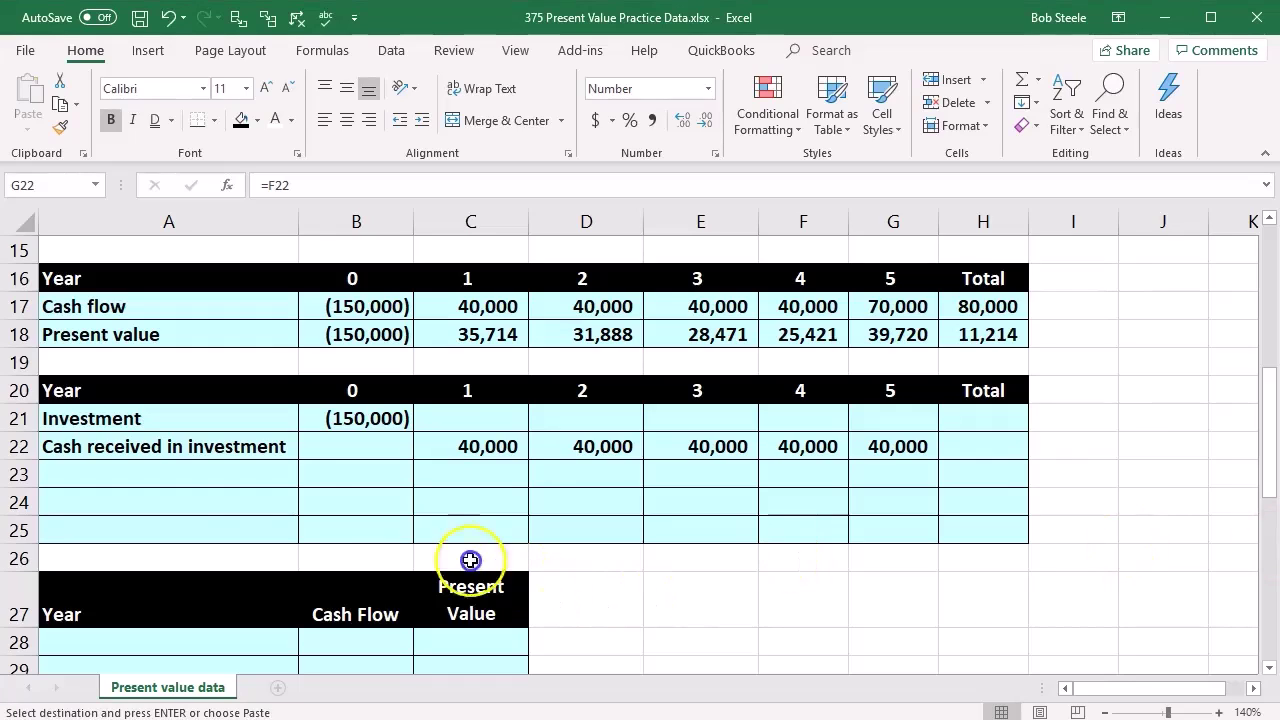
{"action": "left_click", "coordinate": [229, 483]}
{"action": "type", "text": "Salvage value"}
Calculate the year 5 salvage value in G23 as the year 5 cash flow less the cash received, using =B8-G22.
{"action": "key", "text": "Tab"}
{"action": "key", "text": "Tab"}
{"action": "key", "text": "Tab"}
{"action": "key", "text": "Tab"}
{"action": "key", "text": "Tab"}
{"action": "key", "text": "Tab"}
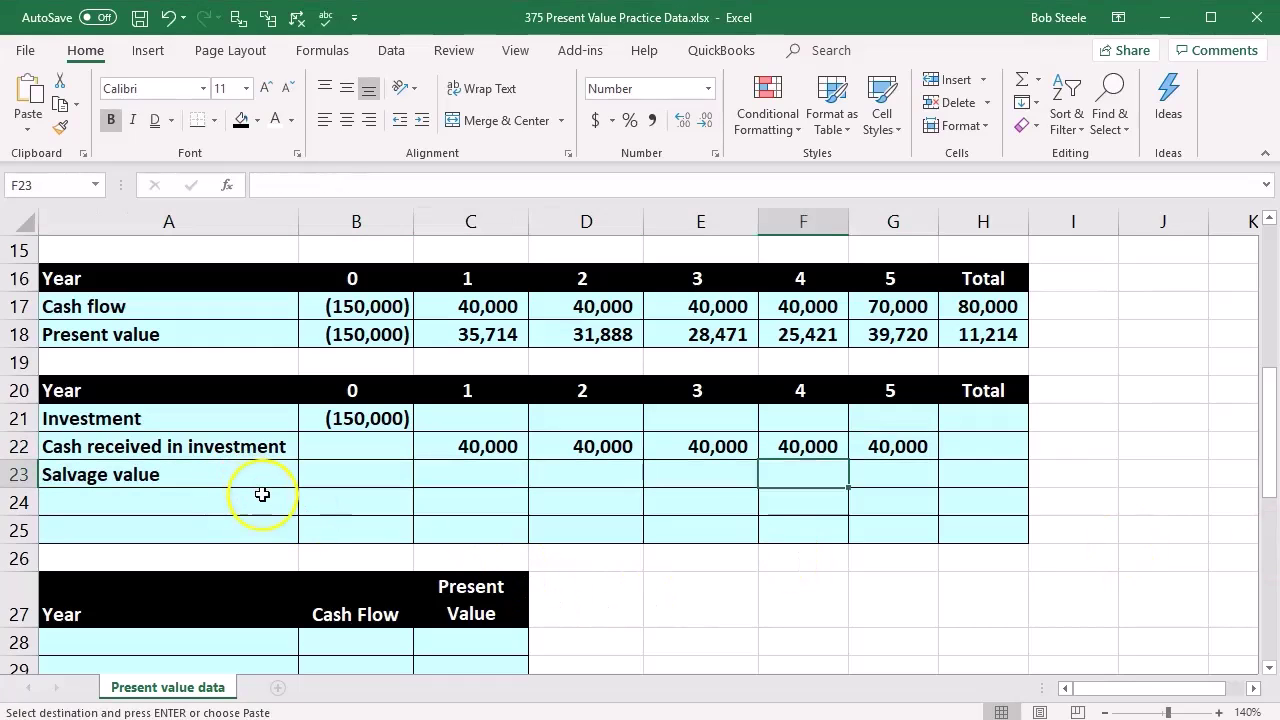
{"action": "type", "text": "="}
{"action": "scroll", "coordinate": [262, 495], "scroll_direction": "up", "scroll_amount": 5}
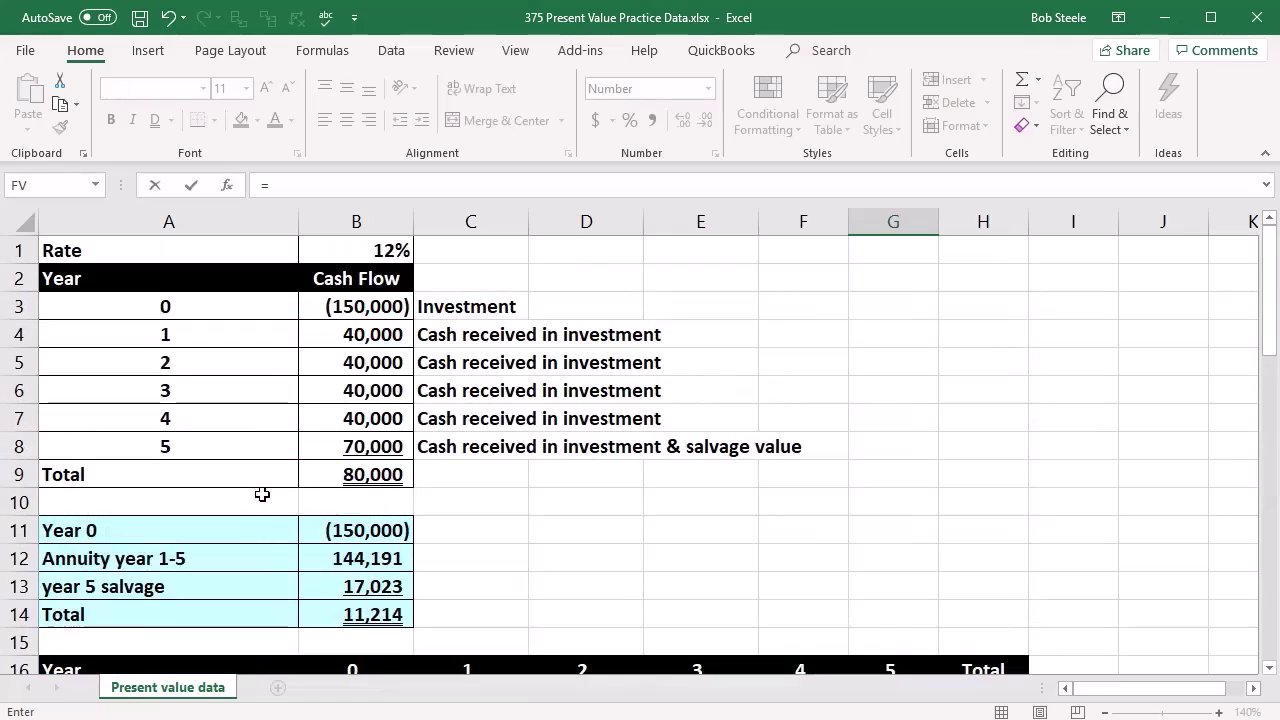
{"action": "left_click", "coordinate": [328, 447]}
{"action": "scroll", "coordinate": [342, 470], "scroll_direction": "down", "scroll_amount": 2}
{"action": "type", "text": "-"}
{"action": "scroll", "coordinate": [600, 555], "scroll_direction": "down", "scroll_amount": 1}
{"action": "left_click", "coordinate": [917, 588]}
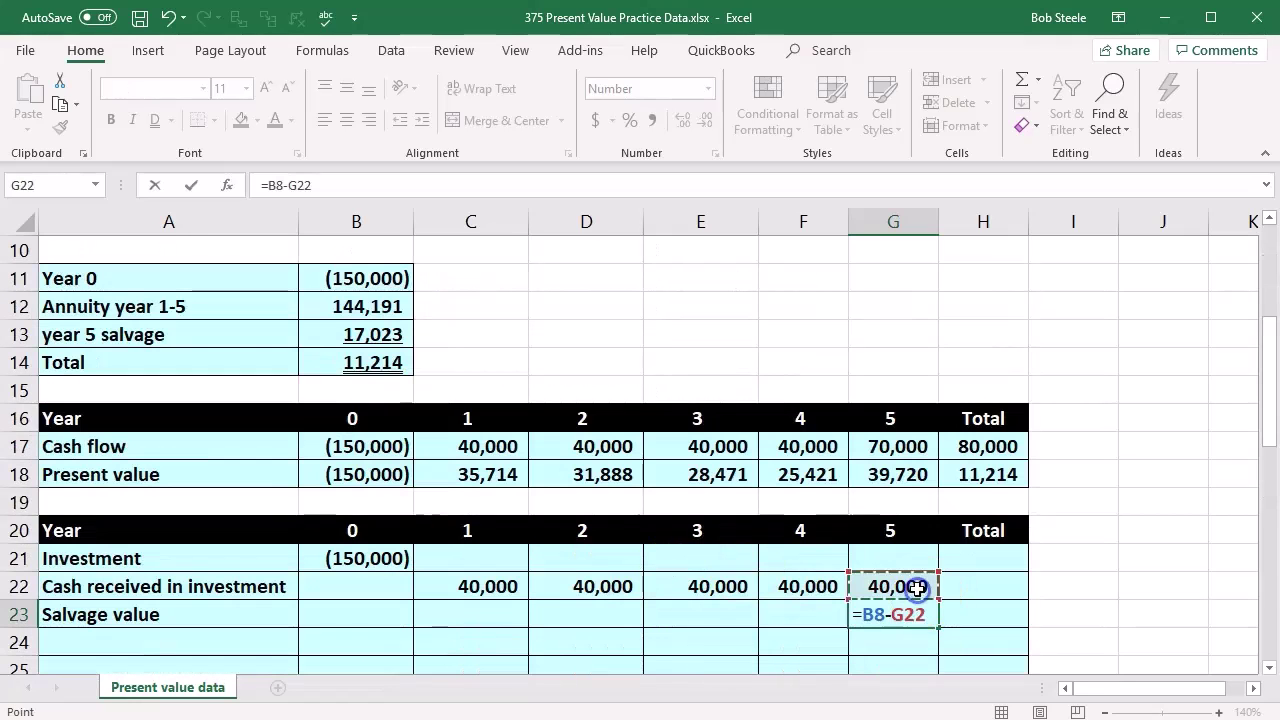
{"action": "key", "text": "Return"}
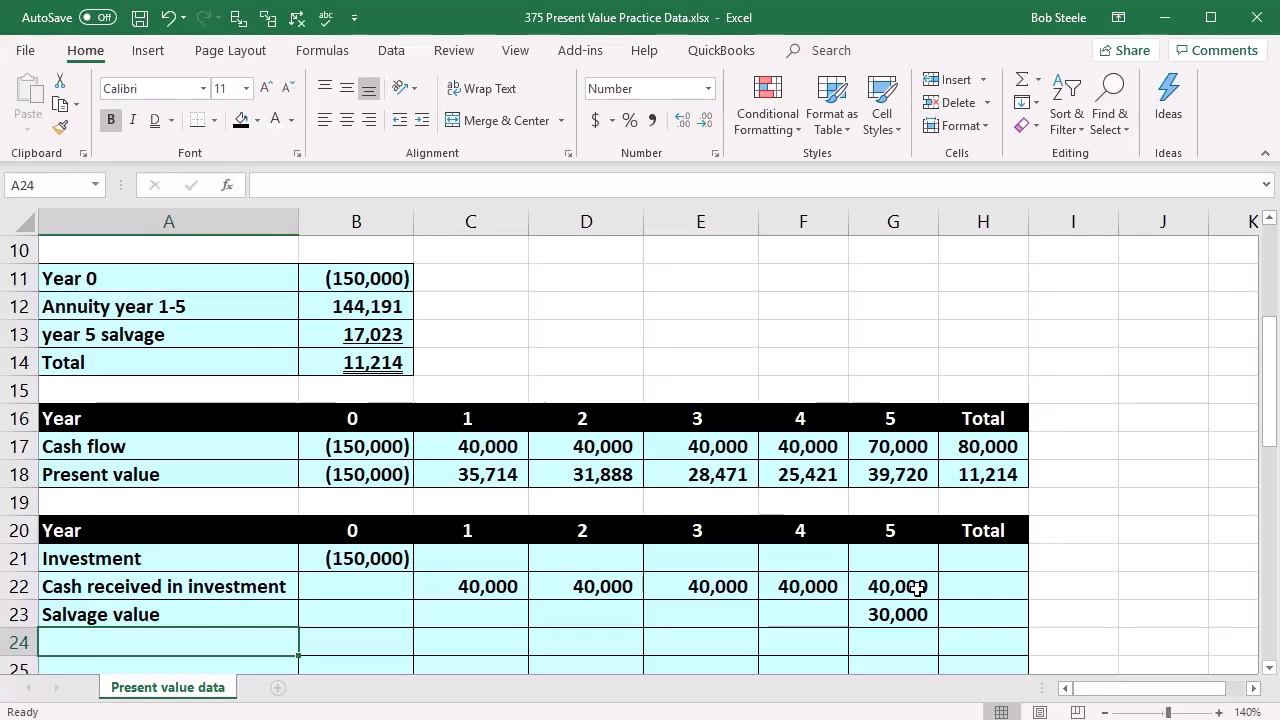
Enter the label Total in A24 and total the year 0 components in B24 with =SUM(B21:B23).
{"action": "scroll", "coordinate": [917, 588], "scroll_direction": "down", "scroll_amount": 1}
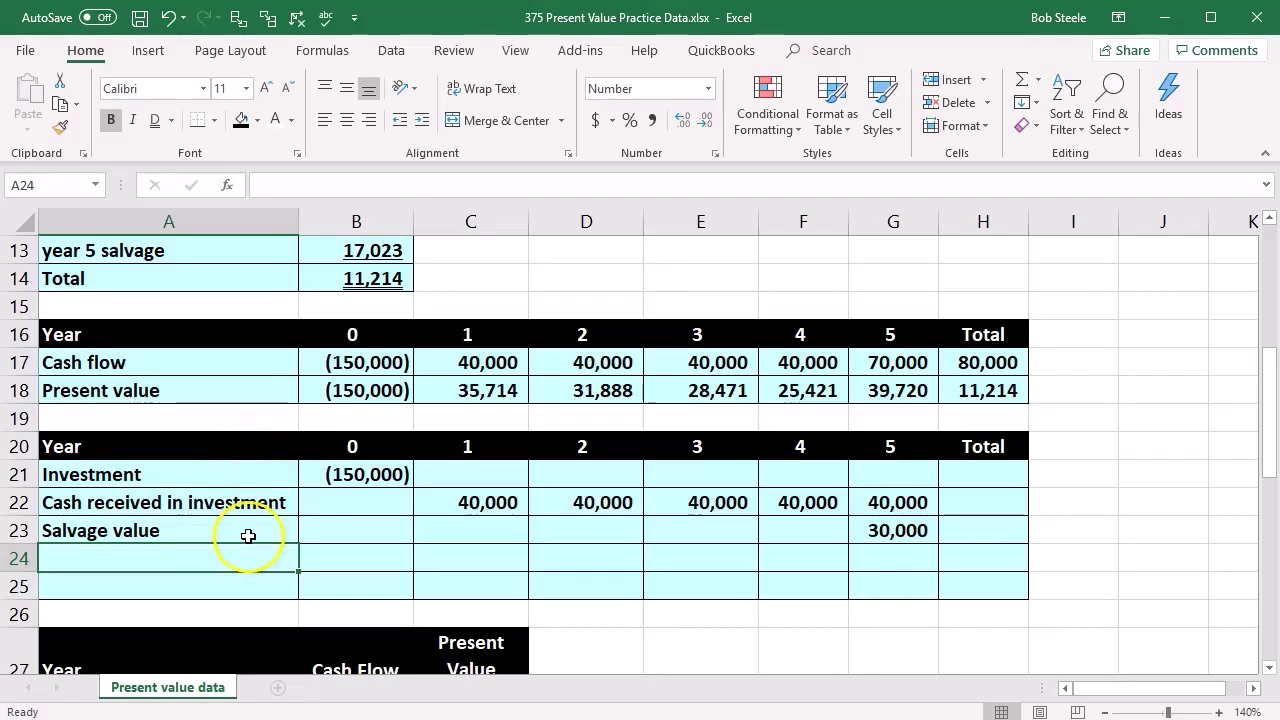
{"action": "type", "text": "Total"}
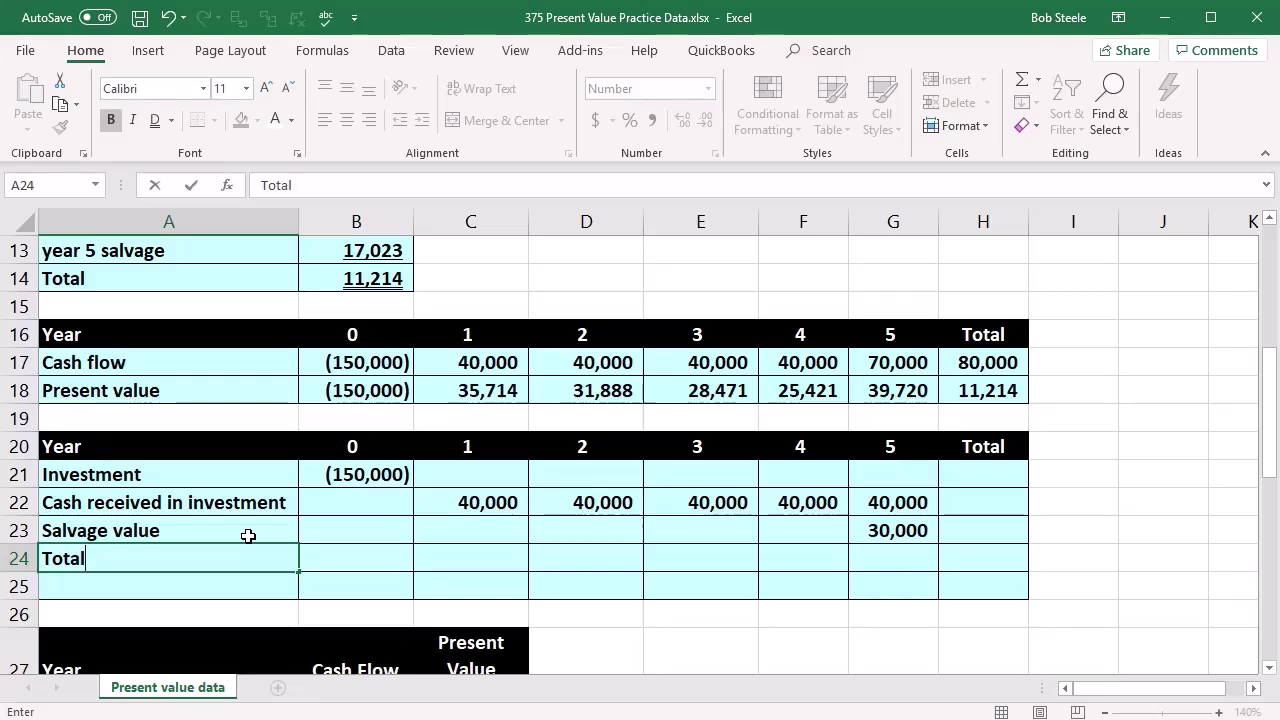
{"action": "key", "text": "Tab"}
{"action": "type", "text": "="}
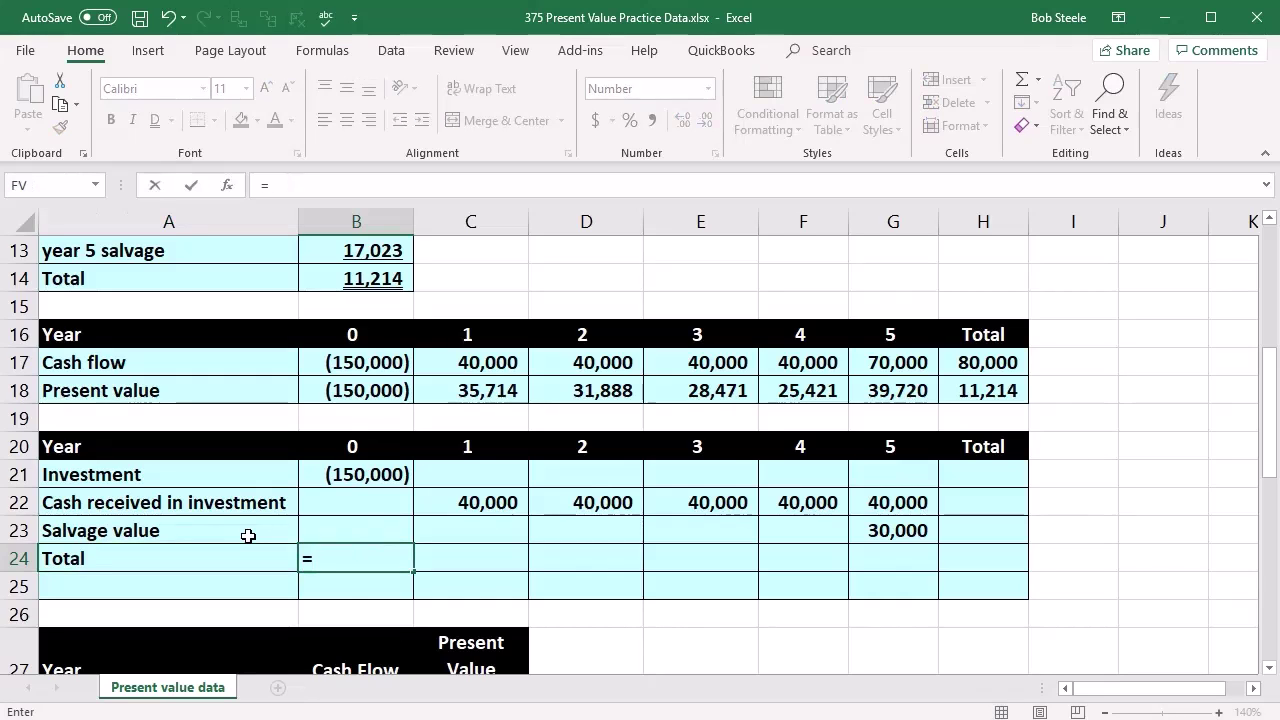
{"action": "type", "text": "sum"}
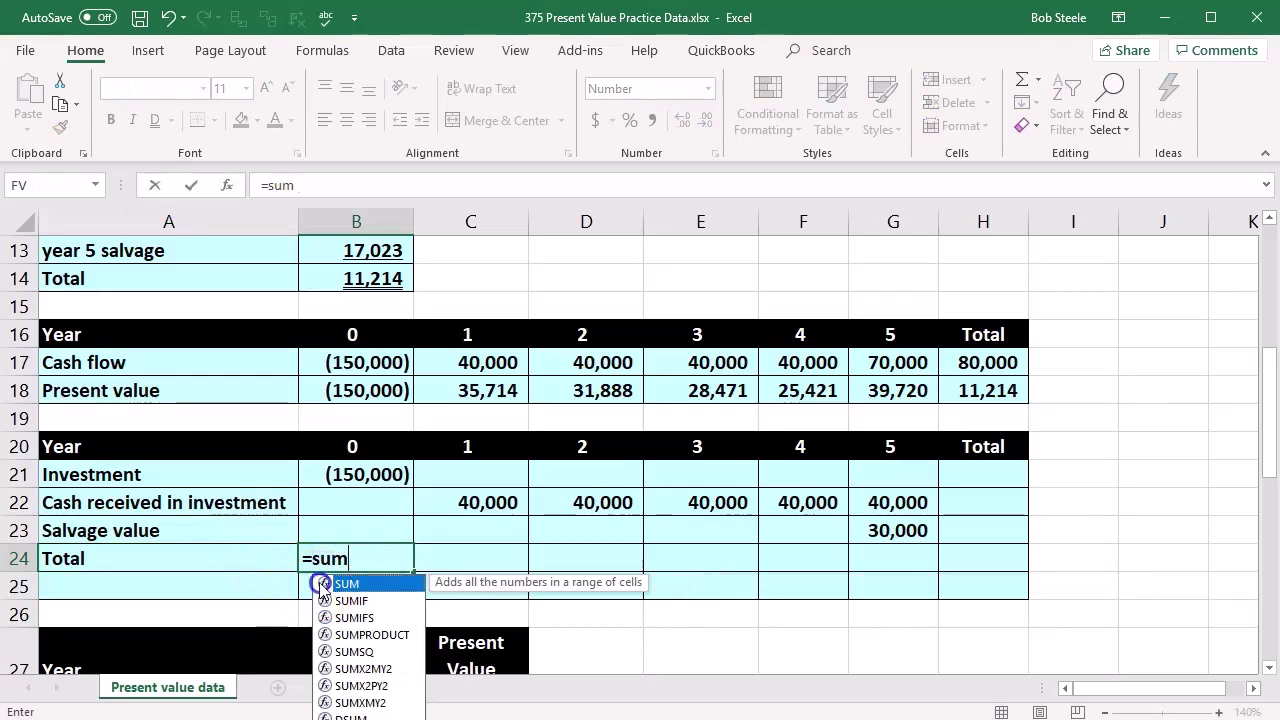
{"action": "double_click", "coordinate": [322, 585]}
{"action": "left_click_drag", "start_coordinate": [351, 474], "coordinate": [332, 526]}
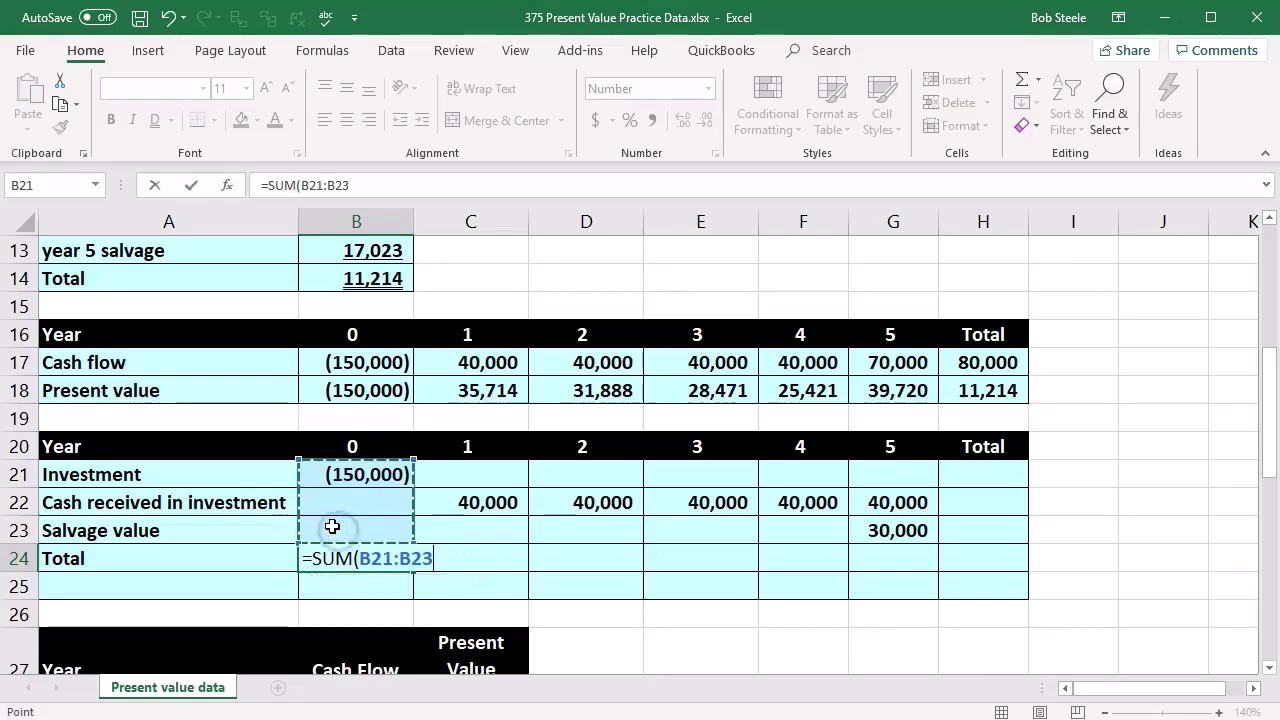
{"action": "key", "text": "Return"}
Fill the total formula from B24 across C24:G24 and compare the totals with the cash flows in B17:G17.
{"action": "left_click", "coordinate": [390, 564]}
{"action": "left_click_drag", "start_coordinate": [412, 575], "coordinate": [897, 583]}
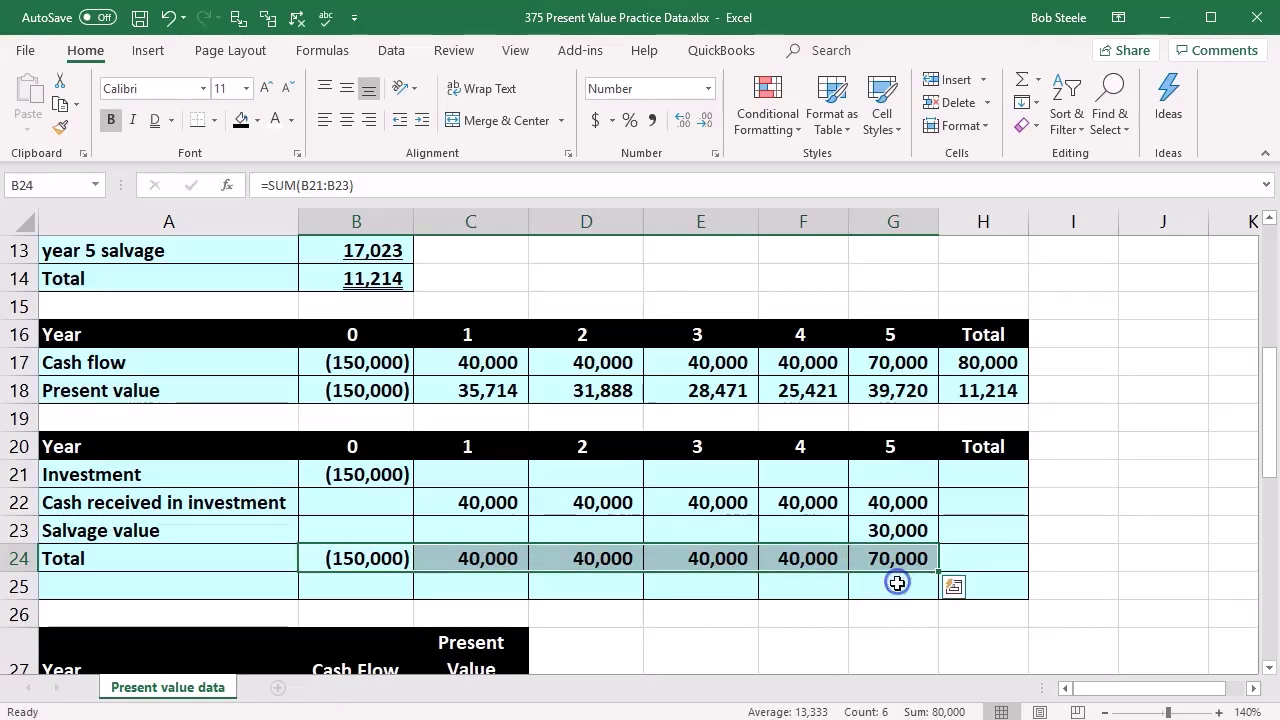
{"action": "left_click", "coordinate": [720, 631]}
{"action": "left_click_drag", "start_coordinate": [380, 557], "coordinate": [872, 569]}
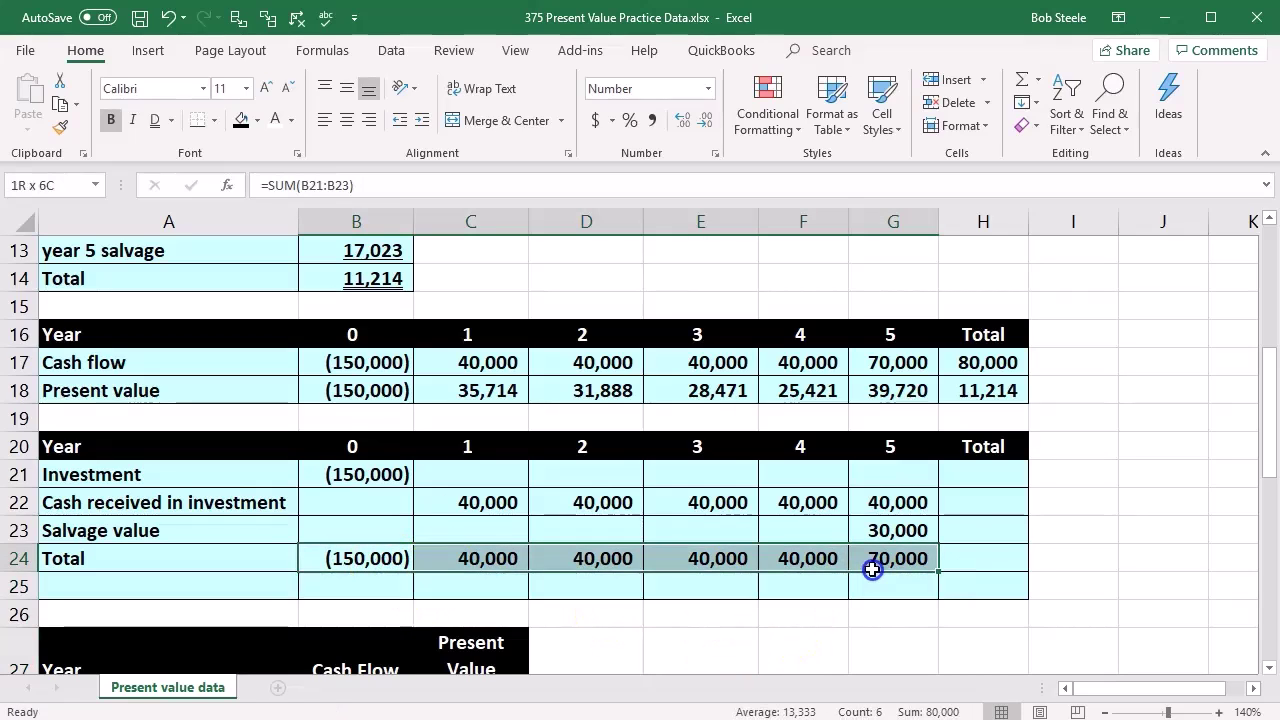
{"action": "left_click_drag", "start_coordinate": [400, 362], "coordinate": [852, 372]}
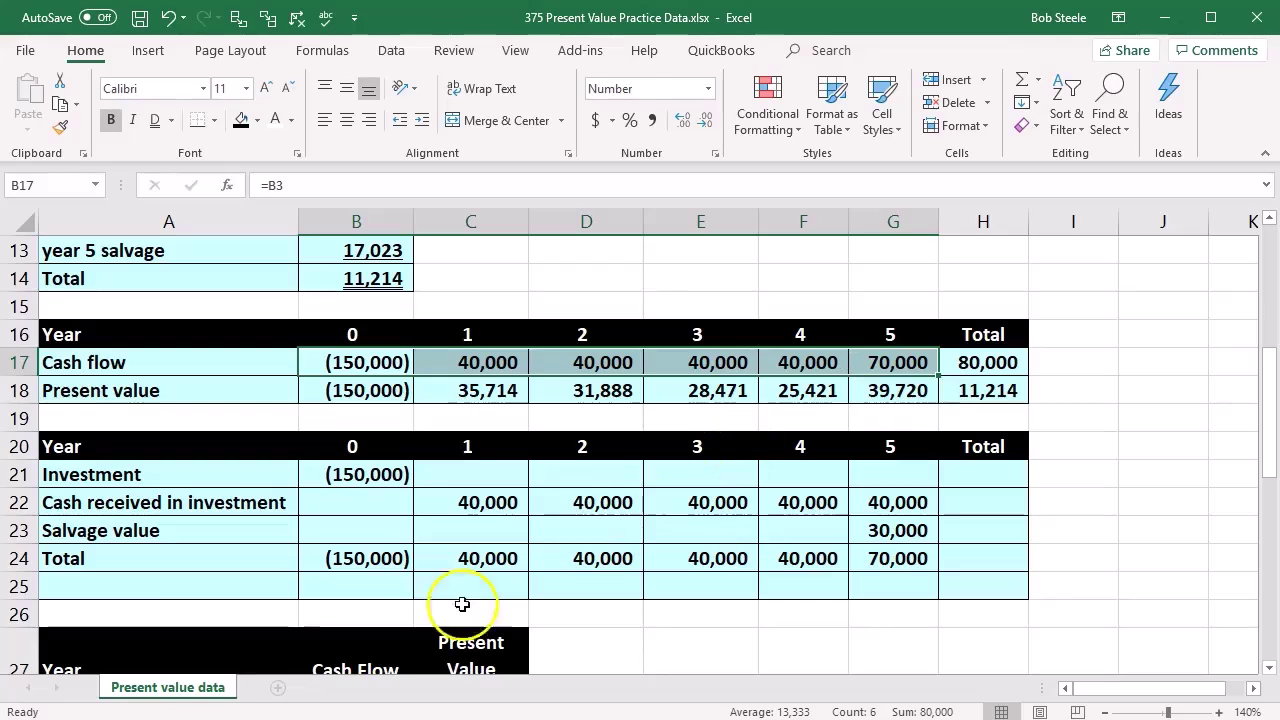
Enter the label Present value in A25 and link B25 to the year 0 total in B24.
{"action": "left_click", "coordinate": [210, 584]}
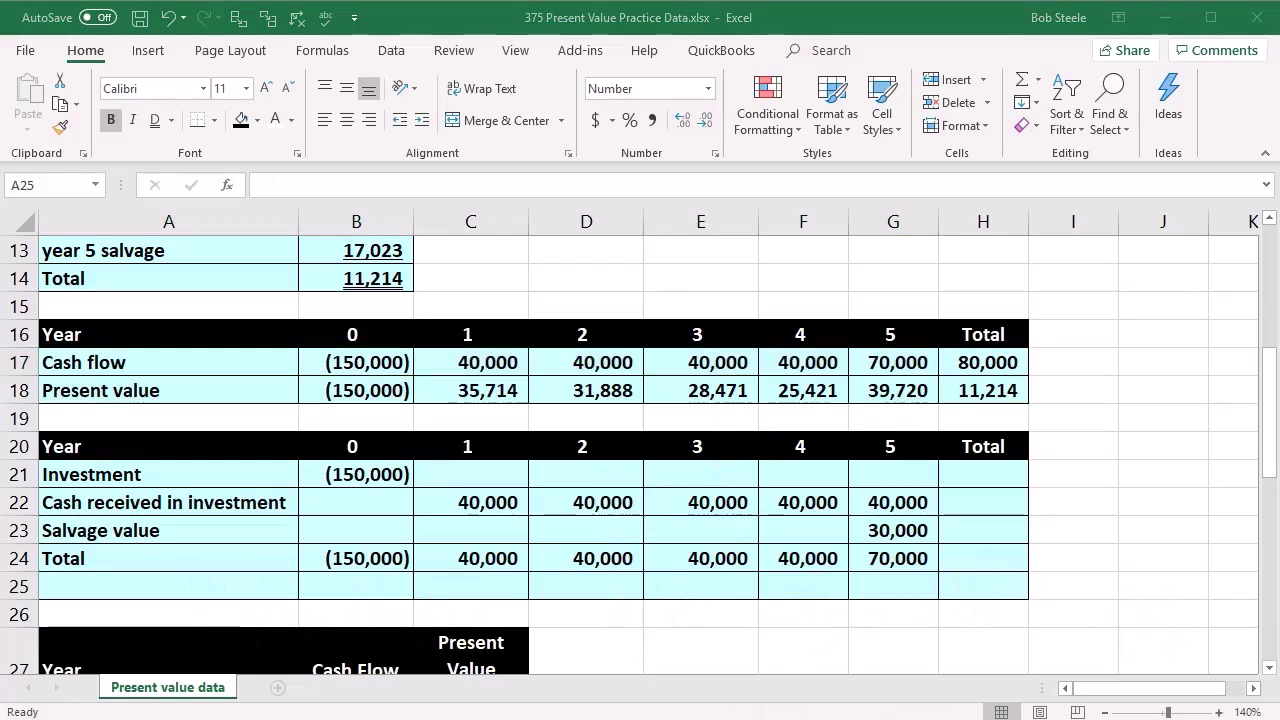
{"action": "left_click", "coordinate": [200, 591]}
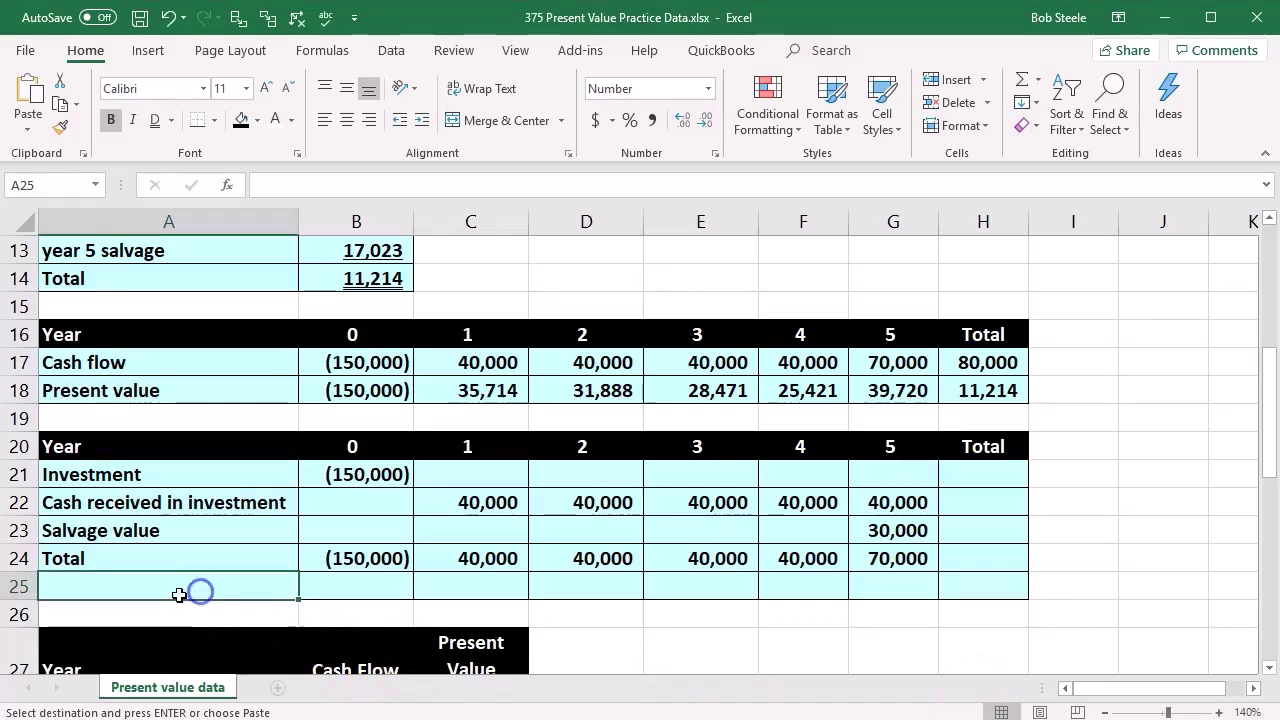
{"action": "key", "text": "ctrl+v"}
{"action": "left_click", "coordinate": [329, 585]}
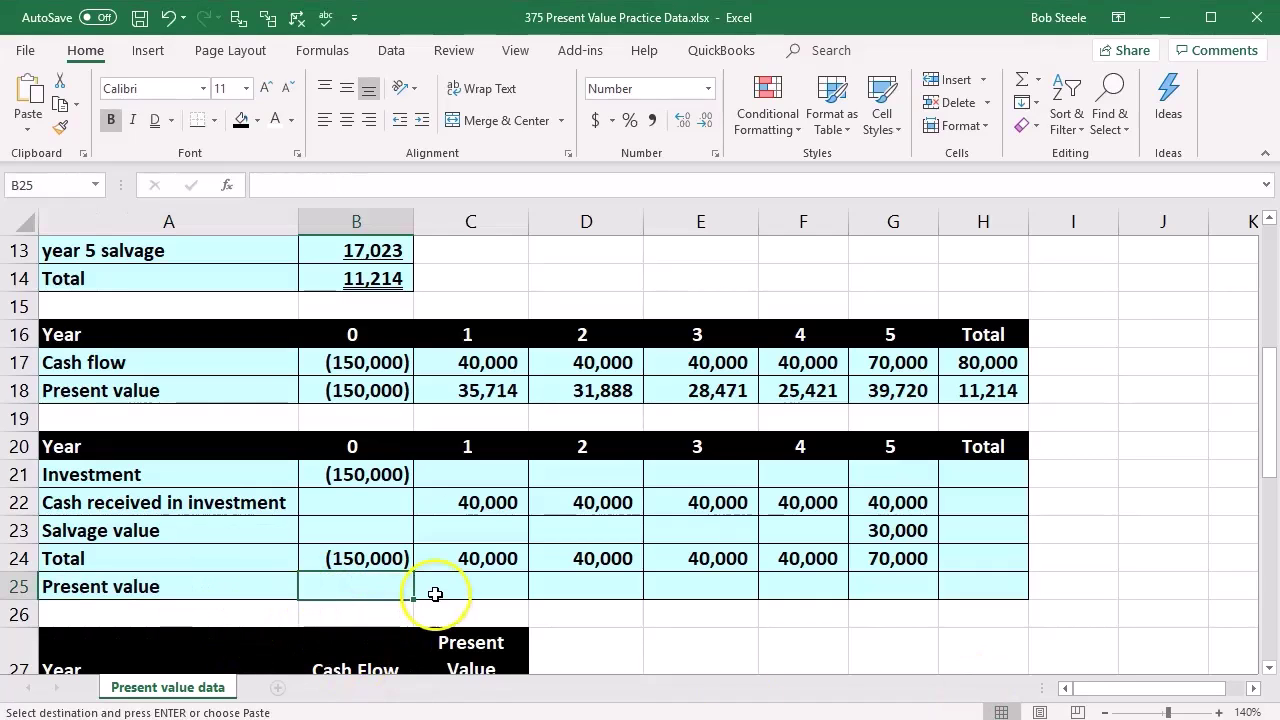
{"action": "type", "text": "="}
{"action": "key", "text": "Up"}
{"action": "key", "text": "Tab"}
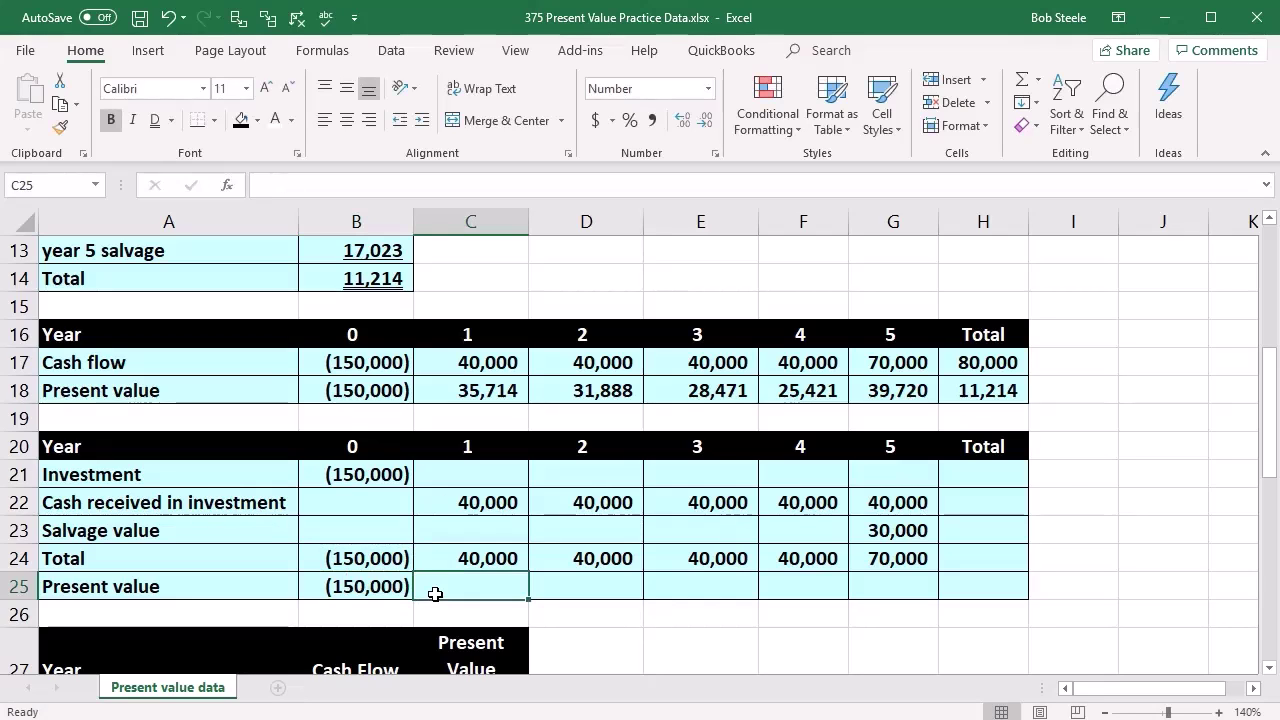
Calculate the present value of the year 1 total in C25 with -PV(B1,C20,0,C24).
{"action": "type", "text": "-pv"}
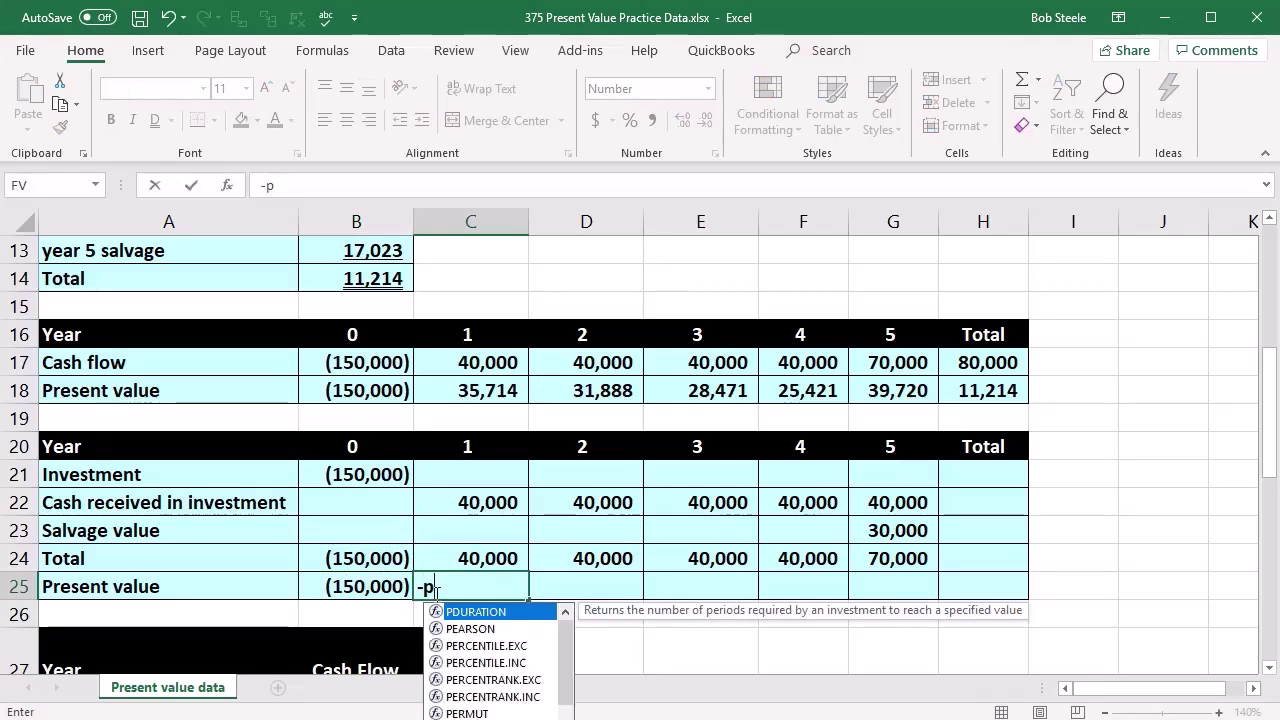
{"action": "double_click", "coordinate": [434, 608]}
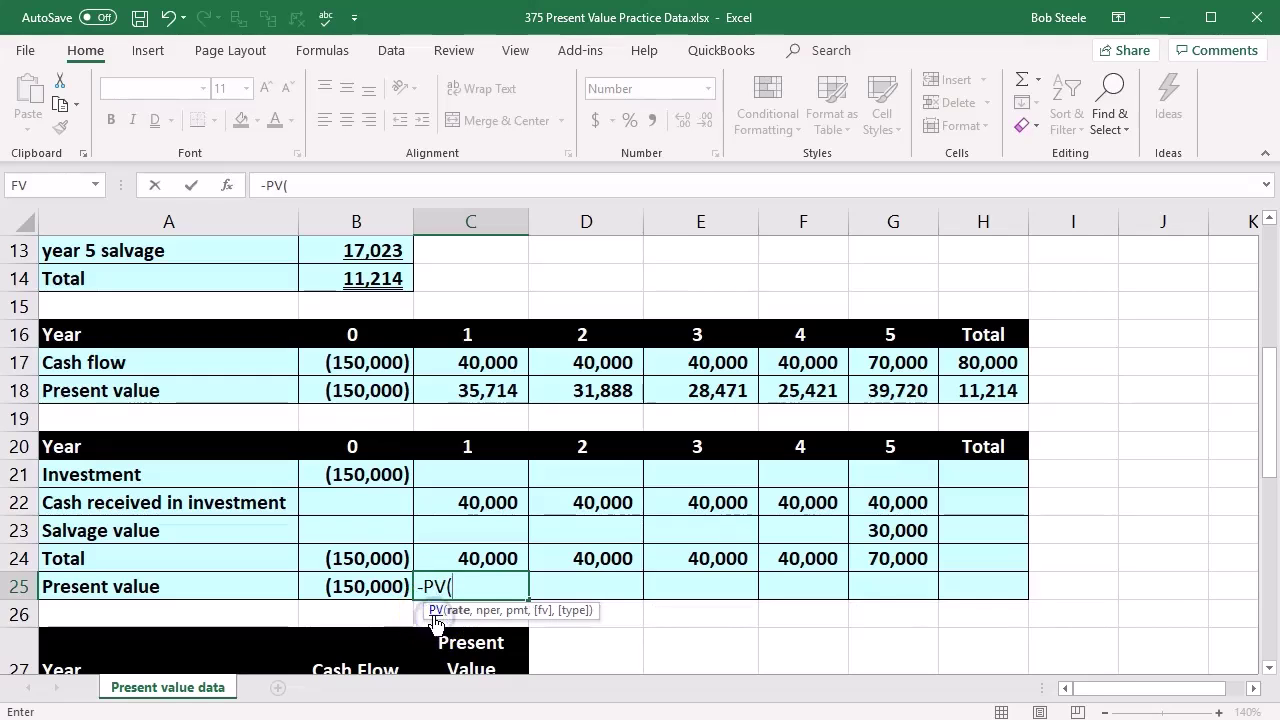
{"action": "scroll", "coordinate": [342, 503], "scroll_direction": "up", "scroll_amount": 4}
{"action": "left_click", "coordinate": [388, 251]}
{"action": "scroll", "coordinate": [487, 349], "scroll_direction": "down", "scroll_amount": 4}
{"action": "type", "text": ","}
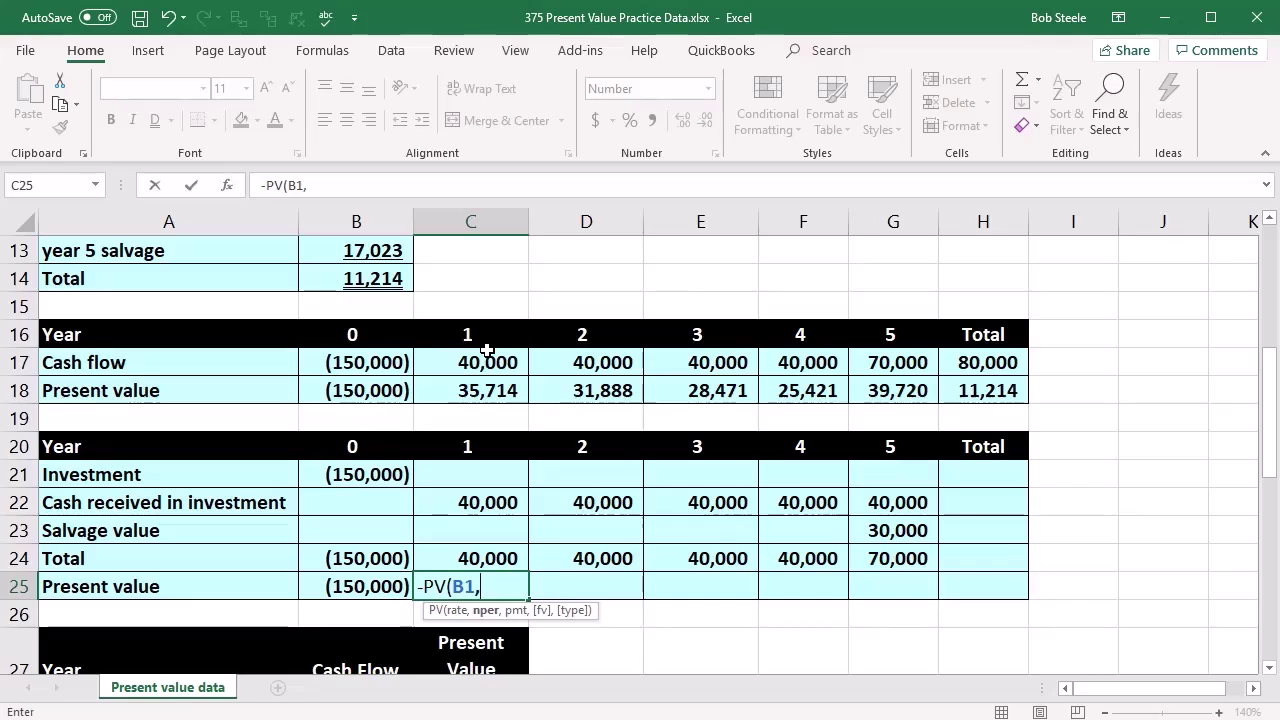
{"action": "left_click", "coordinate": [476, 437]}
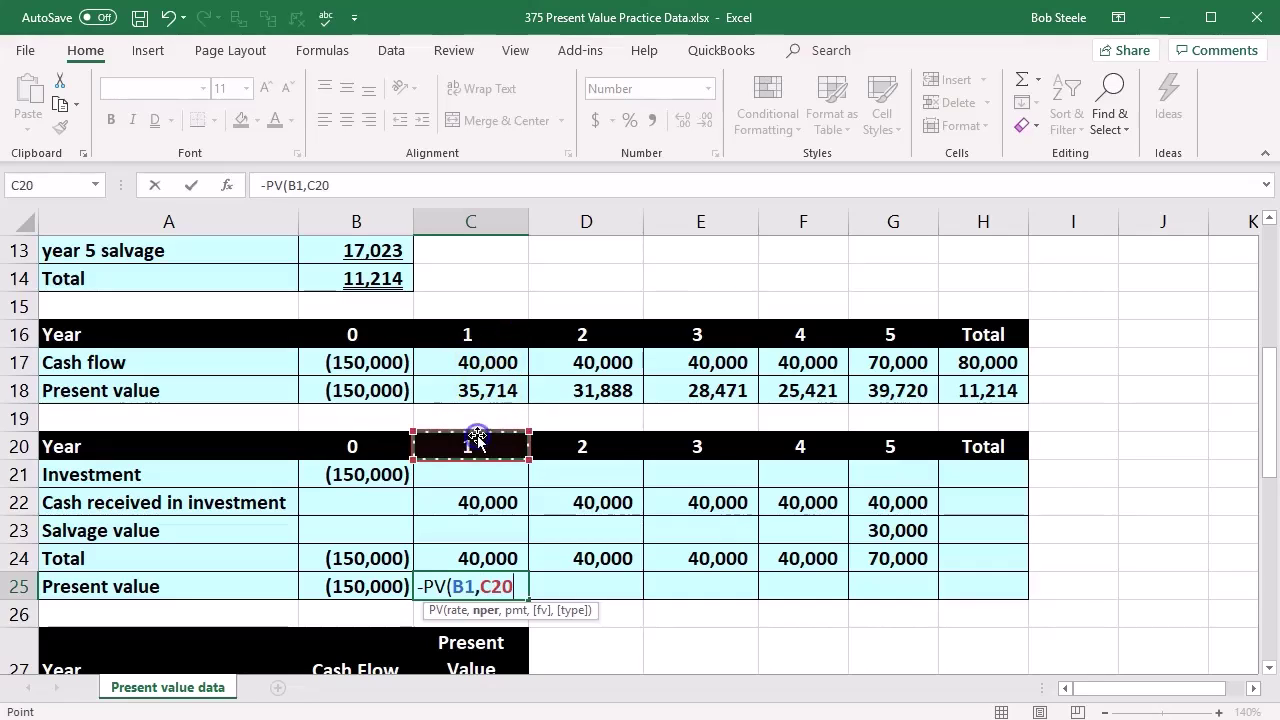
{"action": "type", "text": ",0,"}
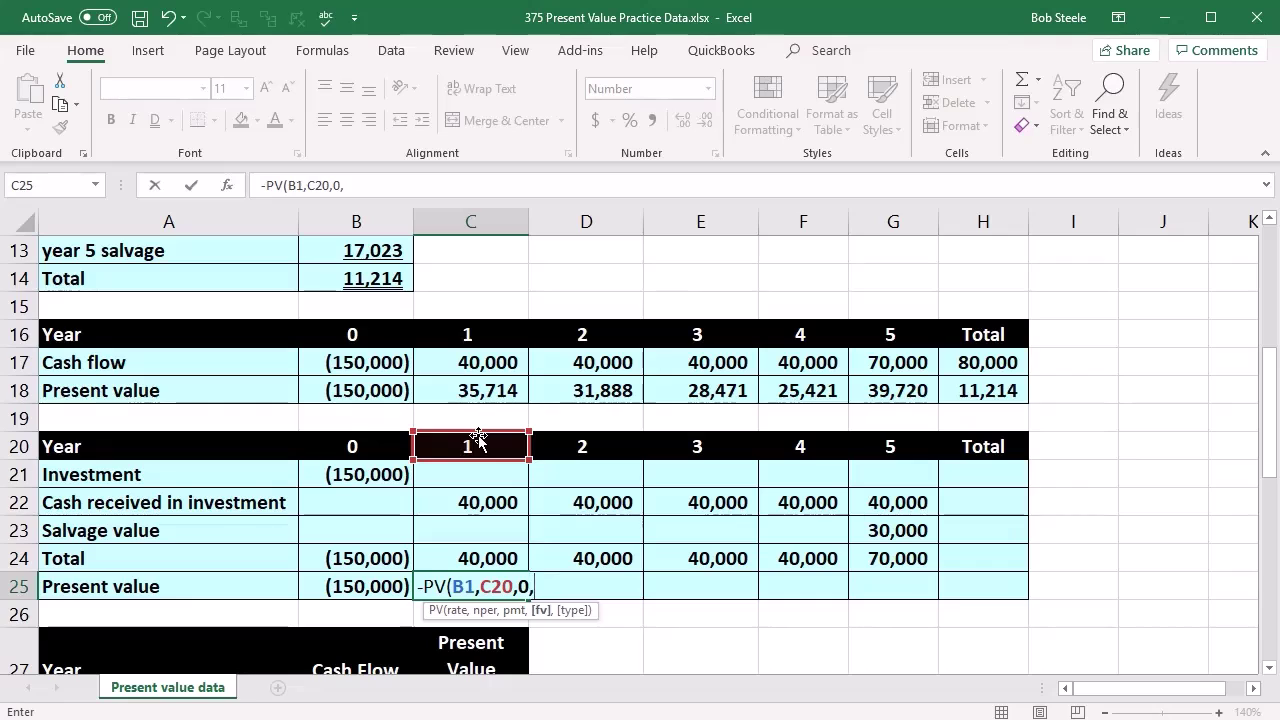
{"action": "left_click", "coordinate": [478, 558]}
{"action": "key", "text": "Tab"}
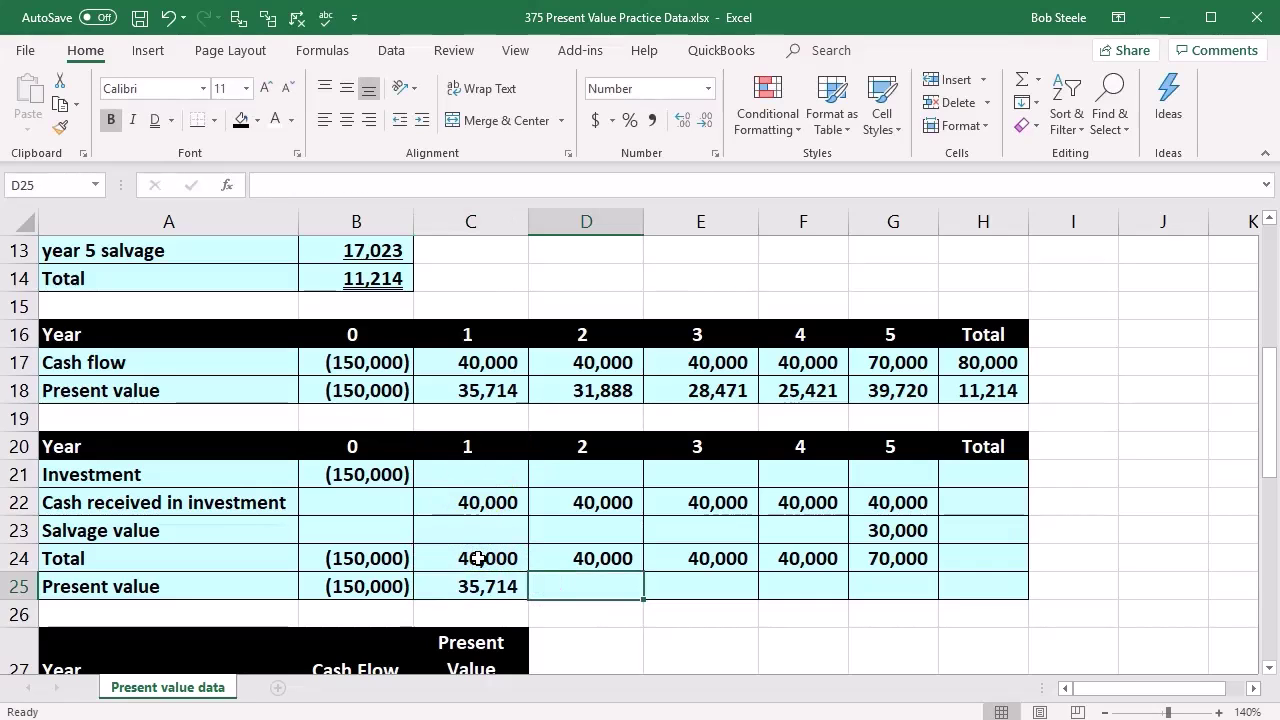
Calculate the present value of the year 2 total in D25 with -PV(B1,D20,0,D24).
{"action": "type", "text": "-pv"}
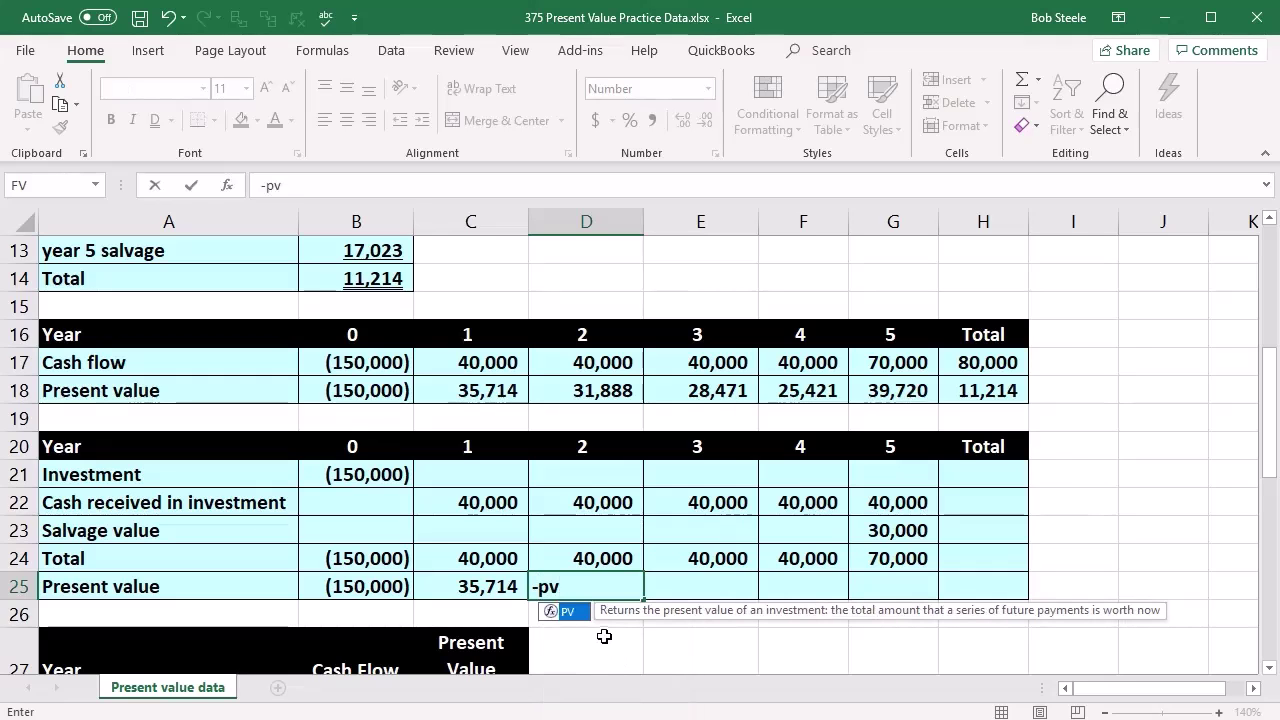
{"action": "double_click", "coordinate": [555, 612]}
{"action": "scroll", "coordinate": [406, 300], "scroll_direction": "up", "scroll_amount": 4}
{"action": "left_click", "coordinate": [394, 250]}
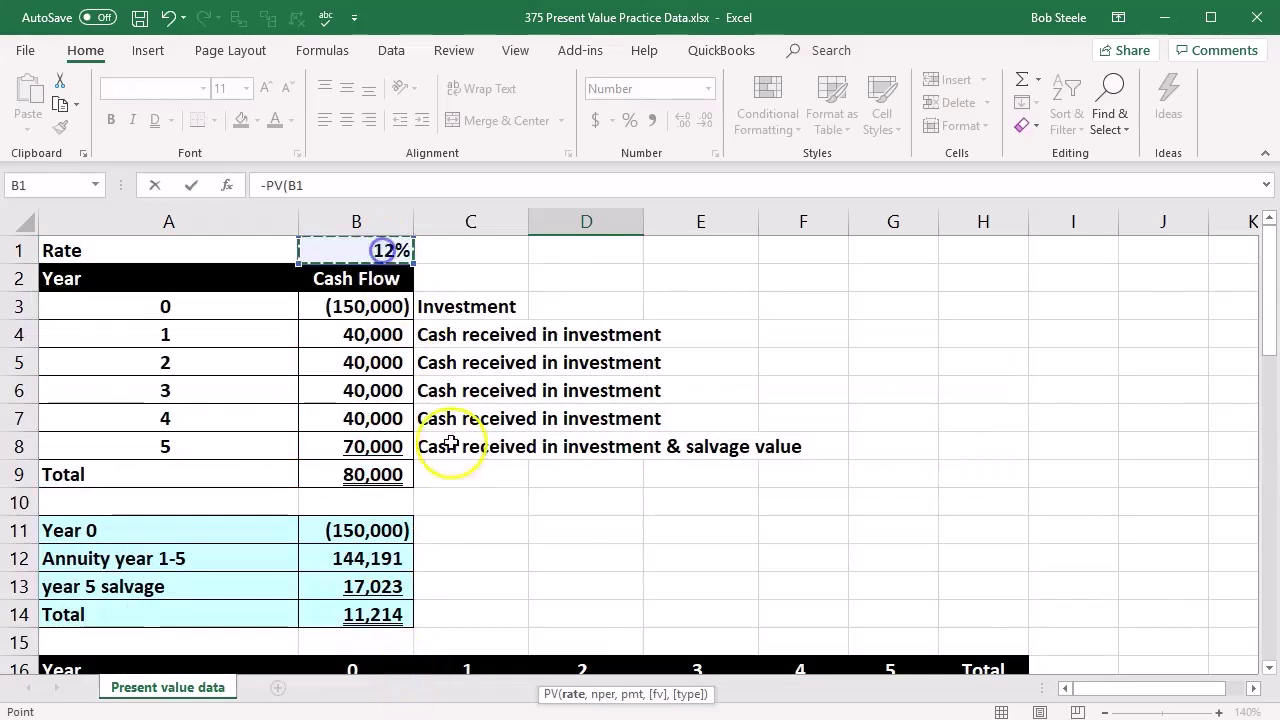
{"action": "scroll", "coordinate": [470, 477], "scroll_direction": "down", "scroll_amount": 4}
{"action": "type", "text": ","}
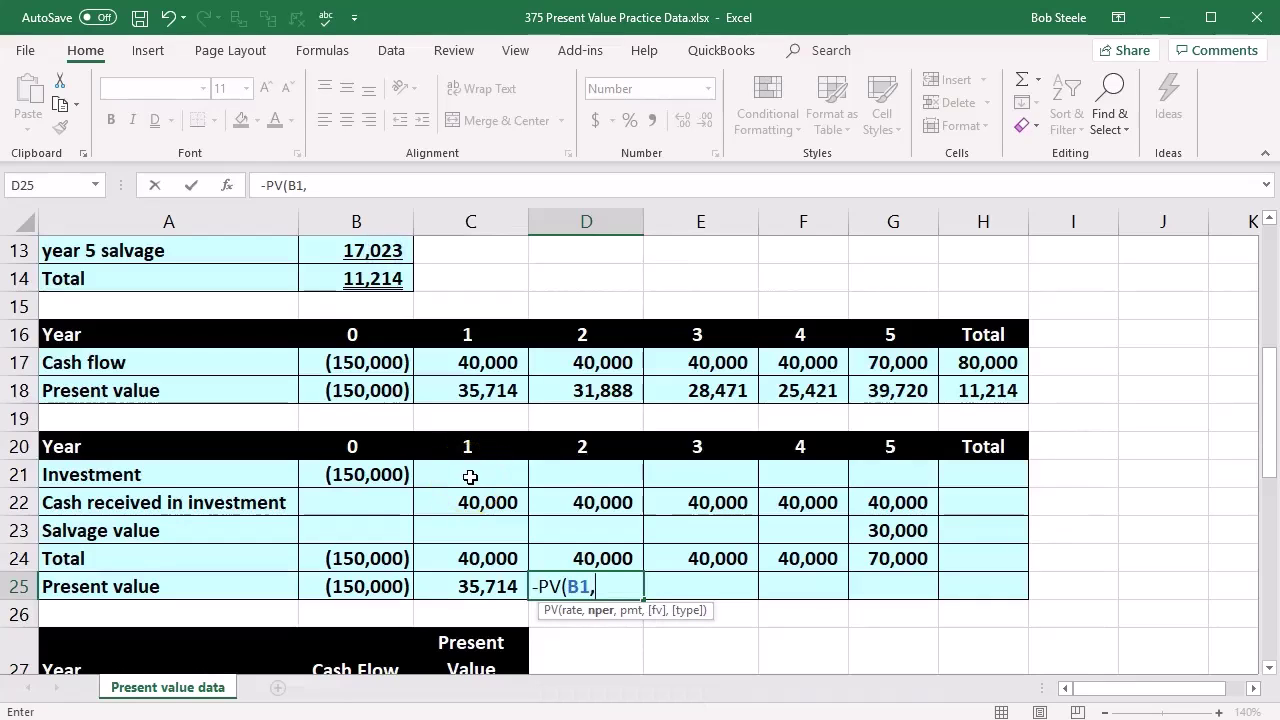
{"action": "left_click", "coordinate": [578, 442]}
{"action": "type", "text": ","}
{"action": "type", "text": "0,0"}
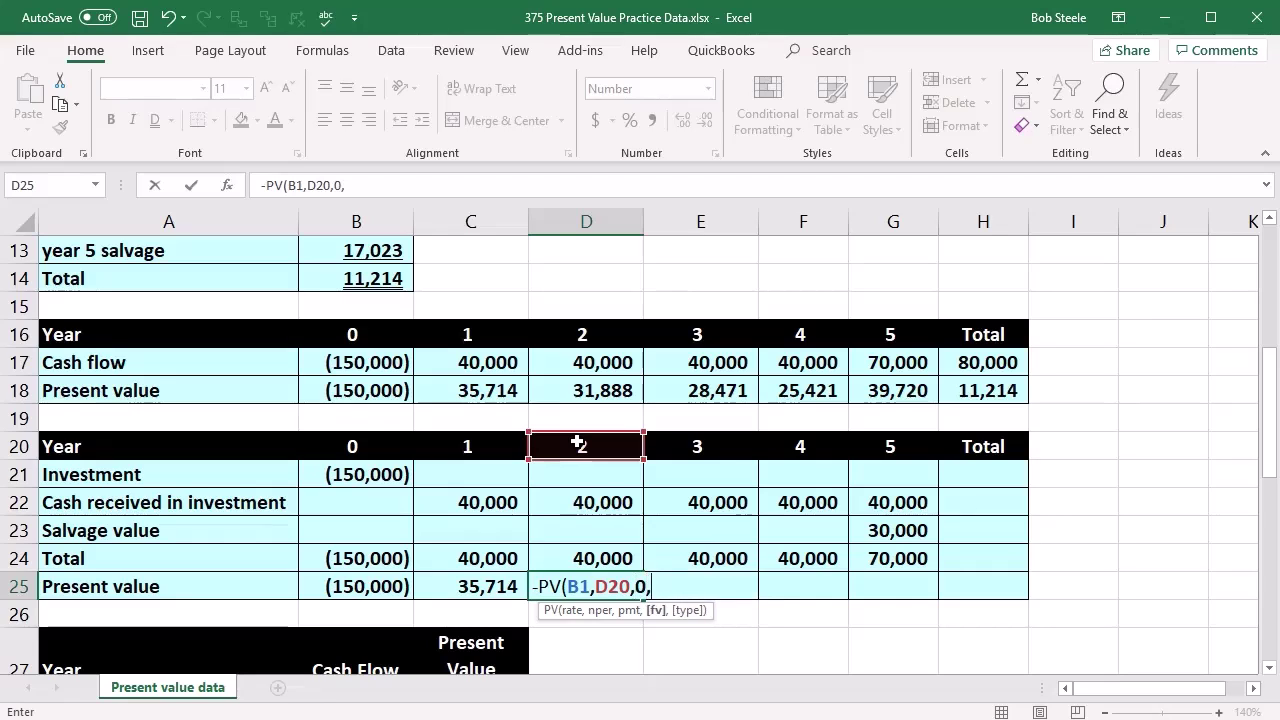
{"action": "type", "text": ","}
{"action": "left_click", "coordinate": [594, 559]}
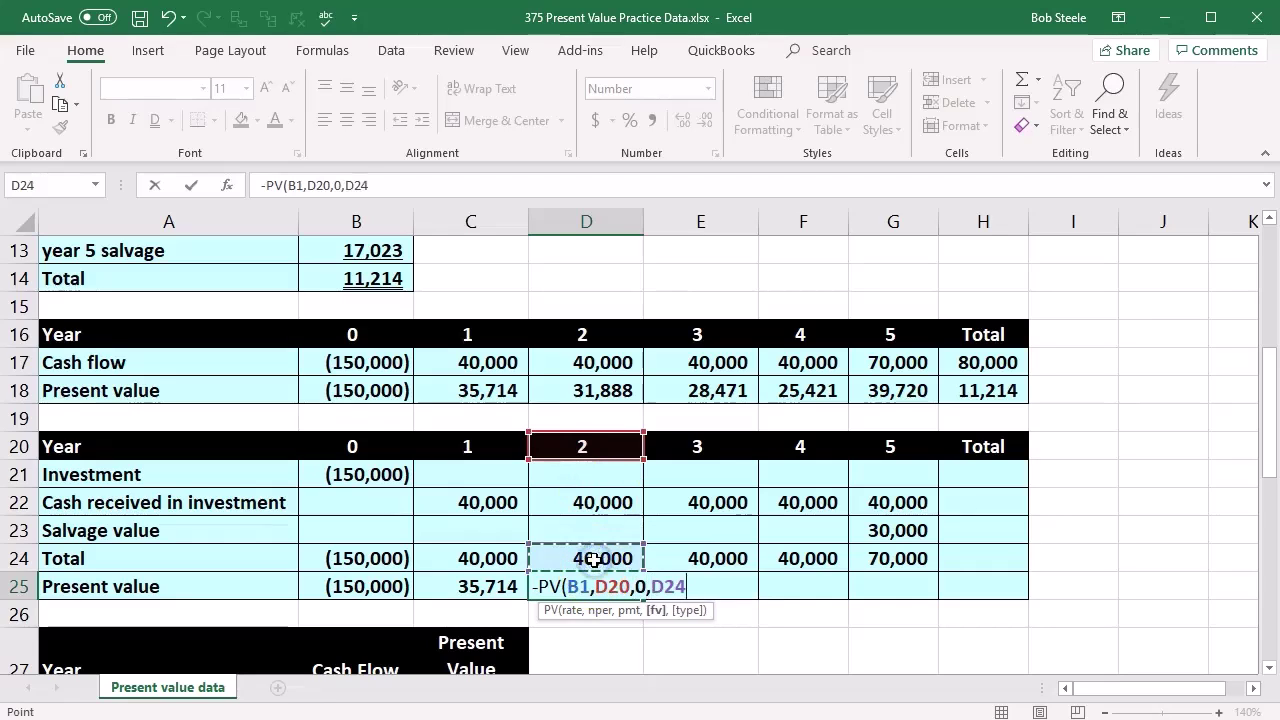
{"action": "key", "text": "Tab"}
Calculate the present value of the year 3 total in E25 with -PV(B1,E20,0,E24).
{"action": "type", "text": "-pv"}
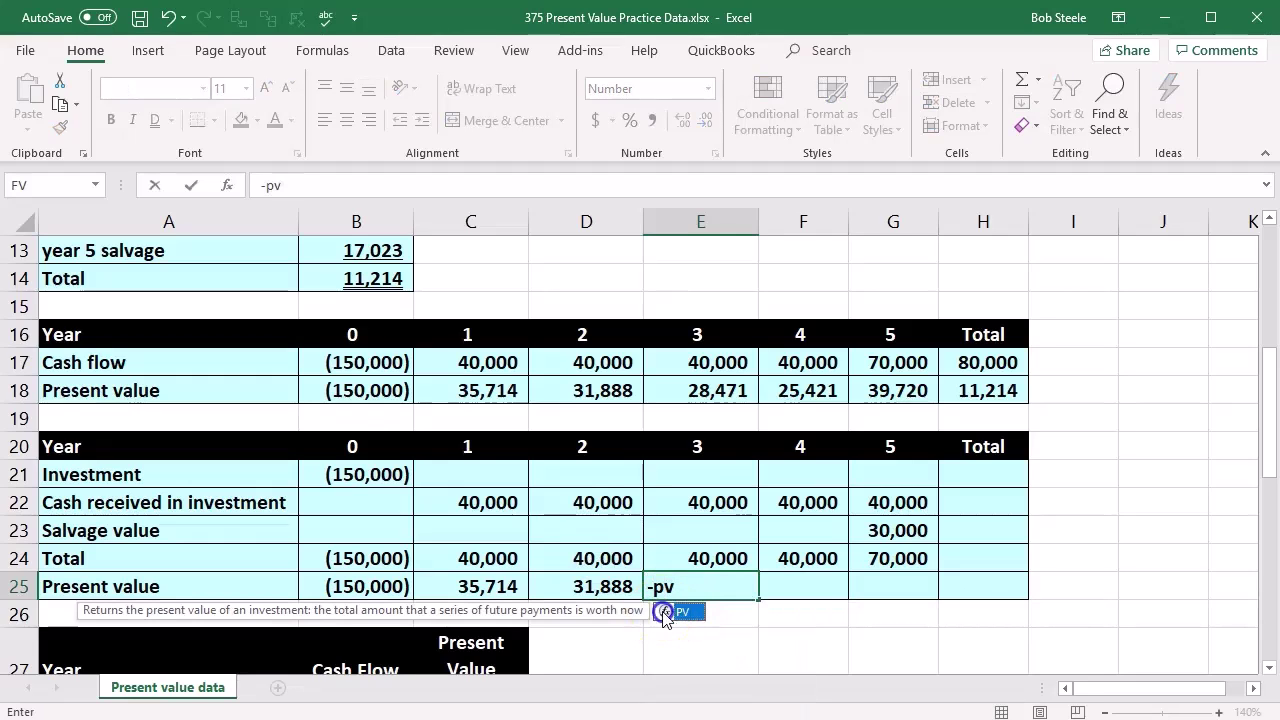
{"action": "double_click", "coordinate": [680, 611]}
{"action": "scroll", "coordinate": [543, 634], "scroll_direction": "up", "scroll_amount": 4}
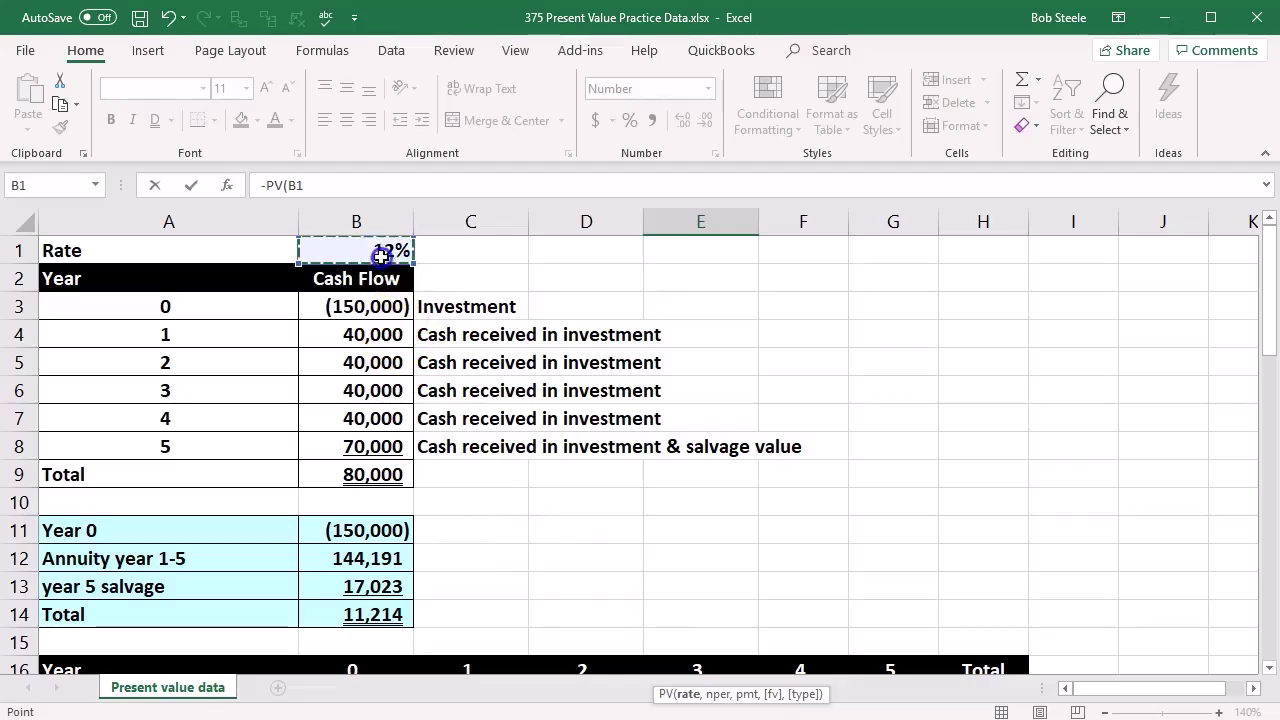
{"action": "left_click", "coordinate": [391, 249]}
{"action": "scroll", "coordinate": [503, 429], "scroll_direction": "down", "scroll_amount": 4}
{"action": "type", "text": ","}
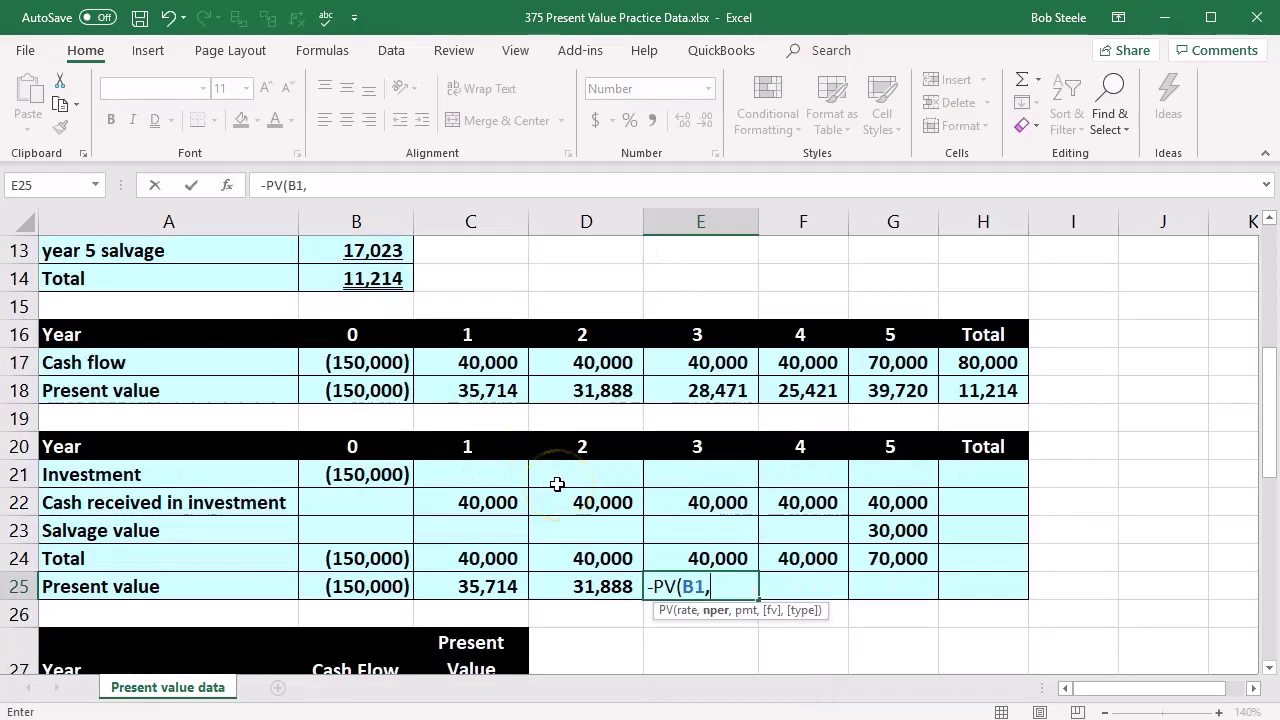
{"action": "left_click", "coordinate": [690, 452]}
{"action": "type", "text": ","}
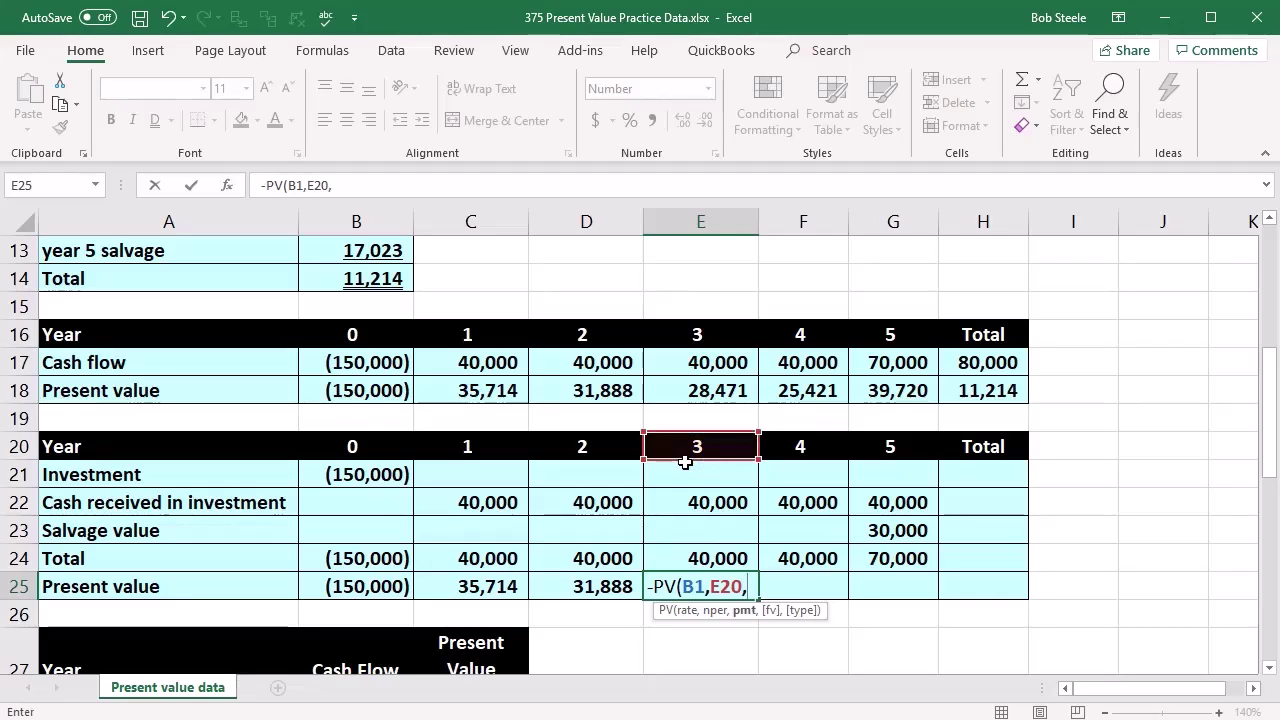
{"action": "type", "text": "0,"}
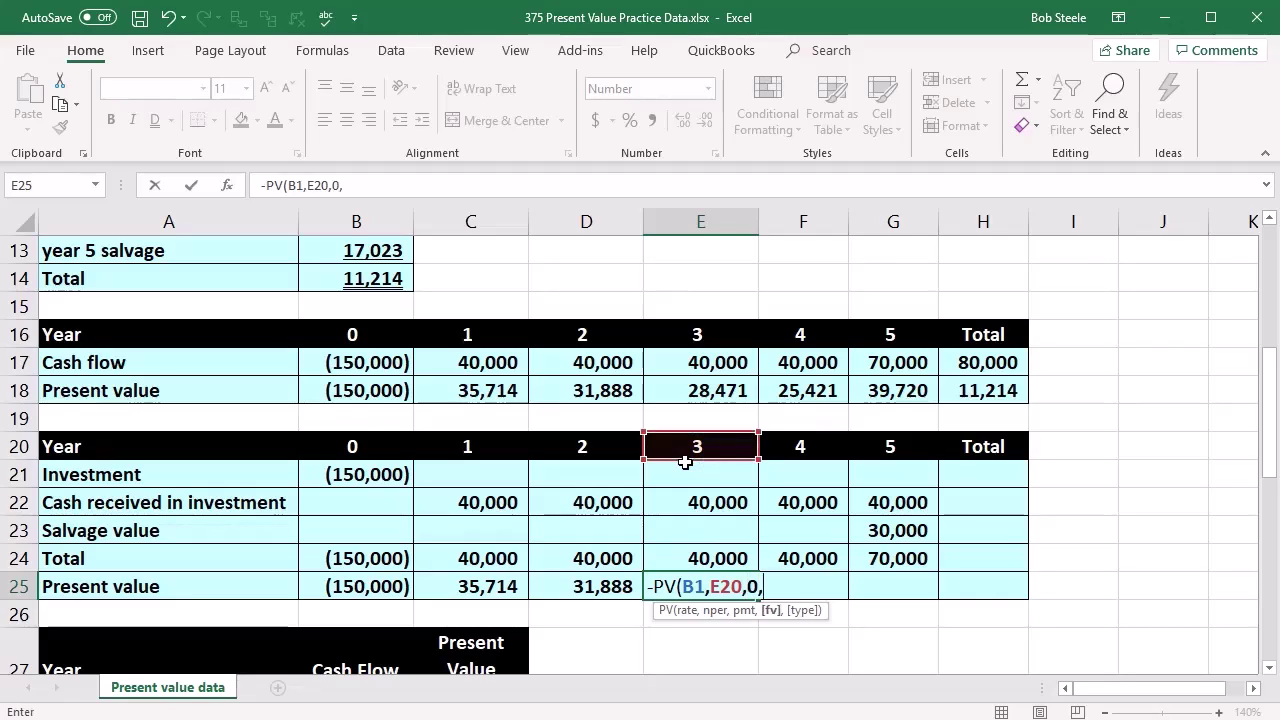
{"action": "left_click", "coordinate": [698, 558]}
{"action": "key", "text": "Tab"}
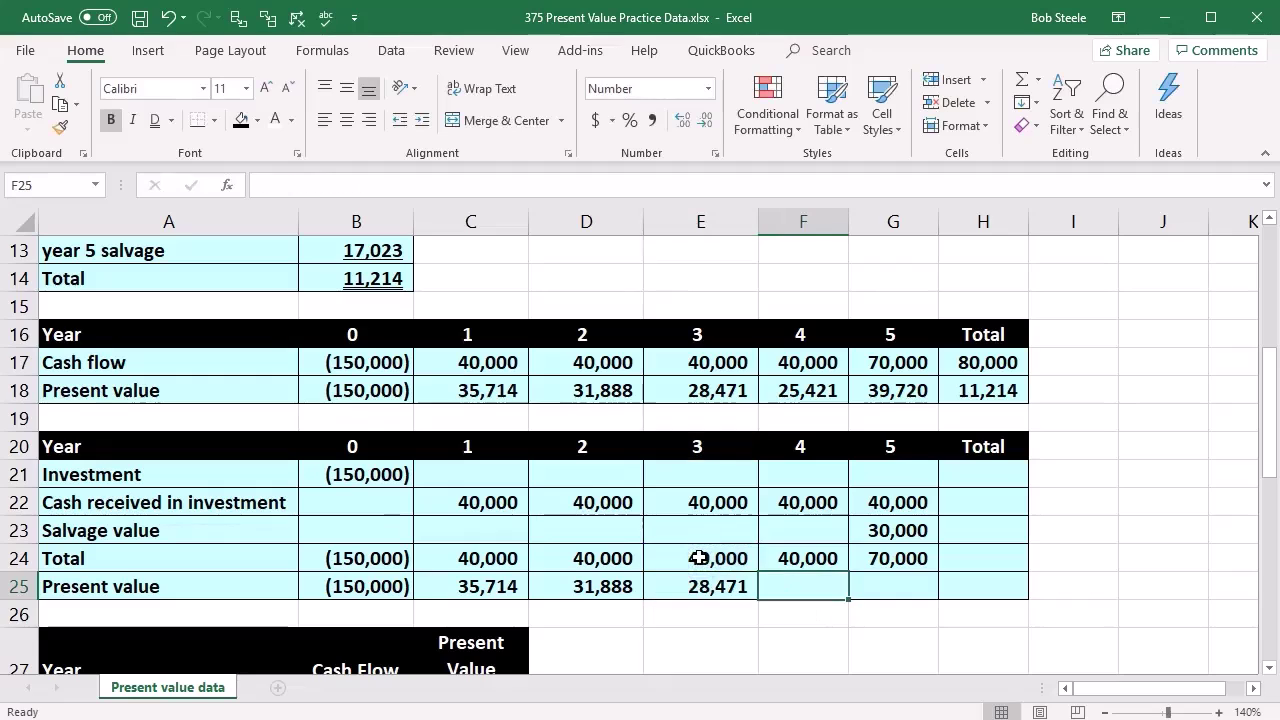
Calculate the present value of the year 4 total in F25 with -PV(B1,F20,0,F24).
{"action": "type", "text": "-pv"}
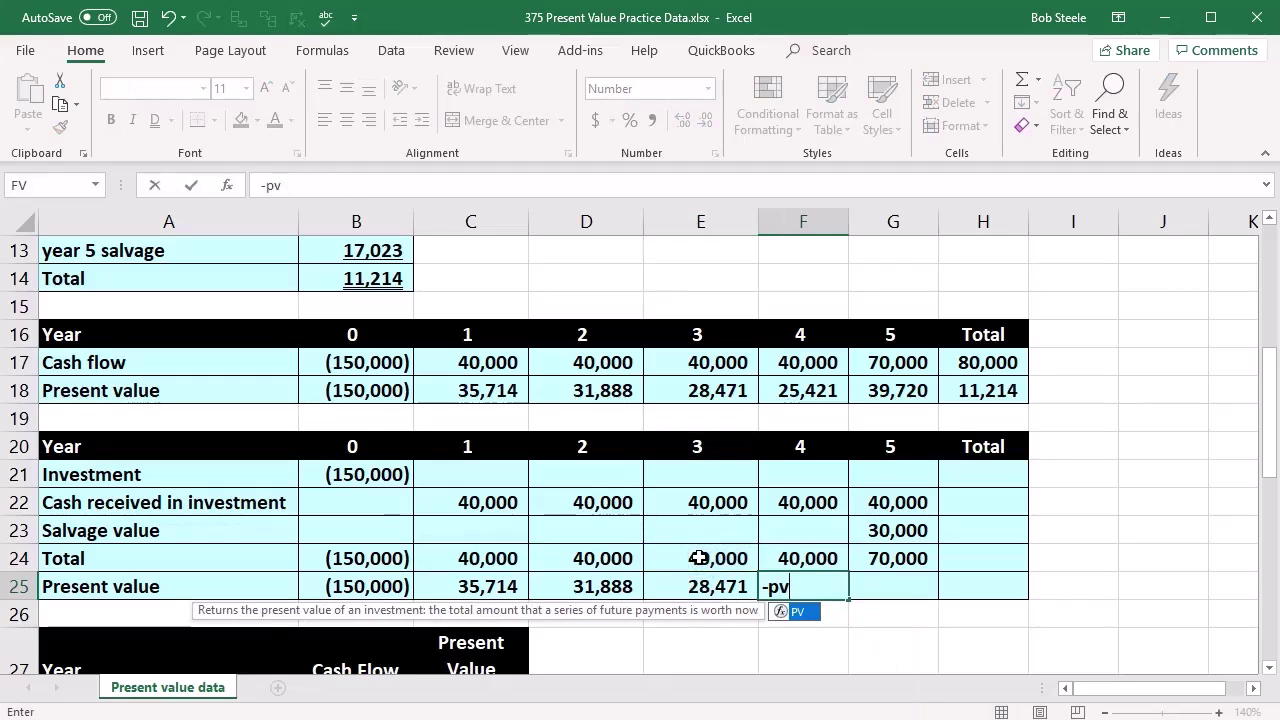
{"action": "double_click", "coordinate": [777, 612]}
{"action": "scroll", "coordinate": [491, 486], "scroll_direction": "up", "scroll_amount": 4}
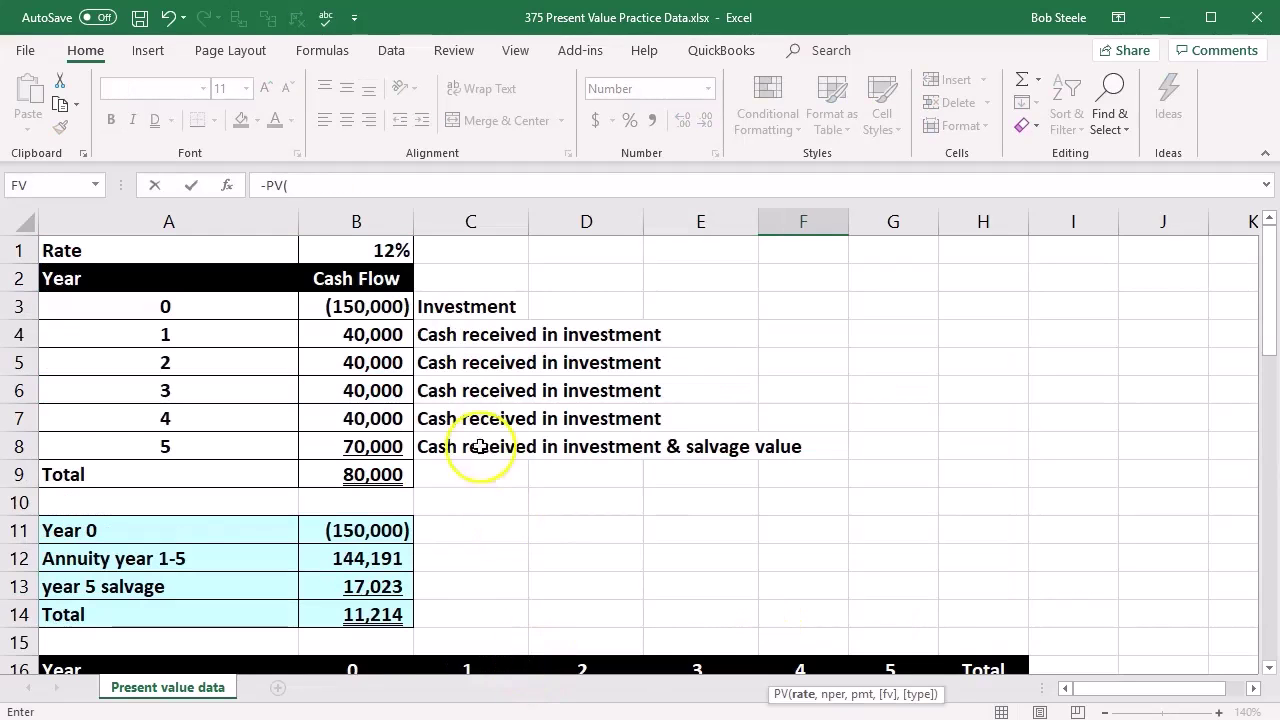
{"action": "left_click", "coordinate": [358, 246]}
{"action": "scroll", "coordinate": [510, 468], "scroll_direction": "down", "scroll_amount": 4}
{"action": "scroll", "coordinate": [510, 468], "scroll_direction": "down", "scroll_amount": 1}
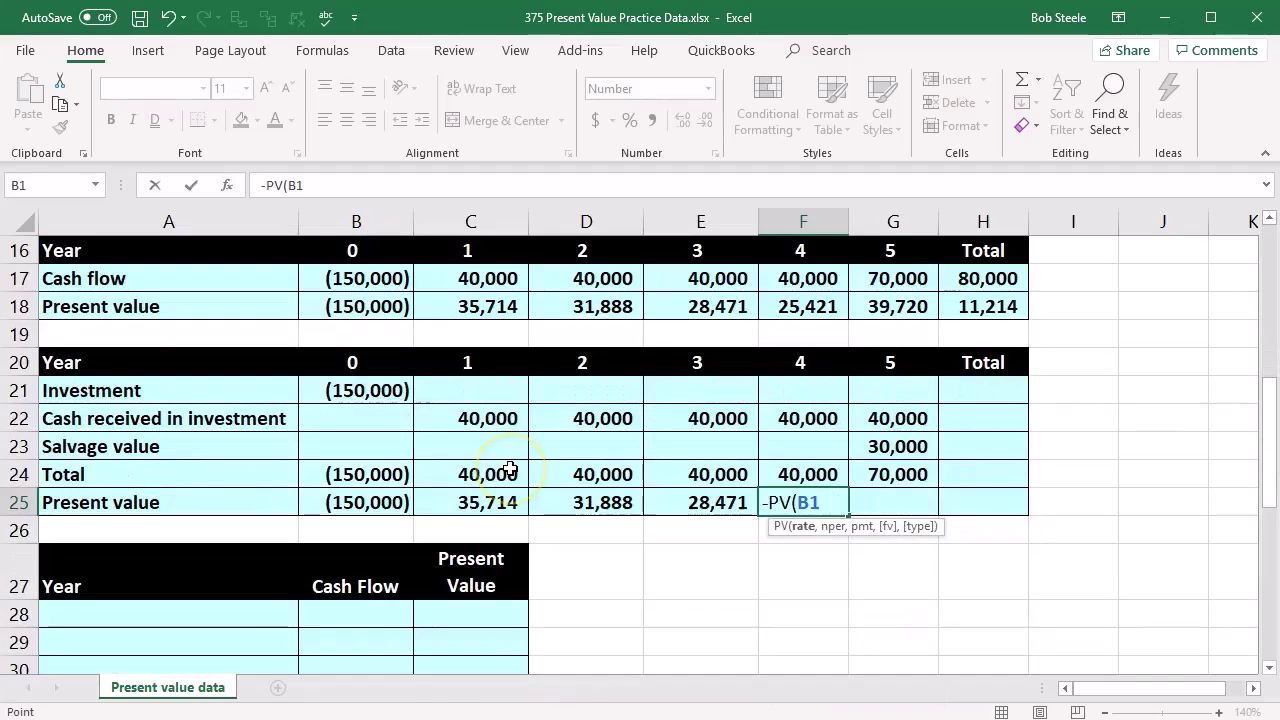
{"action": "type", "text": ","}
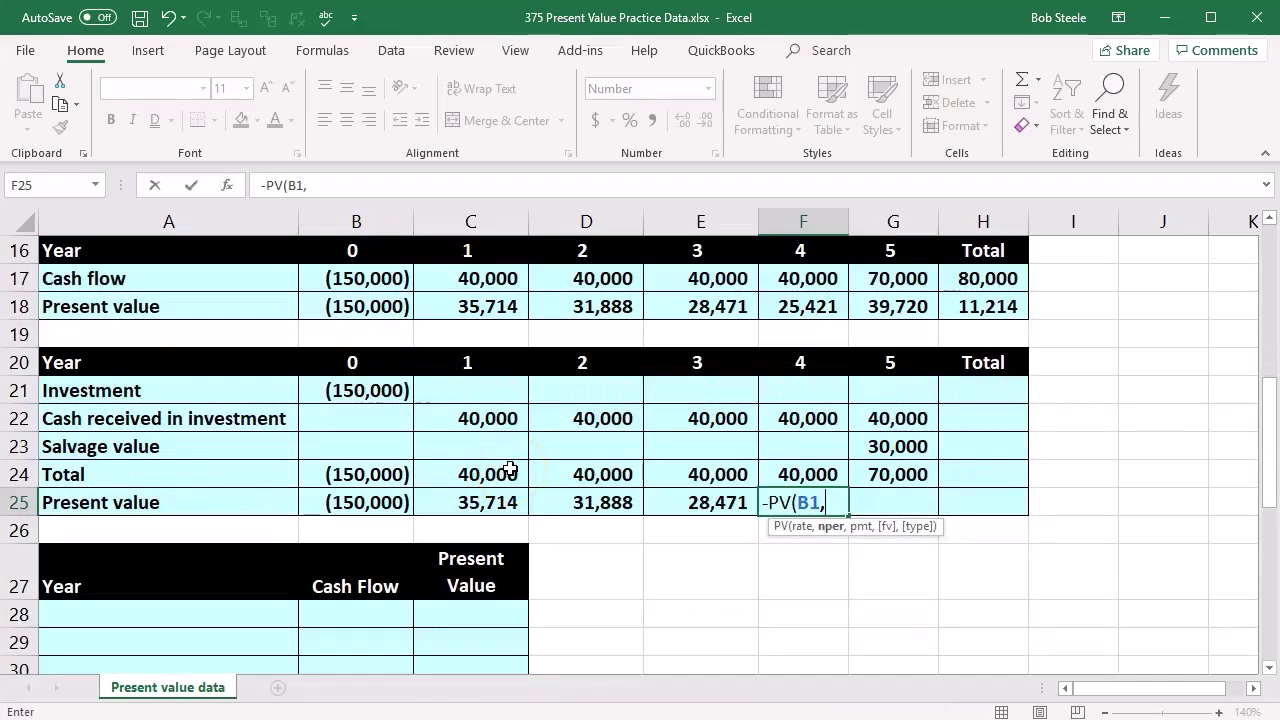
{"action": "left_click", "coordinate": [806, 364]}
{"action": "type", "text": ",0,"}
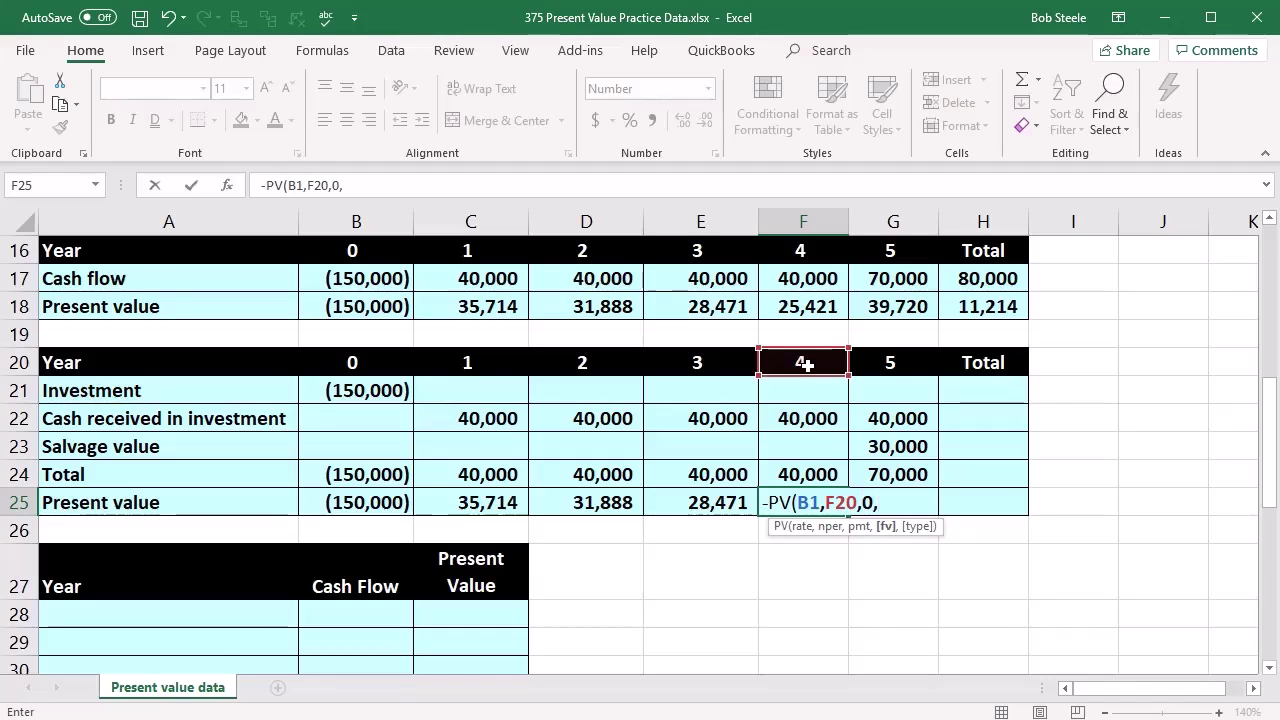
{"action": "left_click", "coordinate": [815, 478]}
{"action": "key", "text": "Tab"}
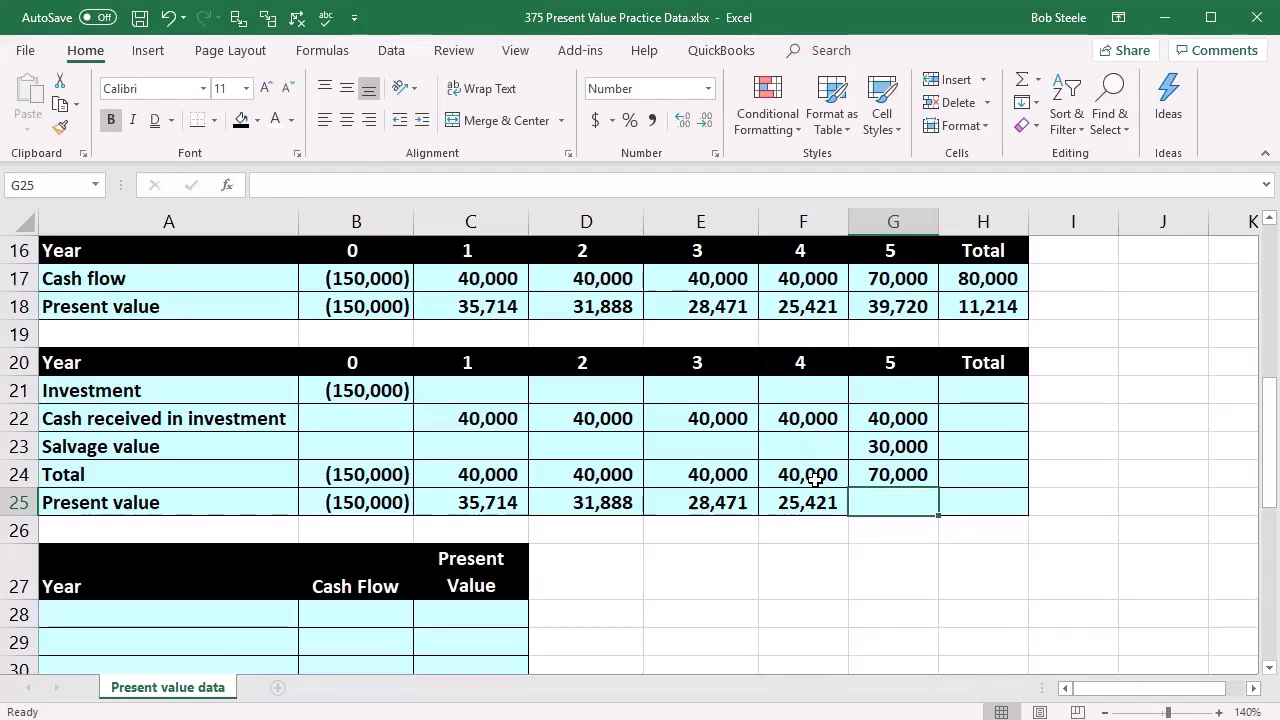
Calculate the present value of the year 5 total in G25 with -PV(B1,G20,0,G24).
{"action": "type", "text": "-pv"}
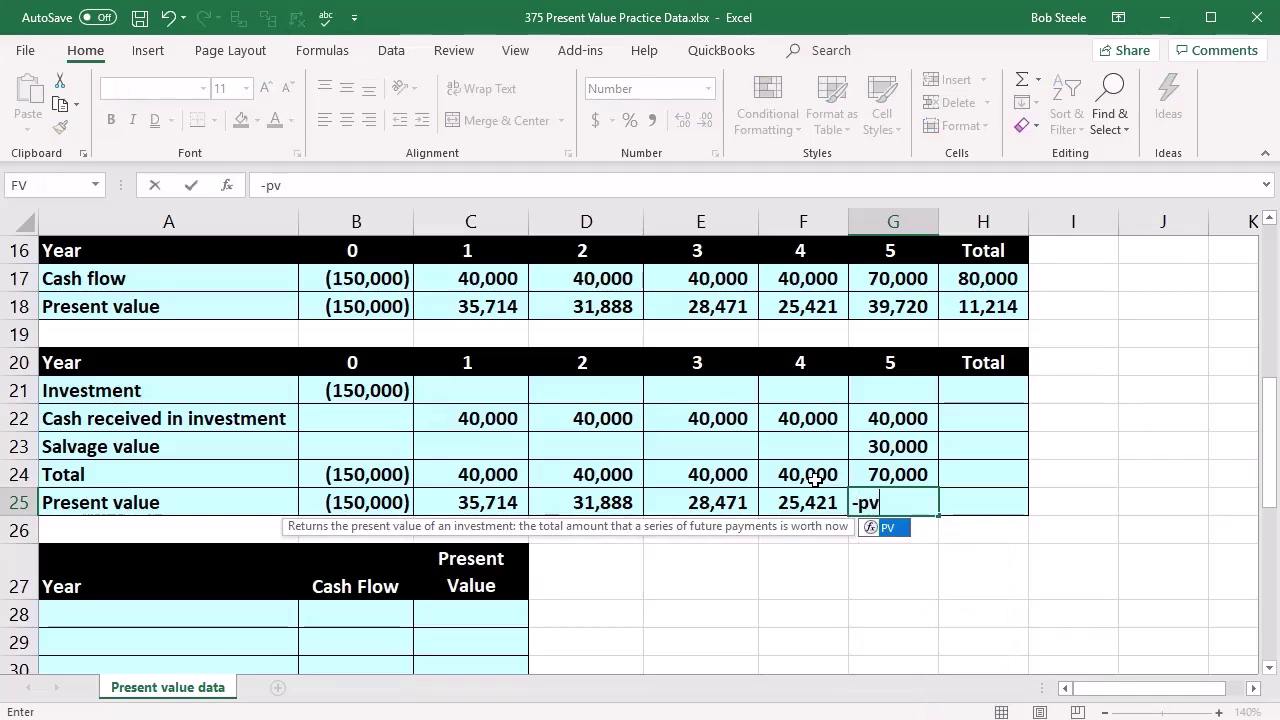
{"action": "double_click", "coordinate": [868, 528]}
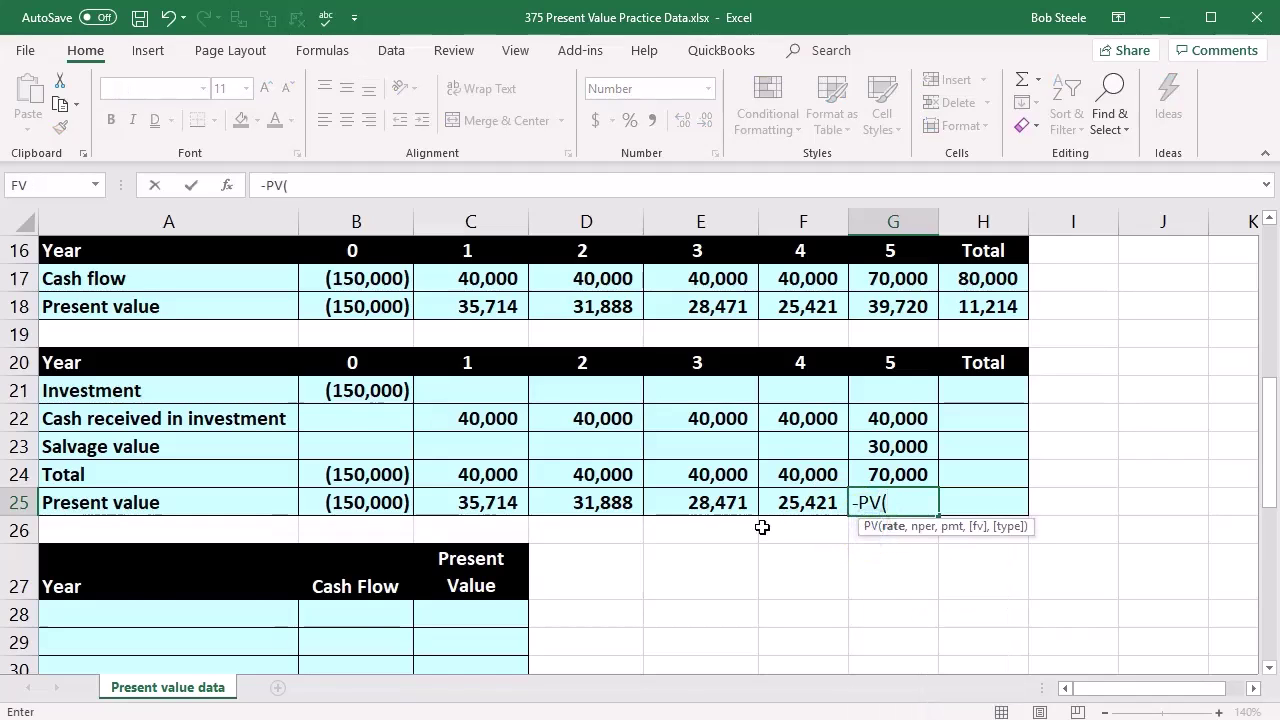
{"action": "scroll", "coordinate": [510, 246], "scroll_direction": "up", "scroll_amount": 5}
{"action": "left_click", "coordinate": [366, 249]}
{"action": "scroll", "coordinate": [586, 329], "scroll_direction": "down", "scroll_amount": 4}
{"action": "type", "text": ","}
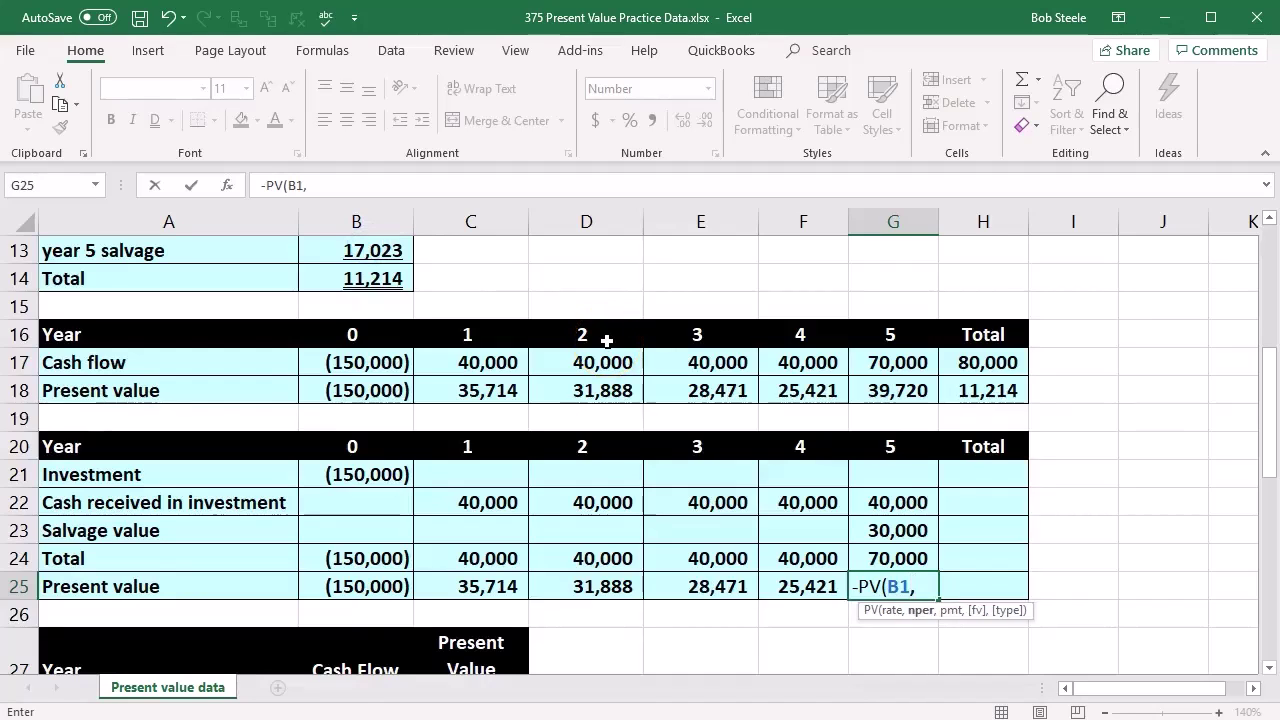
{"action": "left_click", "coordinate": [903, 447]}
{"action": "type", "text": ","}
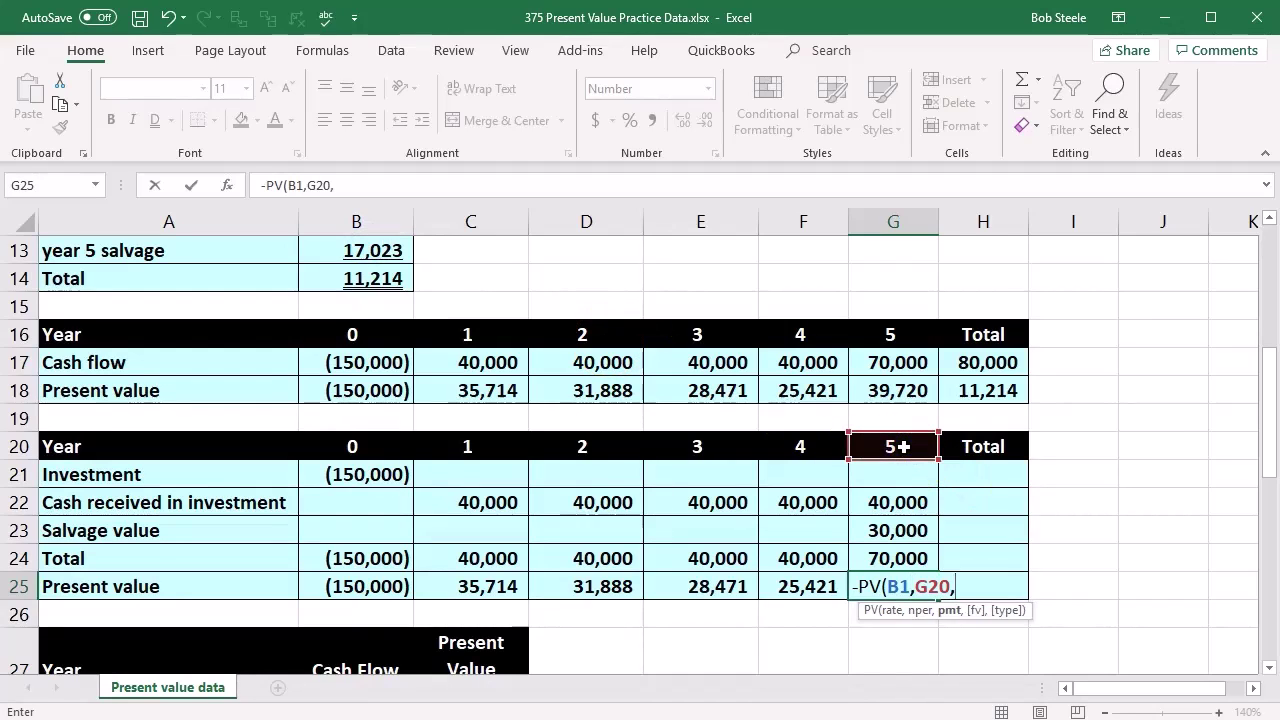
{"action": "left_click", "coordinate": [893, 557]}
{"action": "key", "text": "BackSpace"}
{"action": "key", "text": "BackSpace"}
{"action": "key", "text": "BackSpace"}
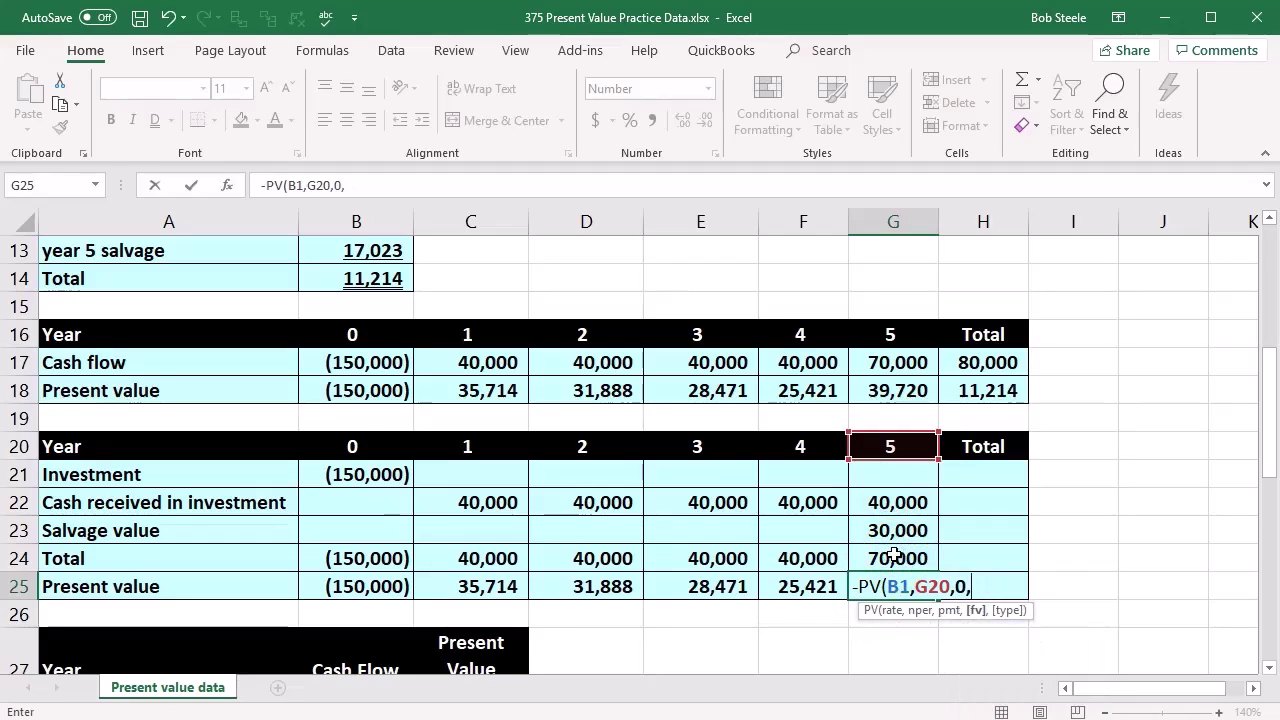
{"action": "type", "text": "0,"}
{"action": "left_click", "coordinate": [893, 557]}
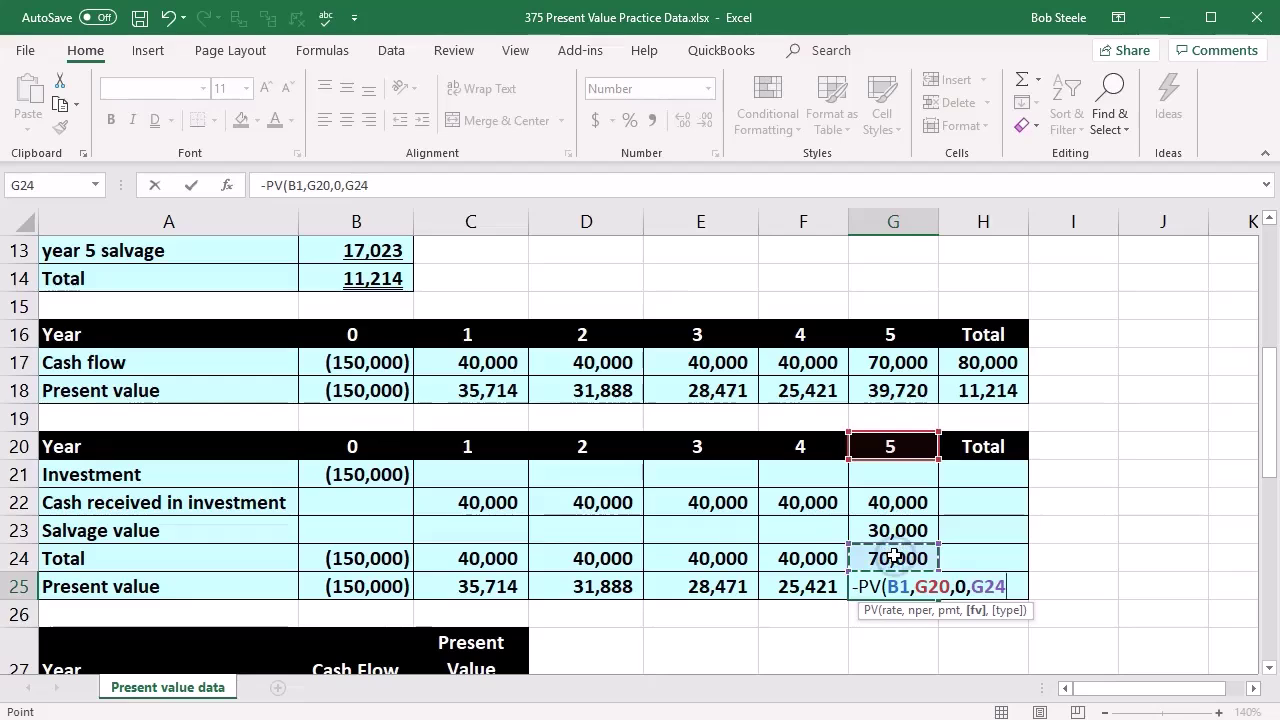
{"action": "key", "text": "Return"}
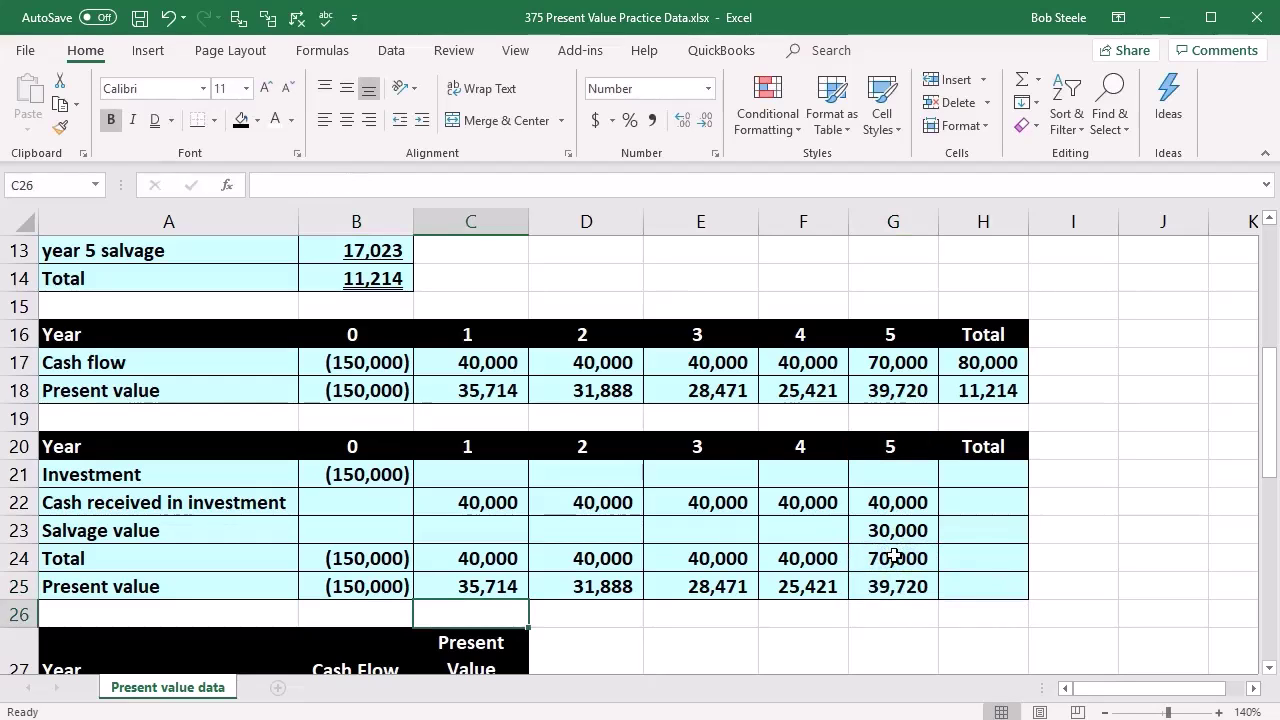
Total the present values in H25 with =SUM(B25:G25) and compare the result with the total in H18.
{"action": "left_click", "coordinate": [980, 578]}
{"action": "type", "text": "=sum("}
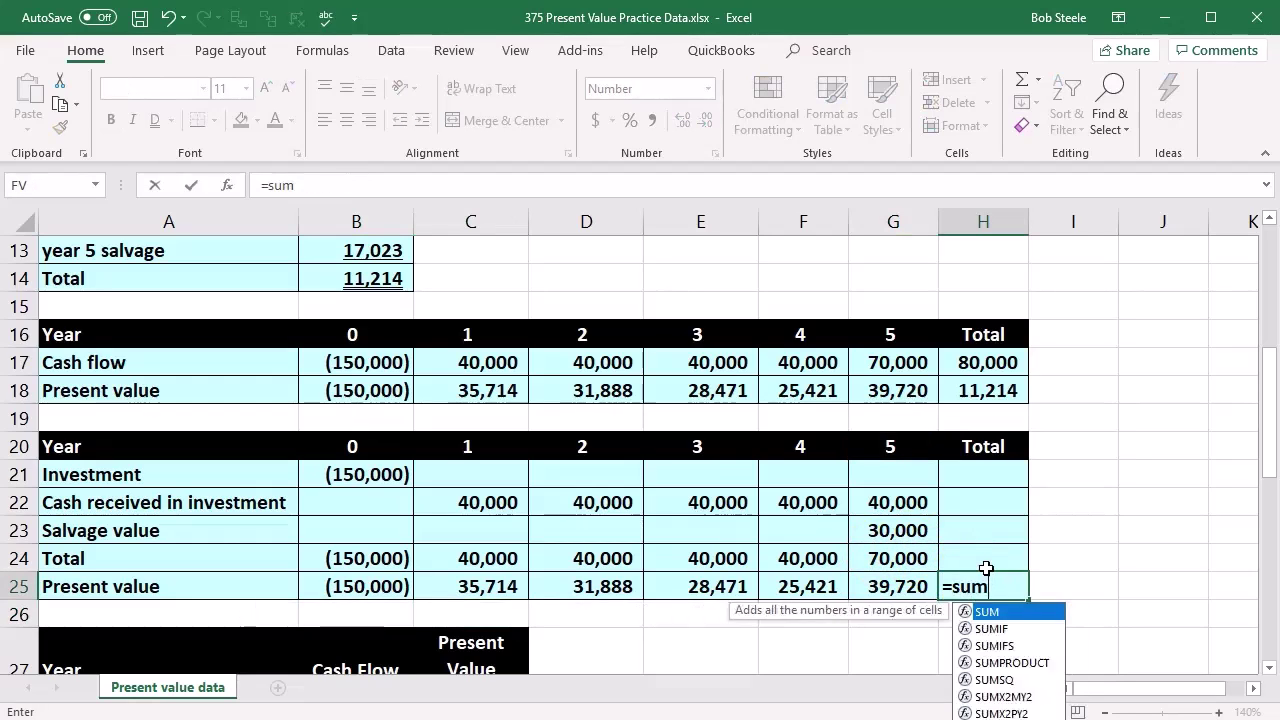
{"action": "key", "text": "Left"}
{"action": "key", "text": "shift+Left"}
{"action": "key", "text": "shift+Left"}
{"action": "key", "text": "shift+Left"}
{"action": "key", "text": "shift+Left"}
{"action": "key", "text": "shift+Left"}
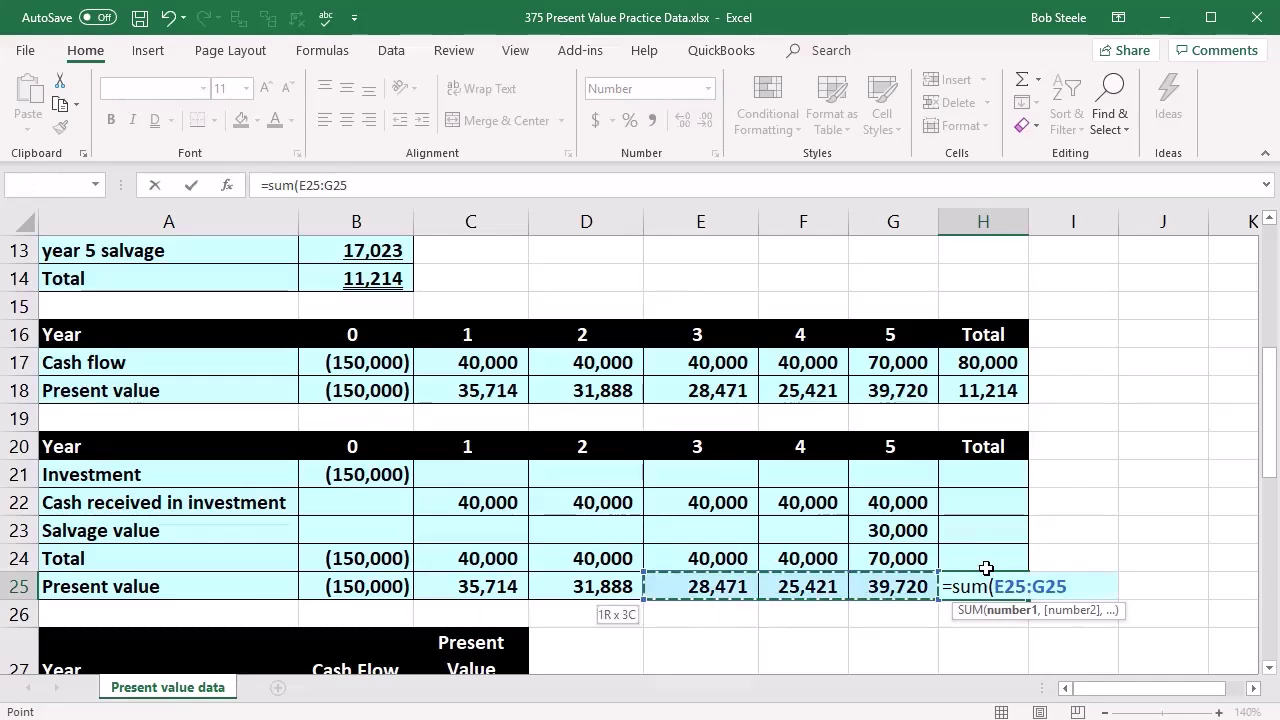
{"action": "key", "text": "Return"}
{"action": "left_click", "coordinate": [1014, 627]}
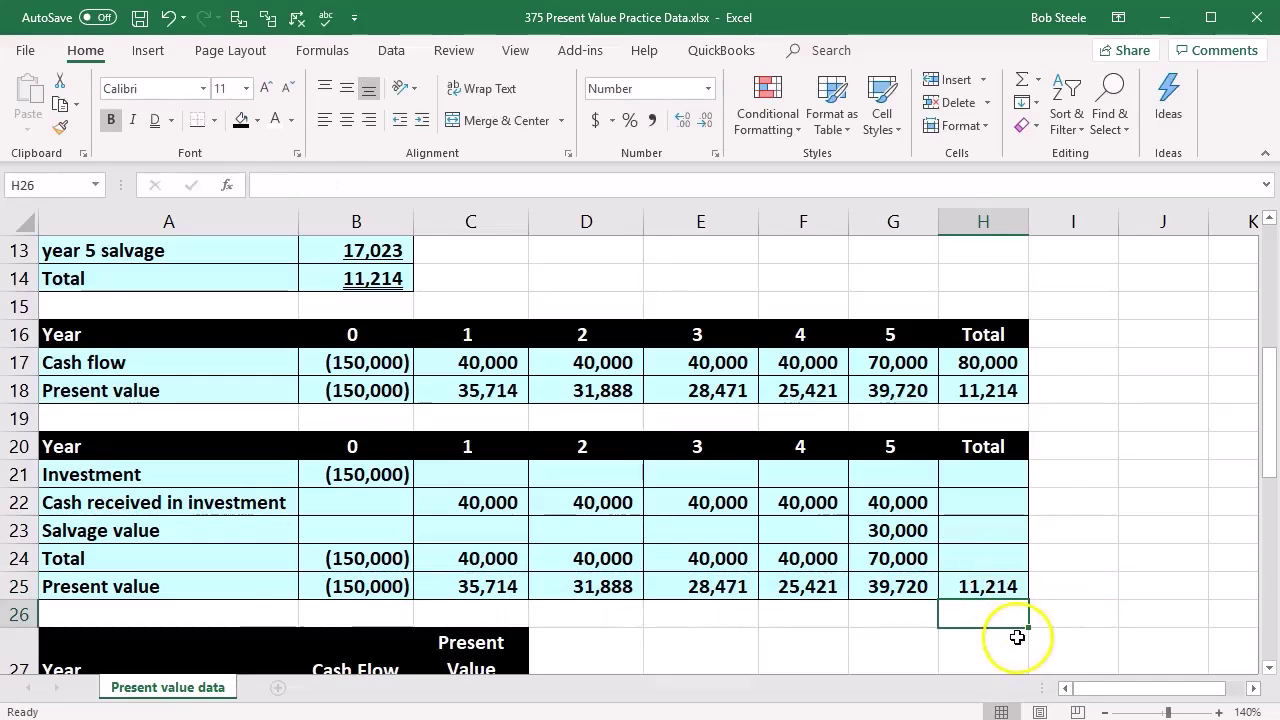
{"action": "left_click", "coordinate": [987, 389]}
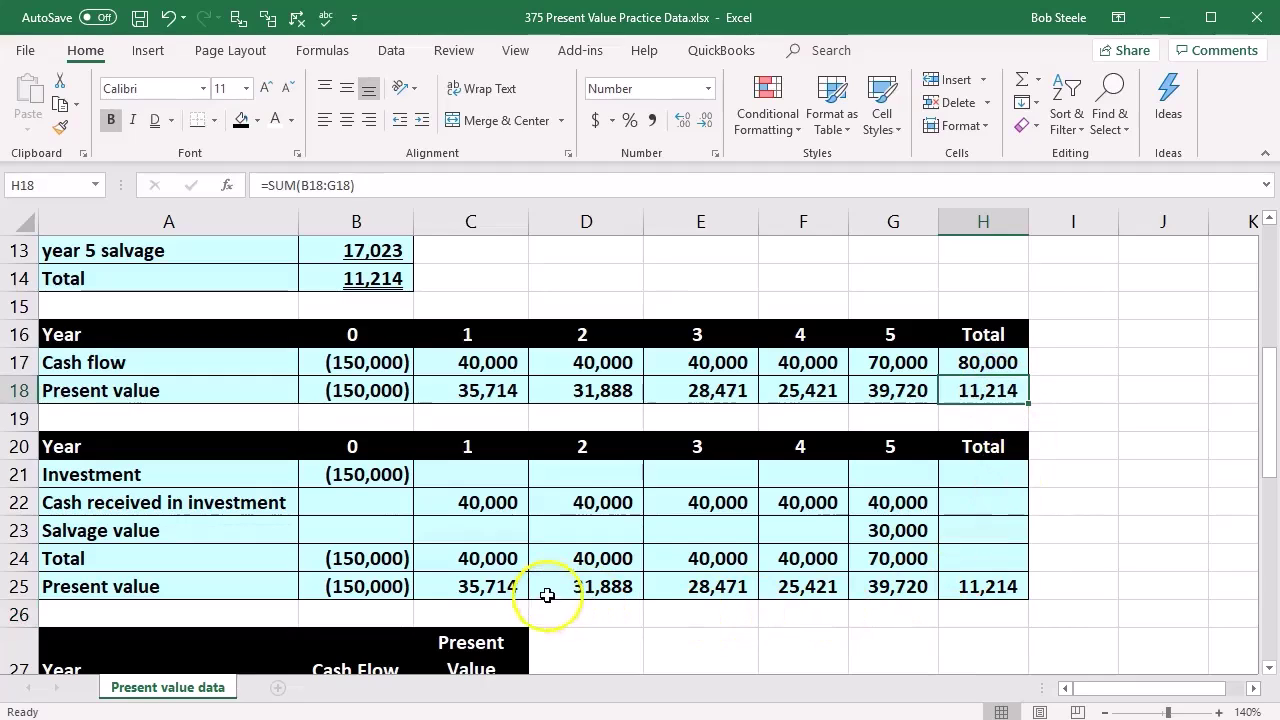
Clear the present value formulas for years 2 to 5 in D25:G25 and review the year 1 formula in C25.
{"action": "left_click_drag", "start_coordinate": [543, 594], "coordinate": [865, 589]}
{"action": "key", "text": "Delete"}
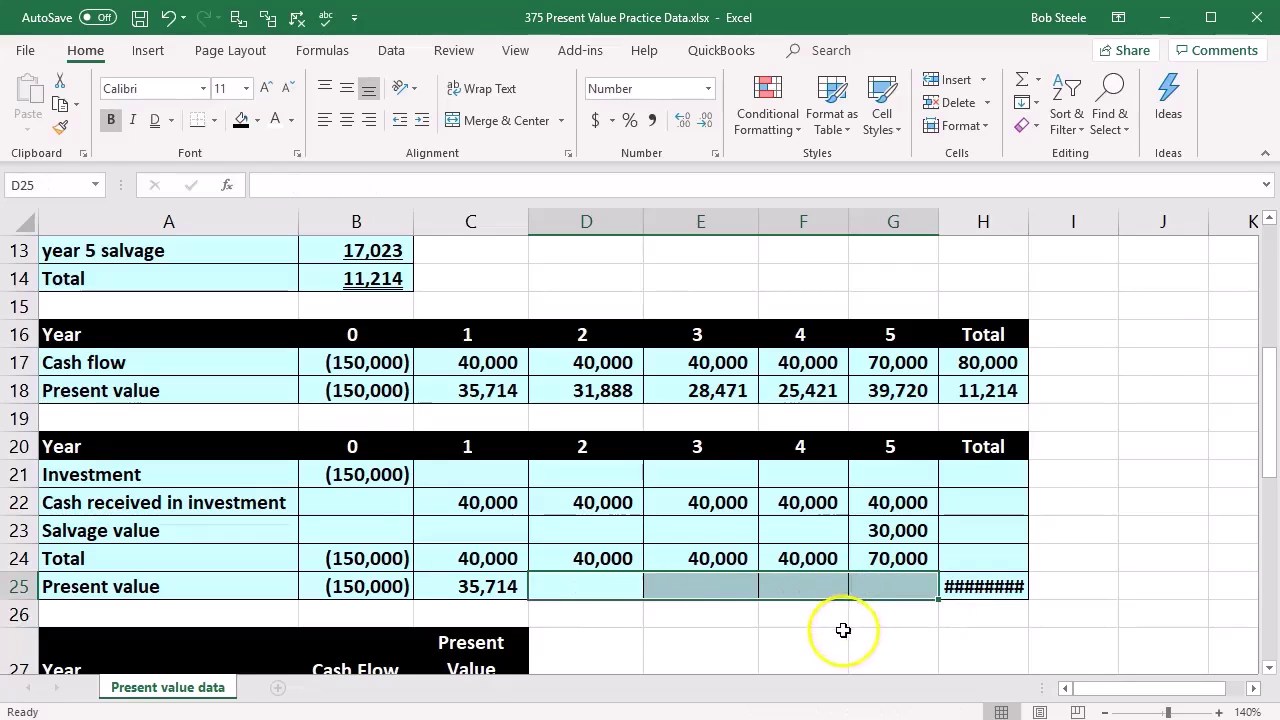
{"action": "left_click", "coordinate": [832, 634]}
{"action": "left_click", "coordinate": [488, 588]}
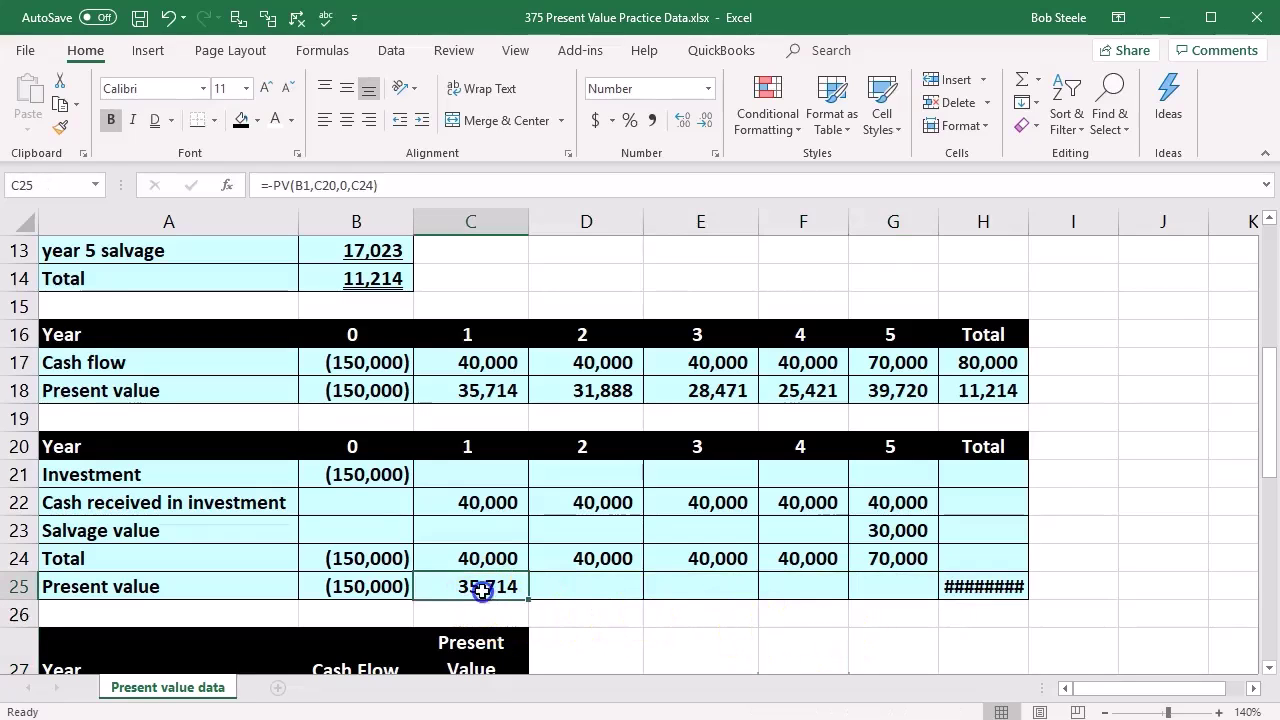
{"action": "double_click", "coordinate": [506, 590]}
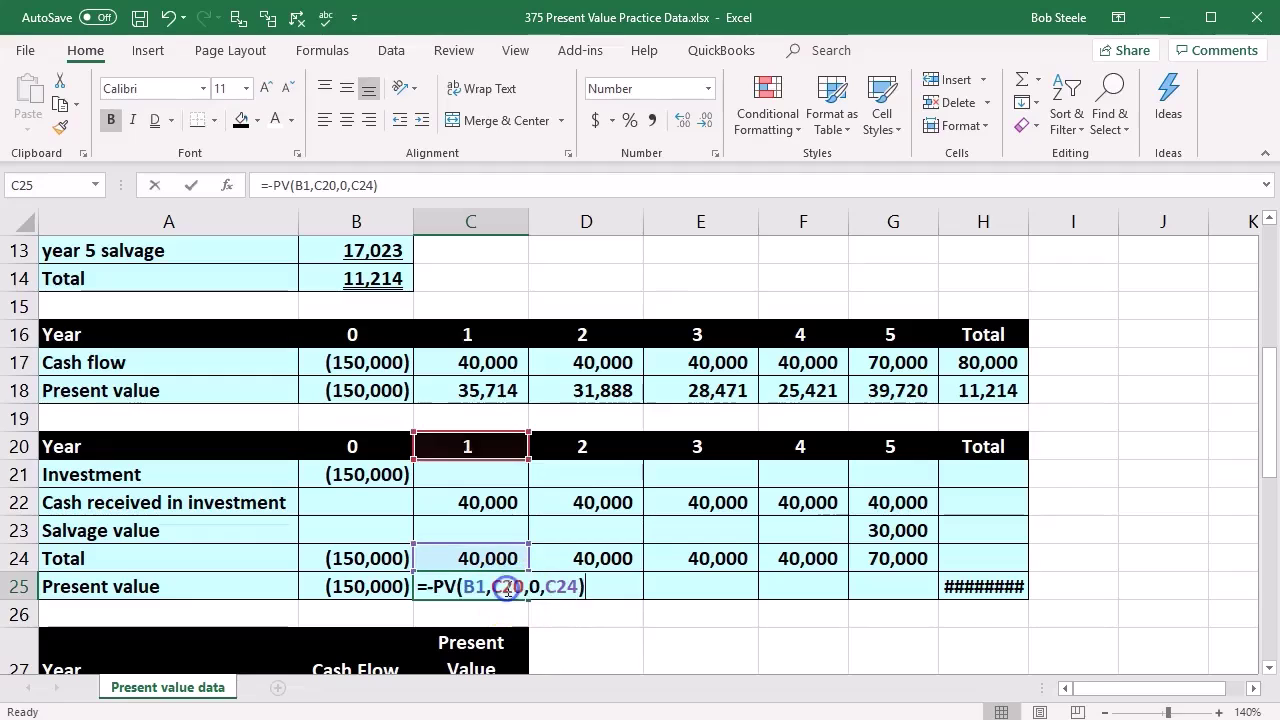
{"action": "key", "text": "Escape"}
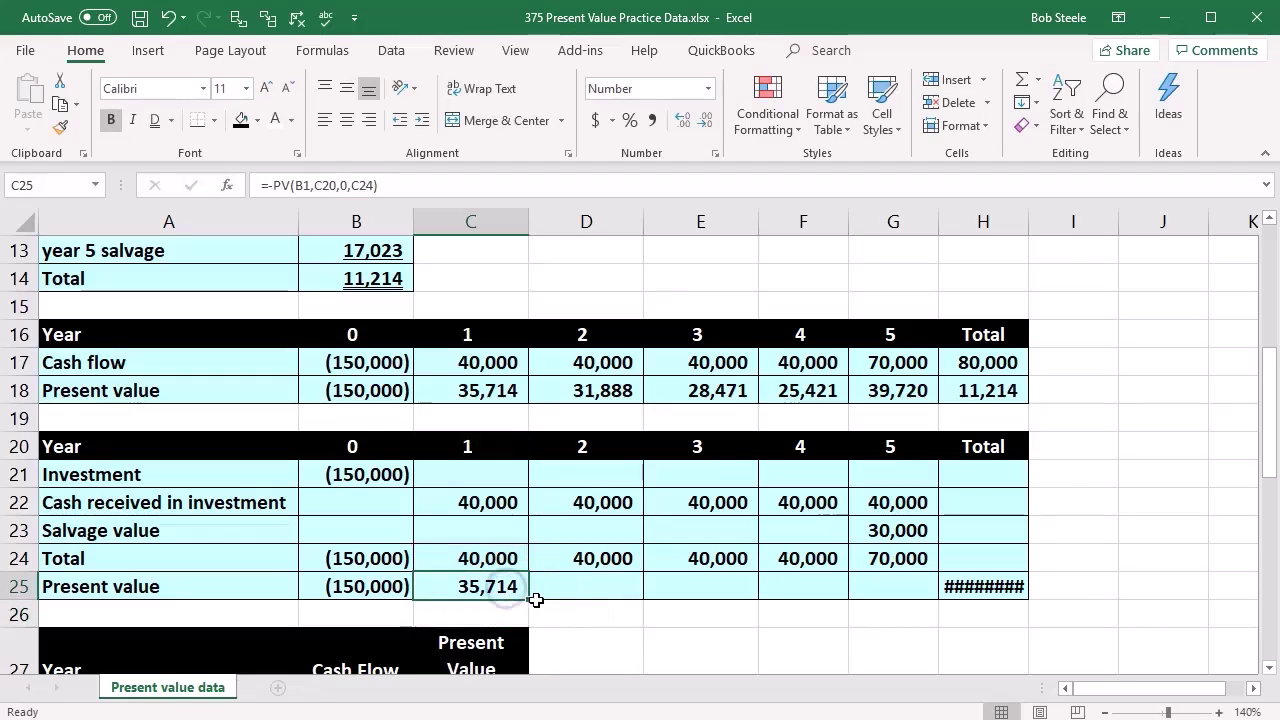
Fill the present value formula from C25 into D25 and inspect which rate cell the copied formula references.
{"action": "left_click_drag", "start_coordinate": [528, 599], "coordinate": [582, 621]}
{"action": "left_click", "coordinate": [586, 590]}
{"action": "double_click", "coordinate": [586, 592]}
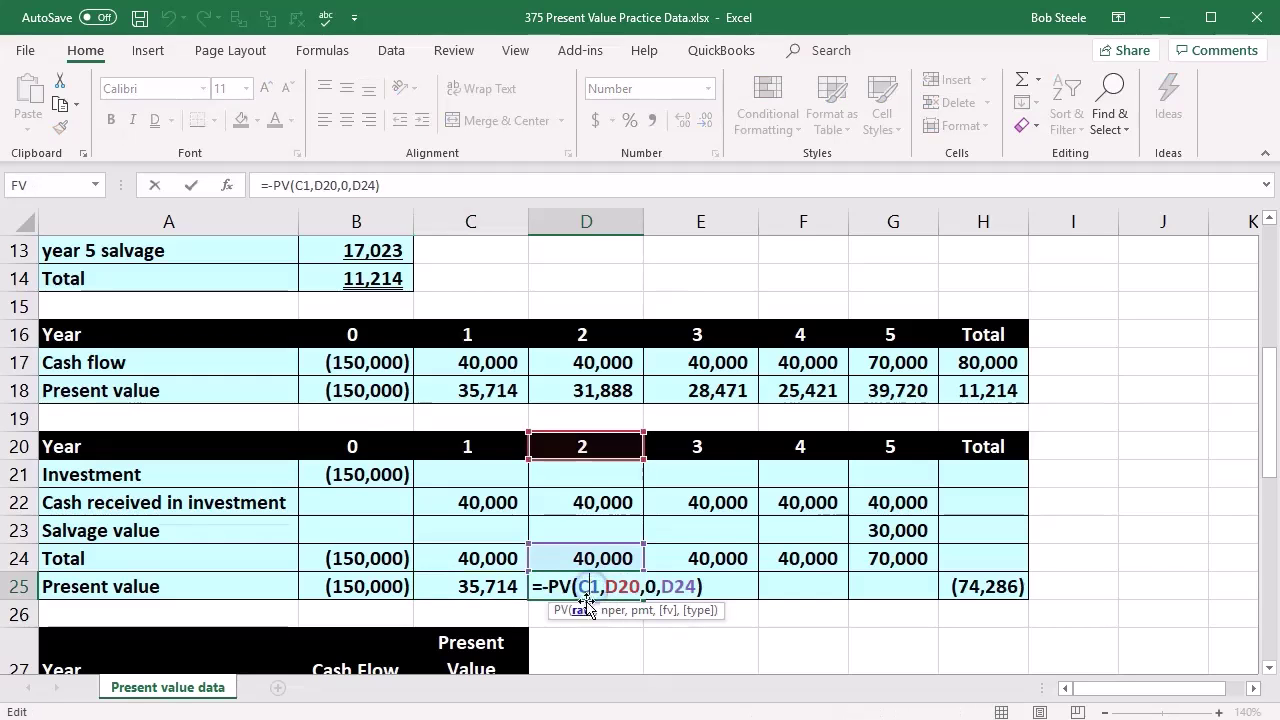
{"action": "scroll", "coordinate": [500, 537], "scroll_direction": "up", "scroll_amount": 4}
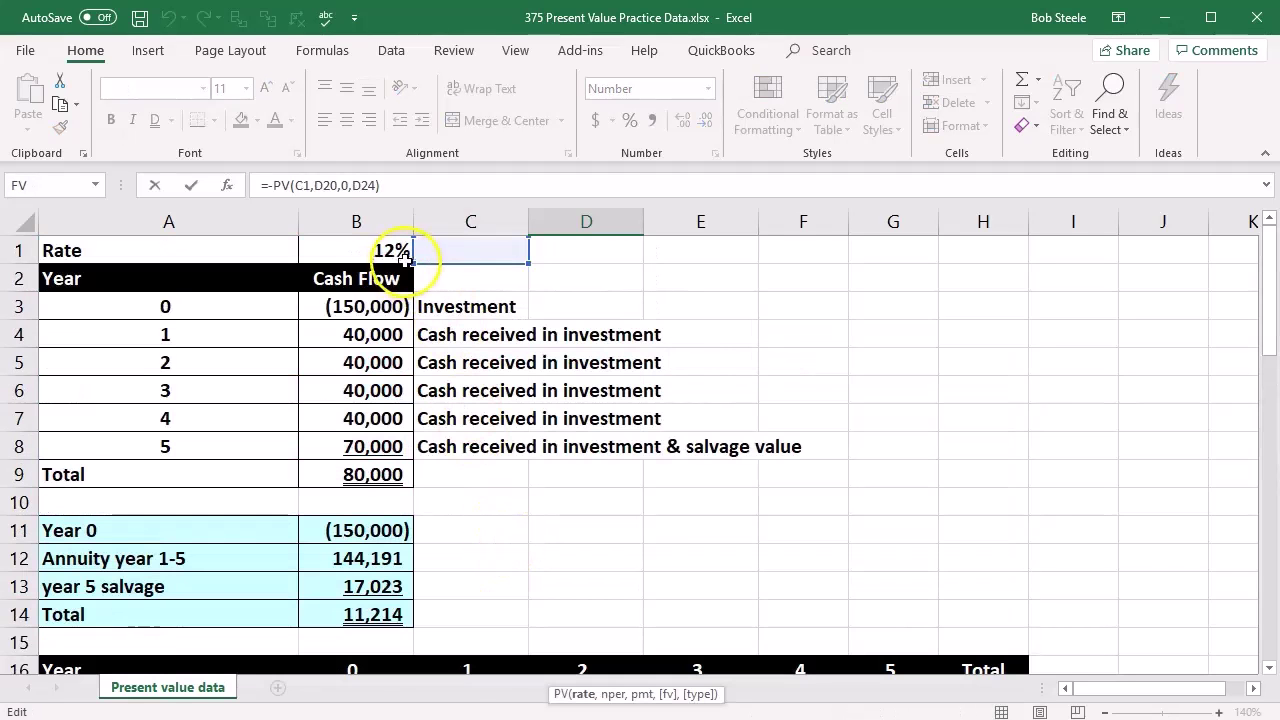
{"action": "scroll", "coordinate": [593, 438], "scroll_direction": "down", "scroll_amount": 1}
{"action": "scroll", "coordinate": [593, 438], "scroll_direction": "down", "scroll_amount": 4}
{"action": "key", "text": "Escape"}
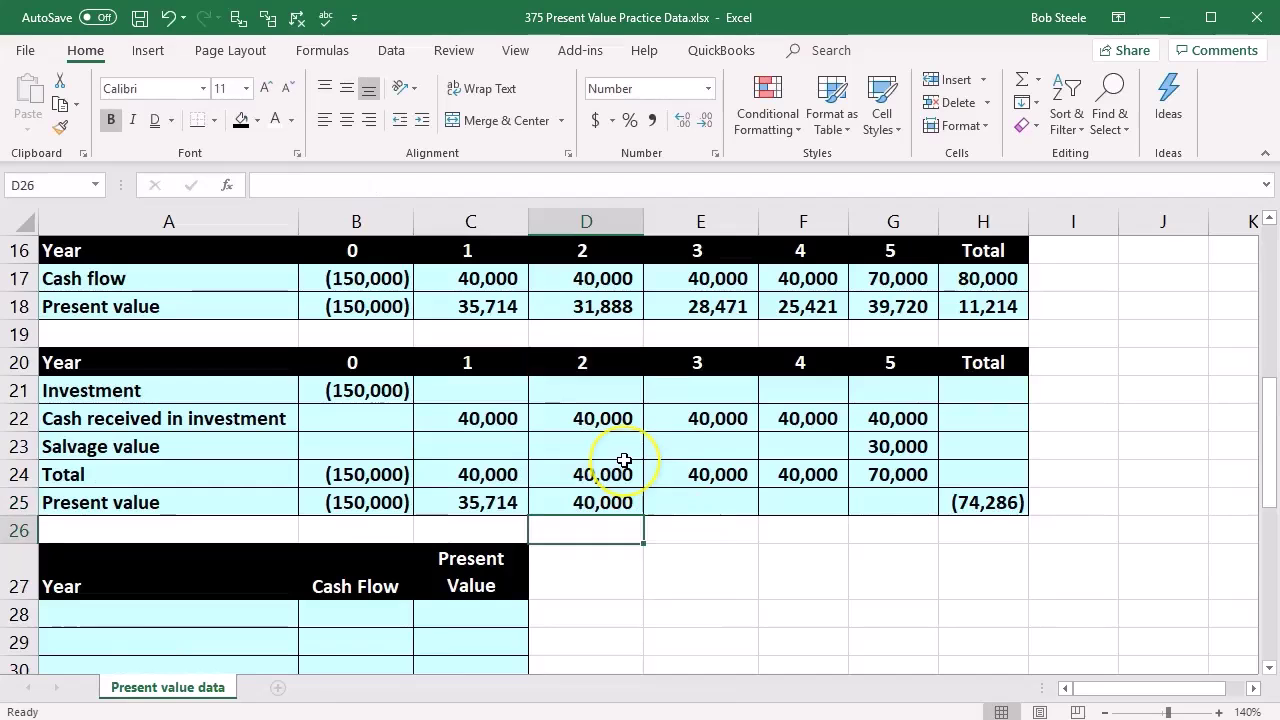
Clear the copied formula in D25 and make the rate reference in C25's present value formula absolute as $B$1.
{"action": "key", "text": "Delete"}
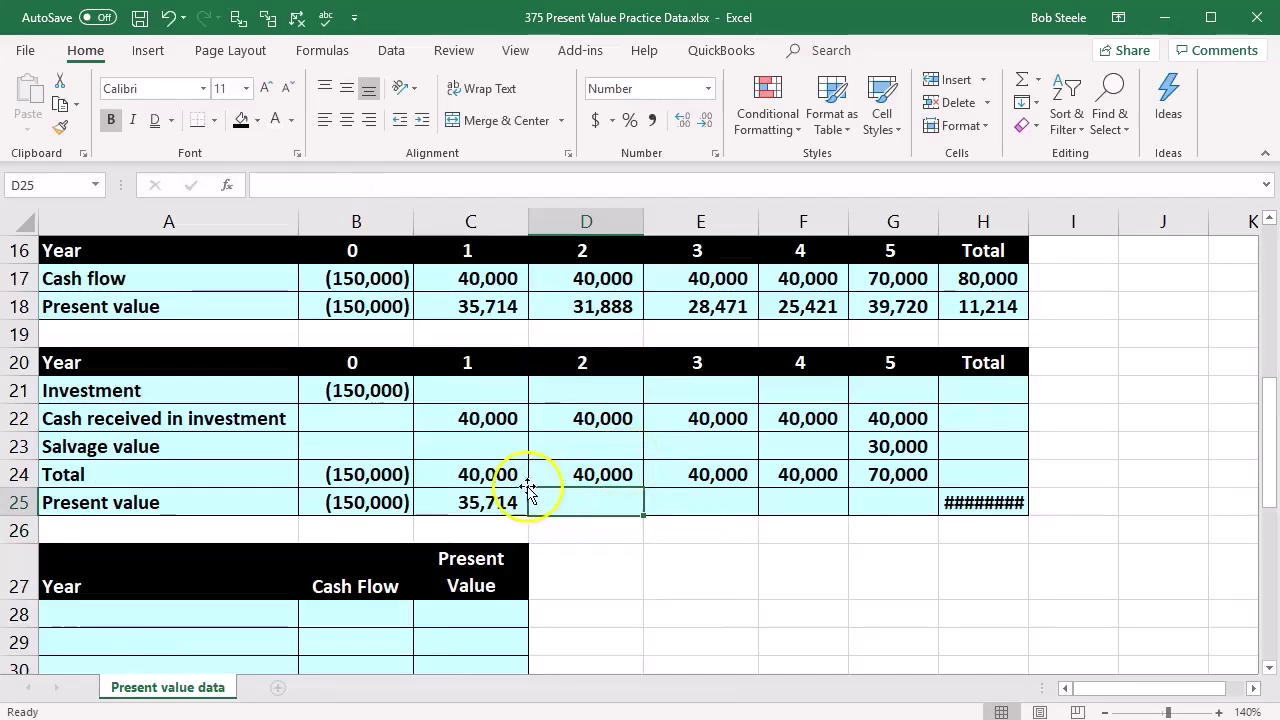
{"action": "double_click", "coordinate": [481, 503]}
{"action": "scroll", "coordinate": [481, 503], "scroll_direction": "up", "scroll_amount": 5}
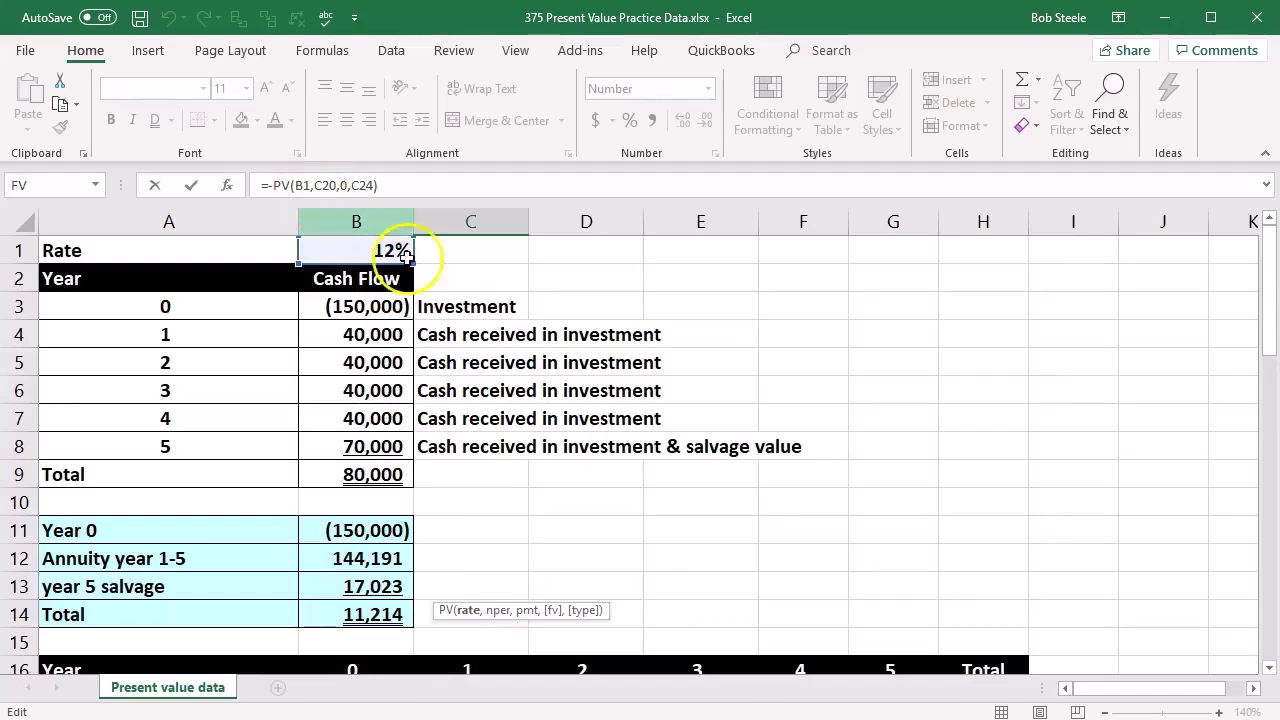
{"action": "scroll", "coordinate": [777, 491], "scroll_direction": "down", "scroll_amount": 5}
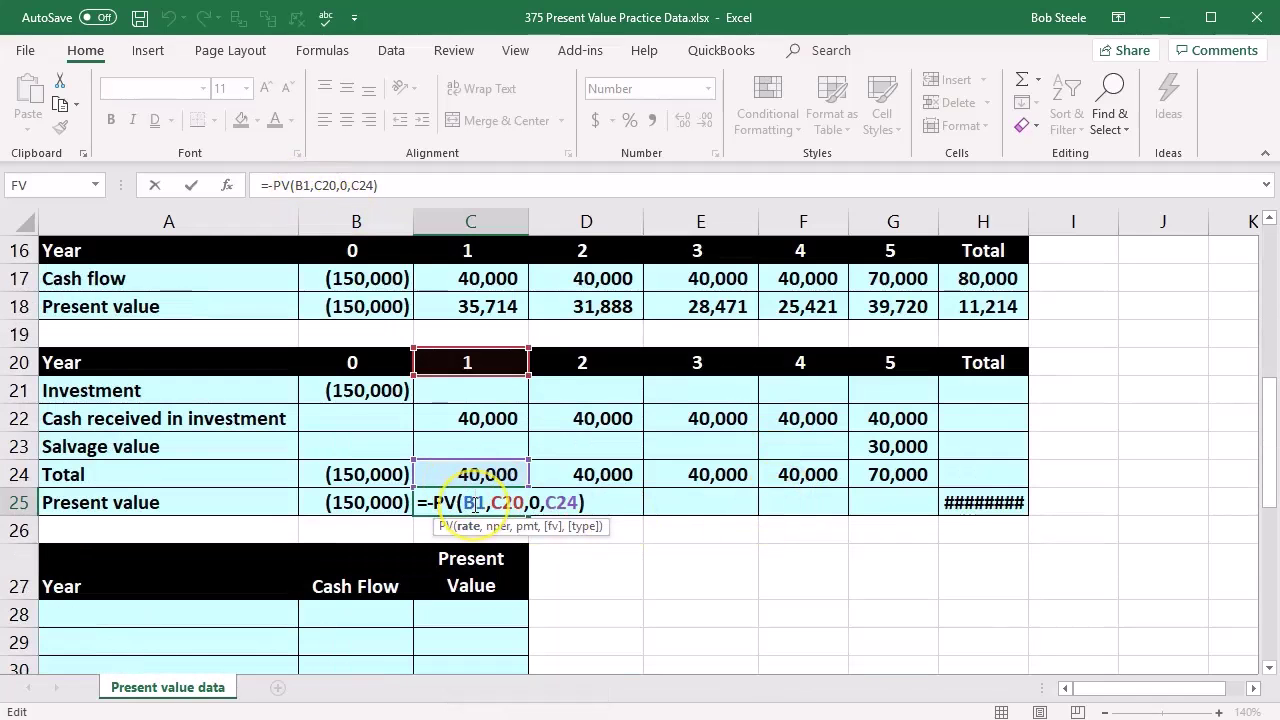
{"action": "key", "text": "F4"}
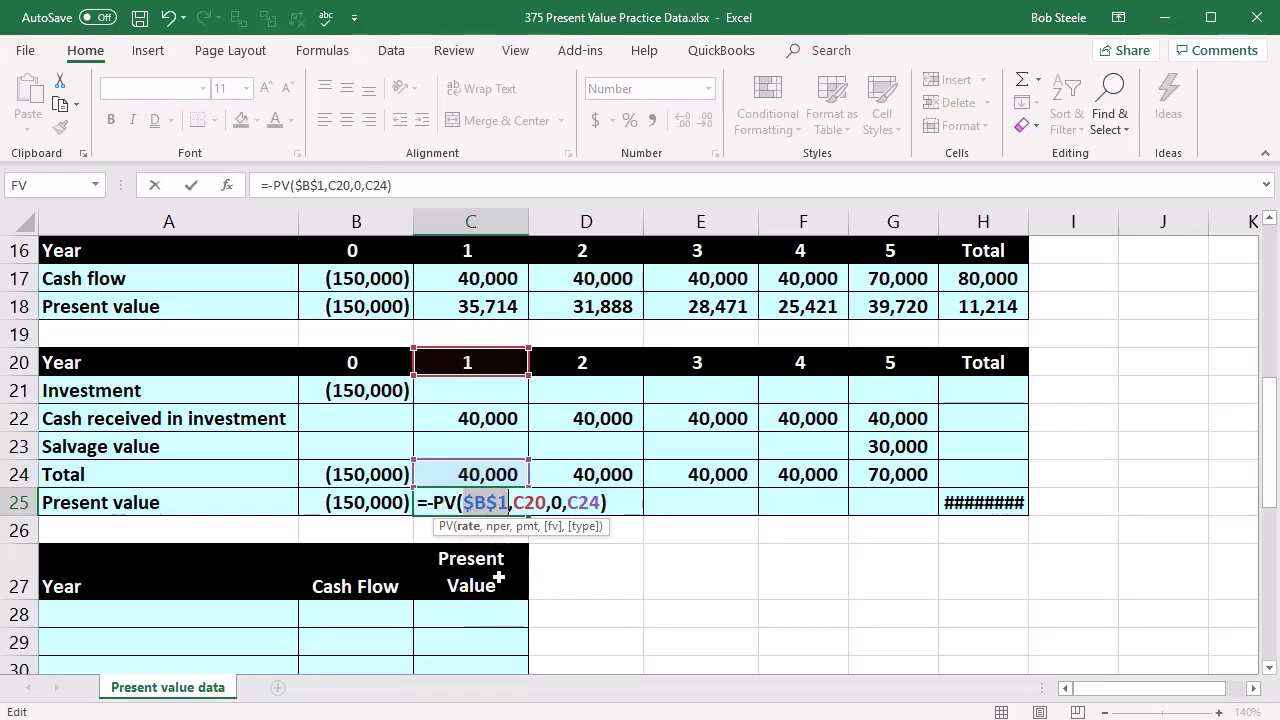
{"action": "key", "text": "Return"}
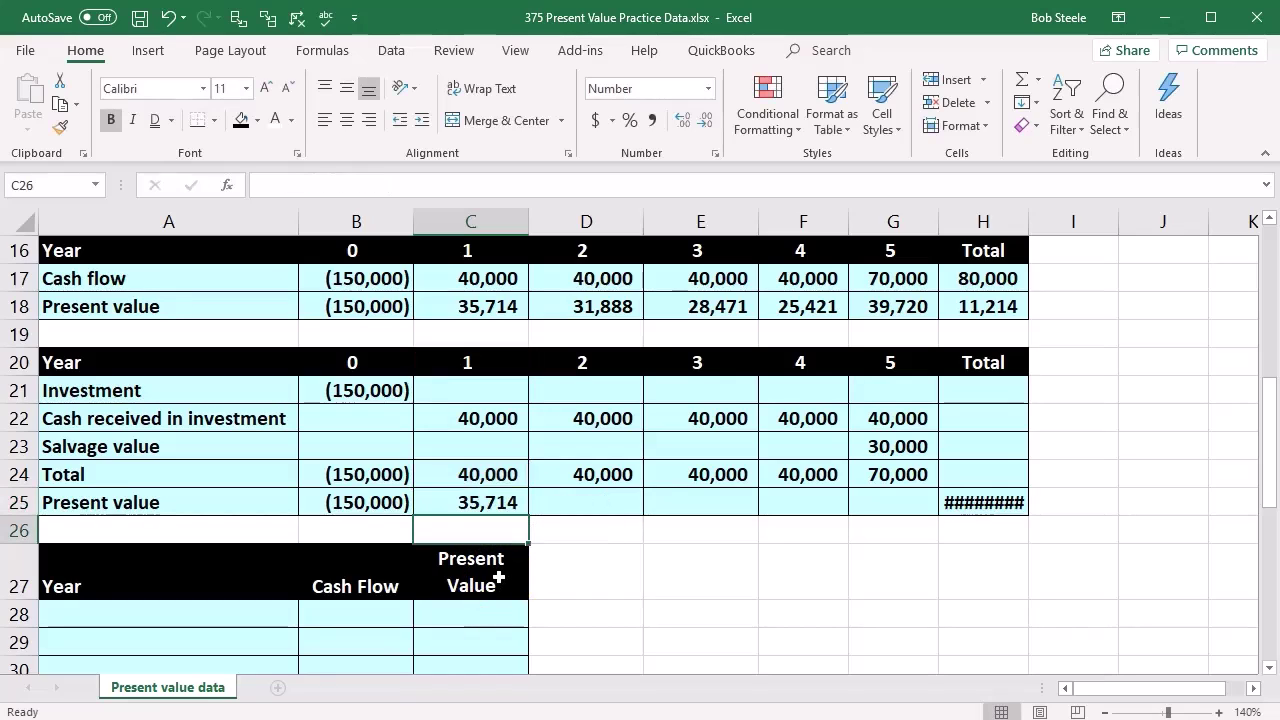
Fill the present value formula from C25 across years 2 to 5 in D25:G25.
{"action": "left_click", "coordinate": [492, 500]}
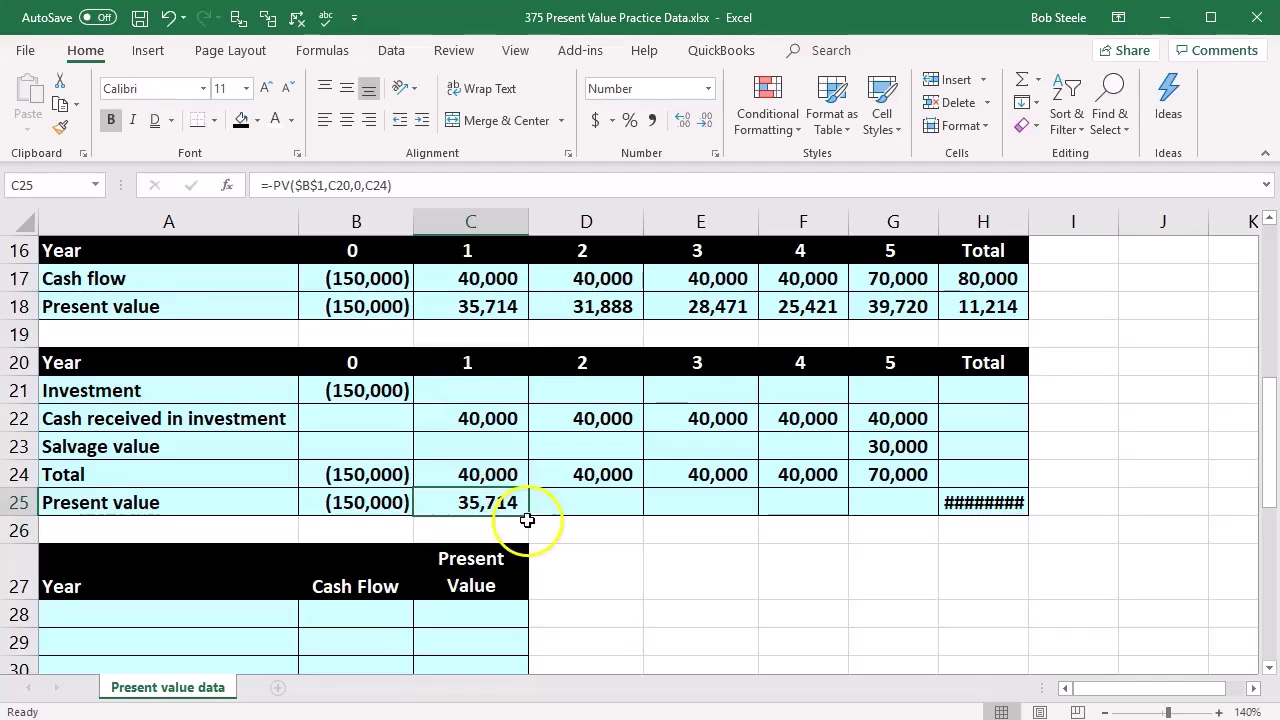
{"action": "left_click_drag", "start_coordinate": [528, 517], "coordinate": [905, 512]}
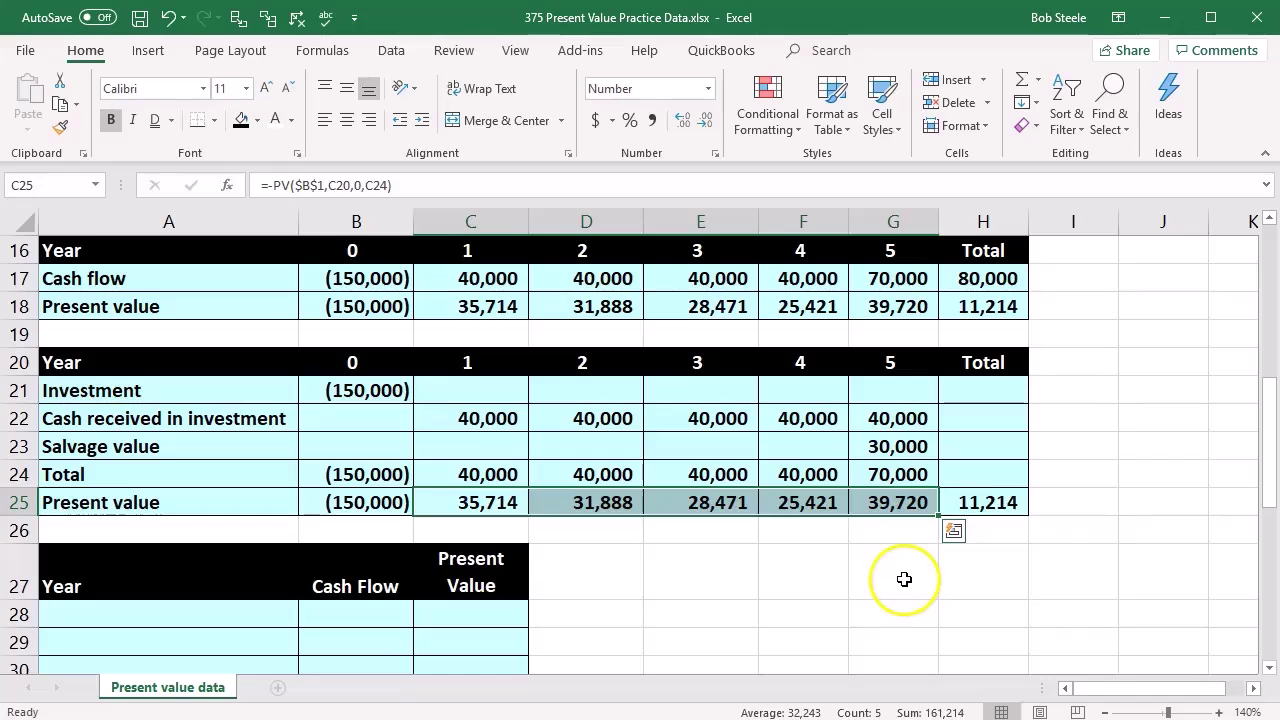
{"action": "left_click", "coordinate": [904, 579]}
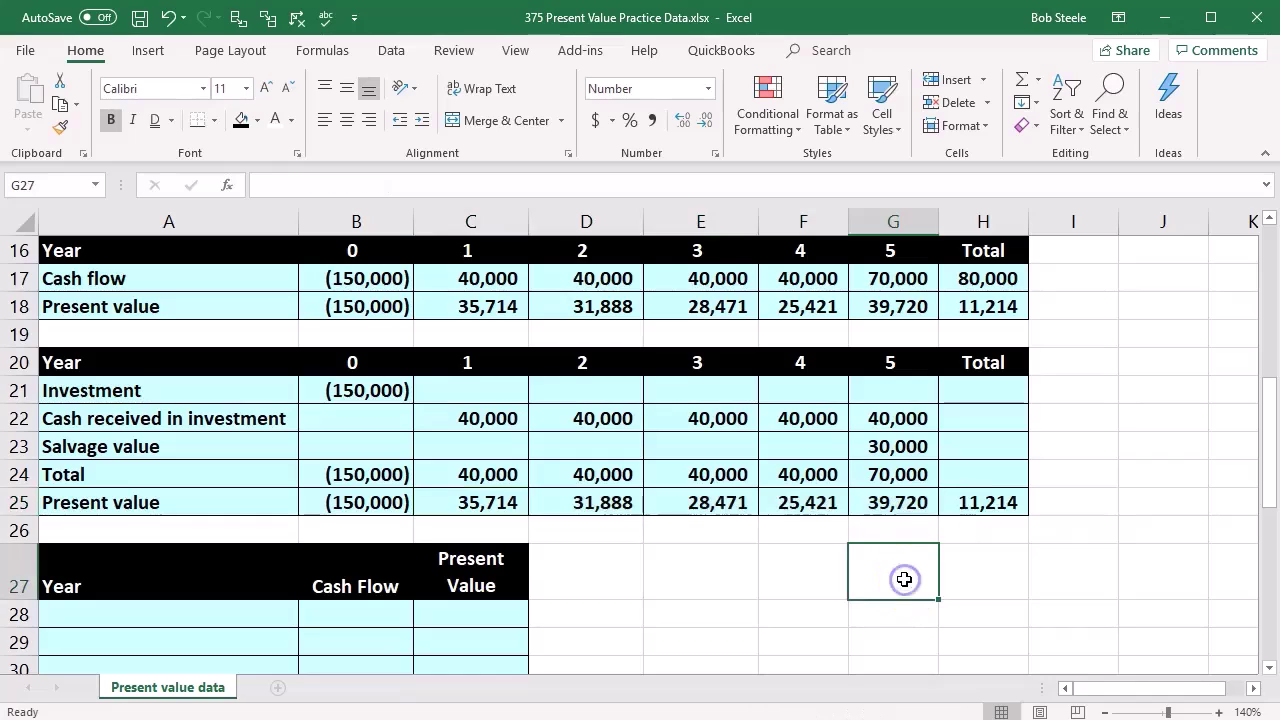
Total the investment row in H21 with =SUM(B21:G21) and widen column H slightly to fit the result.
{"action": "left_click", "coordinate": [980, 401]}
{"action": "type", "text": "="}
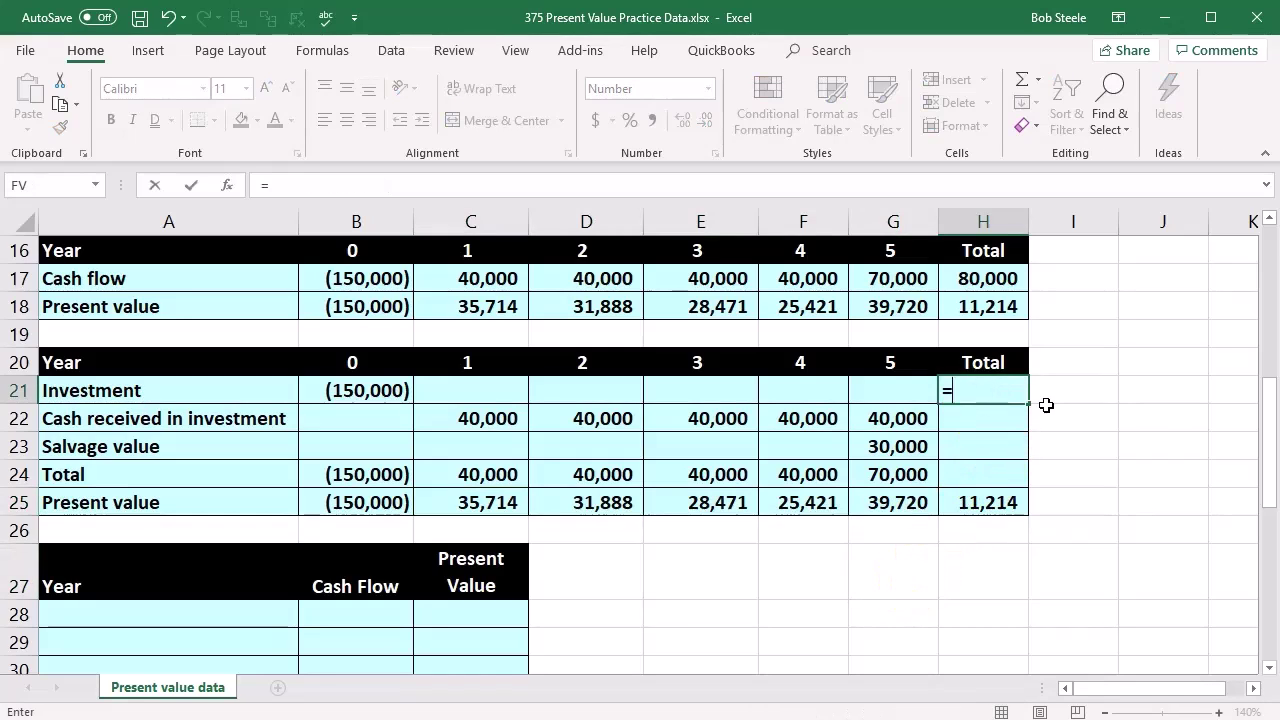
{"action": "type", "text": "sum("}
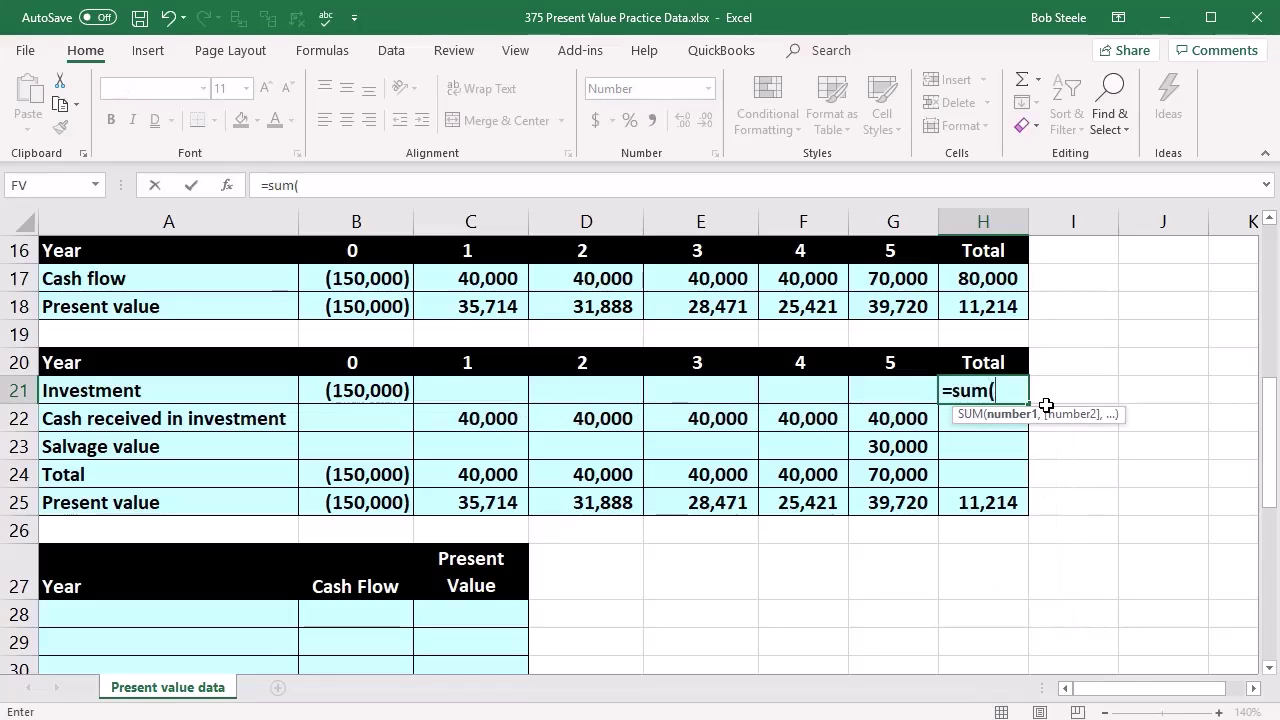
{"action": "key", "text": "Left"}
{"action": "key", "text": "shift+Left"}
{"action": "key", "text": "shift+Left"}
{"action": "key", "text": "shift+Left"}
{"action": "key", "text": "shift+Left"}
{"action": "key", "text": "shift+Left"}
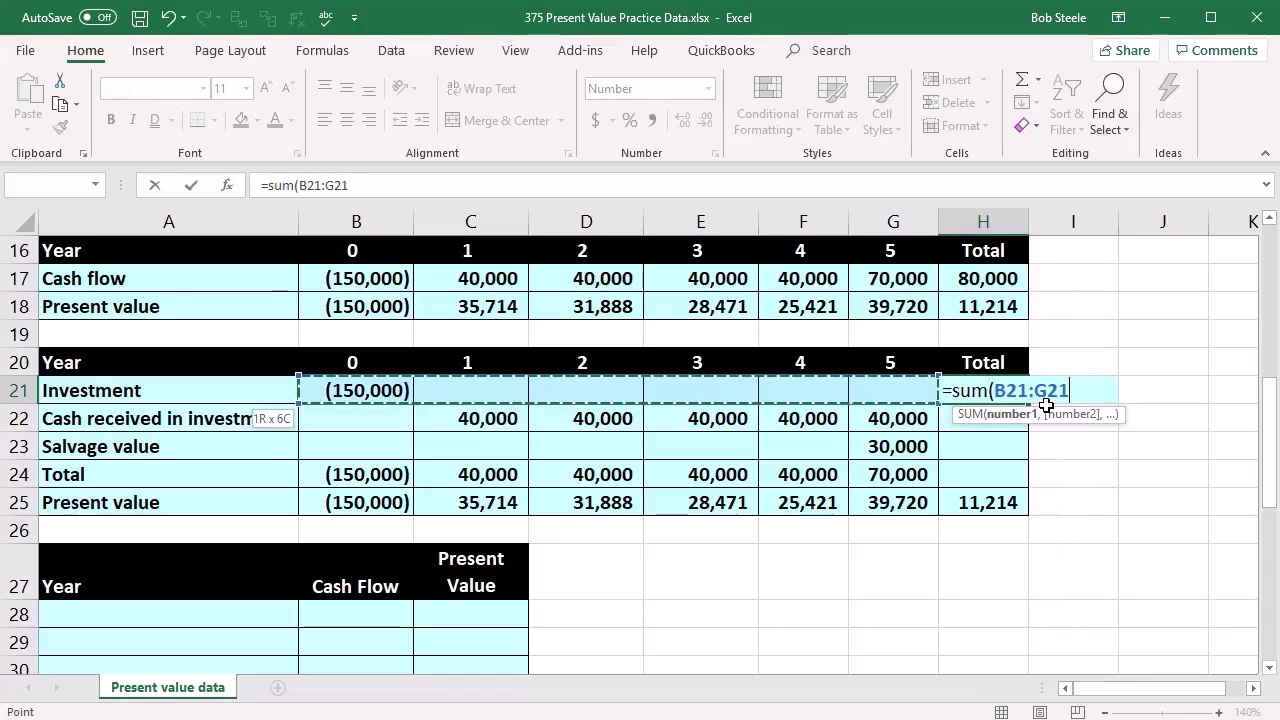
{"action": "key", "text": "Return"}
{"action": "left_click_drag", "start_coordinate": [1022, 222], "coordinate": [1031, 221]}
Fill the sum formula from H21 down to the cash received, salvage value and total rows in H22:H24.
{"action": "left_click", "coordinate": [997, 388]}
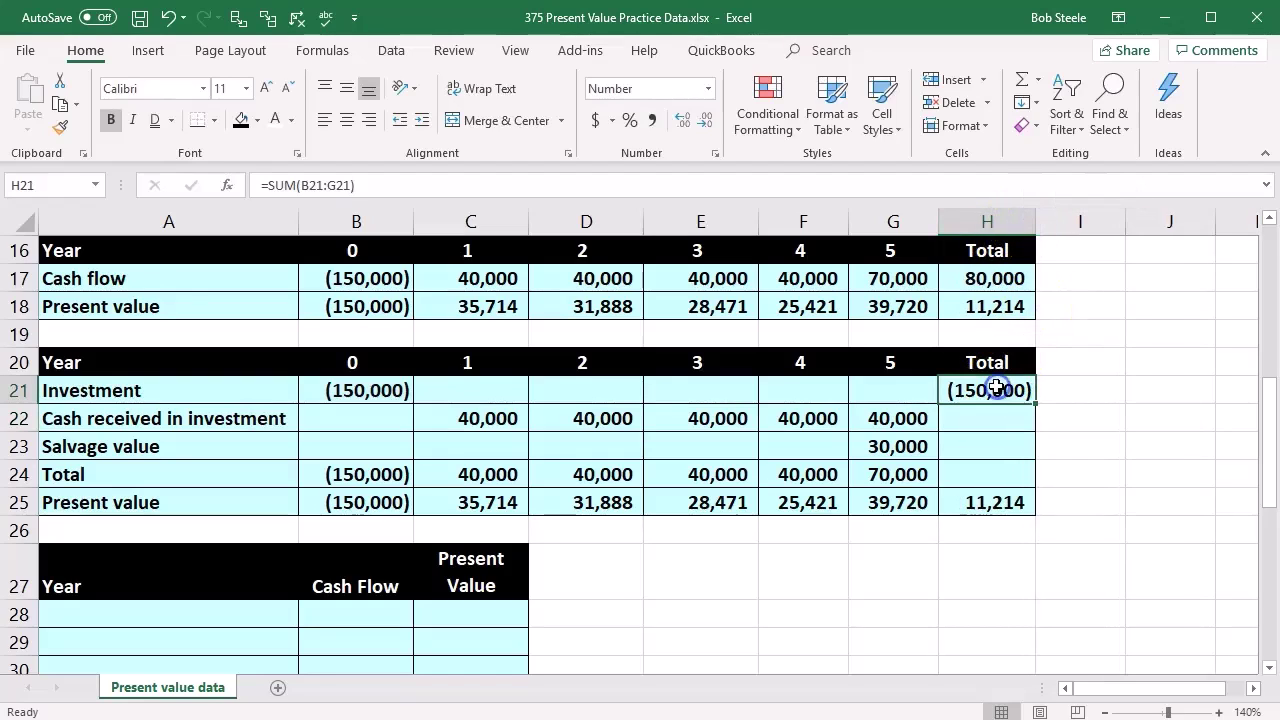
{"action": "left_click_drag", "start_coordinate": [1033, 401], "coordinate": [1025, 500]}
{"action": "left_click", "coordinate": [1150, 530]}
Check the sum of H21:H23 against the total in H24 and review each row's total through H25.
{"action": "left_click_drag", "start_coordinate": [990, 392], "coordinate": [995, 465]}
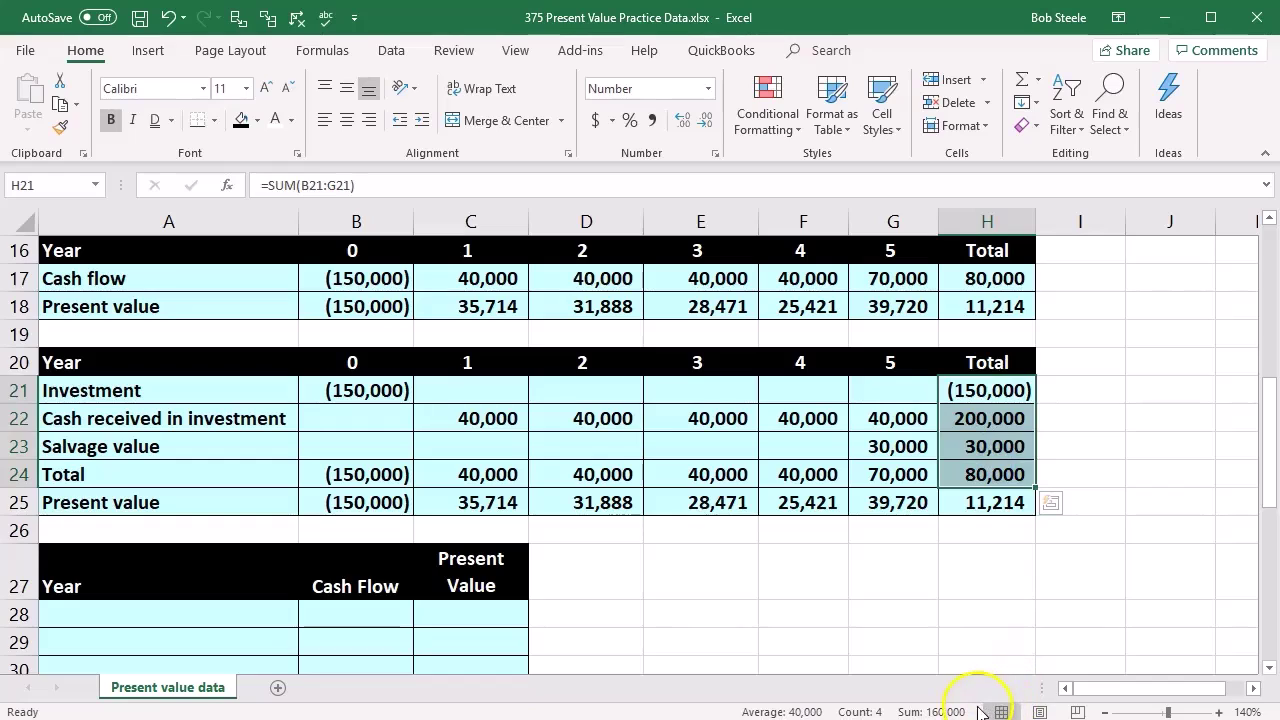
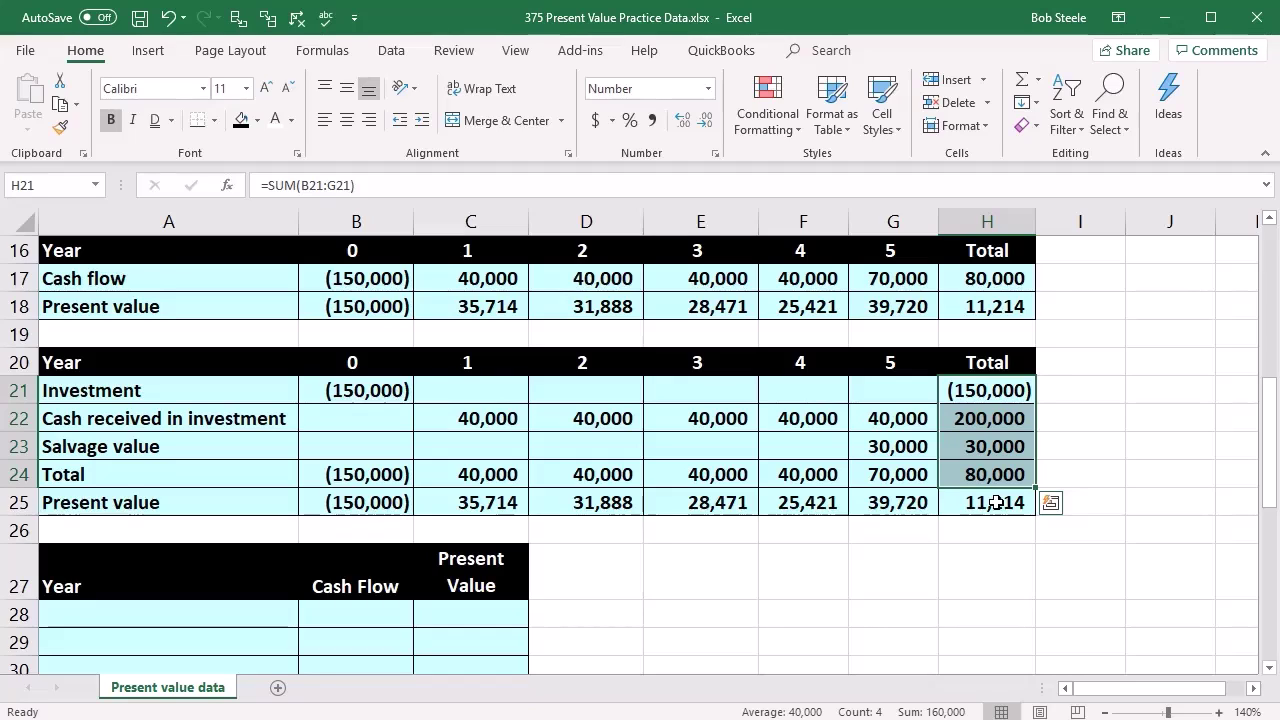
{"action": "left_click_drag", "start_coordinate": [1025, 391], "coordinate": [1005, 449]}
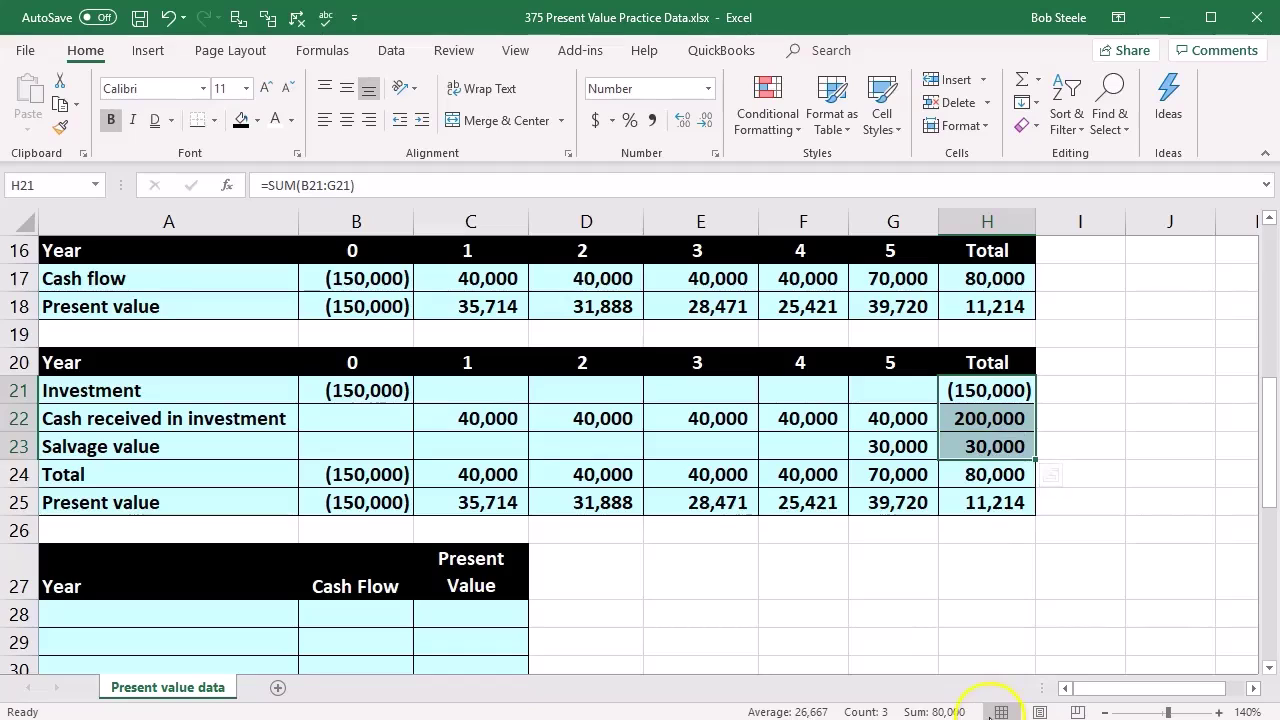
{"action": "left_click", "coordinate": [979, 473]}
{"action": "left_click", "coordinate": [980, 504]}
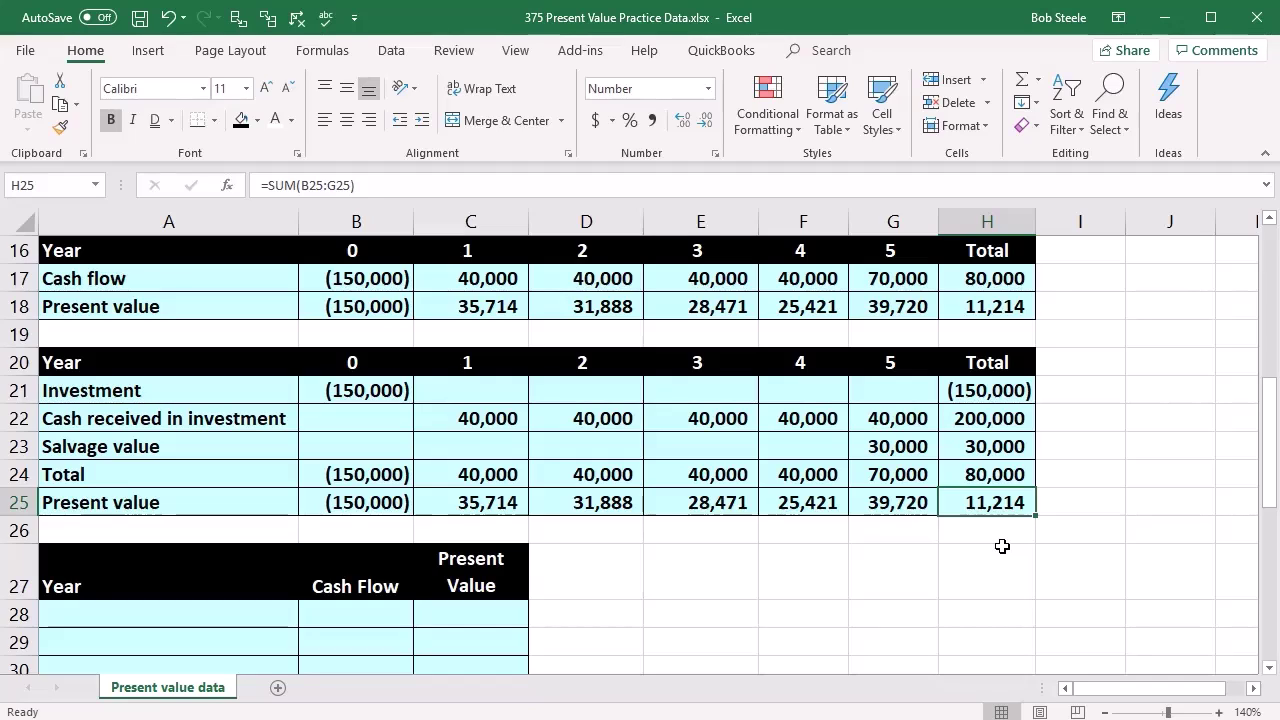
{"action": "left_click", "coordinate": [1005, 391]}
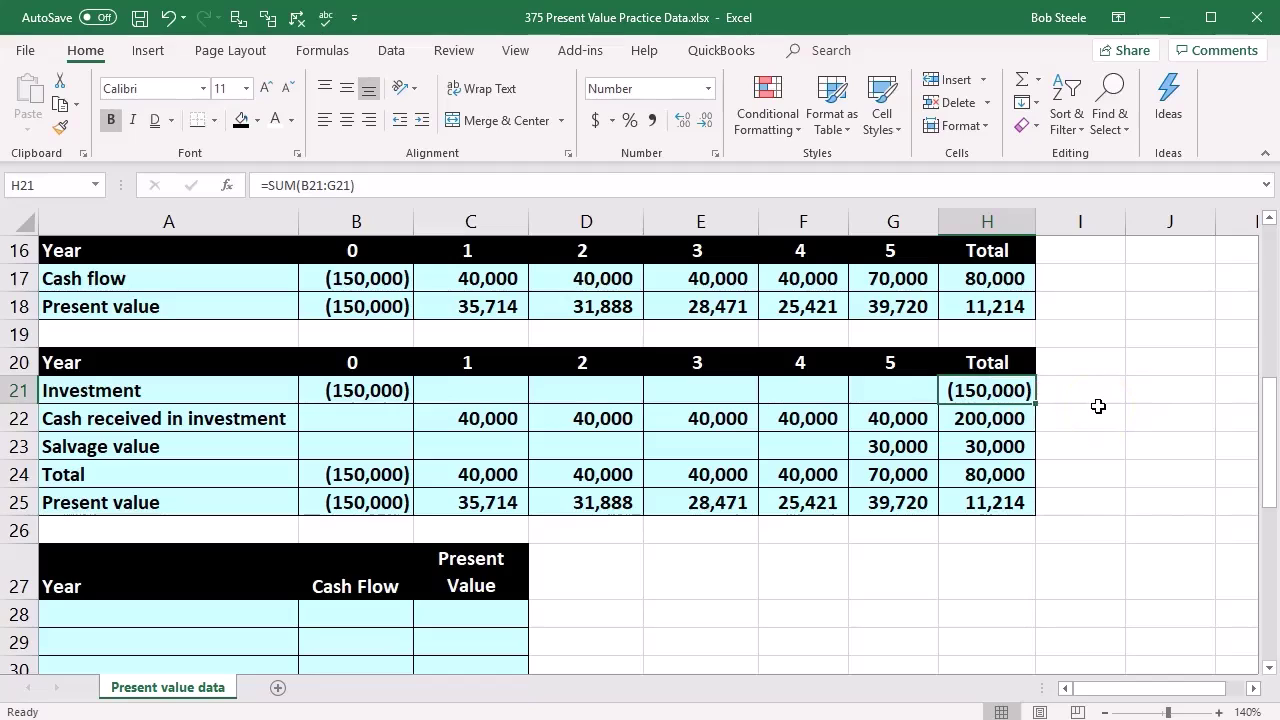
{"action": "key", "text": "Down"}
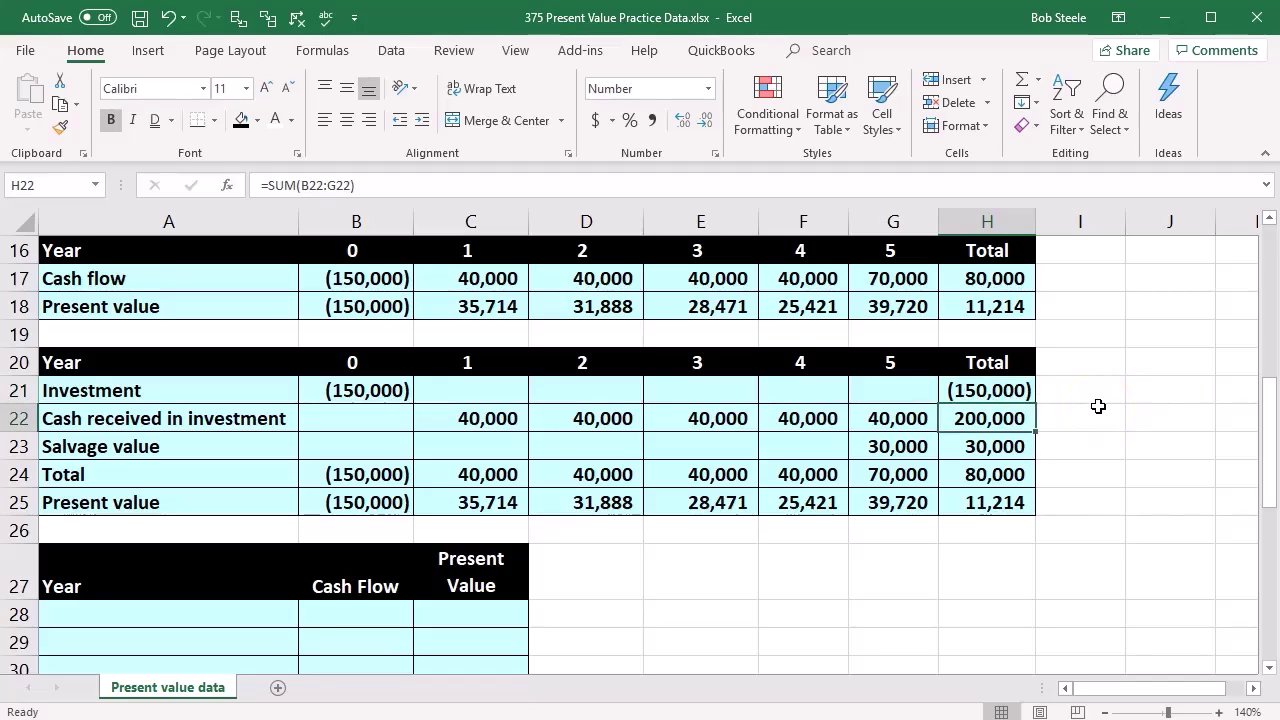
{"action": "key", "text": "Down"}
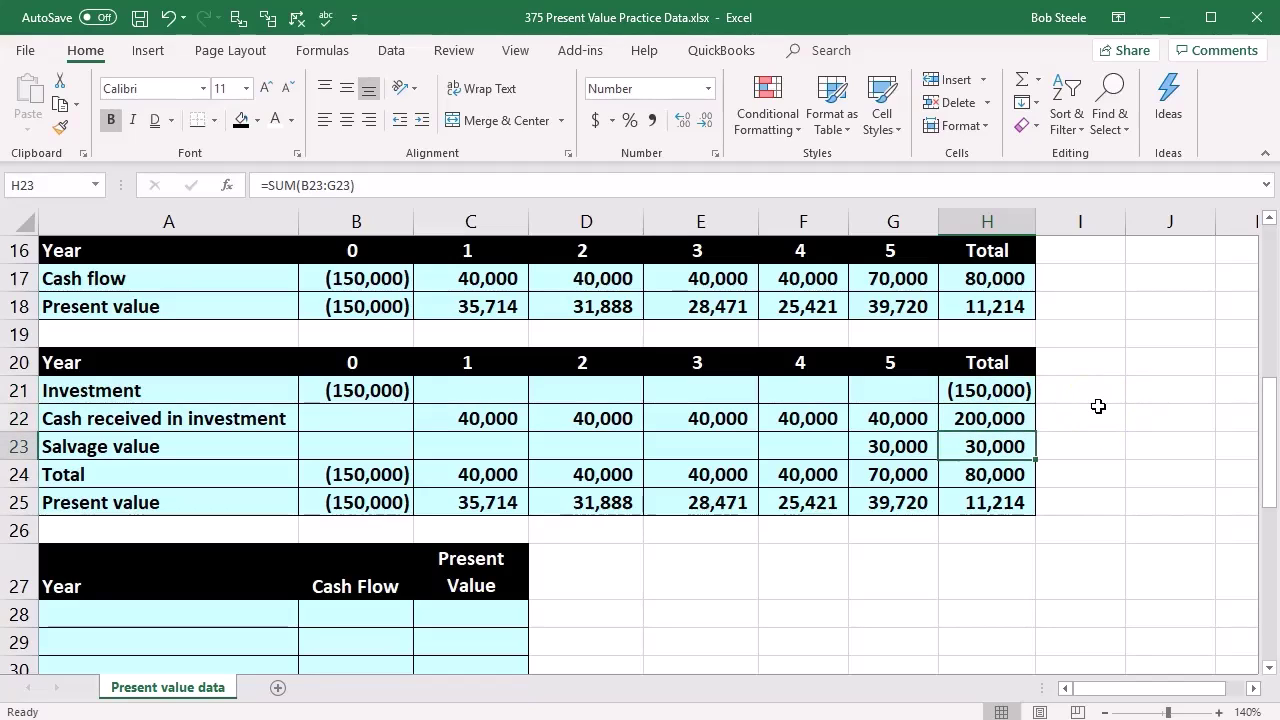
{"action": "key", "text": "Down"}
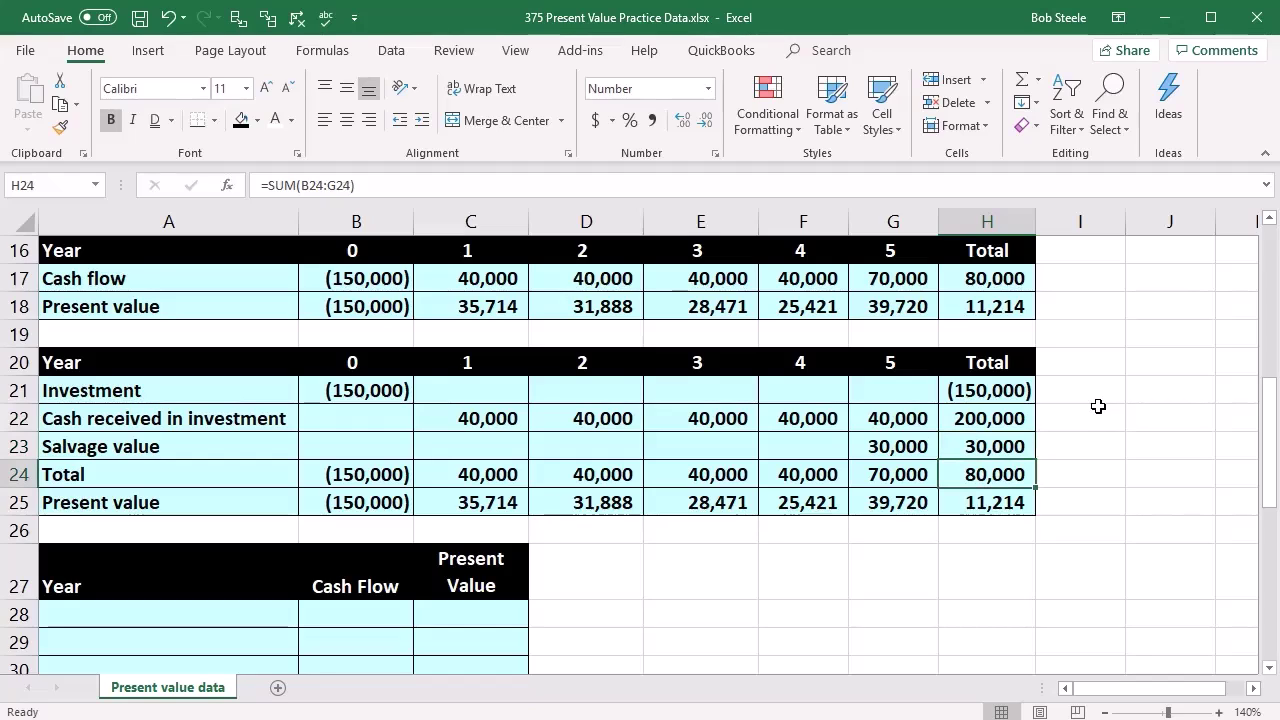
{"action": "left_click", "coordinate": [1006, 510]}
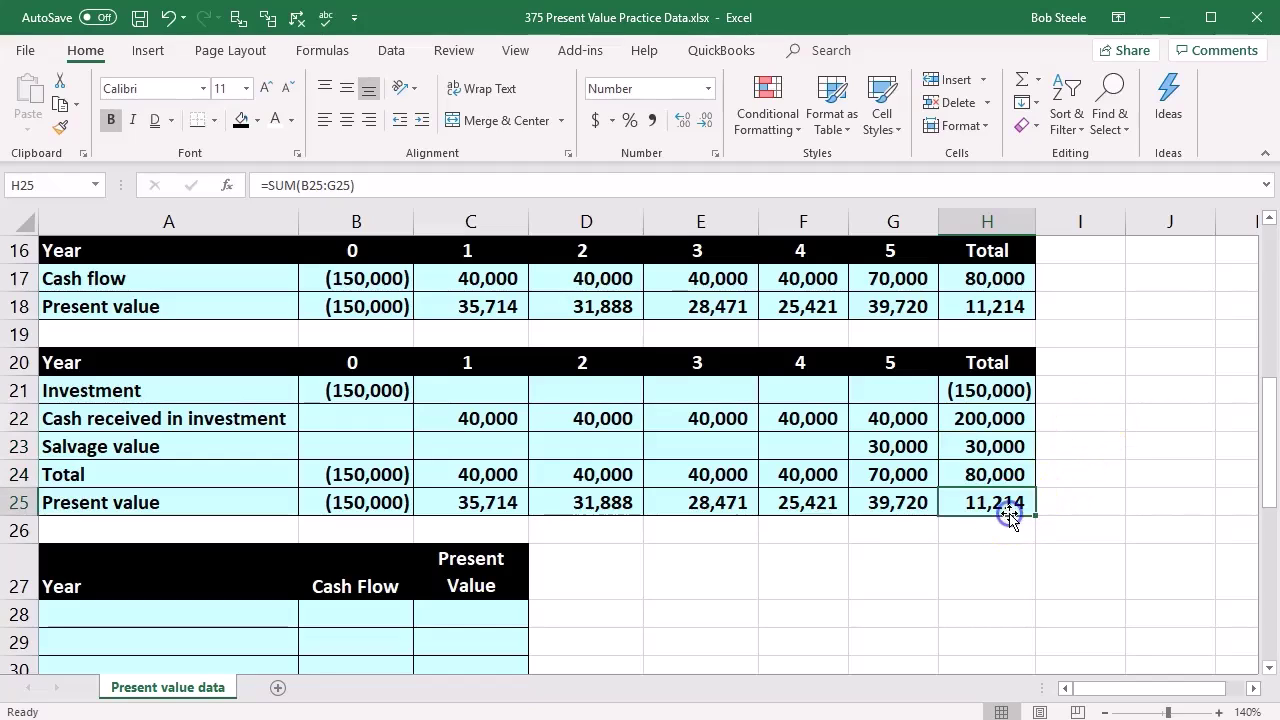
Compare the horizontal year headings in row 20 with the vertical Year, Cash Flow and Present Value table starting in row 27.
{"action": "left_click", "coordinate": [932, 610]}
{"action": "scroll", "coordinate": [937, 614], "scroll_direction": "down", "scroll_amount": 2}
{"action": "scroll", "coordinate": [937, 614], "scroll_direction": "down", "scroll_amount": 1}
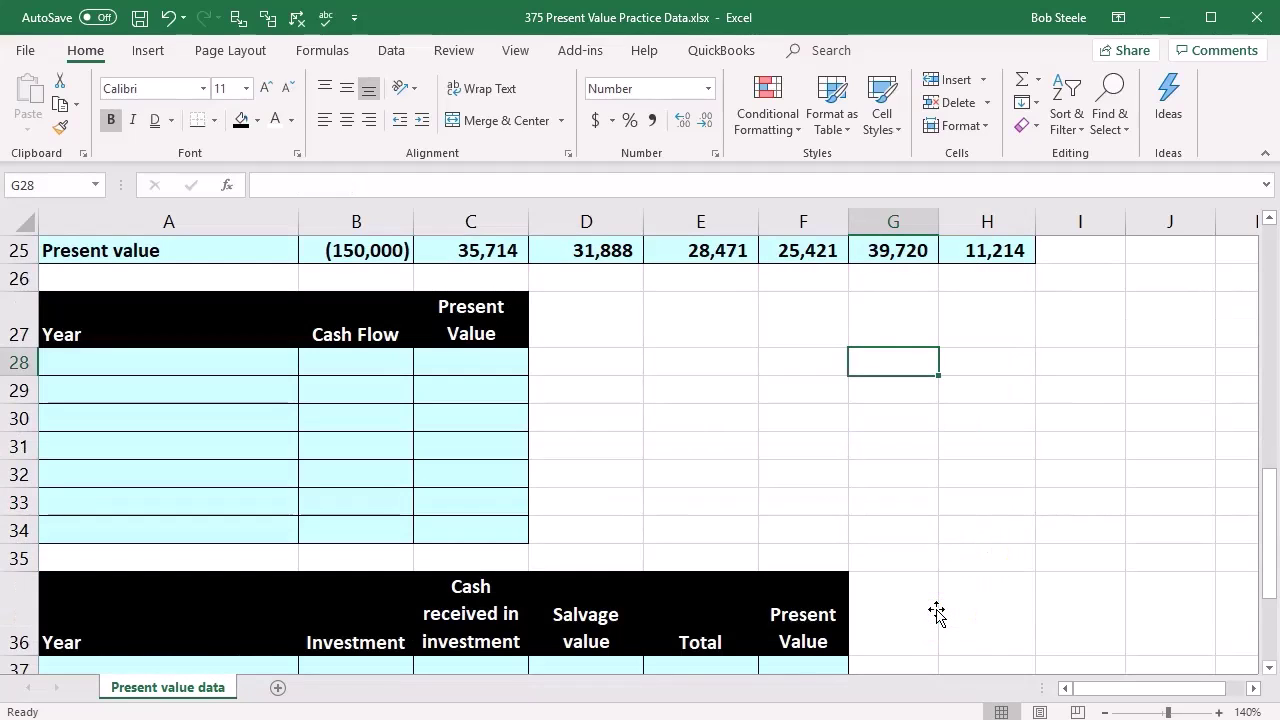
{"action": "left_click", "coordinate": [965, 615]}
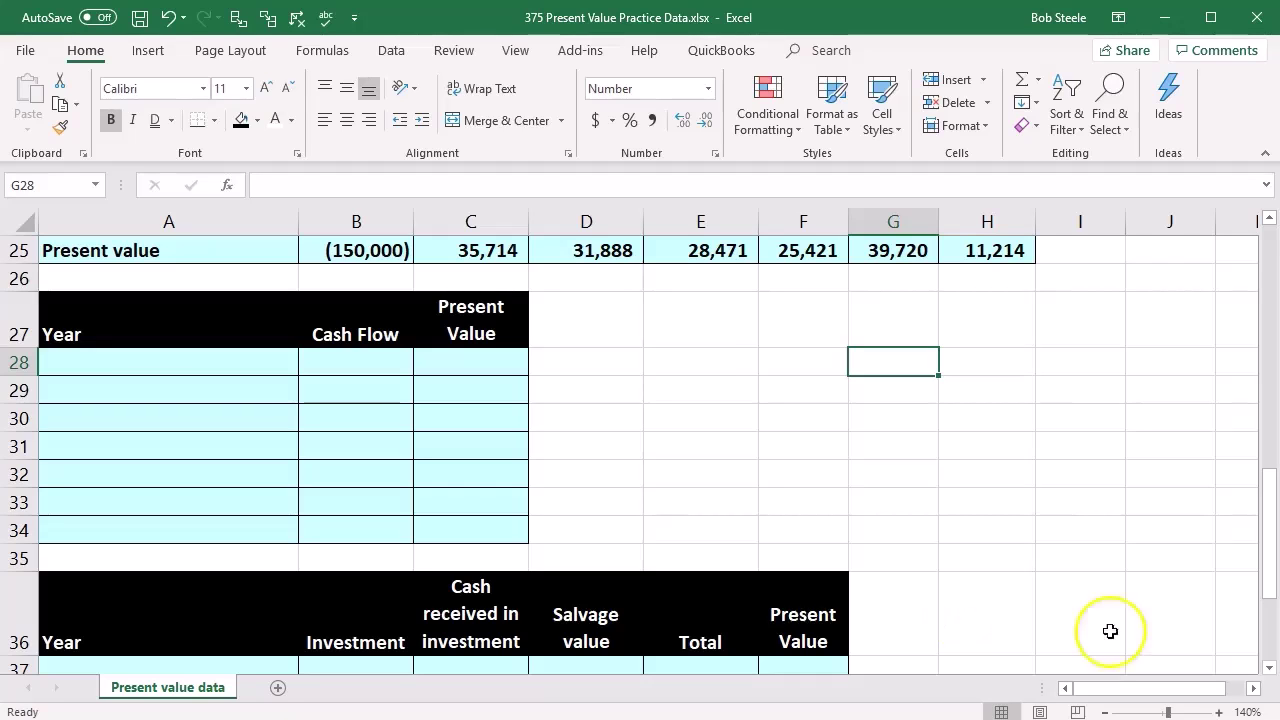
{"action": "left_click", "coordinate": [655, 522]}
{"action": "scroll", "coordinate": [646, 514], "scroll_direction": "up", "scroll_amount": 2}
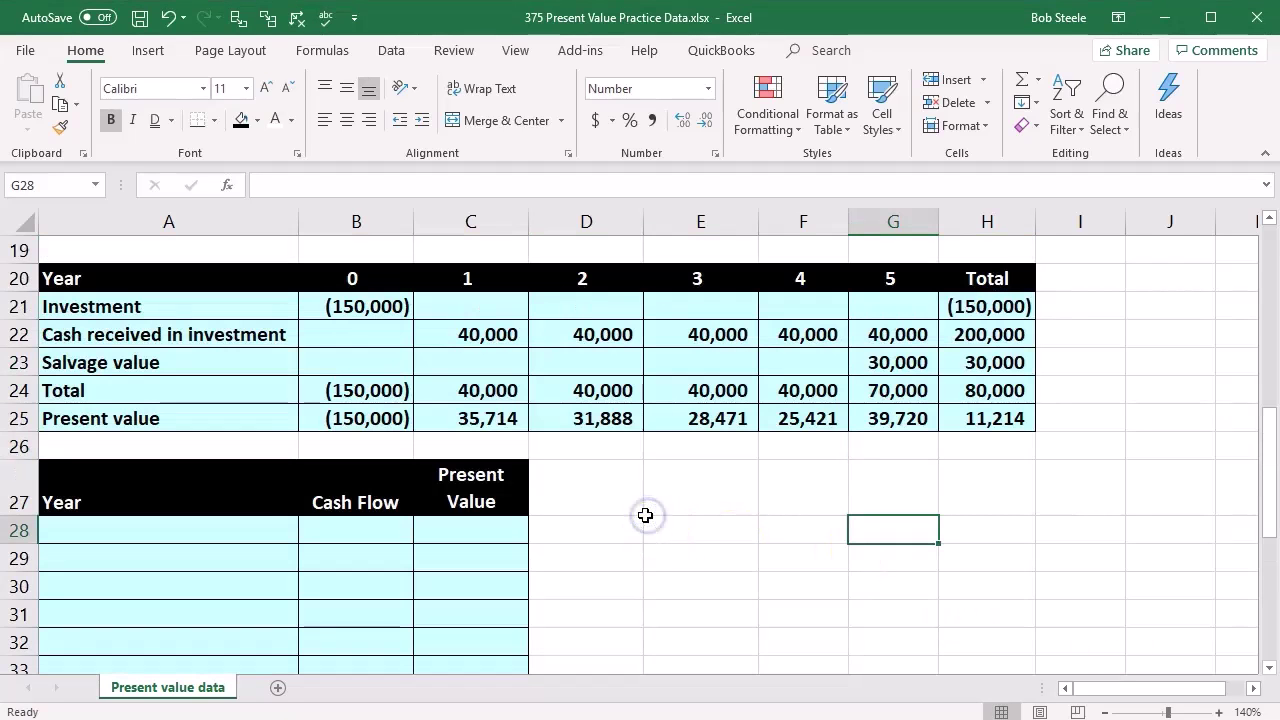
{"action": "left_click_drag", "start_coordinate": [250, 265], "coordinate": [942, 288]}
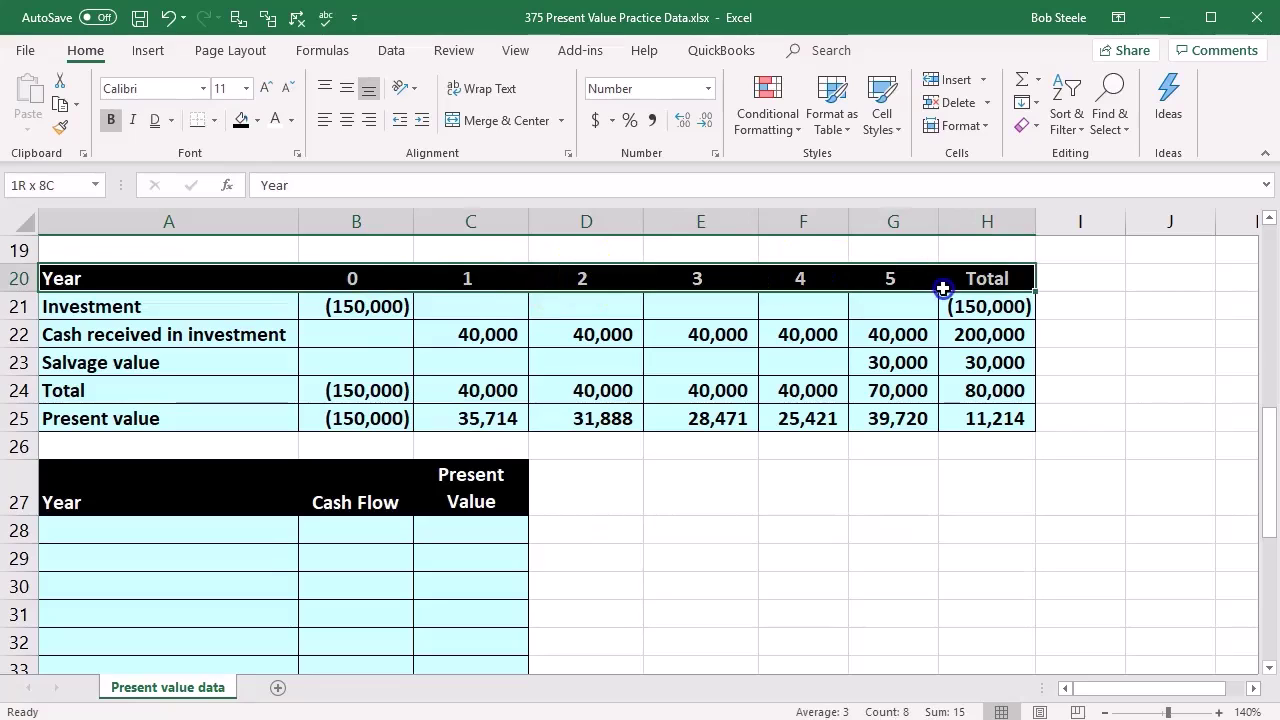
{"action": "left_click_drag", "start_coordinate": [134, 494], "coordinate": [137, 625]}
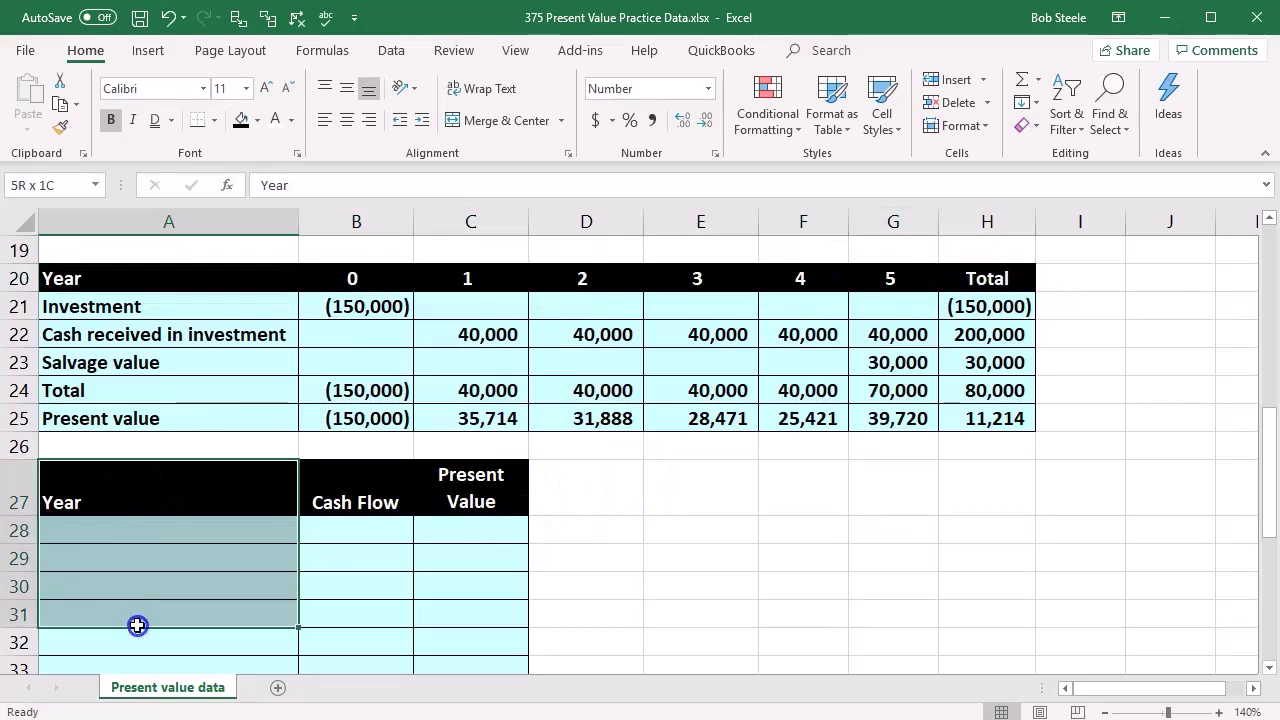
{"action": "scroll", "coordinate": [154, 574], "scroll_direction": "down", "scroll_amount": 1}
{"action": "left_click_drag", "start_coordinate": [135, 415], "coordinate": [134, 606]}
{"action": "left_click", "coordinate": [366, 418]}
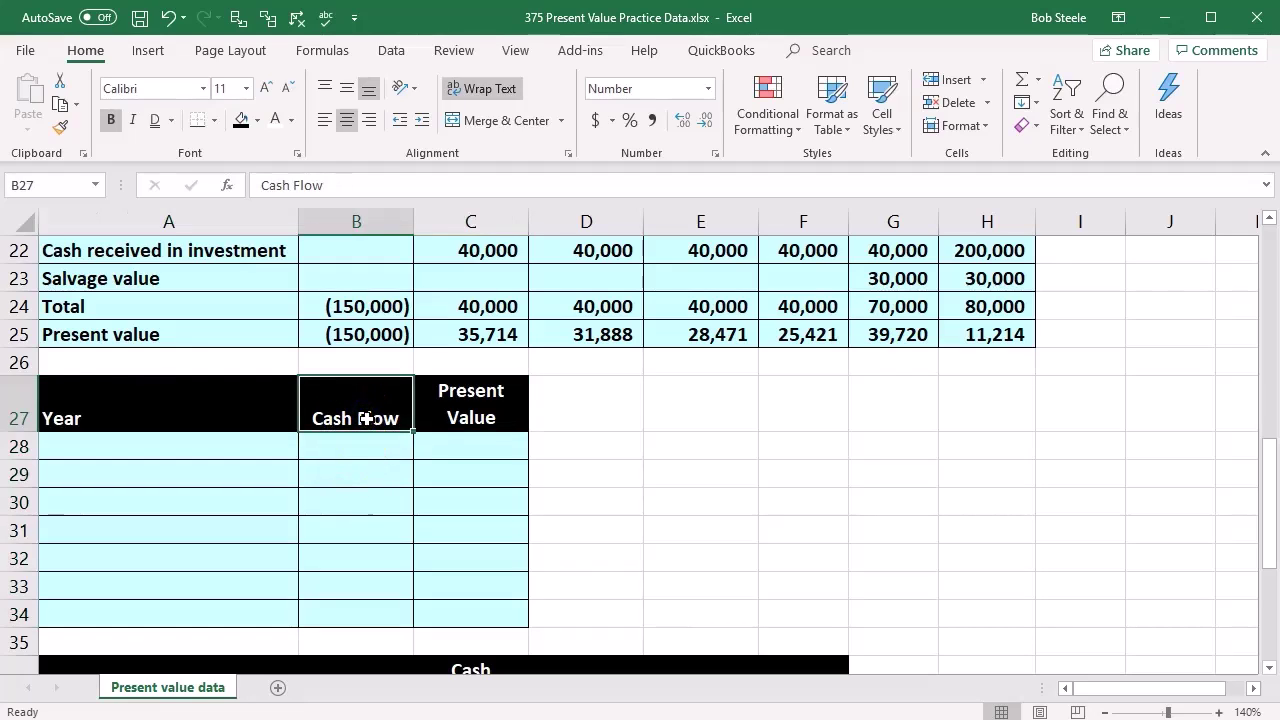
{"action": "key", "text": "Right"}
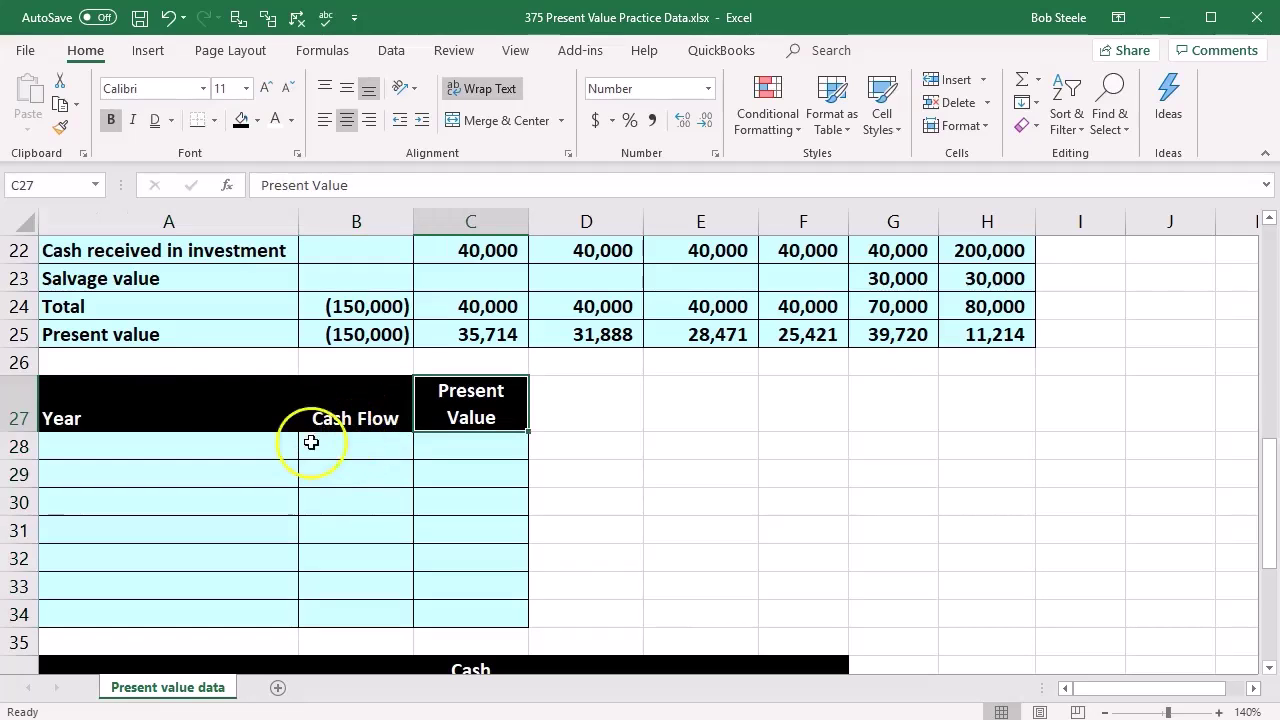
Review the year headings and the cash flow and present value labels of the horizontal table in rows 16 to 18.
{"action": "left_click", "coordinate": [237, 440]}
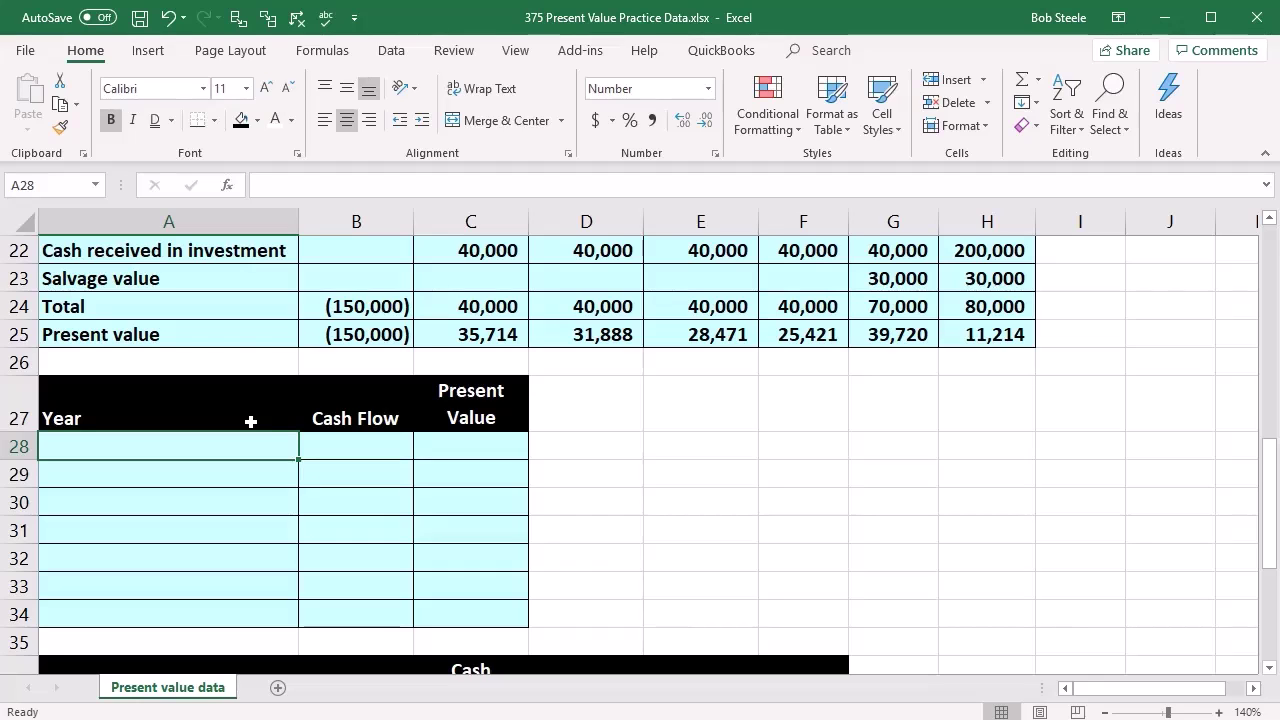
{"action": "scroll", "coordinate": [251, 421], "scroll_direction": "up", "scroll_amount": 4}
{"action": "left_click_drag", "start_coordinate": [220, 334], "coordinate": [960, 376]}
{"action": "left_click_drag", "start_coordinate": [234, 331], "coordinate": [965, 340]}
{"action": "left_click_drag", "start_coordinate": [214, 363], "coordinate": [206, 386]}
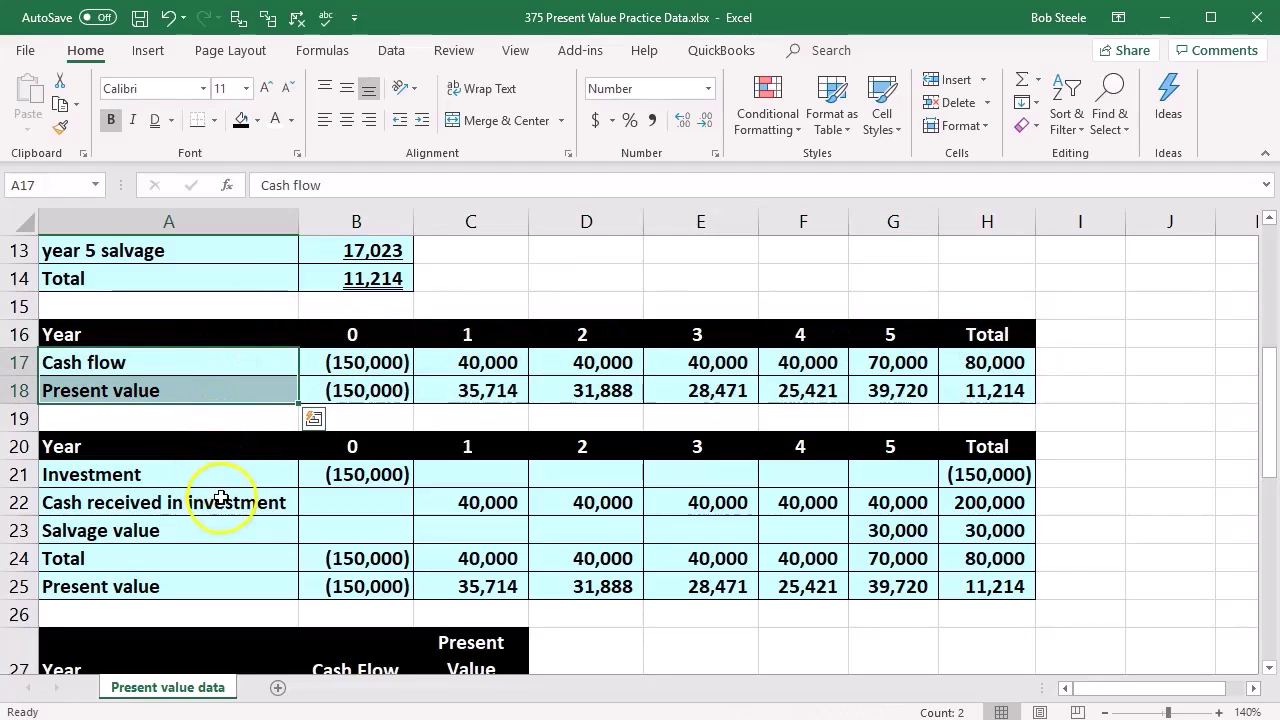
{"action": "scroll", "coordinate": [218, 485], "scroll_direction": "down", "scroll_amount": 3}
Enter years 0 through 5 in A28:A33 and the label Total in A34 of the vertical table.
{"action": "left_click", "coordinate": [162, 449]}
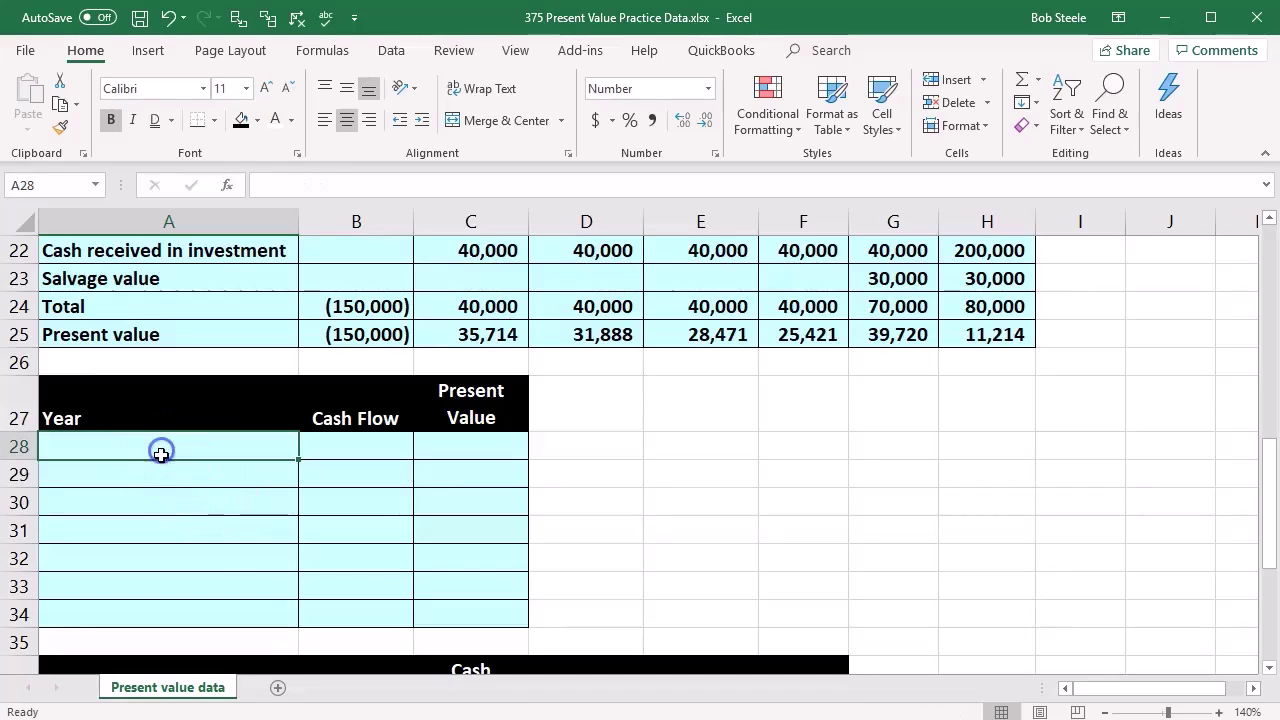
{"action": "type", "text": "0"}
{"action": "key", "text": "Return"}
{"action": "type", "text": "1"}
{"action": "key", "text": "Return"}
{"action": "type", "text": "2"}
{"action": "key", "text": "Return"}
{"action": "type", "text": "3"}
{"action": "key", "text": "Return"}
{"action": "type", "text": "4"}
{"action": "key", "text": "Return"}
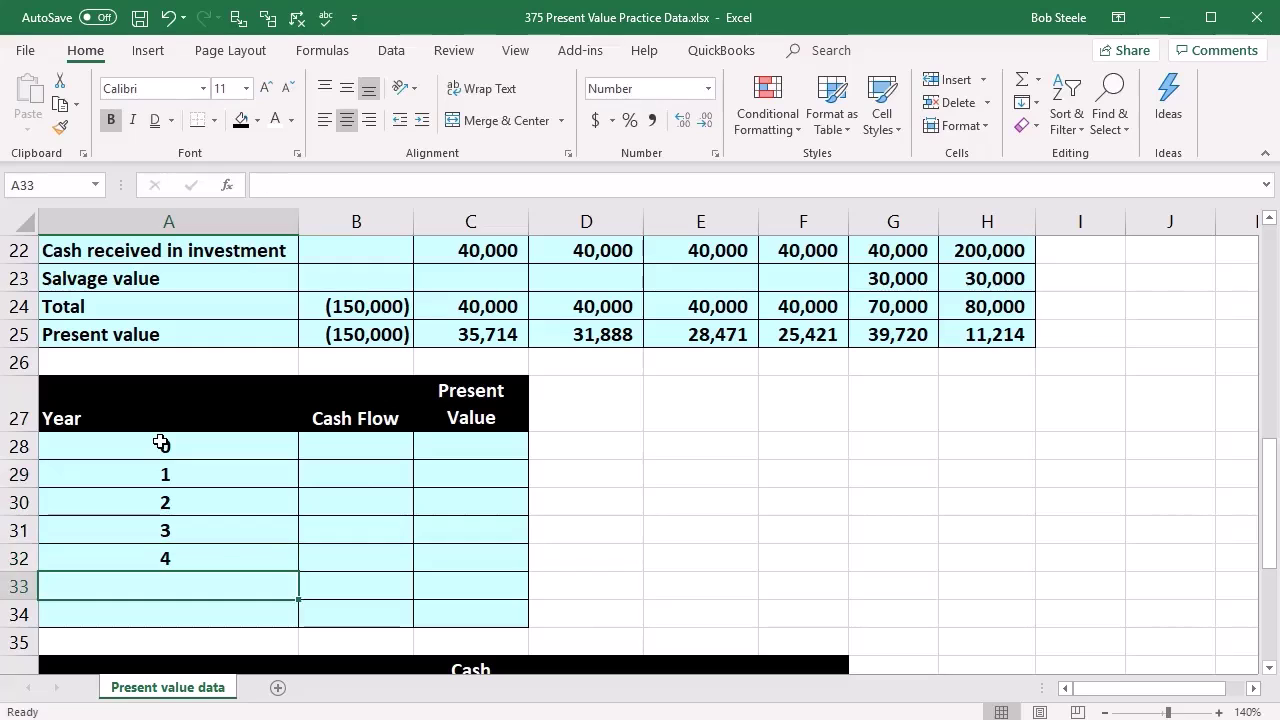
{"action": "type", "text": "5"}
{"action": "key", "text": "Return"}
{"action": "type", "text": "Total"}
{"action": "key", "text": "Tab"}
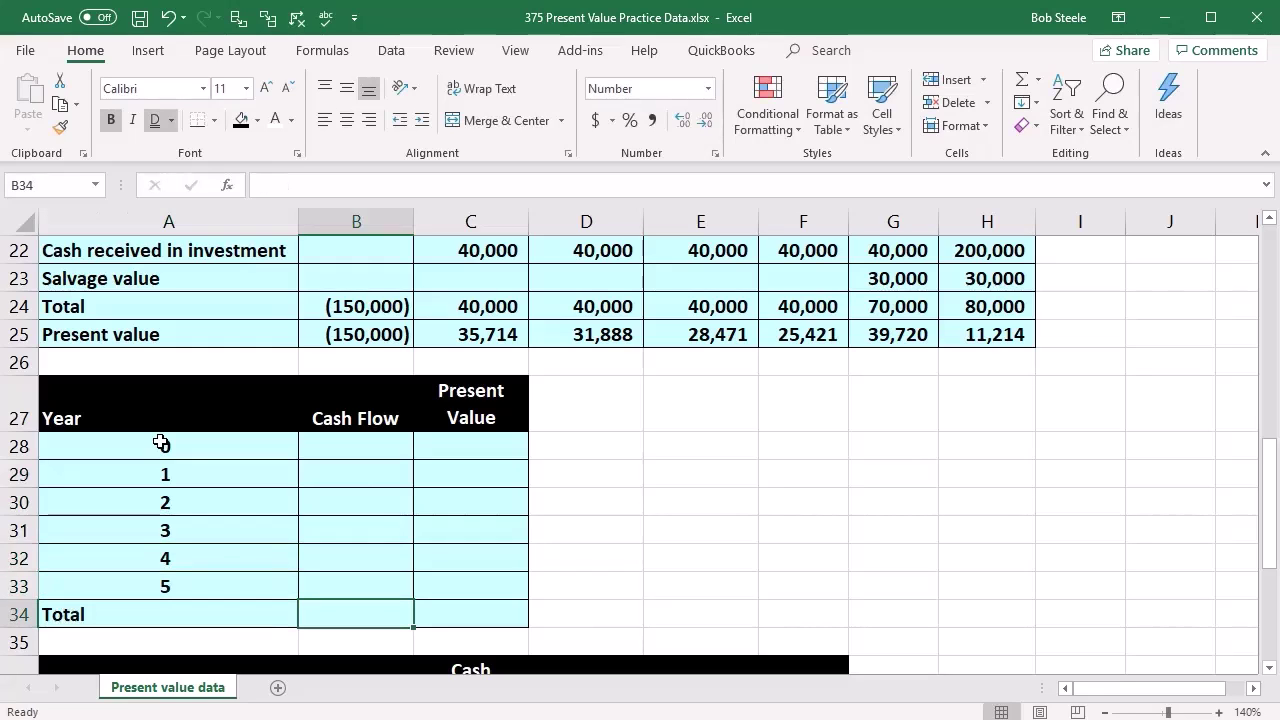
Link B28 to the year 0 cash flow in B3 and fill the formula down through B33.
{"action": "left_click", "coordinate": [367, 452]}
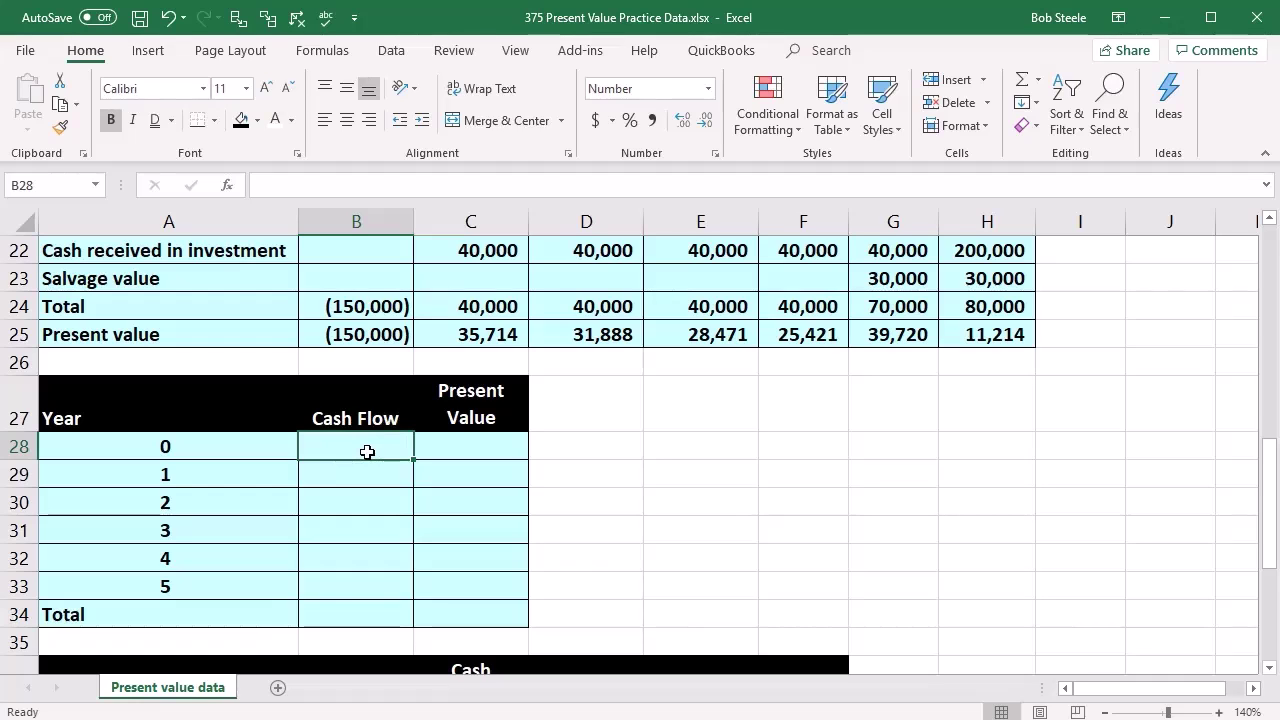
{"action": "type", "text": "="}
{"action": "scroll", "coordinate": [369, 452], "scroll_direction": "up", "scroll_amount": 7}
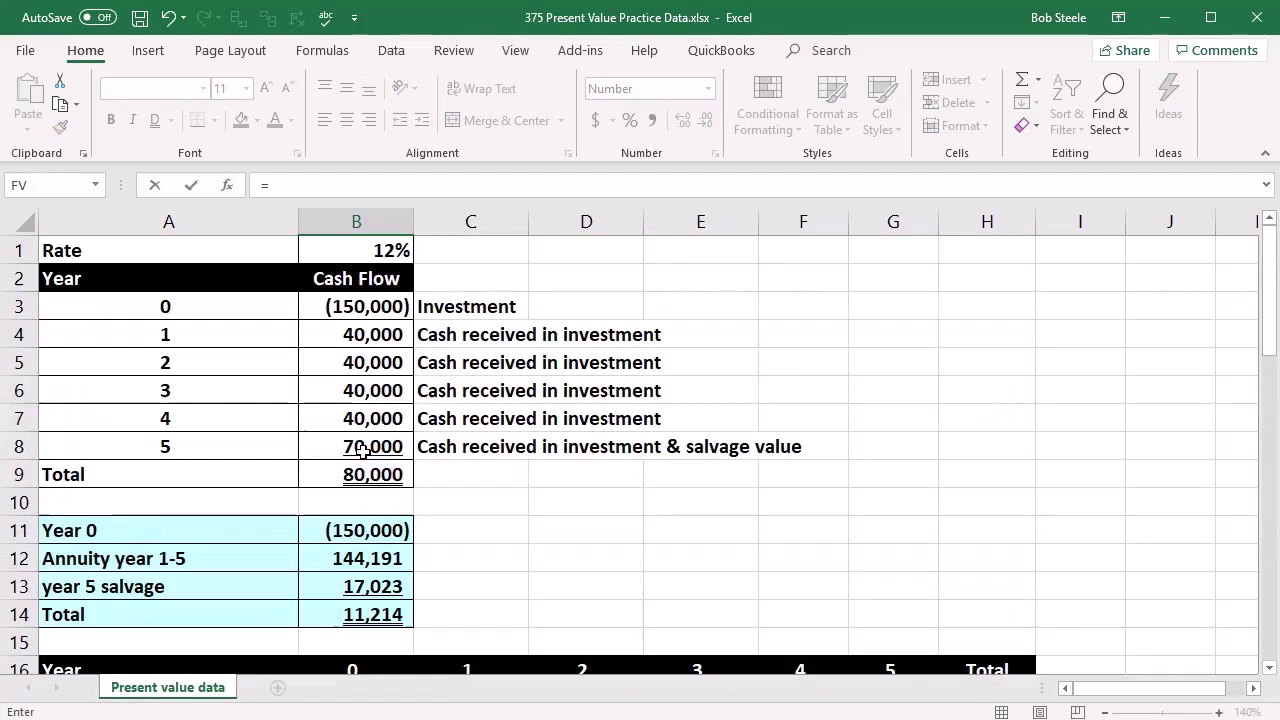
{"action": "left_click", "coordinate": [388, 308]}
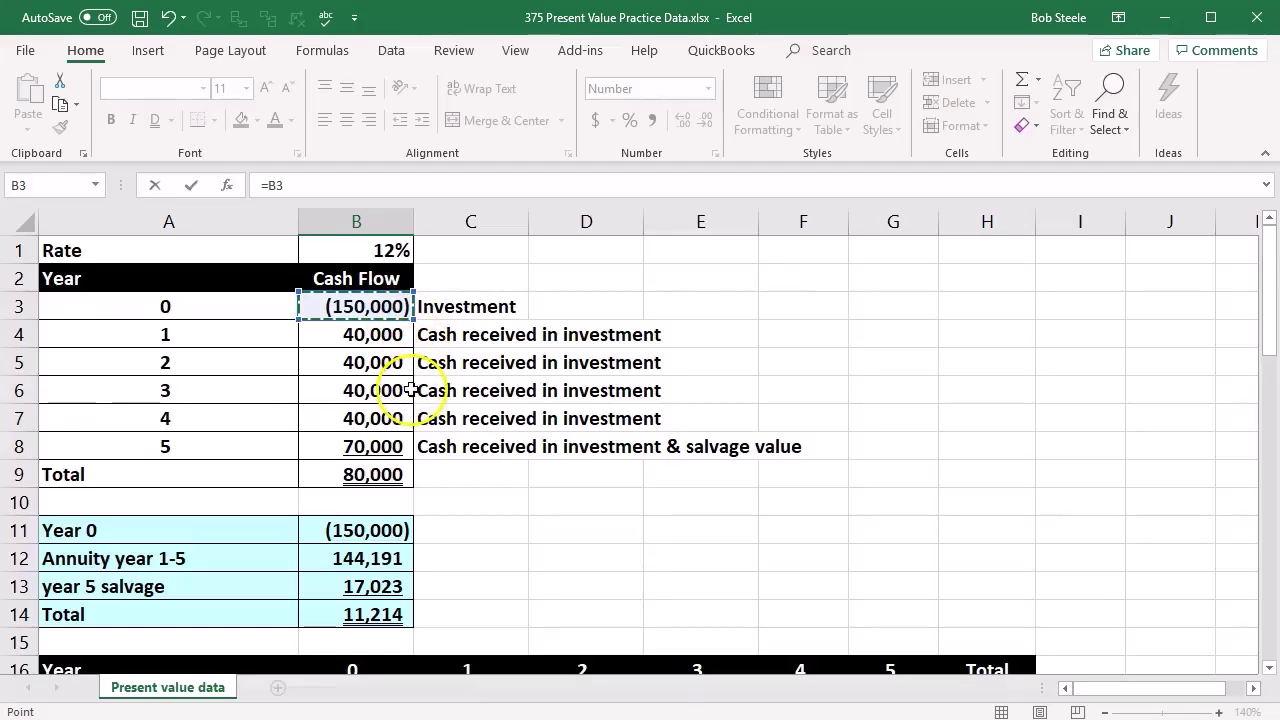
{"action": "key", "text": "Return"}
{"action": "scroll", "coordinate": [403, 423], "scroll_direction": "down", "scroll_amount": 2}
{"action": "left_click", "coordinate": [400, 445]}
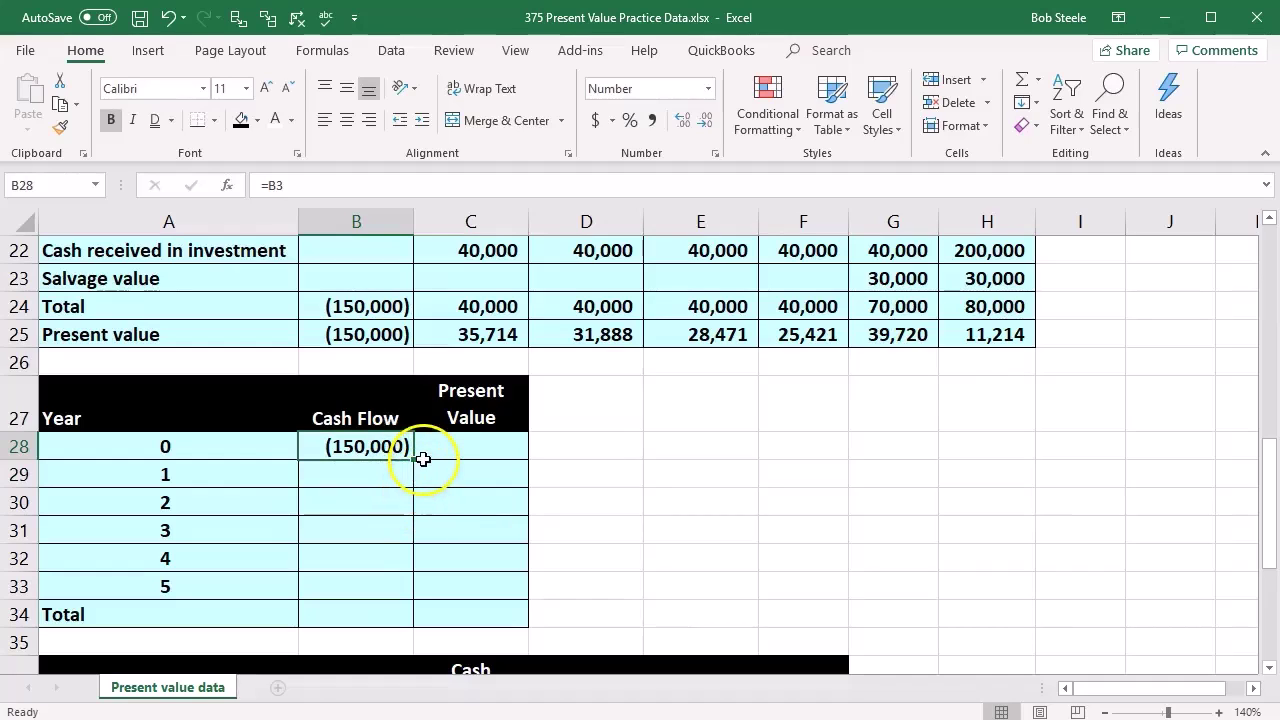
{"action": "left_click_drag", "start_coordinate": [417, 462], "coordinate": [391, 593]}
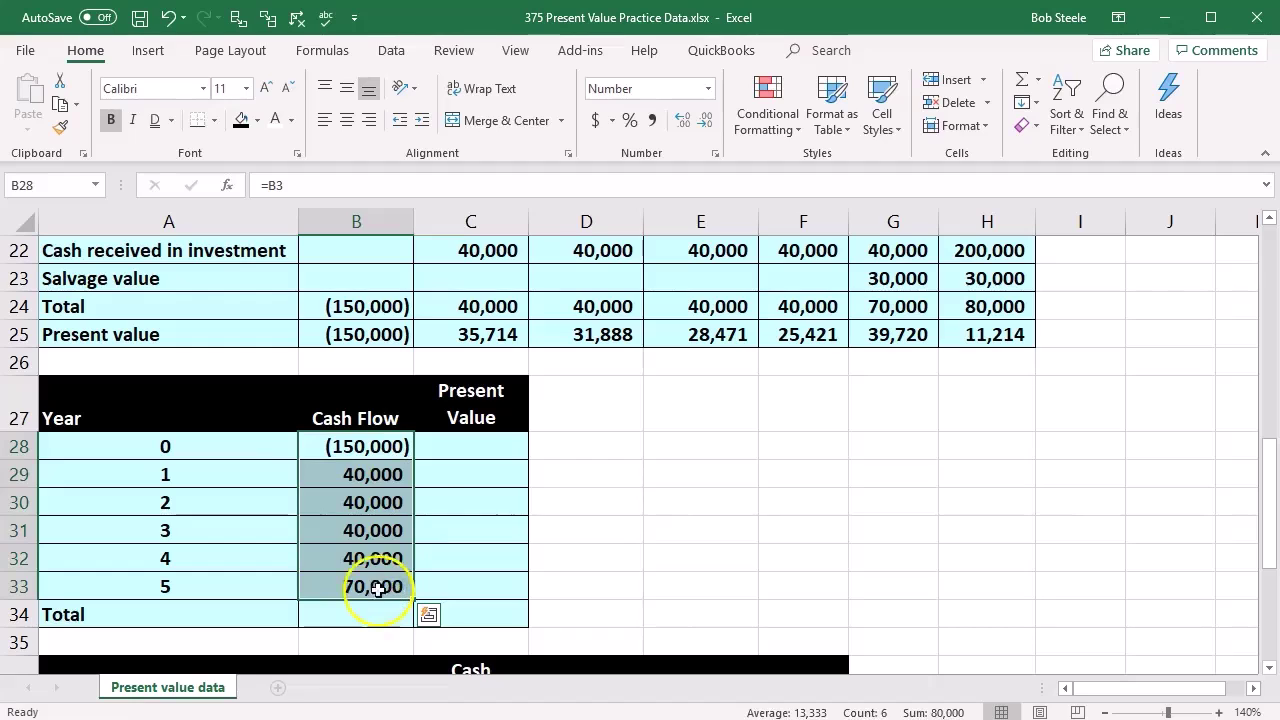
Apply a single underline to the year 5 cash flow in B33.
{"action": "left_click", "coordinate": [388, 596]}
{"action": "left_click", "coordinate": [171, 120]}
{"action": "left_click", "coordinate": [167, 147]}
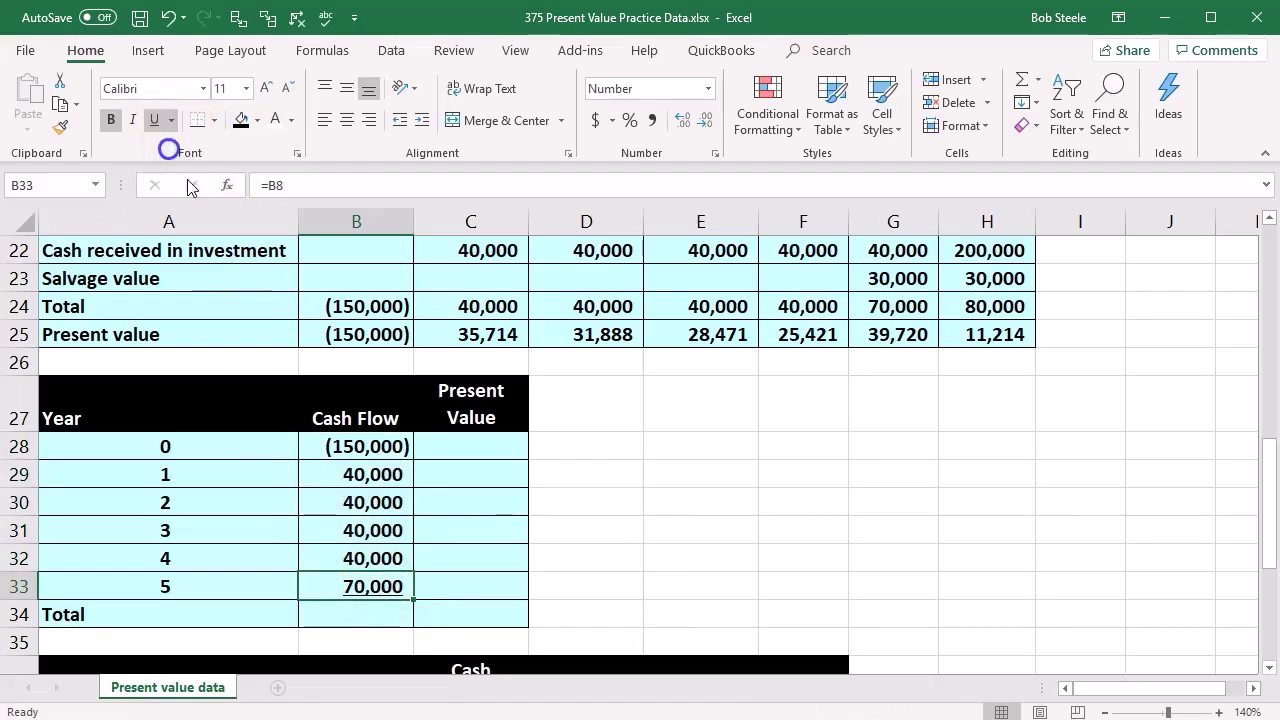
Total the Cash Flow column in B34 with a SUM of B28:B33.
{"action": "left_click", "coordinate": [321, 606]}
{"action": "type", "text": "=sum("}
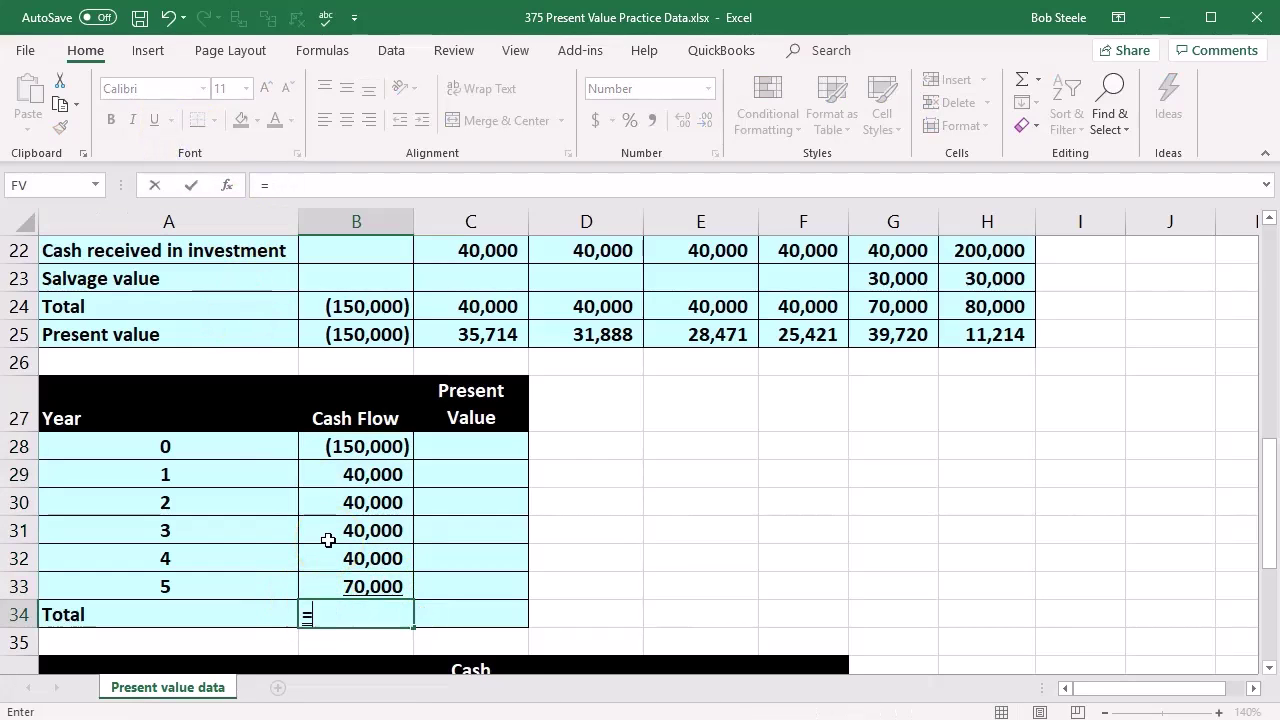
{"action": "key", "text": "Up"}
{"action": "key", "text": "shift+Up"}
{"action": "key", "text": "shift+Up"}
{"action": "key", "text": "shift+Up"}
{"action": "key", "text": "shift+Up"}
{"action": "key", "text": "shift+Up"}
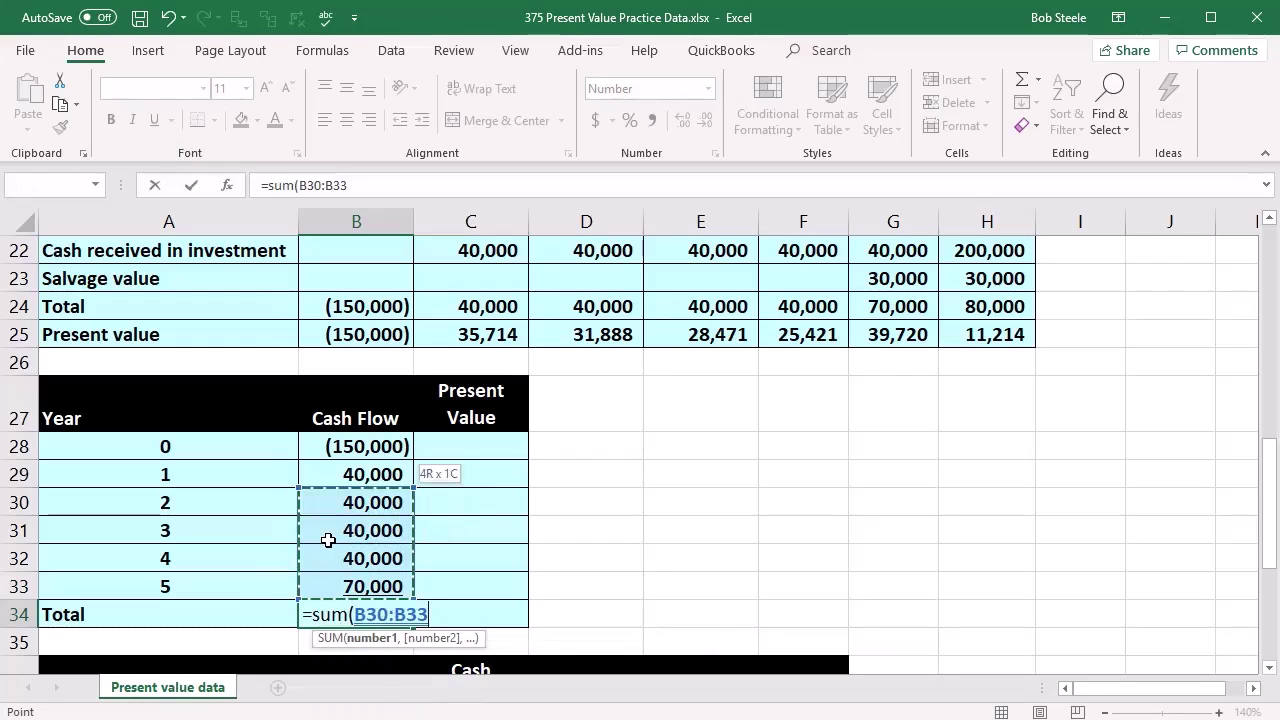
{"action": "key", "text": "Return"}
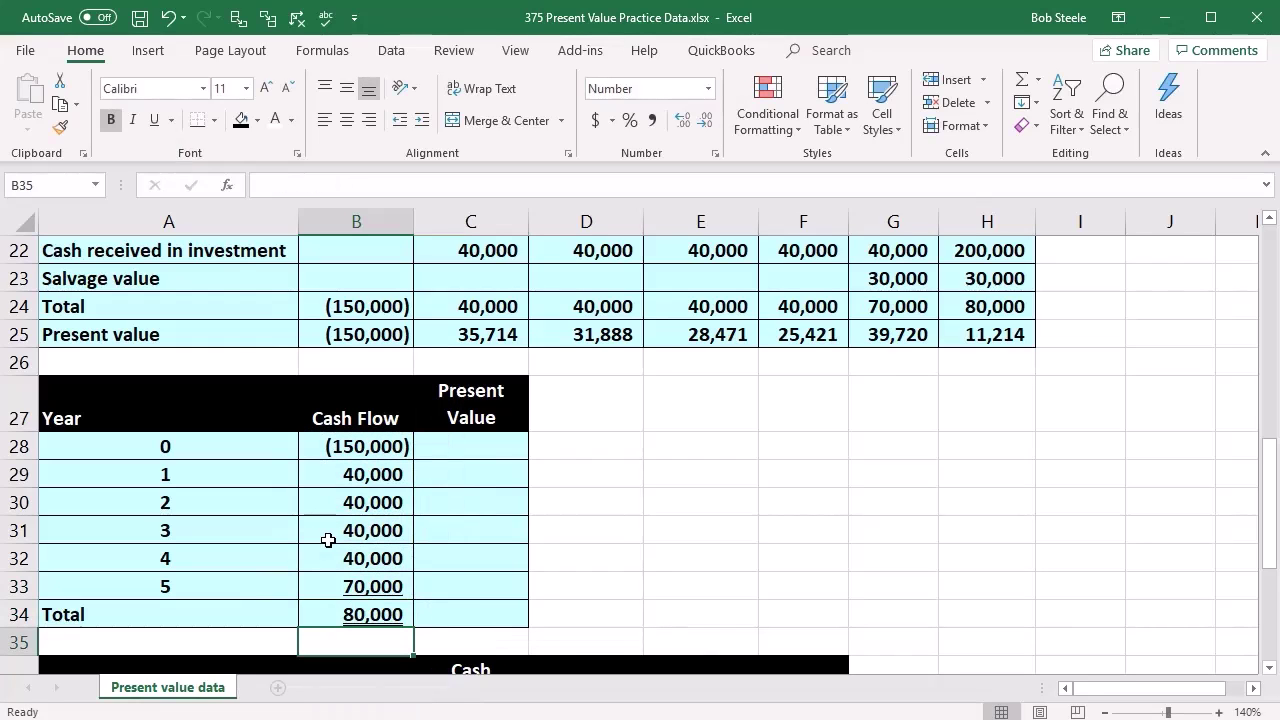
Set the year 0 present value in C28 equal to the cash flow in B28.
{"action": "left_click", "coordinate": [457, 452]}
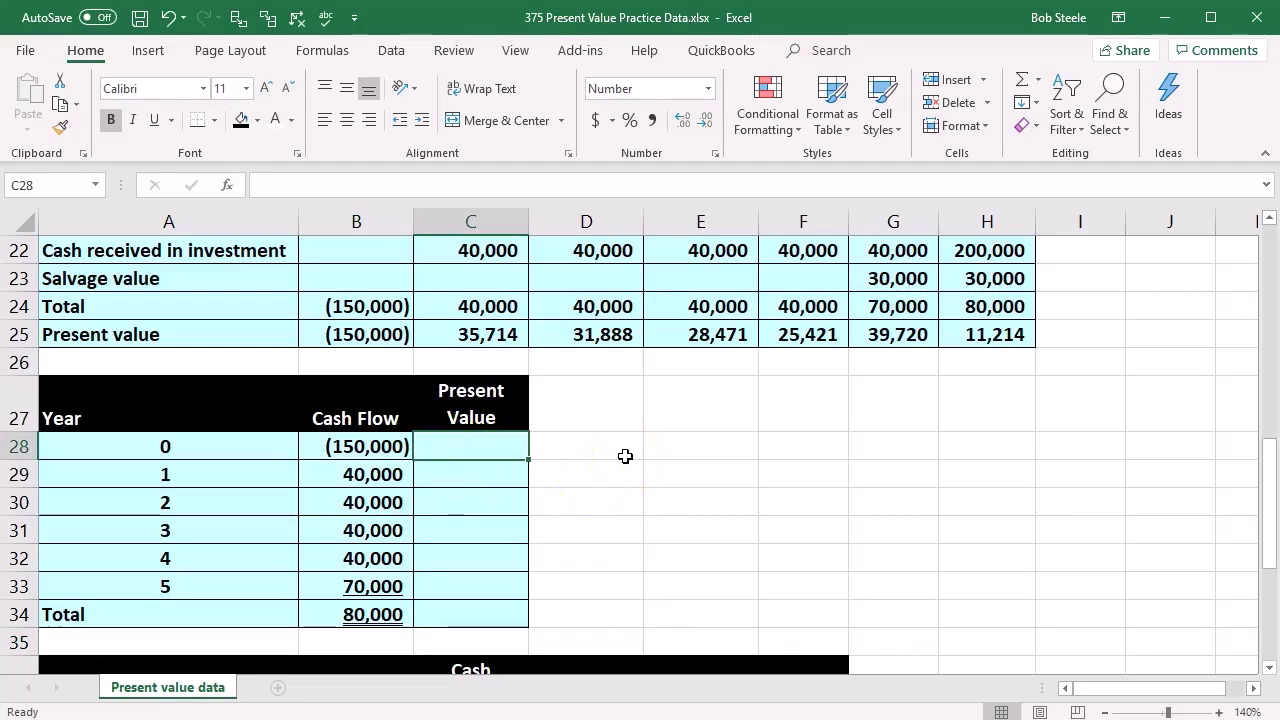
{"action": "type", "text": "="}
{"action": "key", "text": "Left"}
{"action": "key", "text": "Return"}
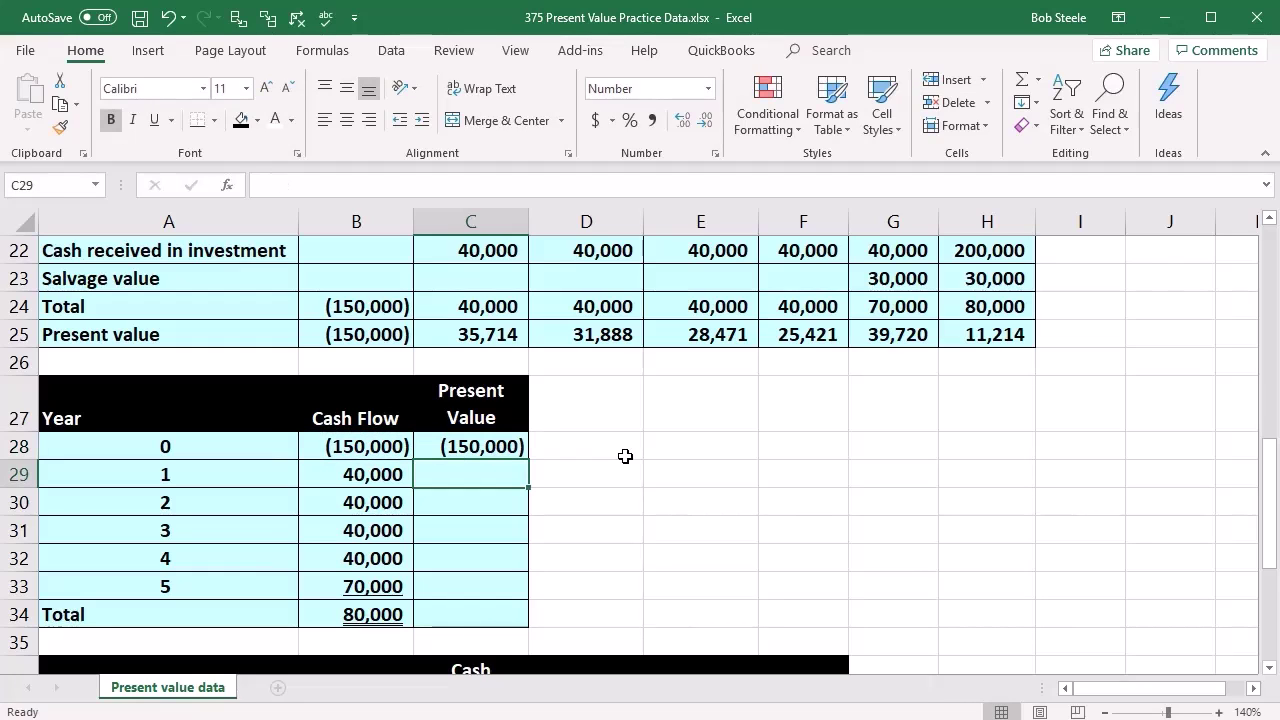
Calculate the year 1 present value in C29 with a negative PV function: rate B1, periods A29, payment 0, future value B29.
{"action": "type", "text": "-pv"}
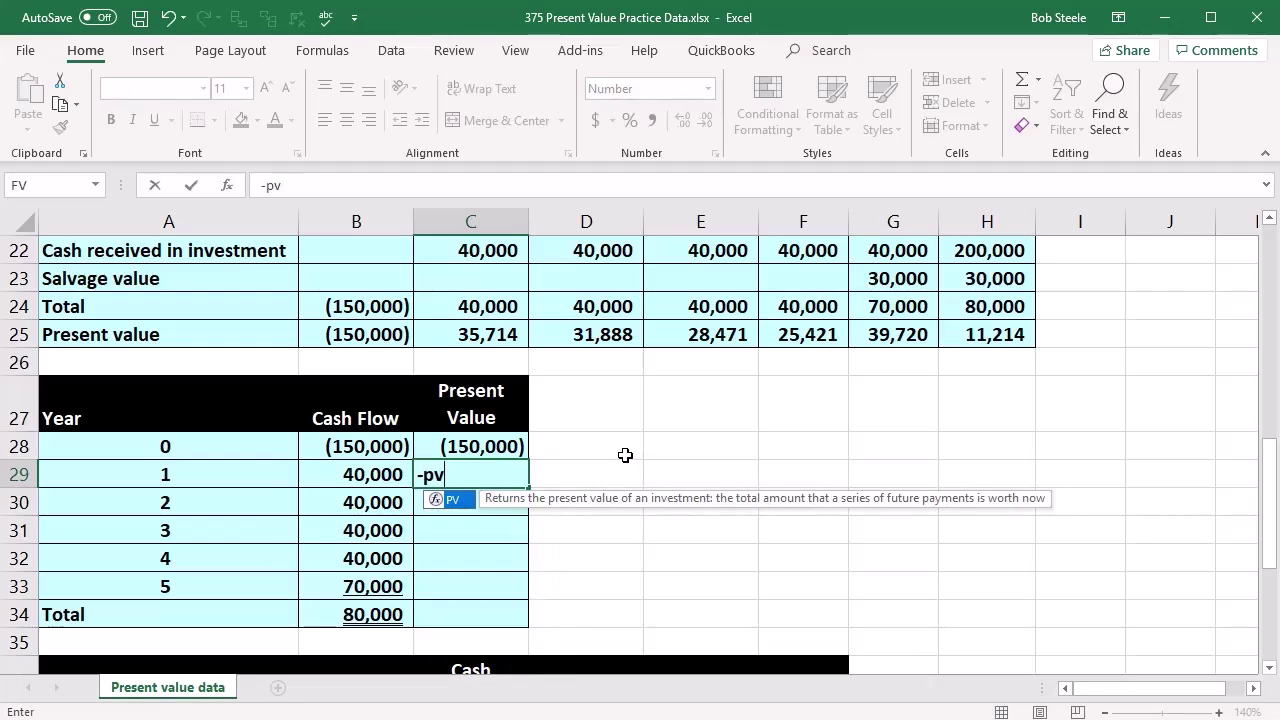
{"action": "double_click", "coordinate": [440, 499]}
{"action": "scroll", "coordinate": [337, 563], "scroll_direction": "up", "scroll_amount": 7}
{"action": "left_click", "coordinate": [354, 250]}
{"action": "type", "text": ","}
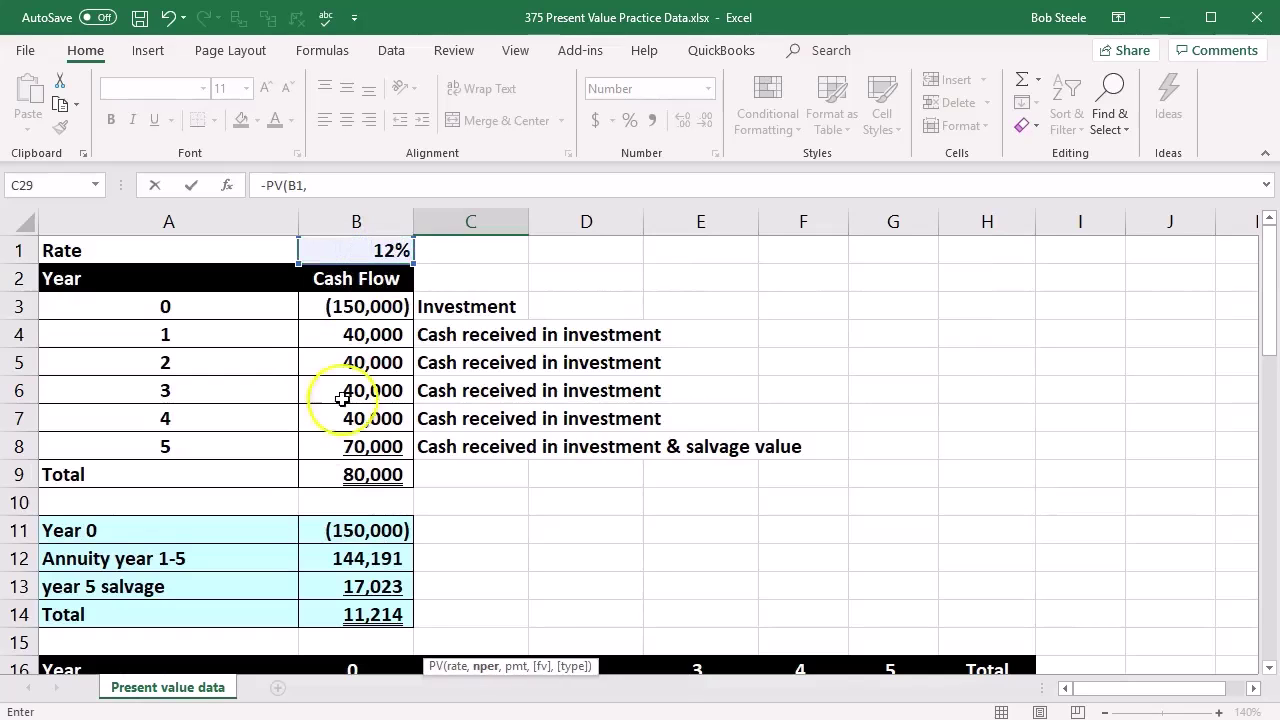
{"action": "scroll", "coordinate": [327, 510], "scroll_direction": "down", "scroll_amount": 6}
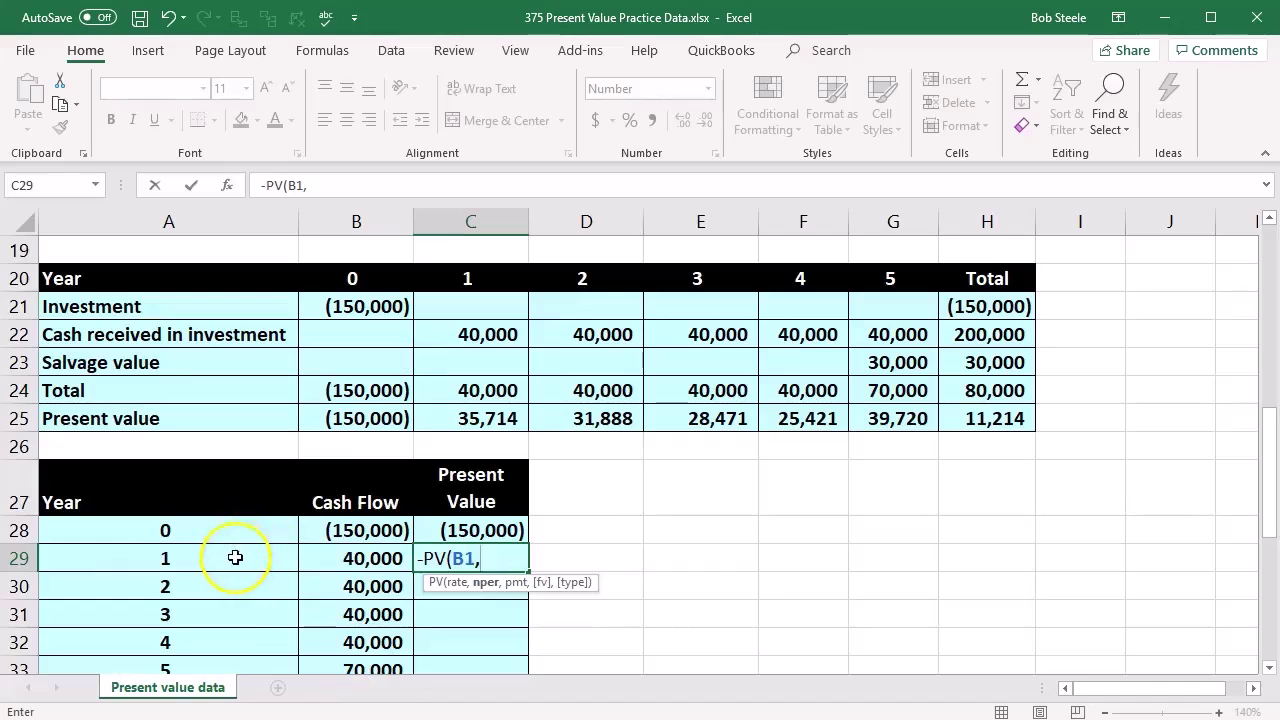
{"action": "left_click", "coordinate": [231, 560]}
{"action": "left_click", "coordinate": [291, 563]}
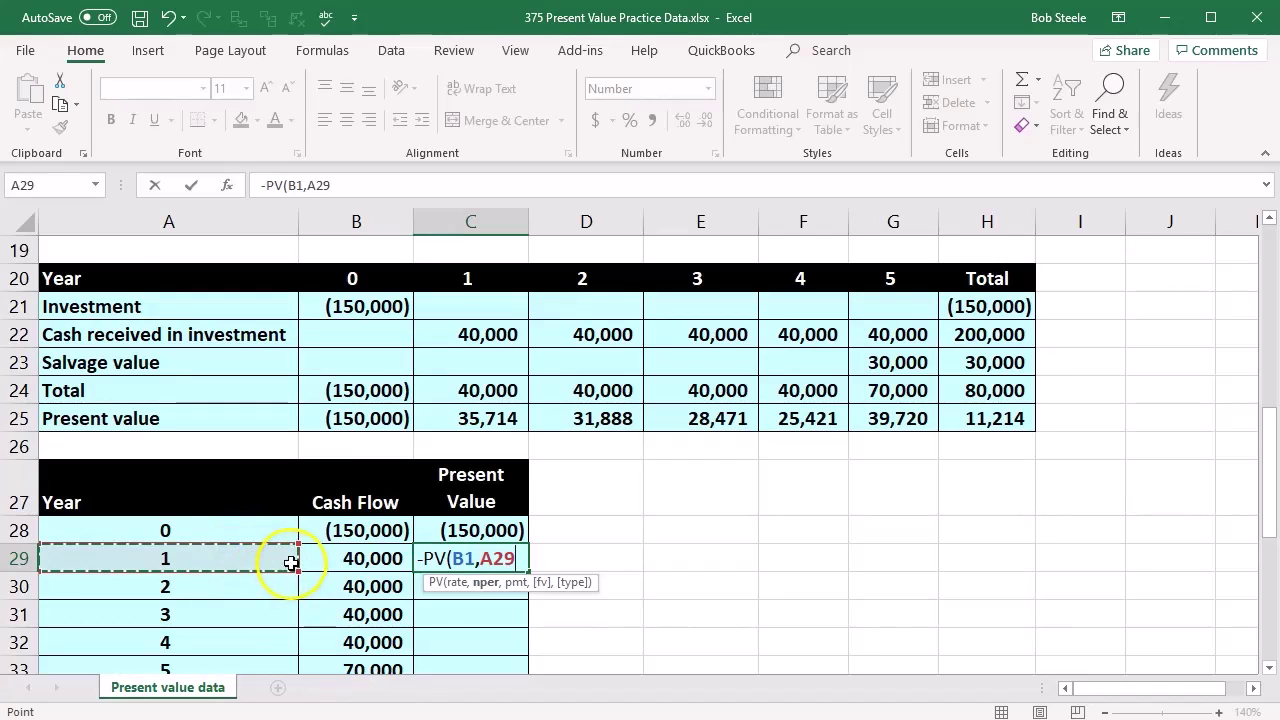
{"action": "type", "text": ","}
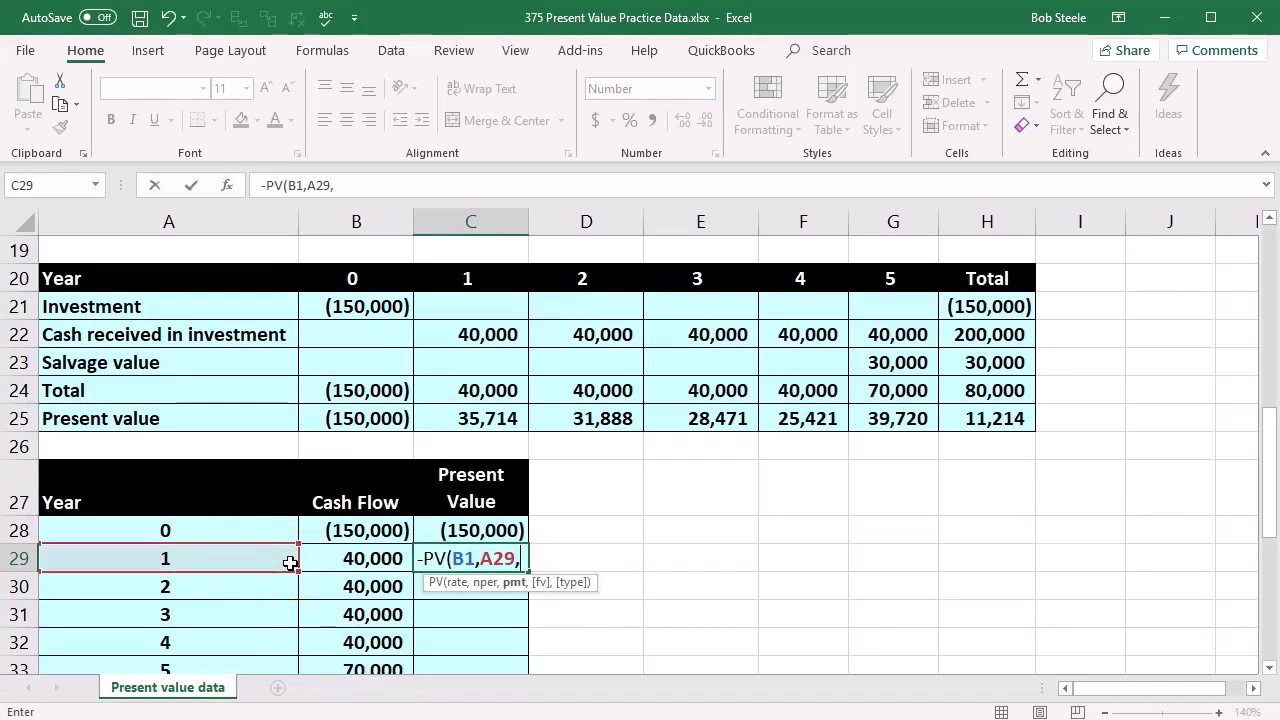
{"action": "type", "text": "0"}
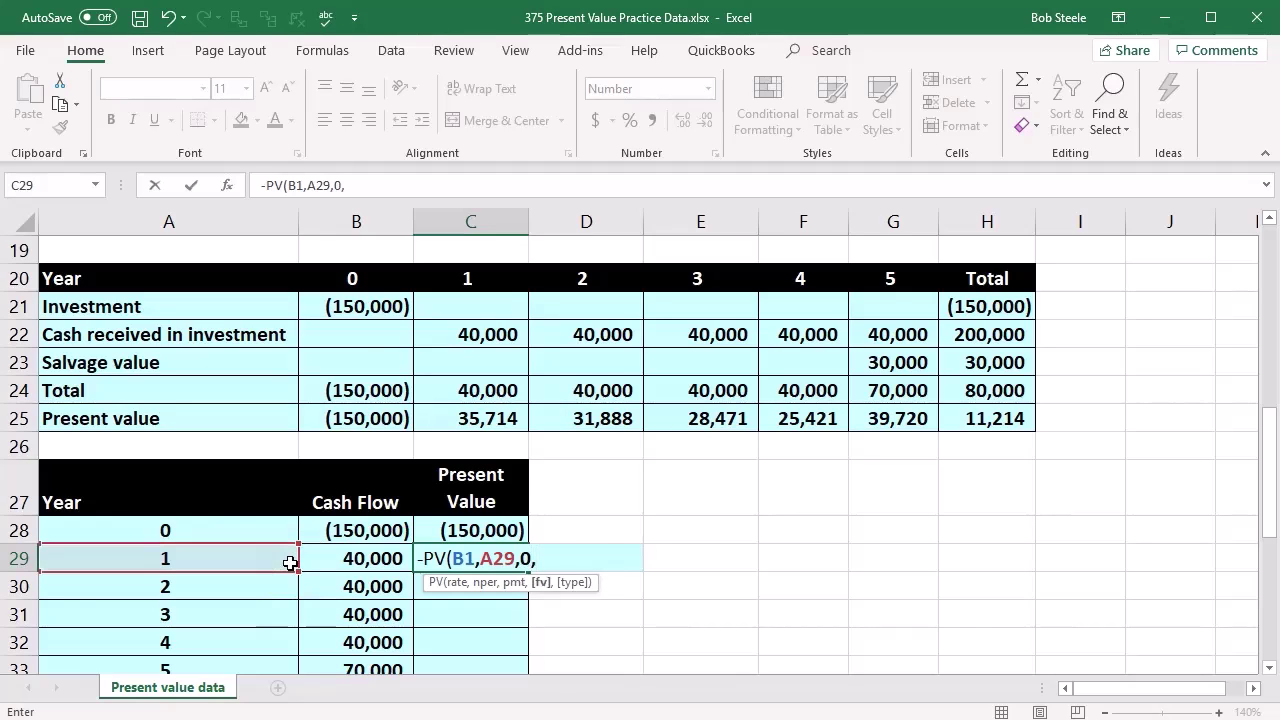
{"action": "type", "text": ","}
{"action": "scroll", "coordinate": [290, 563], "scroll_direction": "down", "scroll_amount": 1}
{"action": "left_click", "coordinate": [343, 476]}
{"action": "key", "text": "Return"}
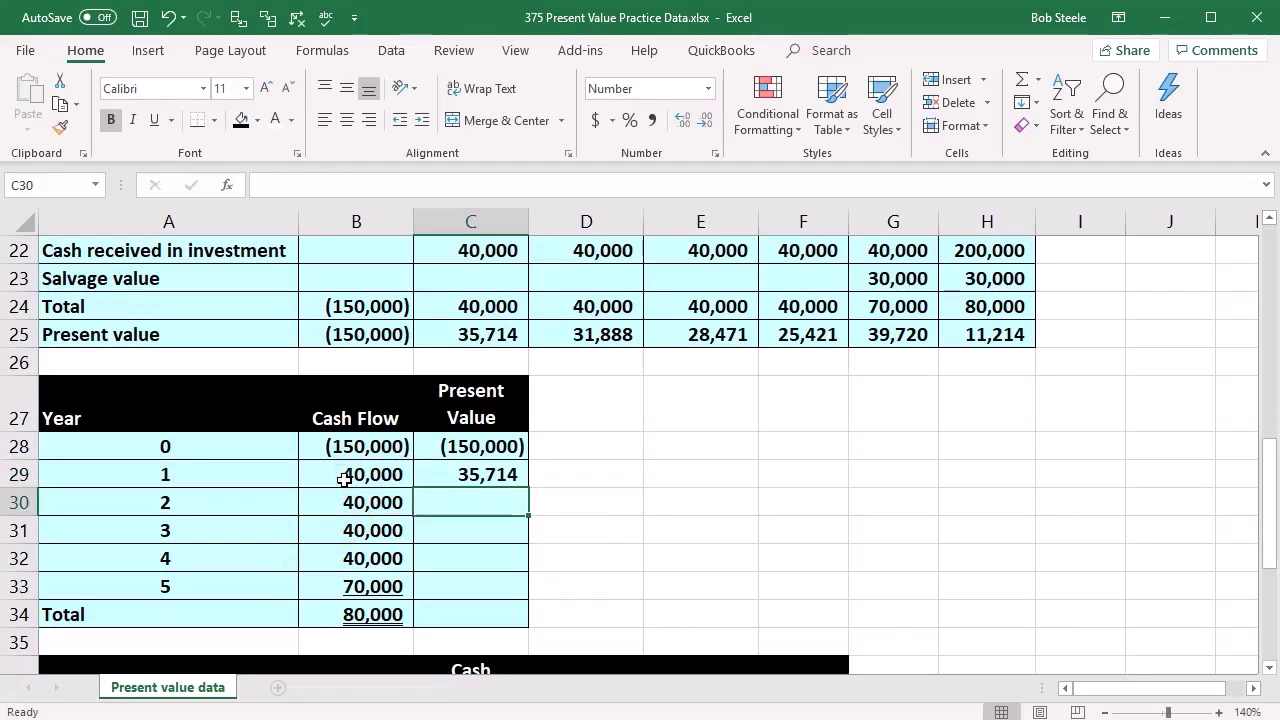
Calculate the year 2 present value in C30 with a negative PV function: rate B1, periods A30, payment 0, future value B30.
{"action": "type", "text": "-"}
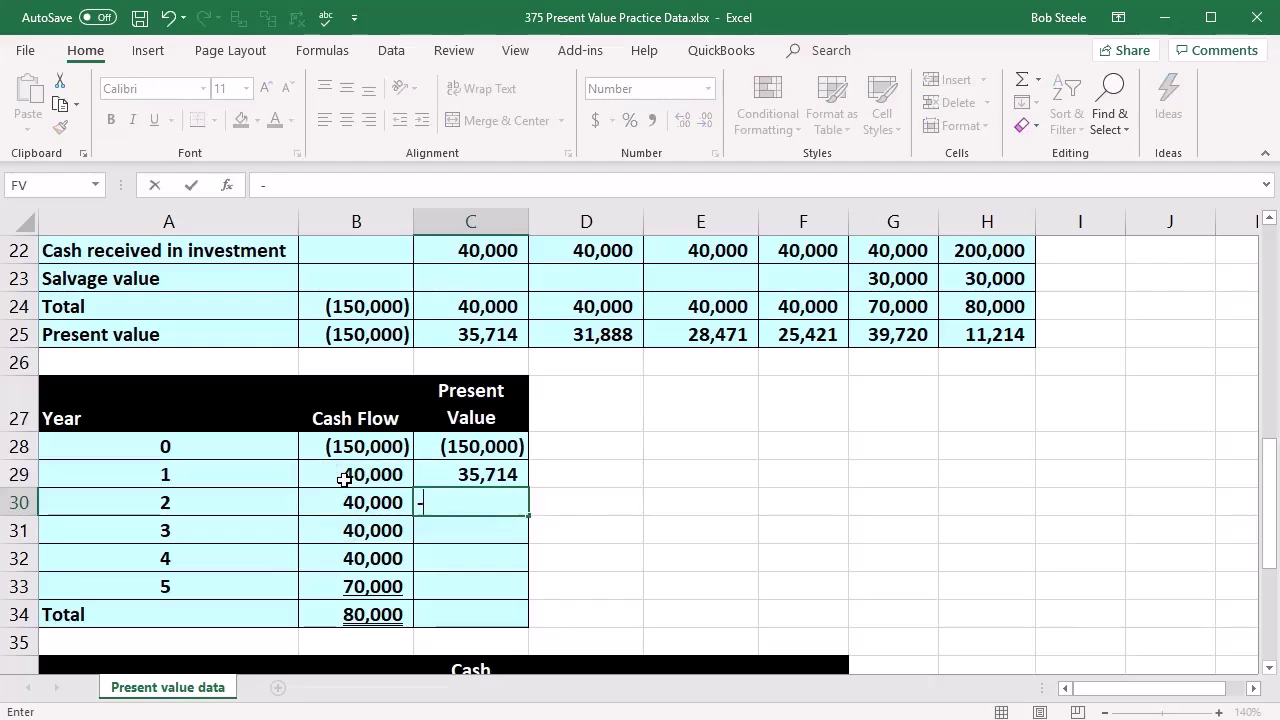
{"action": "type", "text": "pv"}
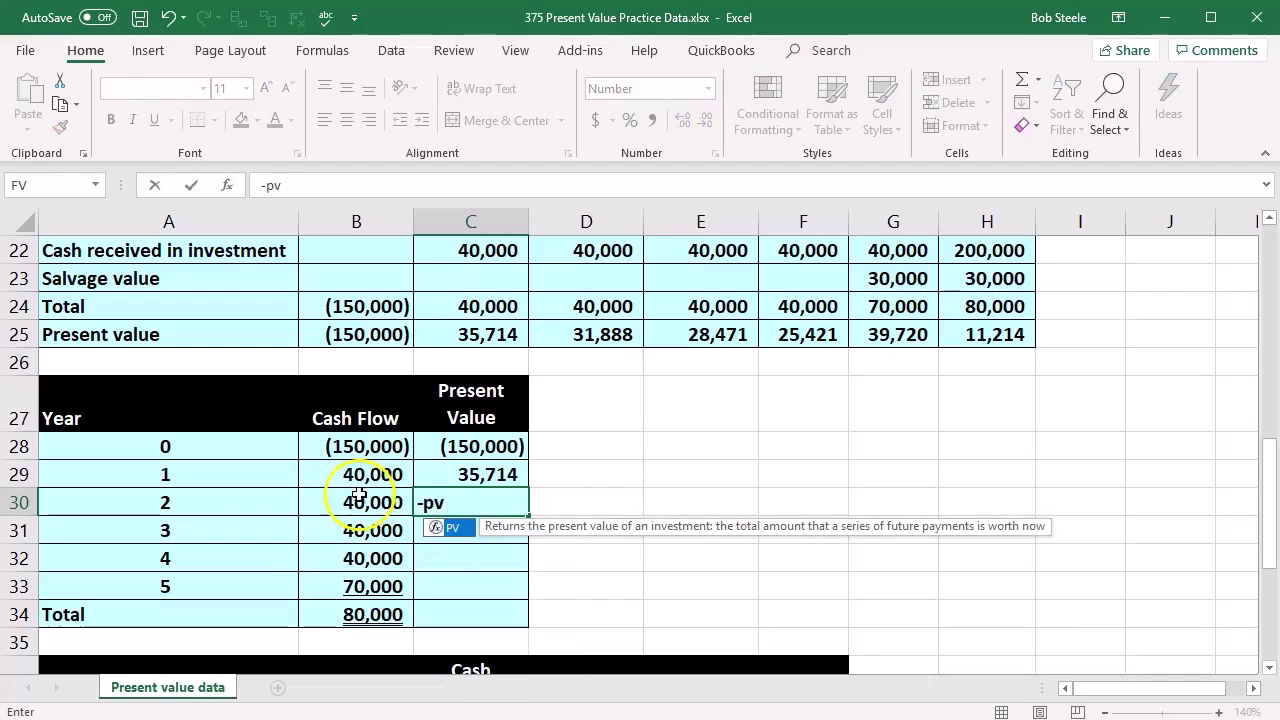
{"action": "double_click", "coordinate": [447, 527]}
{"action": "scroll", "coordinate": [323, 447], "scroll_direction": "up", "scroll_amount": 4}
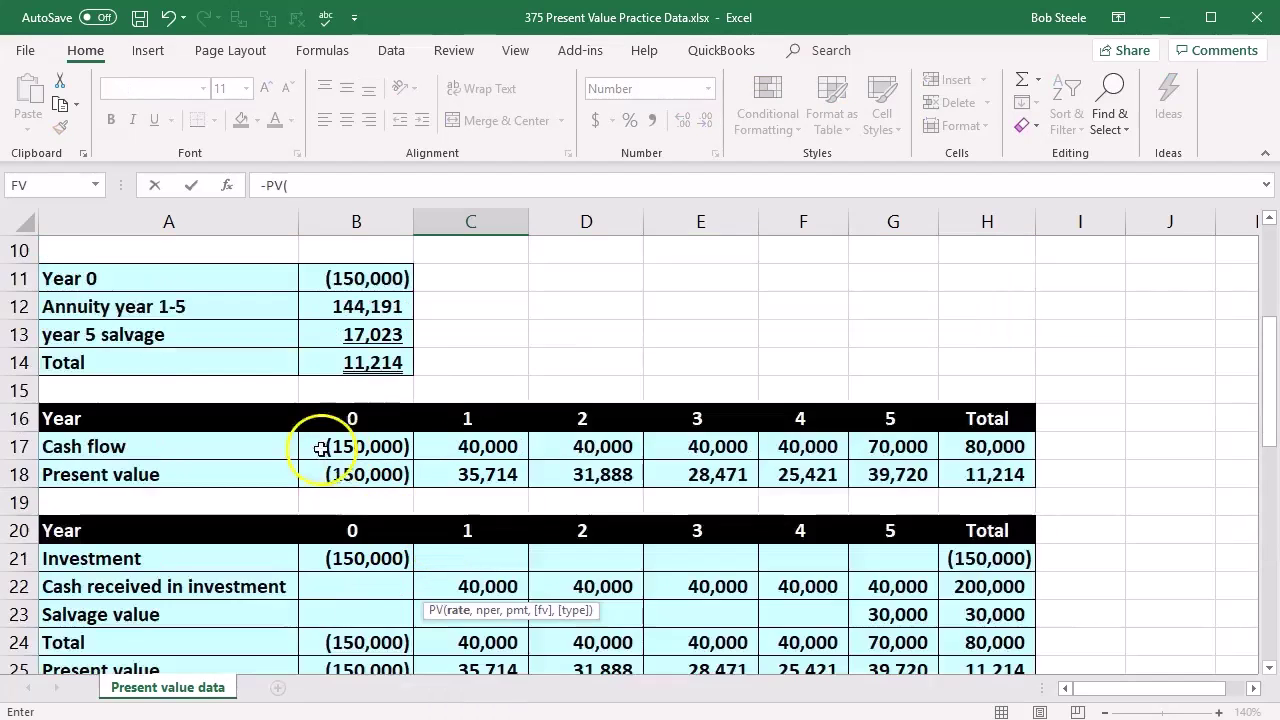
{"action": "scroll", "coordinate": [323, 447], "scroll_direction": "up", "scroll_amount": 3}
{"action": "left_click", "coordinate": [346, 251]}
{"action": "scroll", "coordinate": [314, 560], "scroll_direction": "down", "scroll_amount": 6}
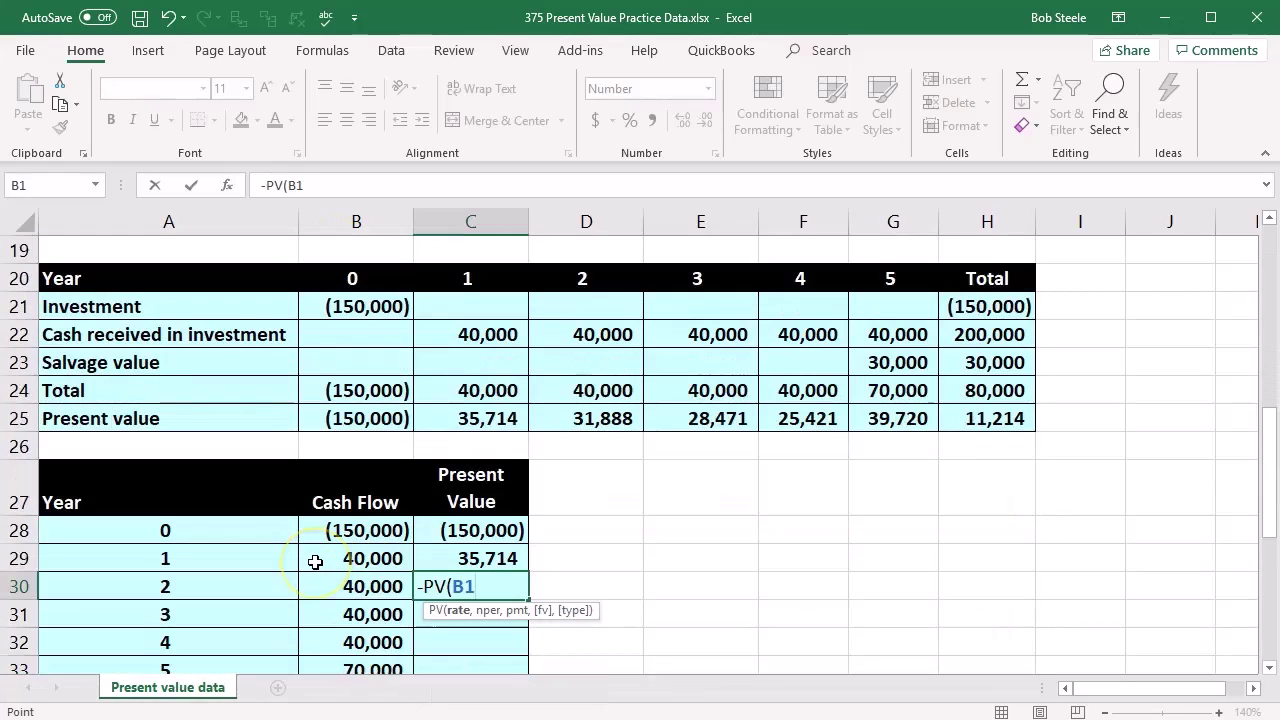
{"action": "type", "text": ","}
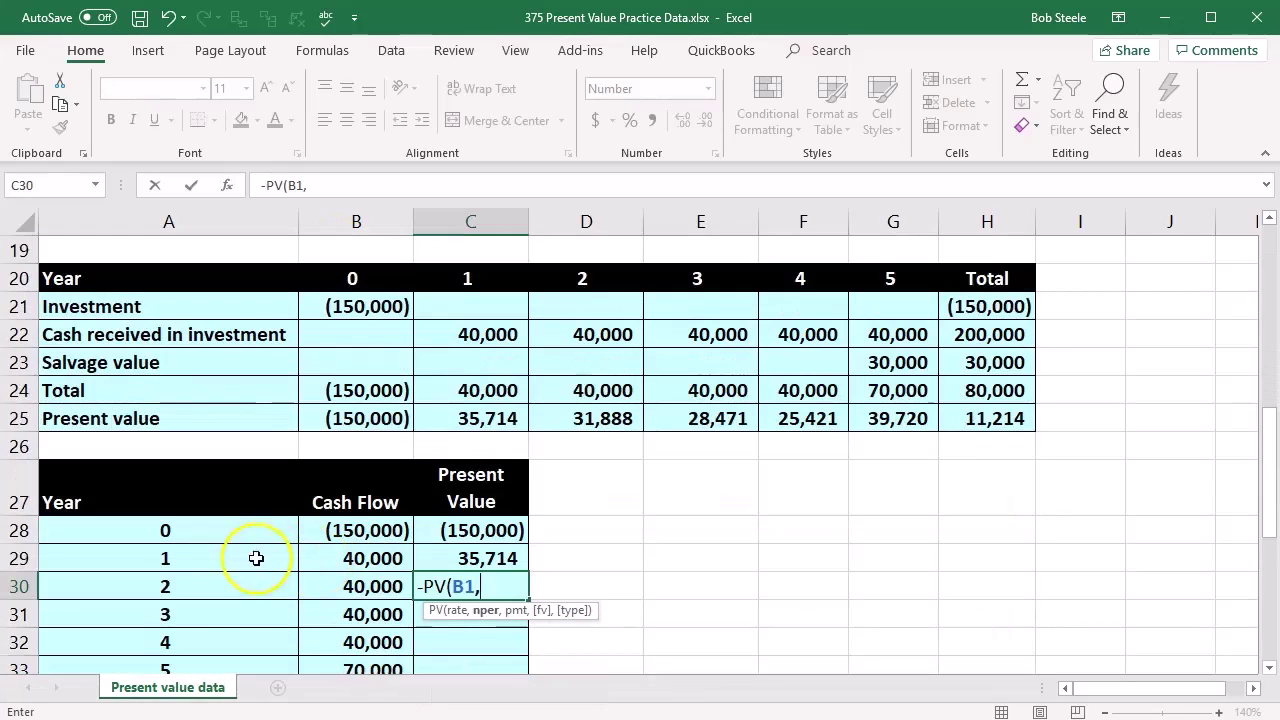
{"action": "left_click", "coordinate": [200, 586]}
{"action": "type", "text": ","}
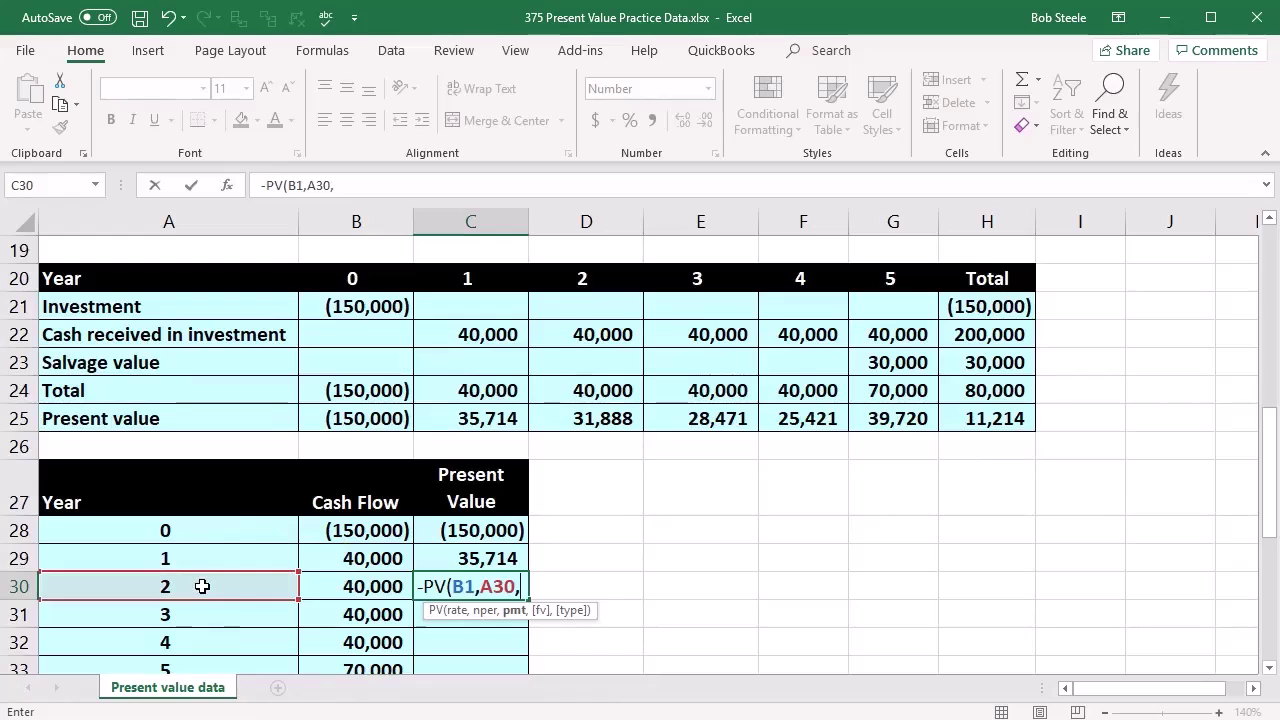
{"action": "type", "text": "0"}
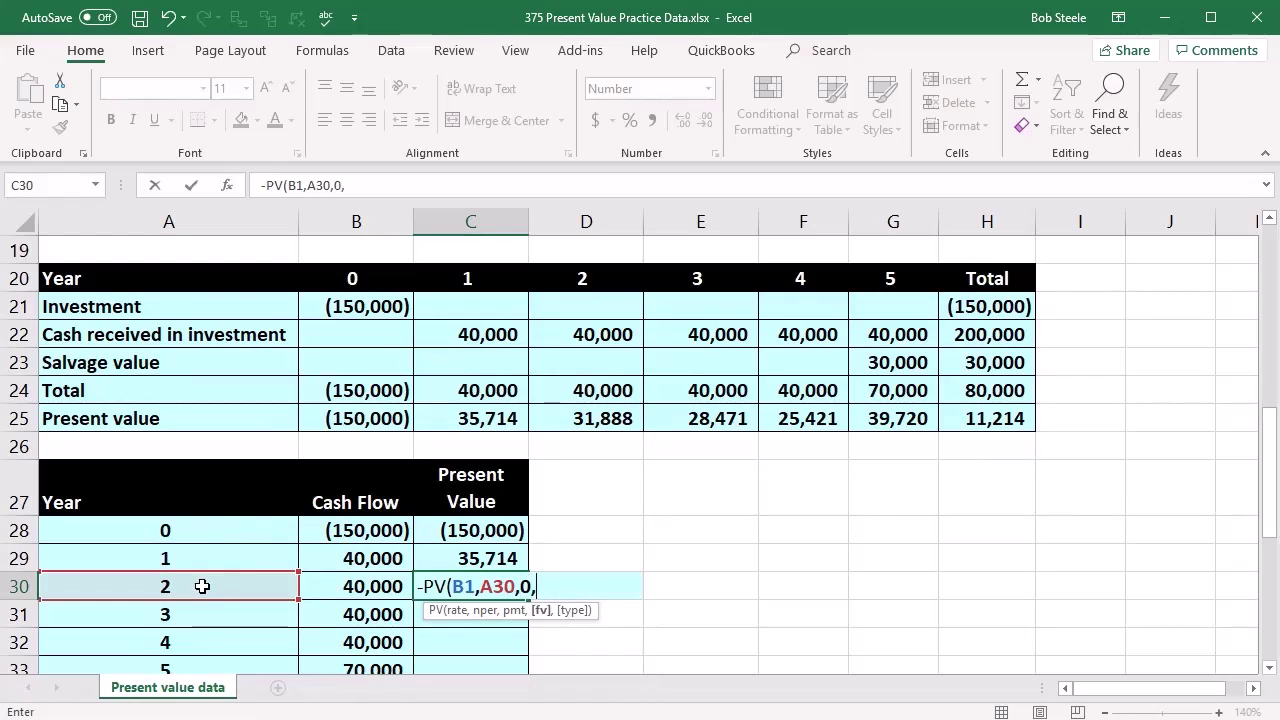
{"action": "type", "text": ","}
{"action": "left_click", "coordinate": [335, 580]}
{"action": "key", "text": "Return"}
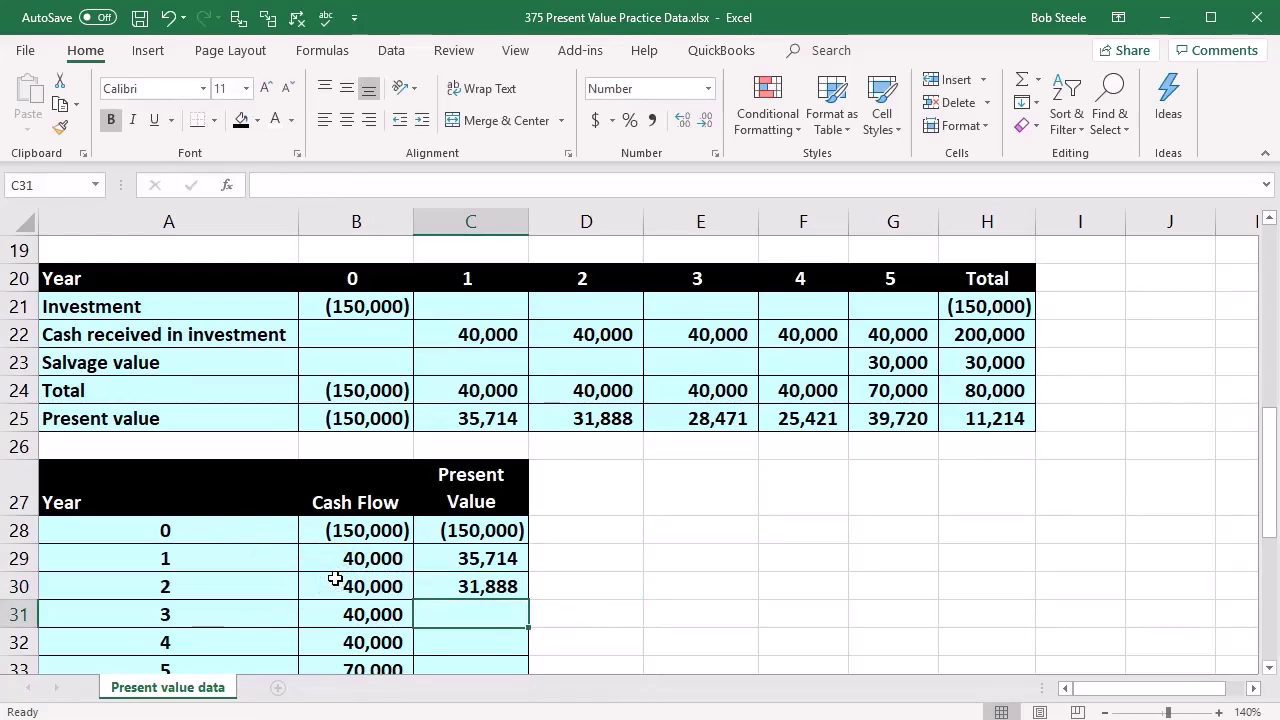
Calculate the year 3 present value in C31 with a negative PV function: rate B1, periods A31, payment 0, future value B31.
{"action": "scroll", "coordinate": [335, 580], "scroll_direction": "down", "scroll_amount": 1}
{"action": "type", "text": "-"}
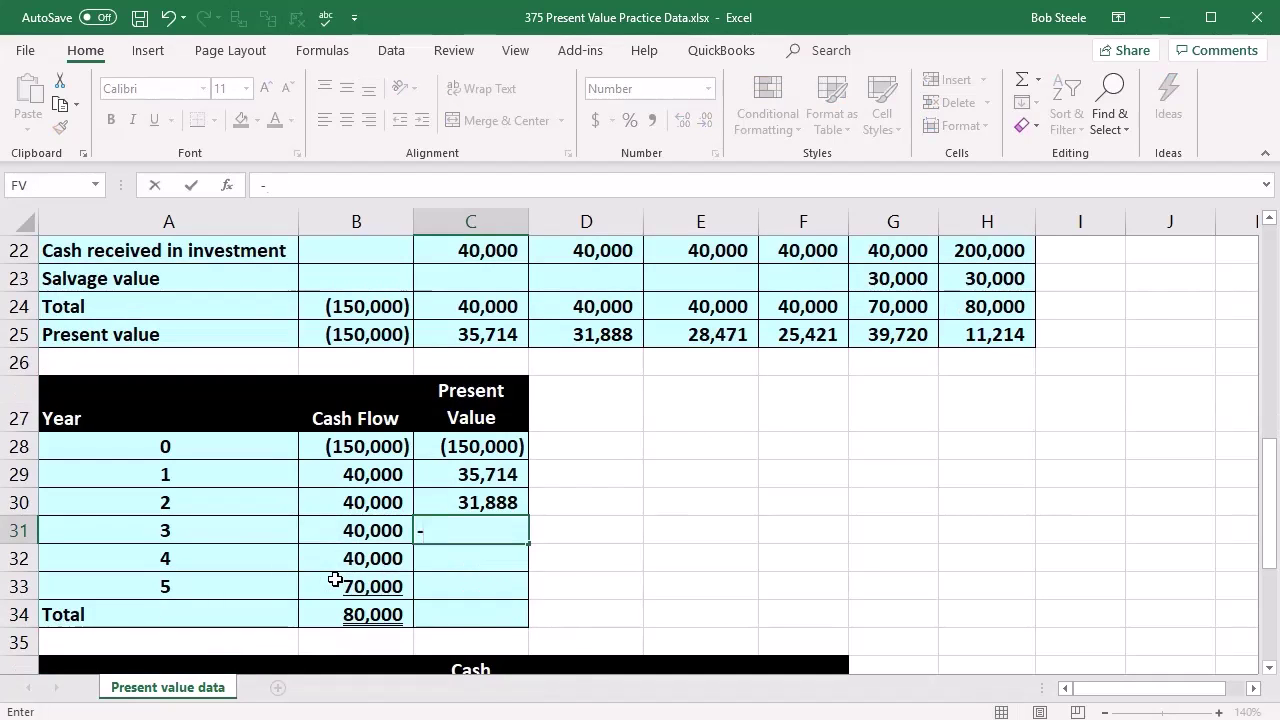
{"action": "type", "text": "pv"}
{"action": "double_click", "coordinate": [437, 555]}
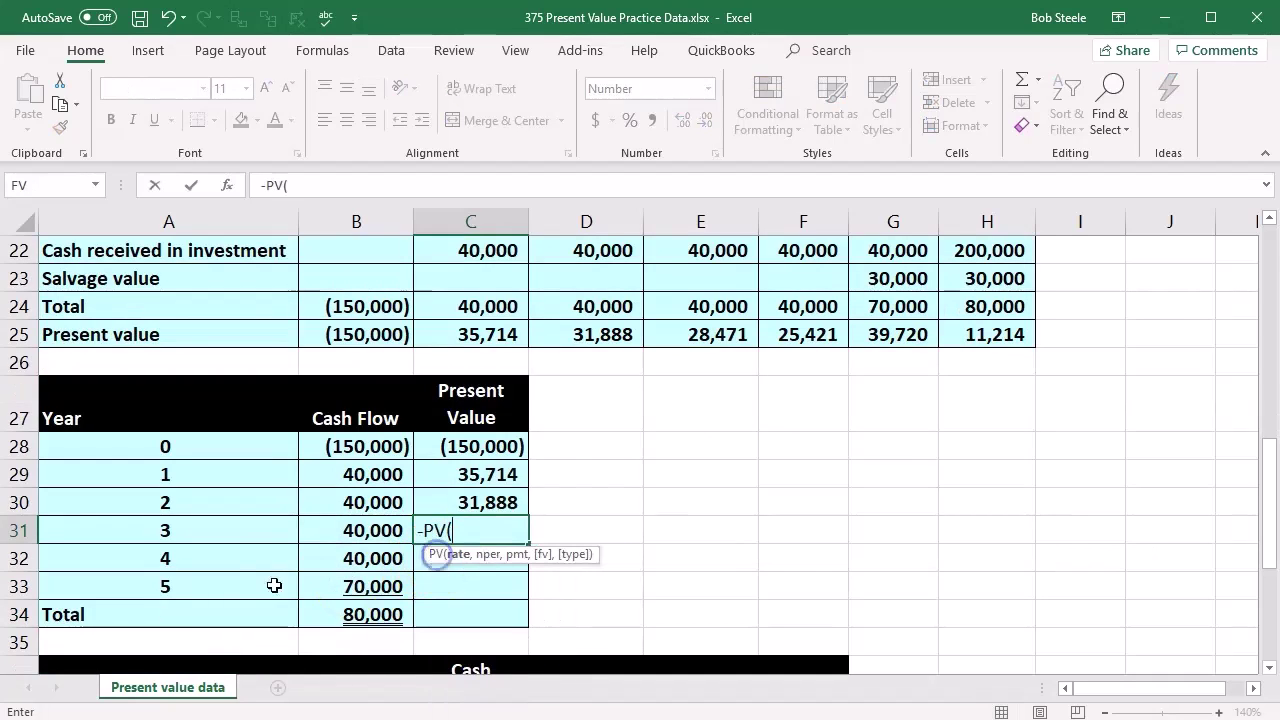
{"action": "scroll", "coordinate": [263, 514], "scroll_direction": "up", "scroll_amount": 7}
{"action": "left_click", "coordinate": [356, 250]}
{"action": "scroll", "coordinate": [346, 518], "scroll_direction": "down", "scroll_amount": 7}
{"action": "type", "text": ","}
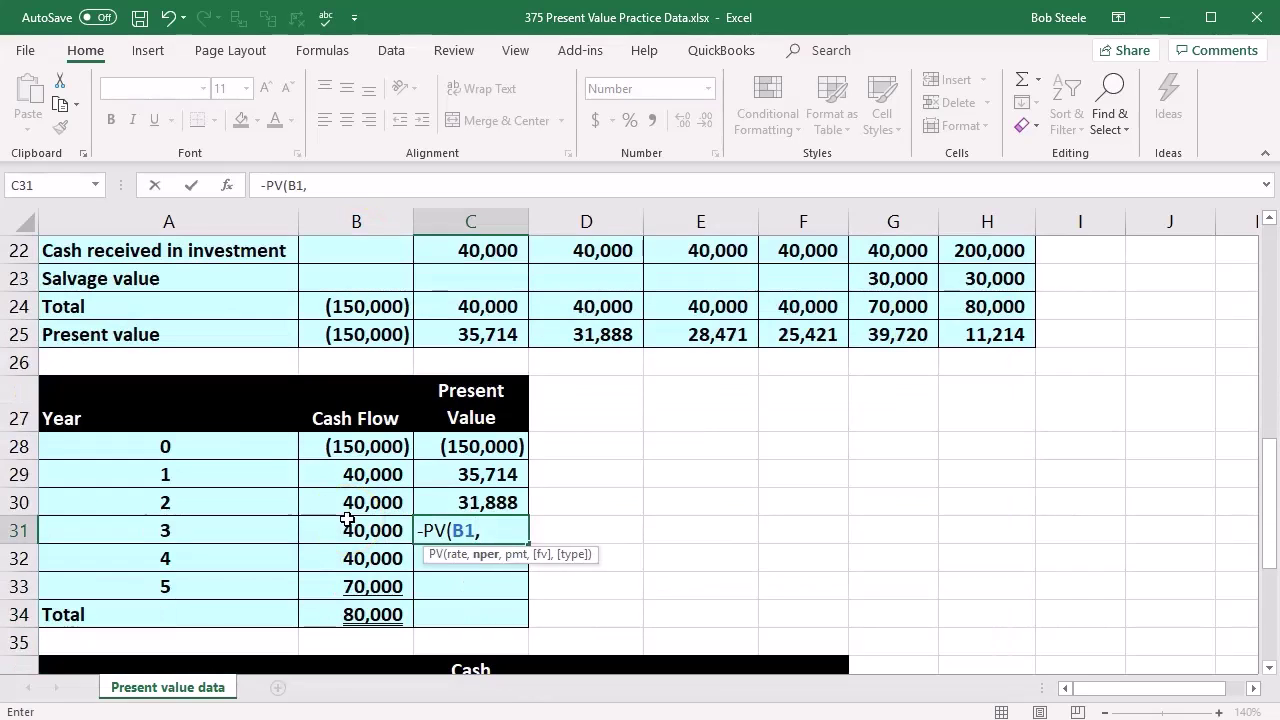
{"action": "left_click", "coordinate": [257, 528]}
{"action": "type", "text": ","}
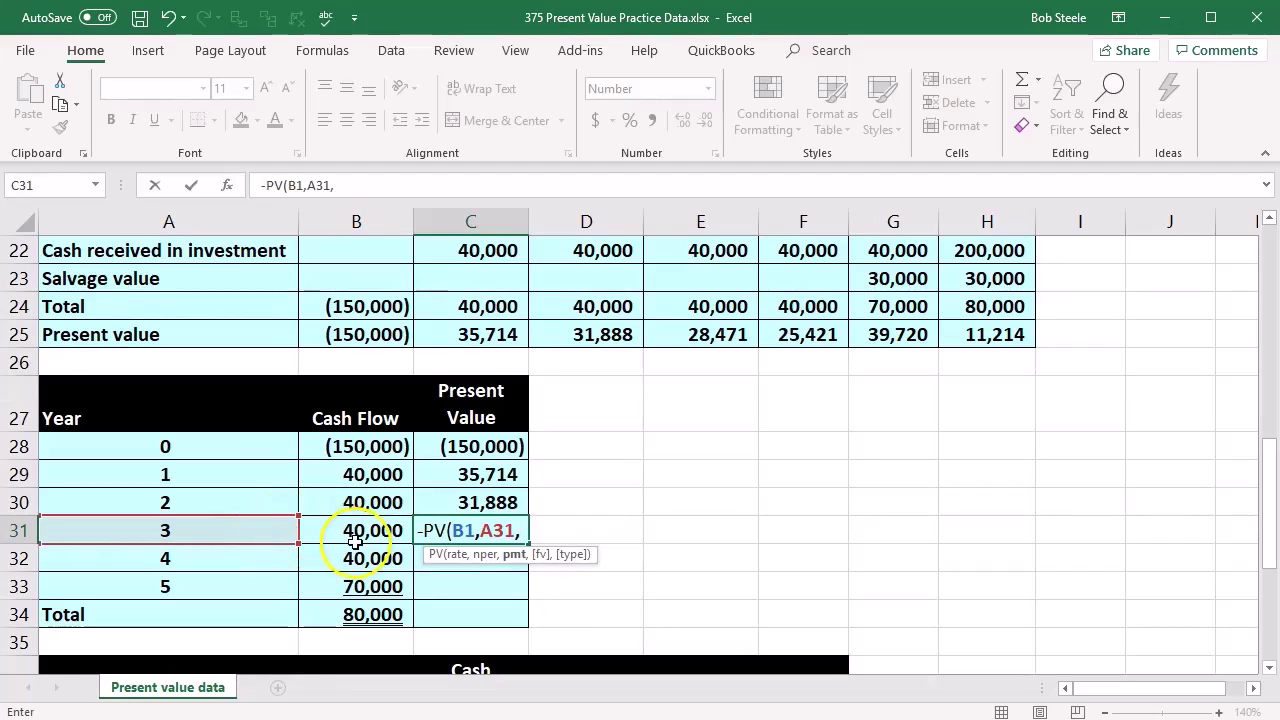
{"action": "type", "text": "0,"}
{"action": "left_click", "coordinate": [381, 530]}
{"action": "key", "text": "Return"}
Calculate the year 4 present value in C32 with a negative PV function: rate B1, periods A32, payment 0, future value B32.
{"action": "type", "text": "-pv"}
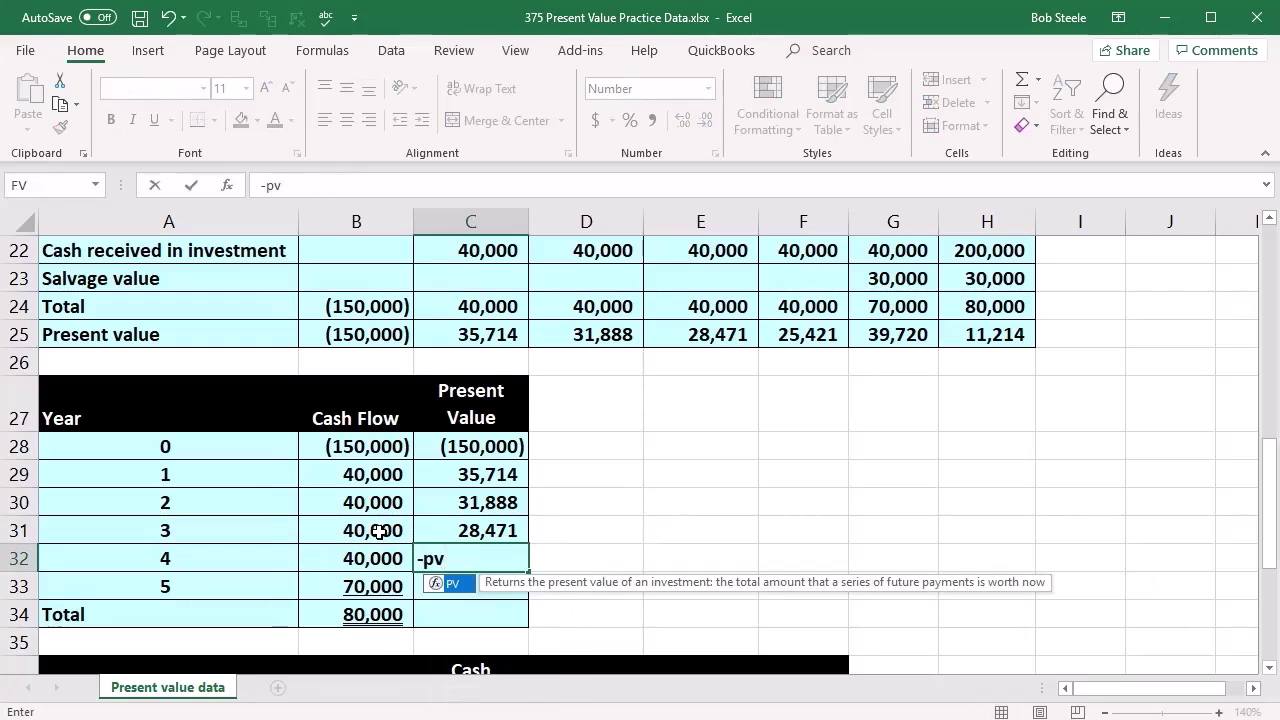
{"action": "key", "text": "Tab"}
{"action": "scroll", "coordinate": [307, 540], "scroll_direction": "up", "scroll_amount": 7}
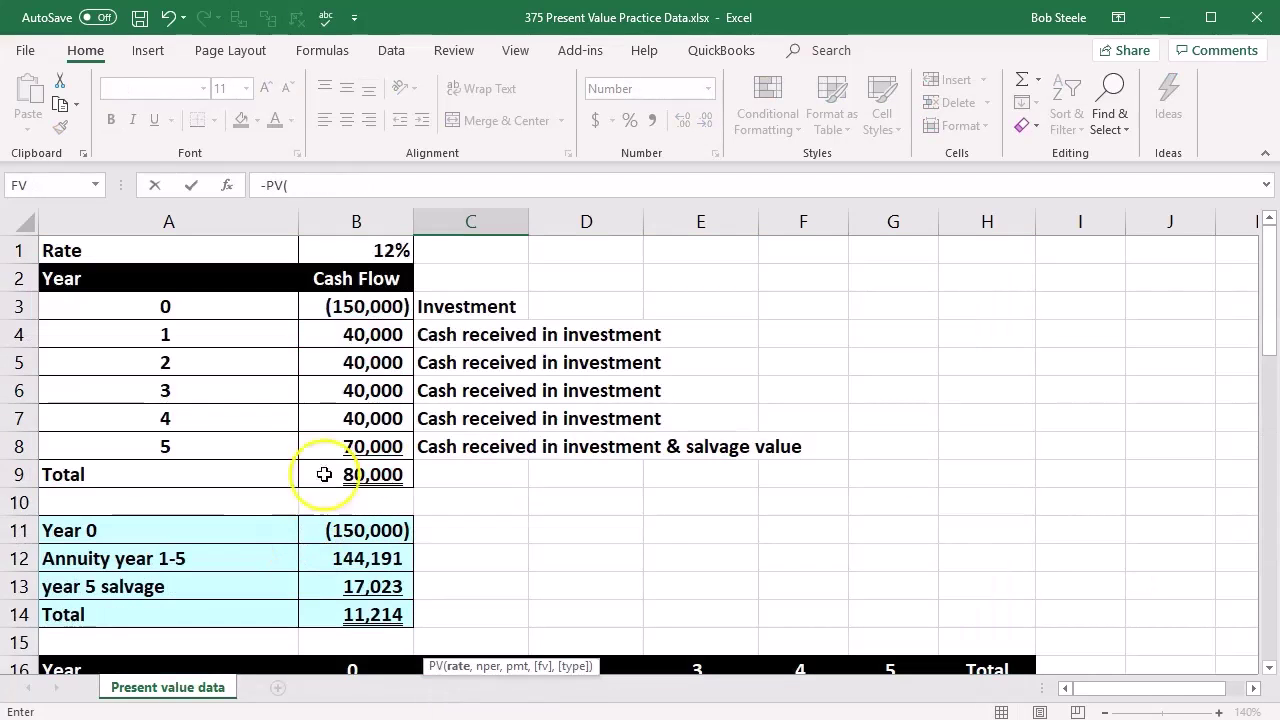
{"action": "left_click", "coordinate": [346, 249]}
{"action": "scroll", "coordinate": [300, 600], "scroll_direction": "down", "scroll_amount": 5}
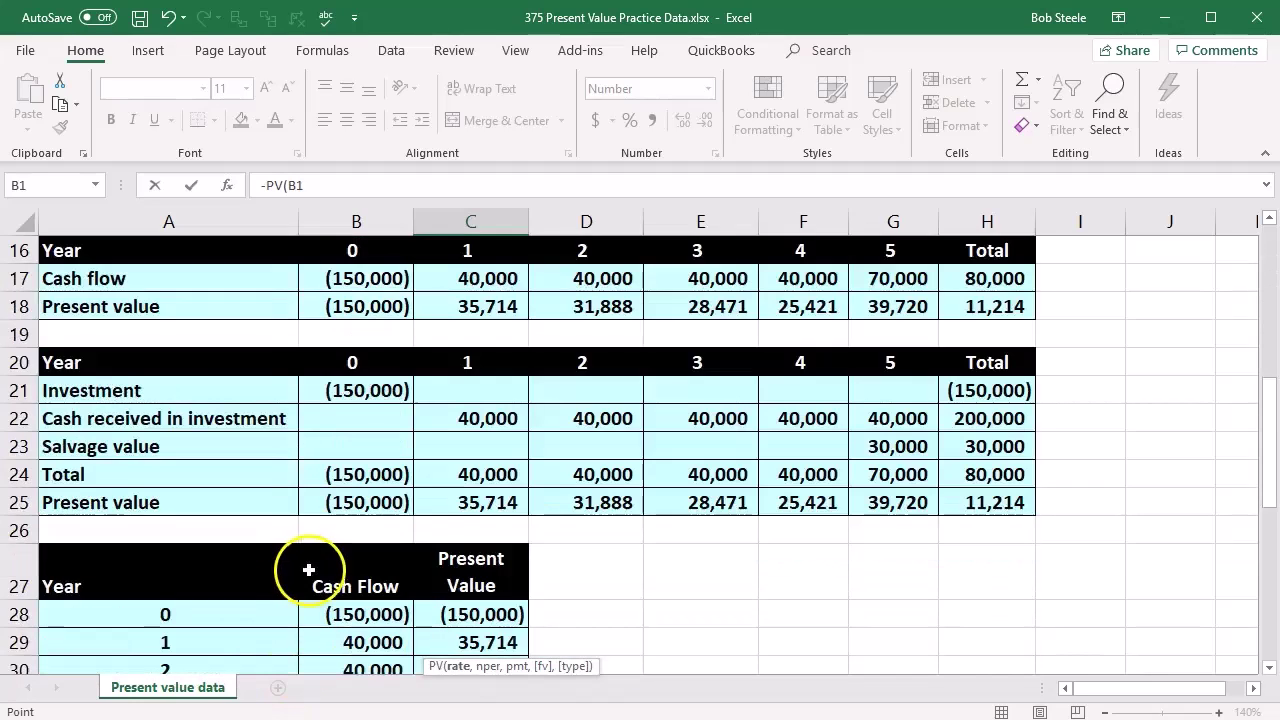
{"action": "scroll", "coordinate": [309, 570], "scroll_direction": "down", "scroll_amount": 2}
{"action": "type", "text": ","}
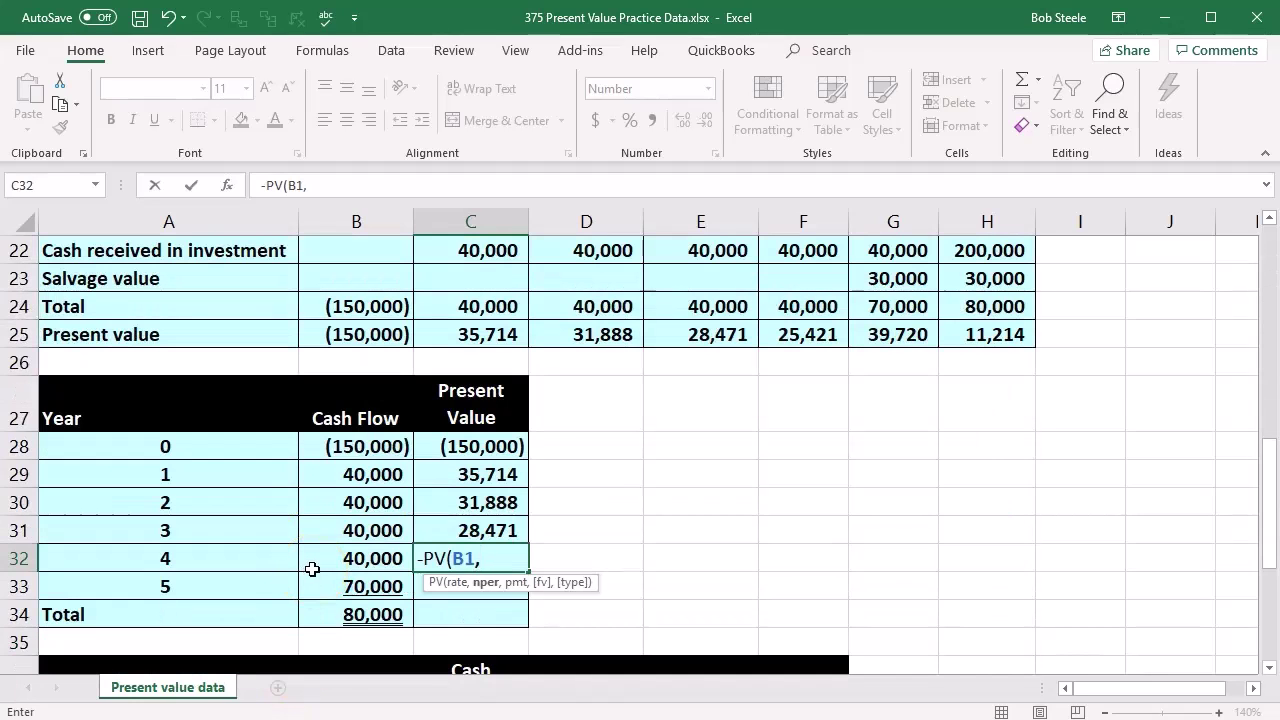
{"action": "left_click", "coordinate": [211, 562]}
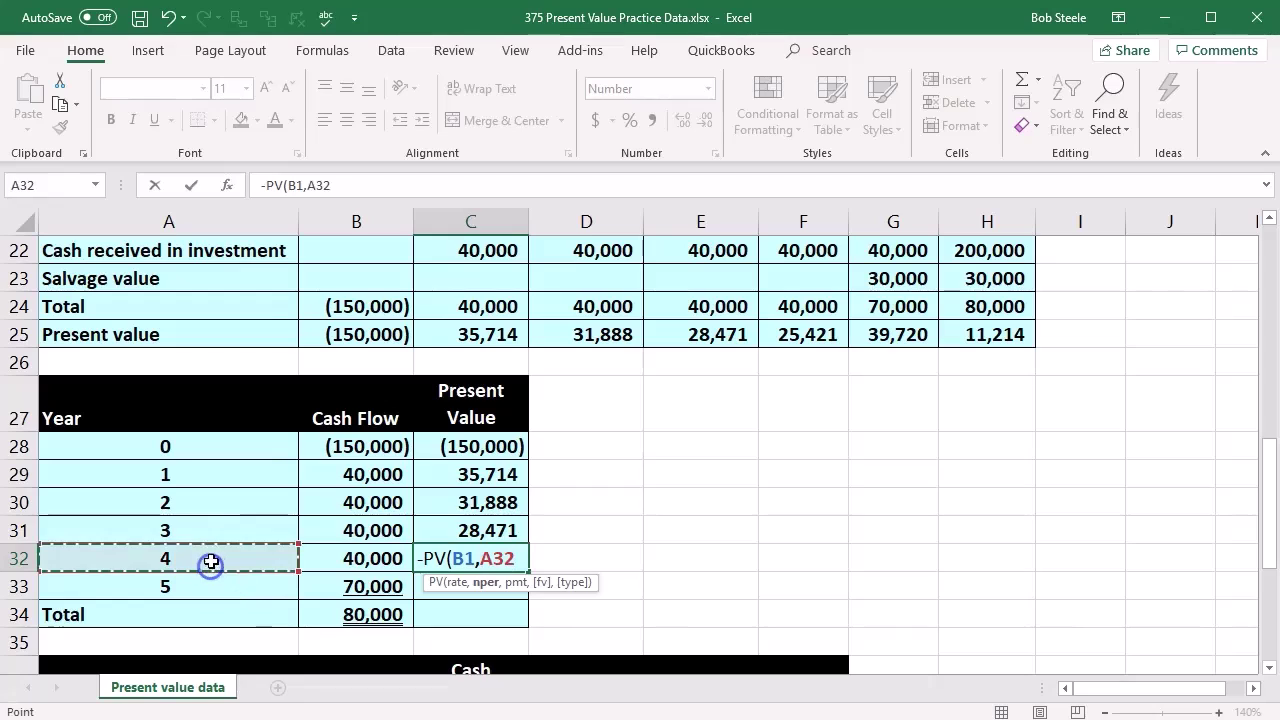
{"action": "type", "text": ",0"}
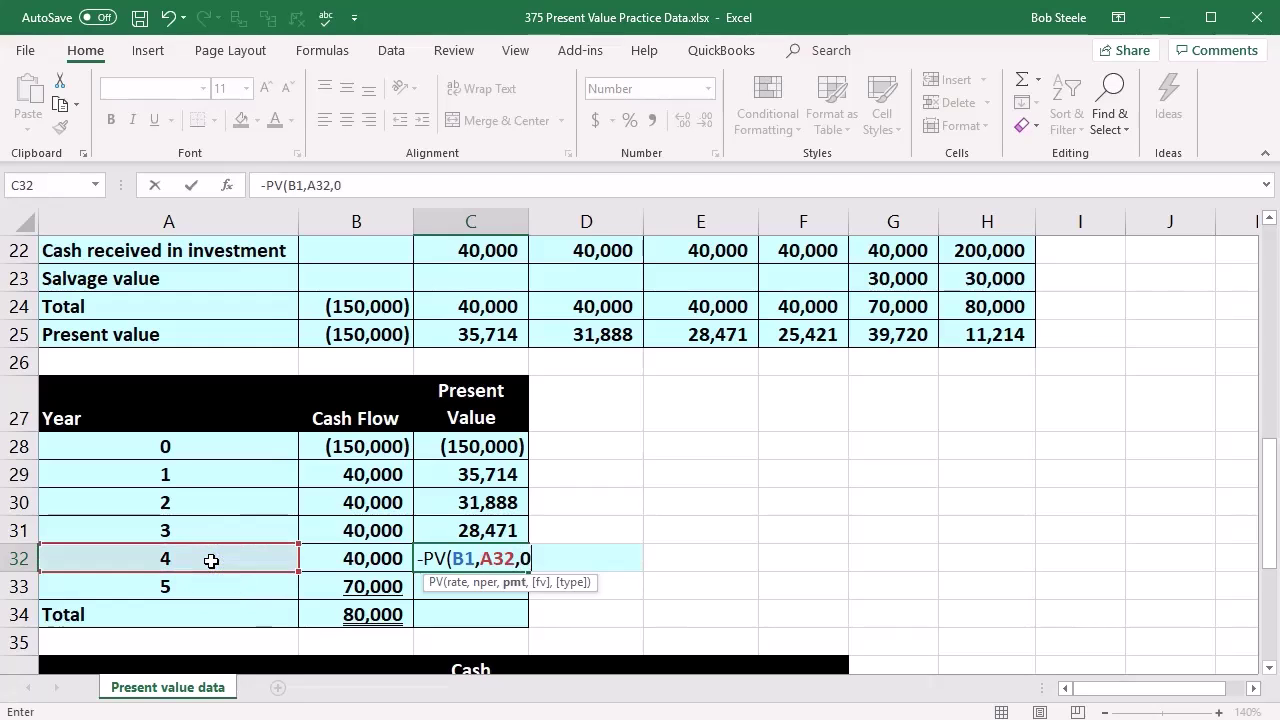
{"action": "type", "text": ","}
{"action": "left_click", "coordinate": [335, 556]}
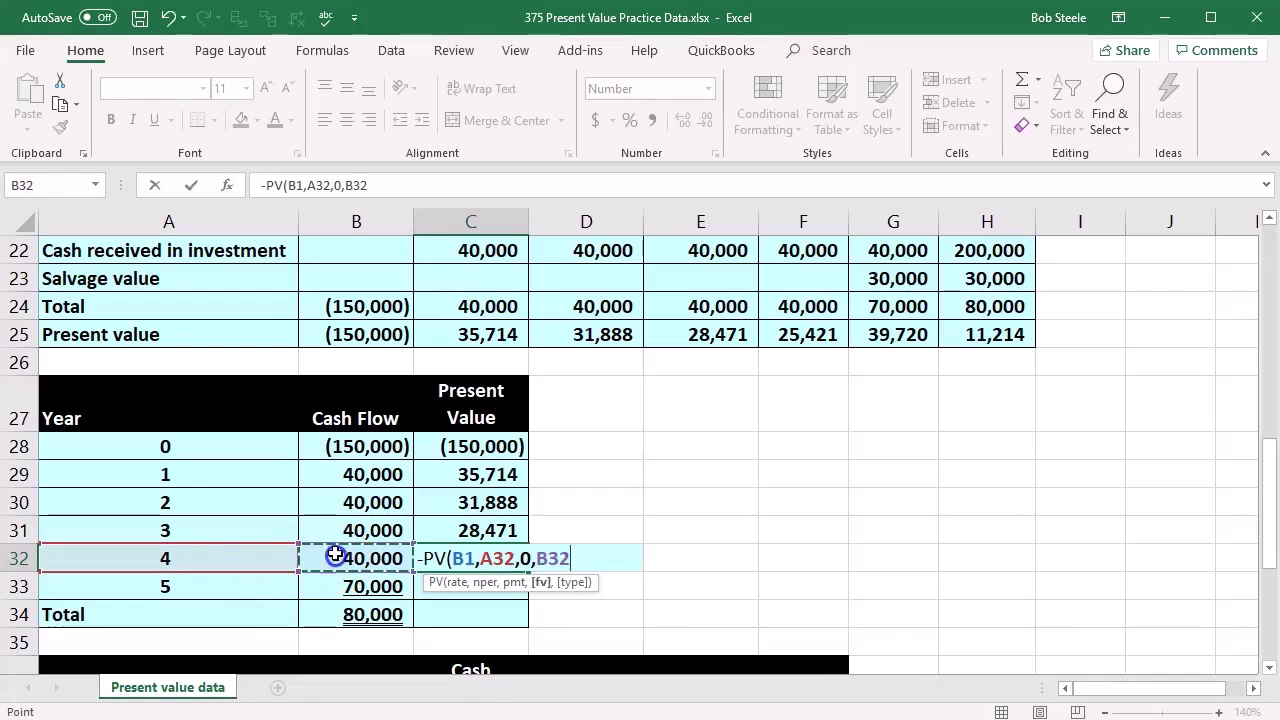
{"action": "key", "text": "Return"}
Calculate the year 5 present value in C33 as -PV(B1,A33,0,B33) and total C28:C33 in C34 with SUM.
{"action": "type", "text": "-"}
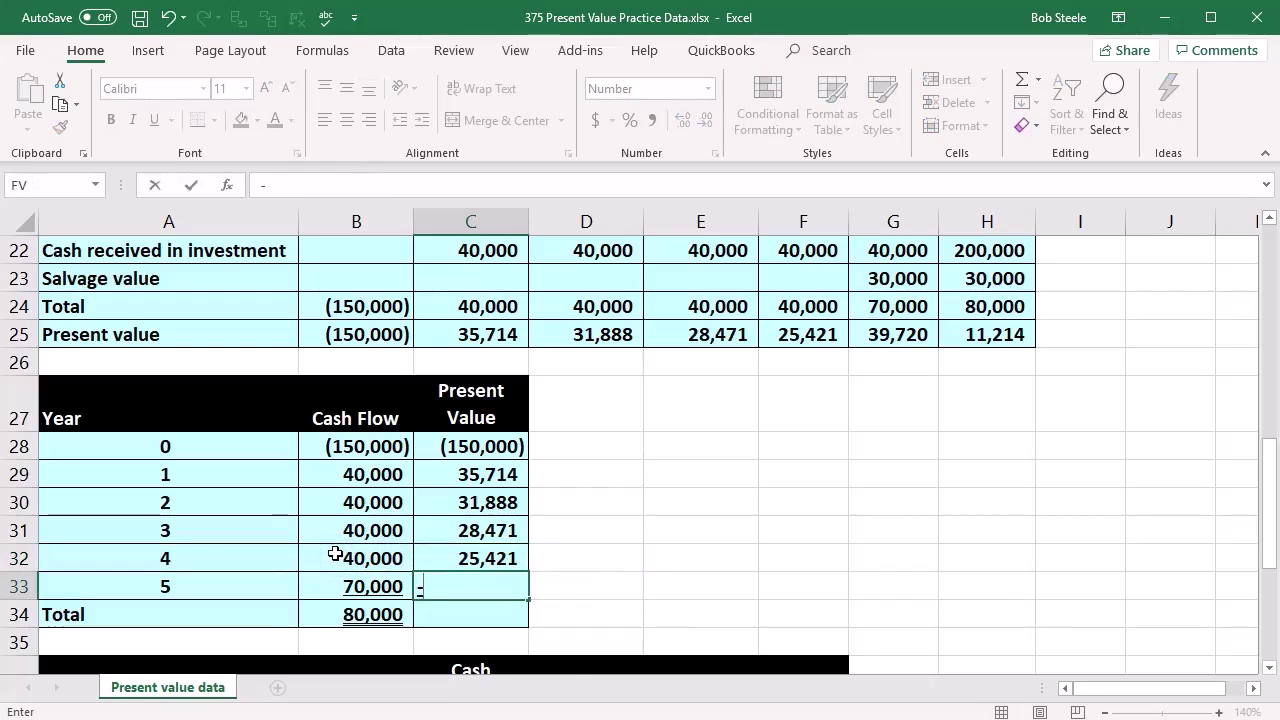
{"action": "type", "text": "pv"}
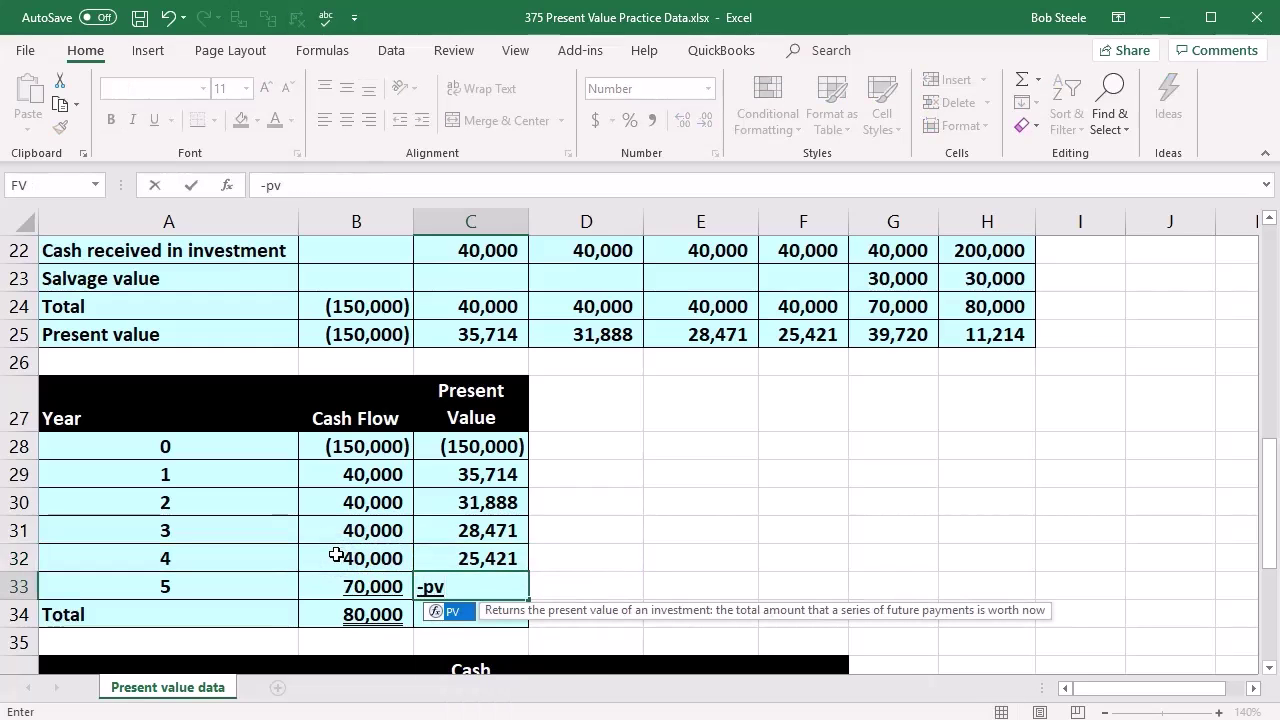
{"action": "double_click", "coordinate": [445, 611]}
{"action": "scroll", "coordinate": [356, 500], "scroll_direction": "up", "scroll_amount": 7}
{"action": "left_click", "coordinate": [386, 249]}
{"action": "scroll", "coordinate": [395, 375], "scroll_direction": "down", "scroll_amount": 6}
{"action": "scroll", "coordinate": [404, 387], "scroll_direction": "down", "scroll_amount": 1}
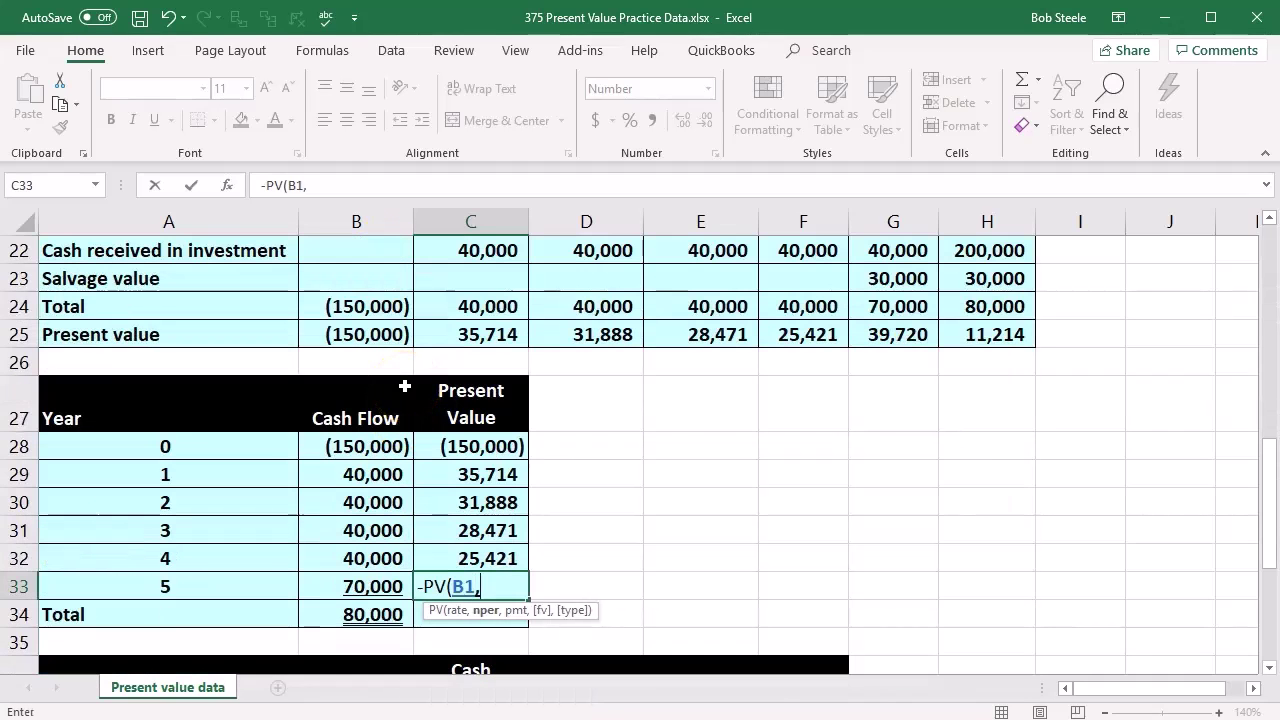
{"action": "left_click", "coordinate": [231, 583]}
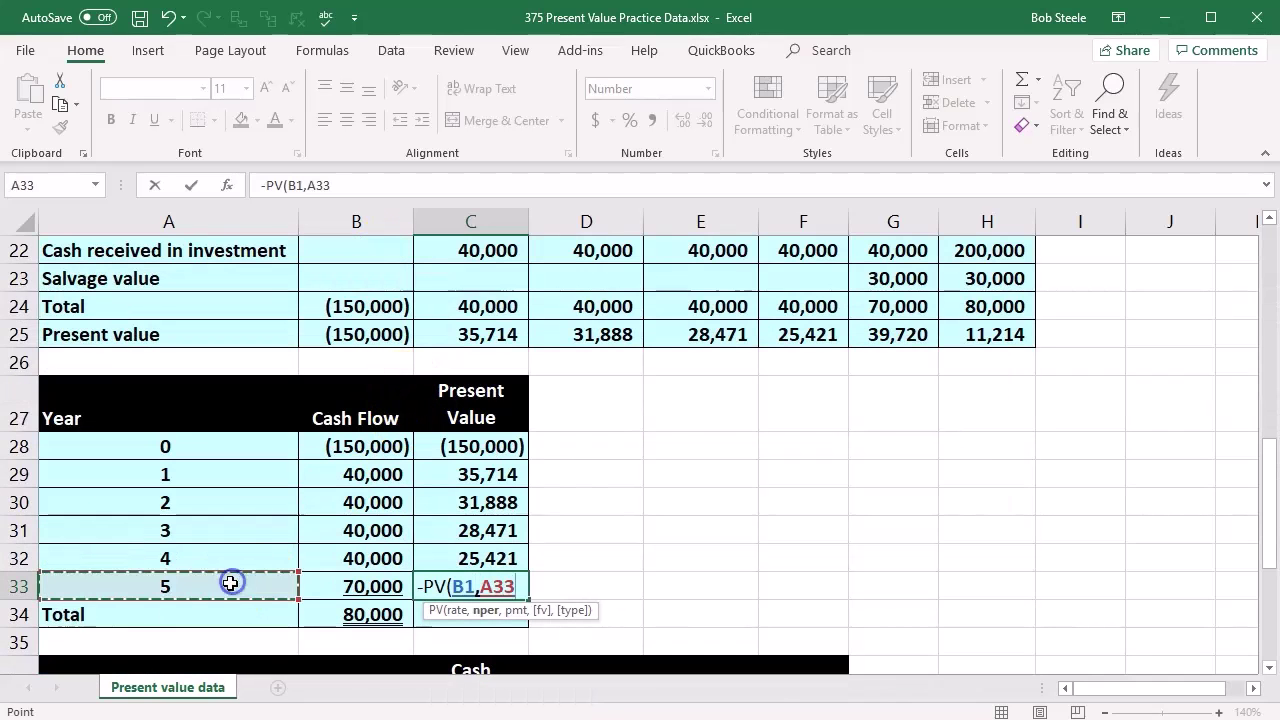
{"action": "type", "text": ","}
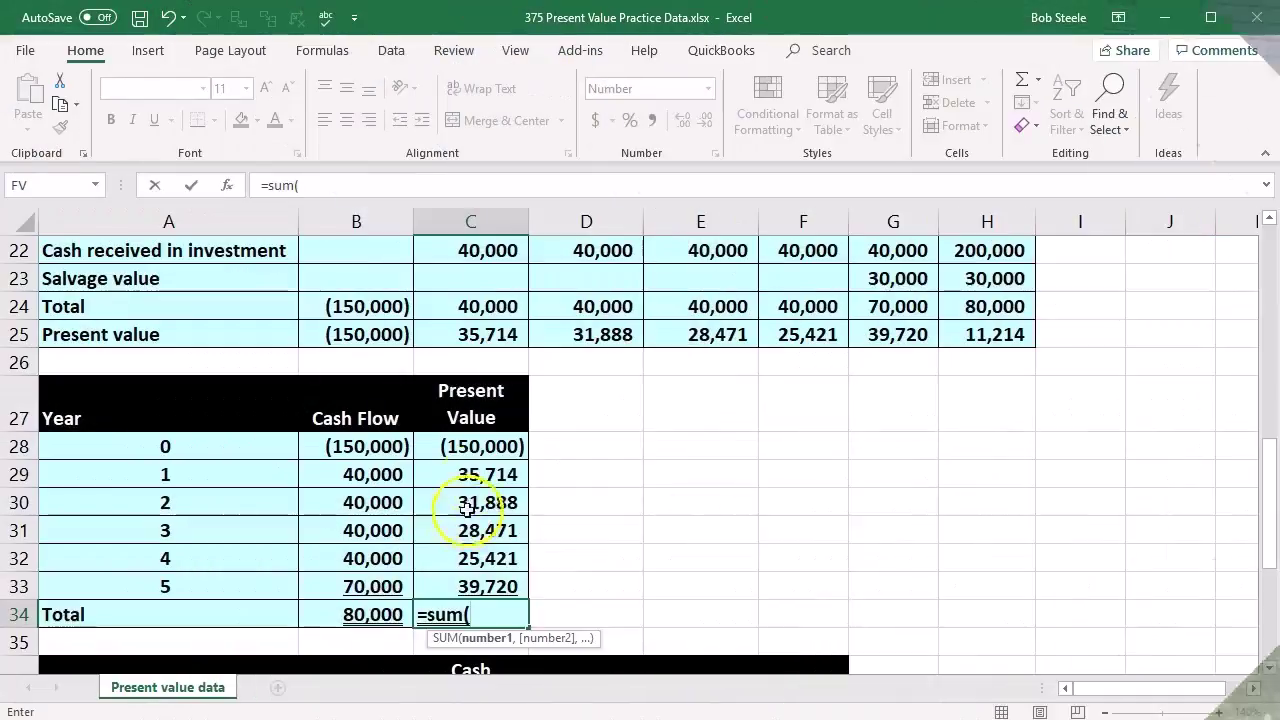
{"action": "left_click_drag", "start_coordinate": [470, 444], "coordinate": [471, 586]}
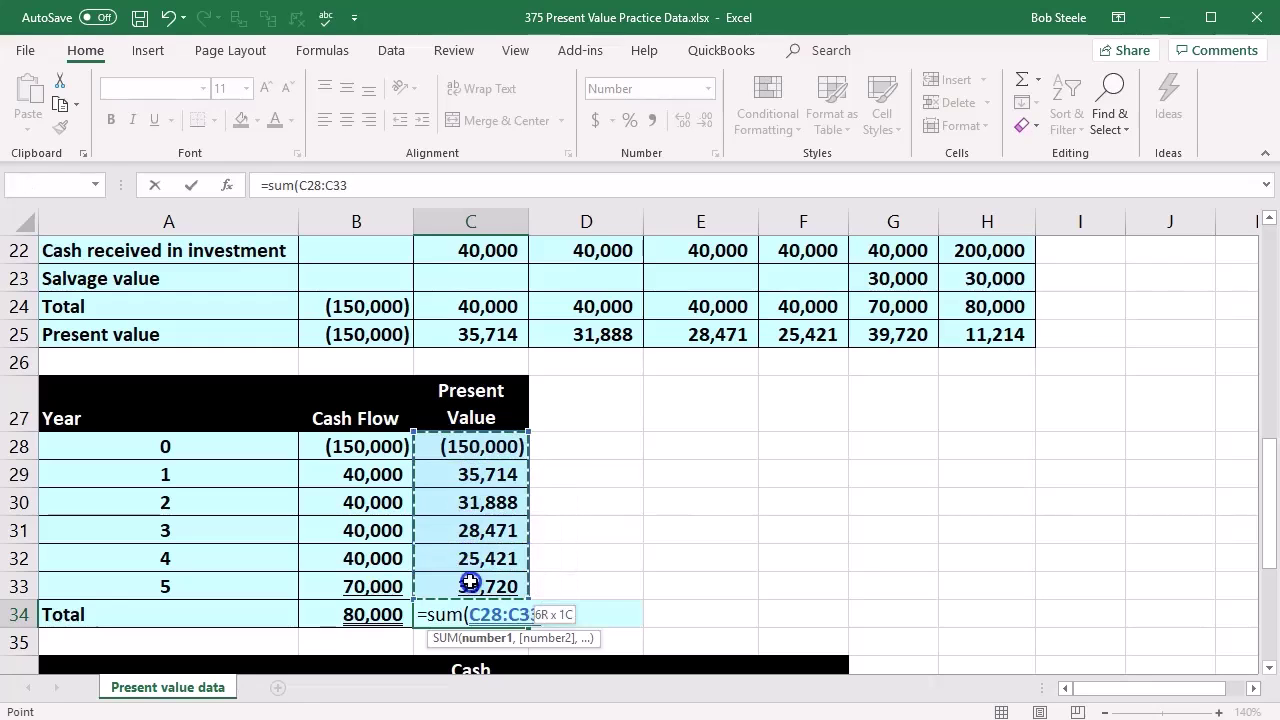
{"action": "key", "text": "Return"}
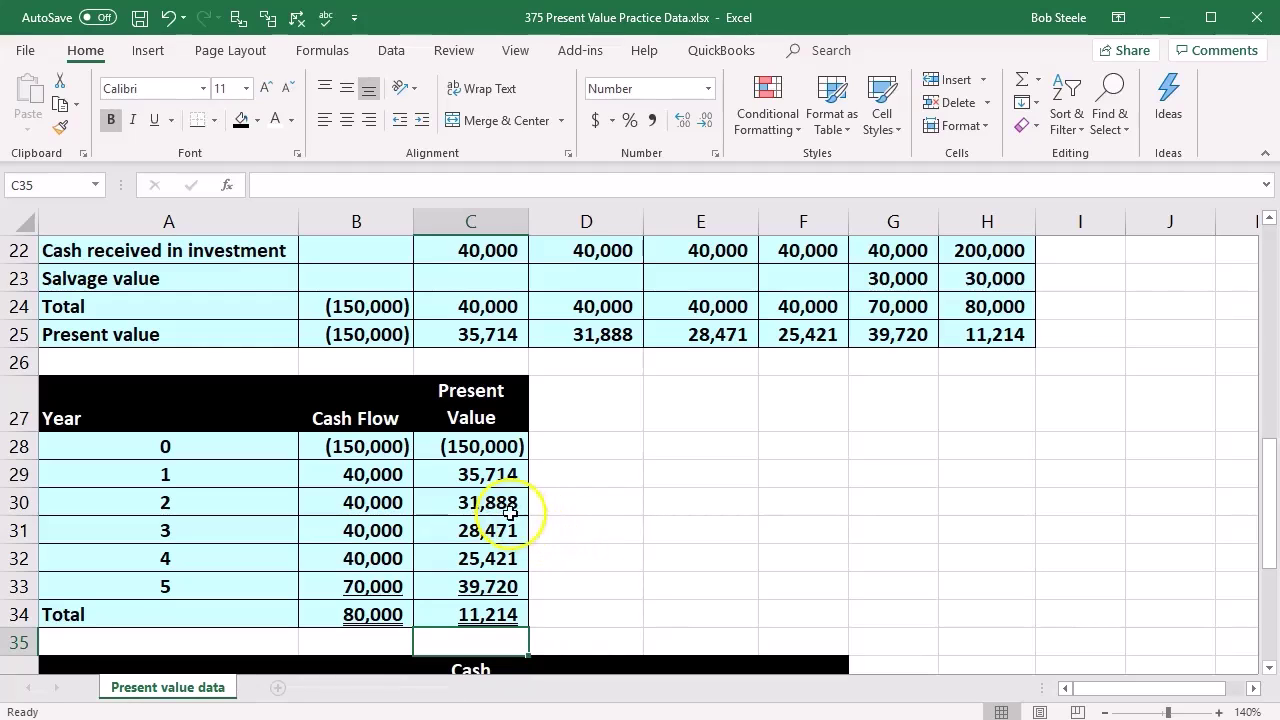
Clear C30:C33 and try to fill the relative formula from C29 into C30, checking its rate reference.
{"action": "left_click_drag", "start_coordinate": [506, 500], "coordinate": [491, 592]}
{"action": "key", "text": "Delete"}
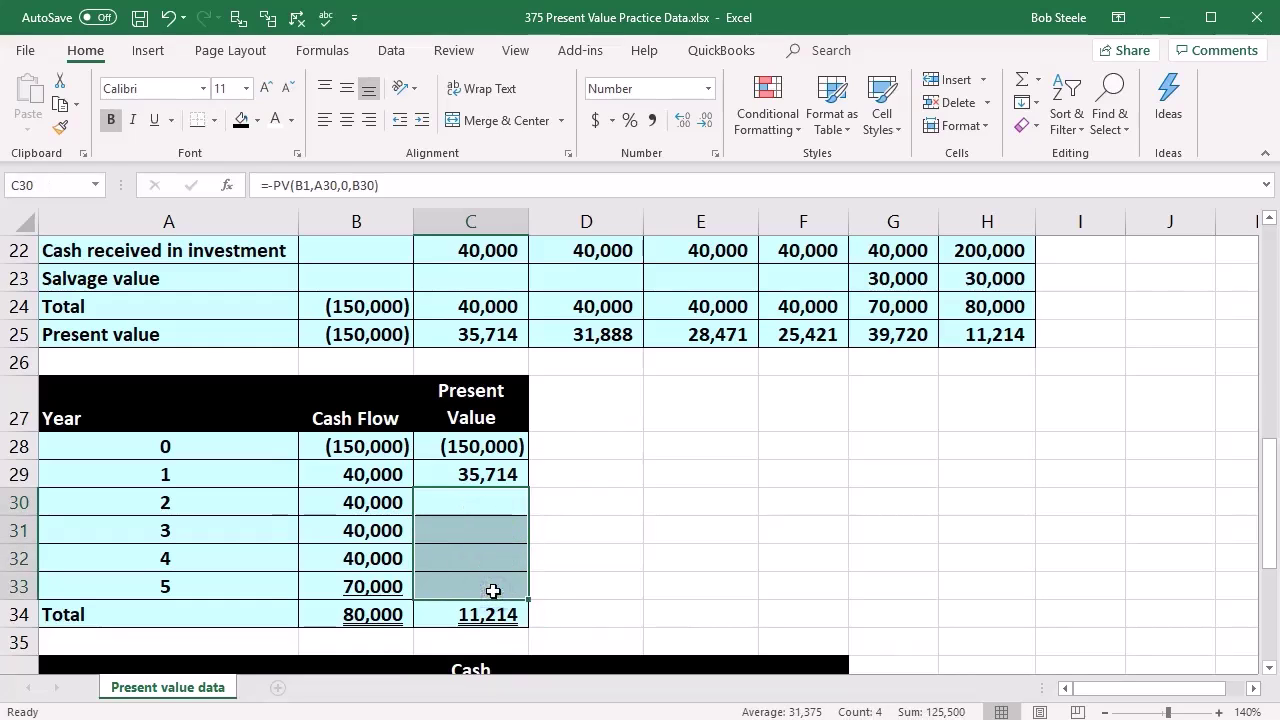
{"action": "left_click", "coordinate": [487, 474]}
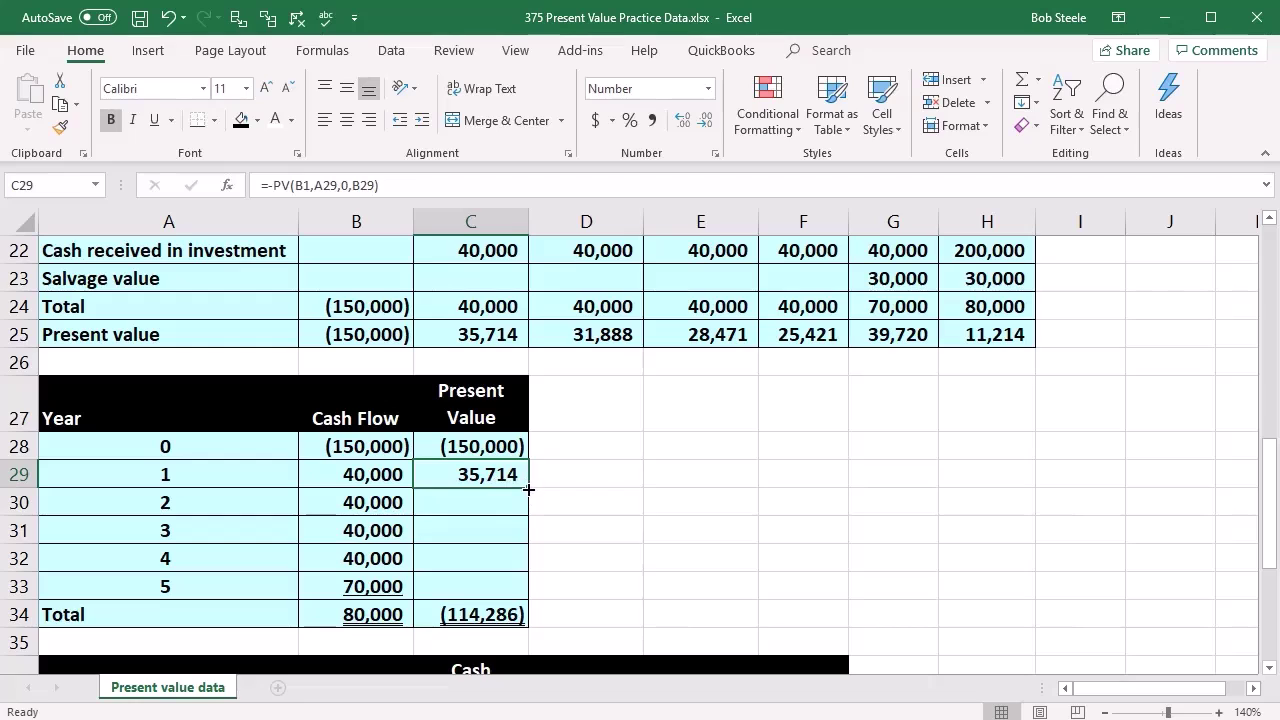
{"action": "mouse_move", "coordinate": [528, 489]}
{"action": "left_mouse_down"}
{"action": "mouse_move", "coordinate": [529, 509]}
{"action": "mouse_move", "coordinate": [517, 505]}
{"action": "left_mouse_up"}
{"action": "double_click", "coordinate": [505, 502]}
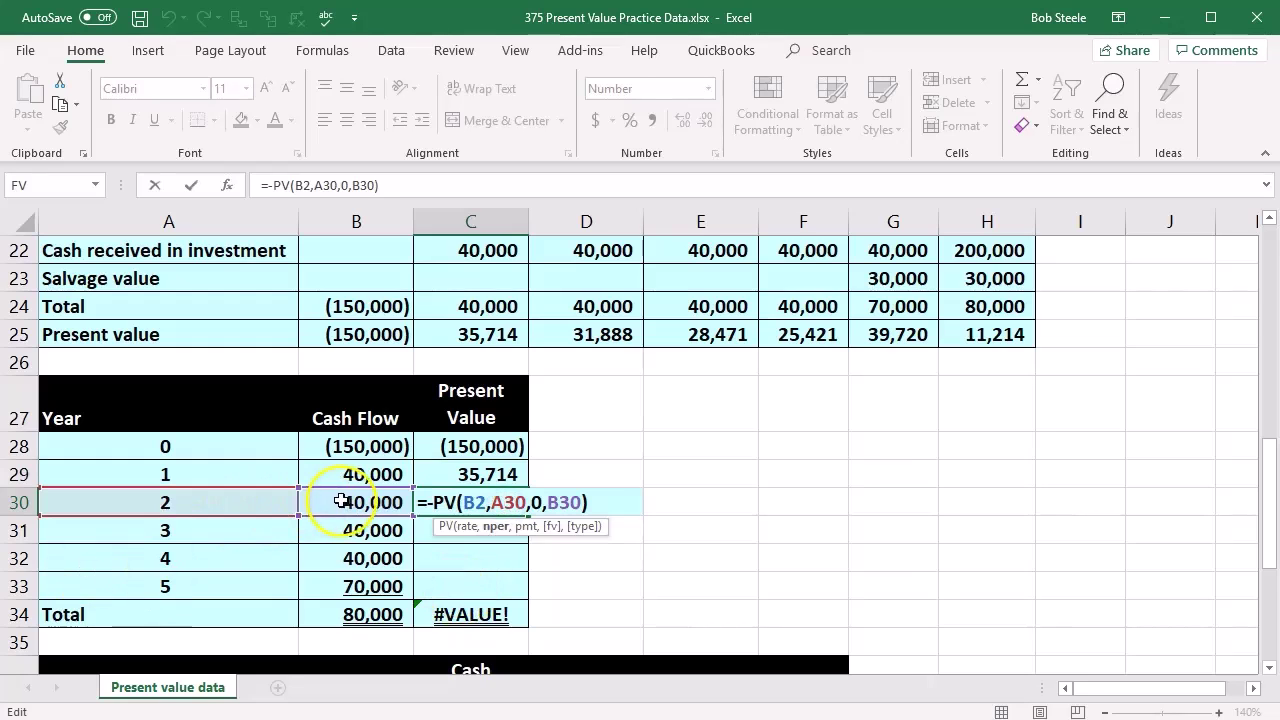
{"action": "scroll", "coordinate": [345, 505], "scroll_direction": "up", "scroll_amount": 7}
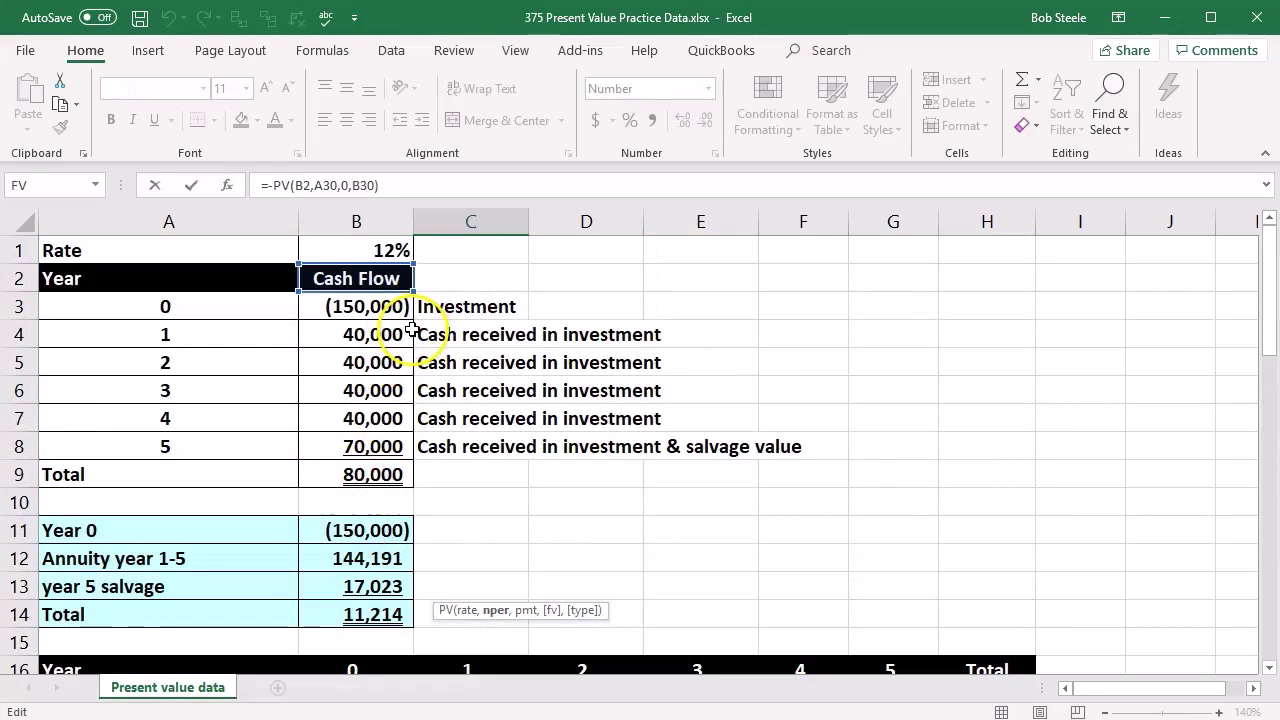
{"action": "key", "text": "Return"}
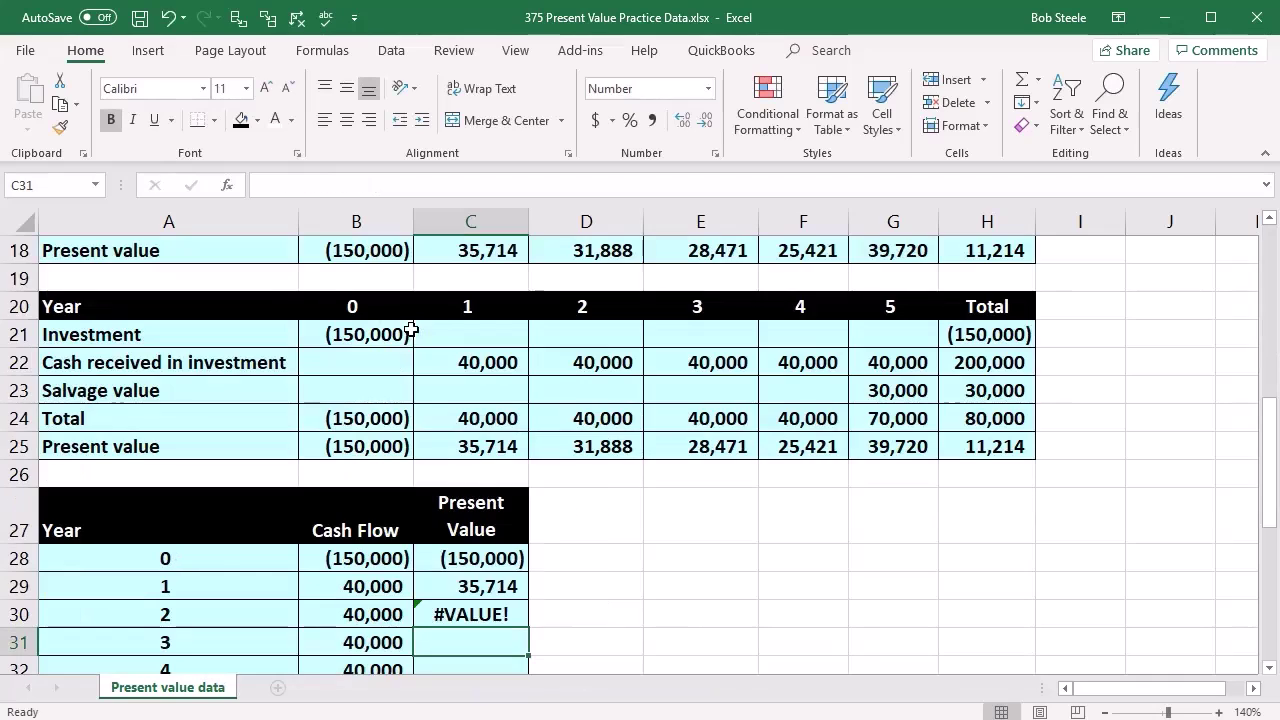
{"action": "left_click", "coordinate": [472, 615]}
{"action": "key", "text": "Delete"}
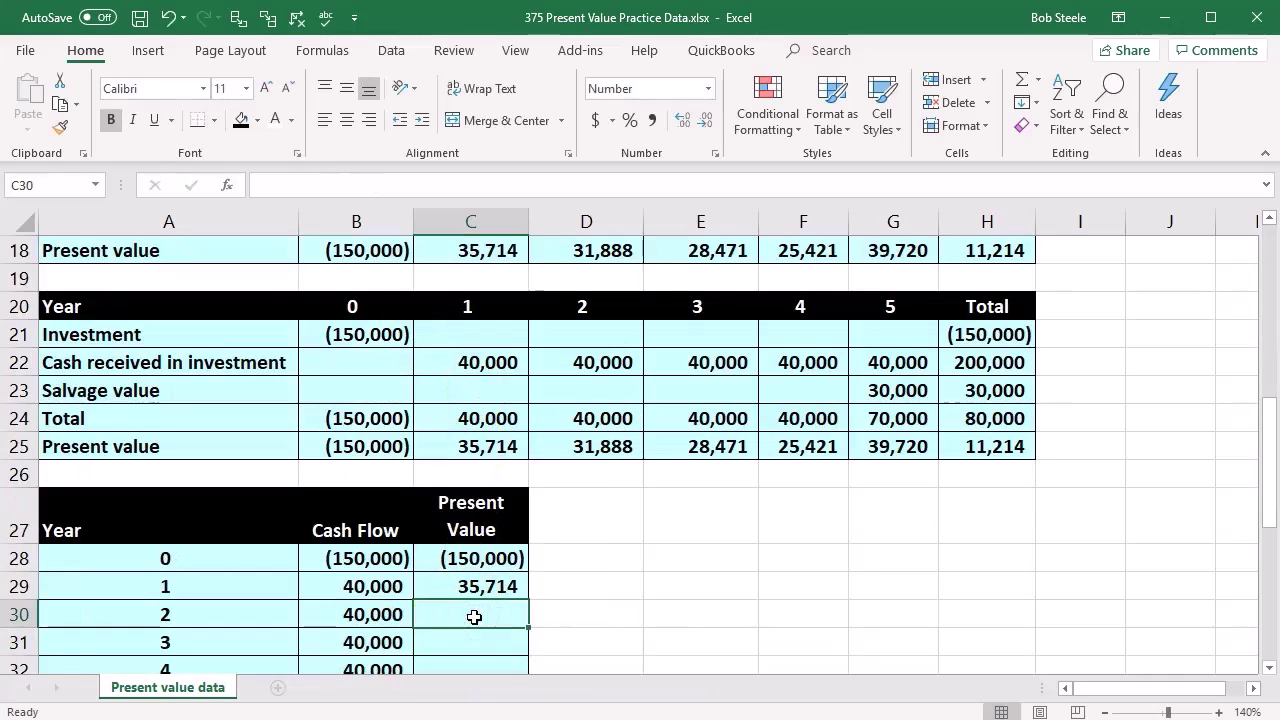
Make the rate reference in C29's PV formula absolute ($B$1) and fill the formula down through C33.
{"action": "scroll", "coordinate": [466, 614], "scroll_direction": "down", "scroll_amount": 1}
{"action": "double_click", "coordinate": [470, 502]}
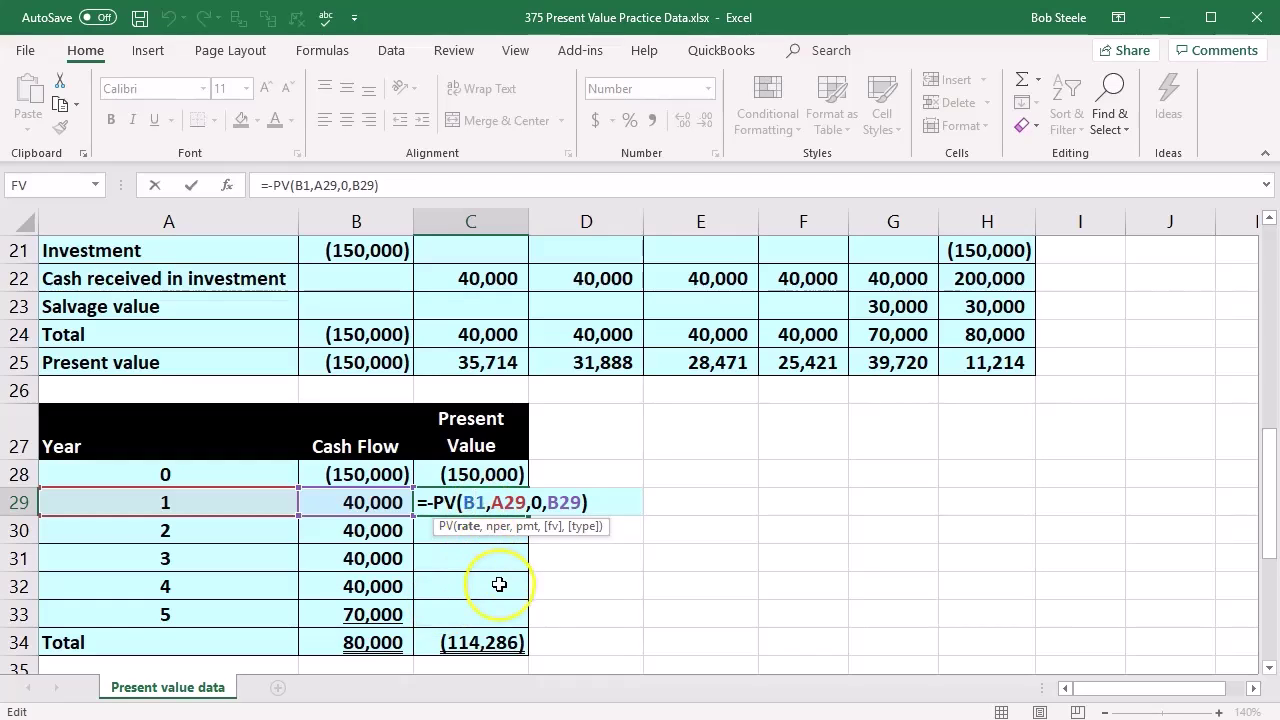
{"action": "key", "text": "F4"}
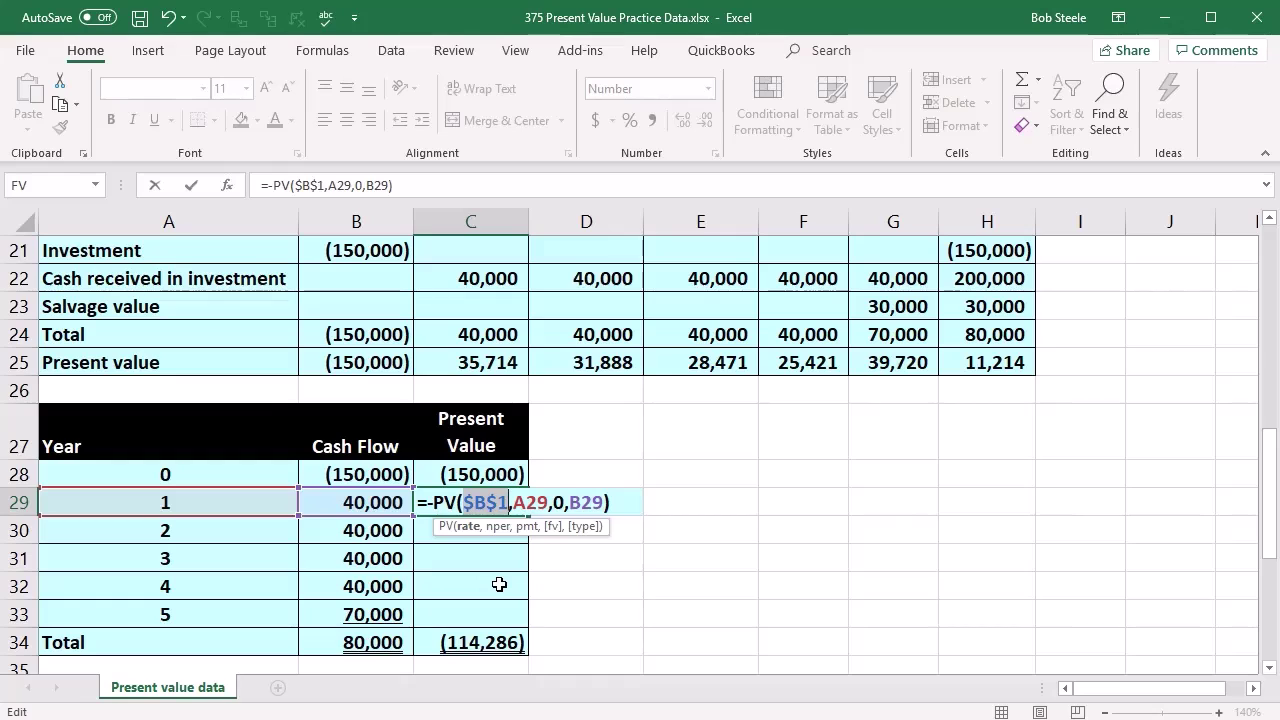
{"action": "key", "text": "Return"}
{"action": "left_click", "coordinate": [500, 495]}
{"action": "left_click_drag", "start_coordinate": [528, 516], "coordinate": [525, 615]}
{"action": "left_click", "coordinate": [630, 565]}
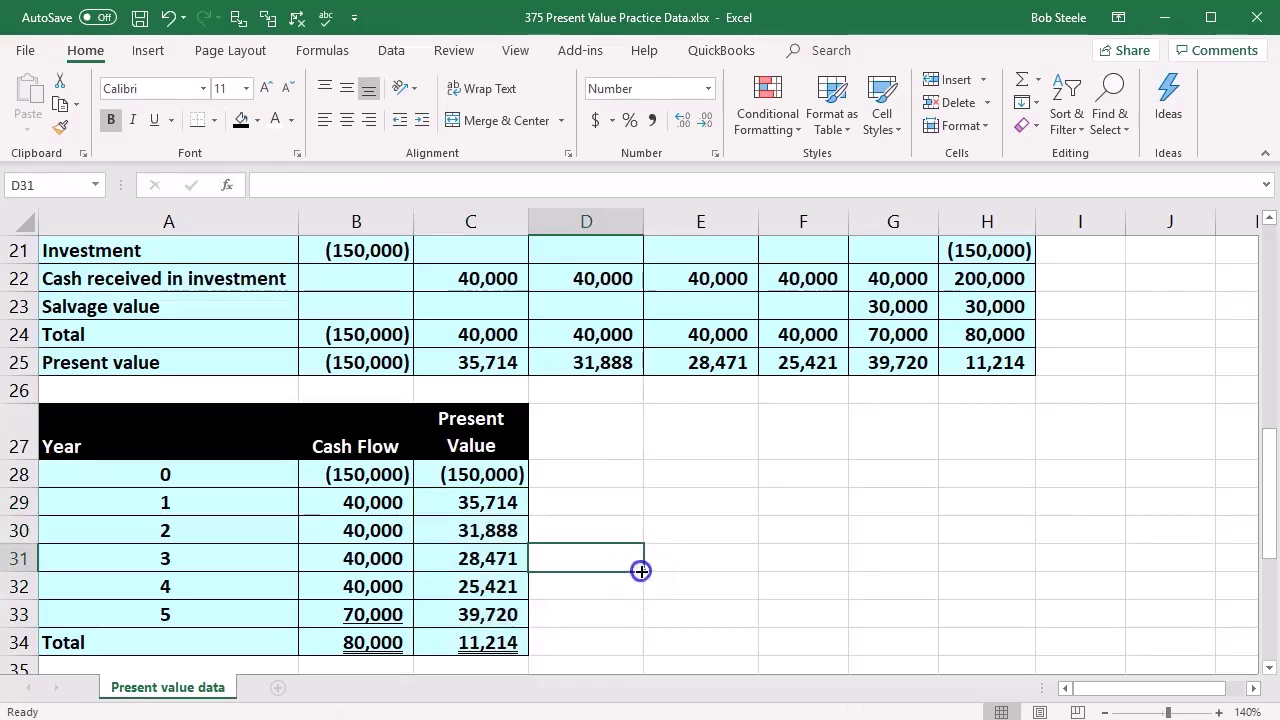
Check the formulas in C34, C33 and B28, and review the horizontal table in A20:H25 against the empty vertical table.
{"action": "double_click", "coordinate": [478, 643]}
{"action": "key", "text": "Return"}
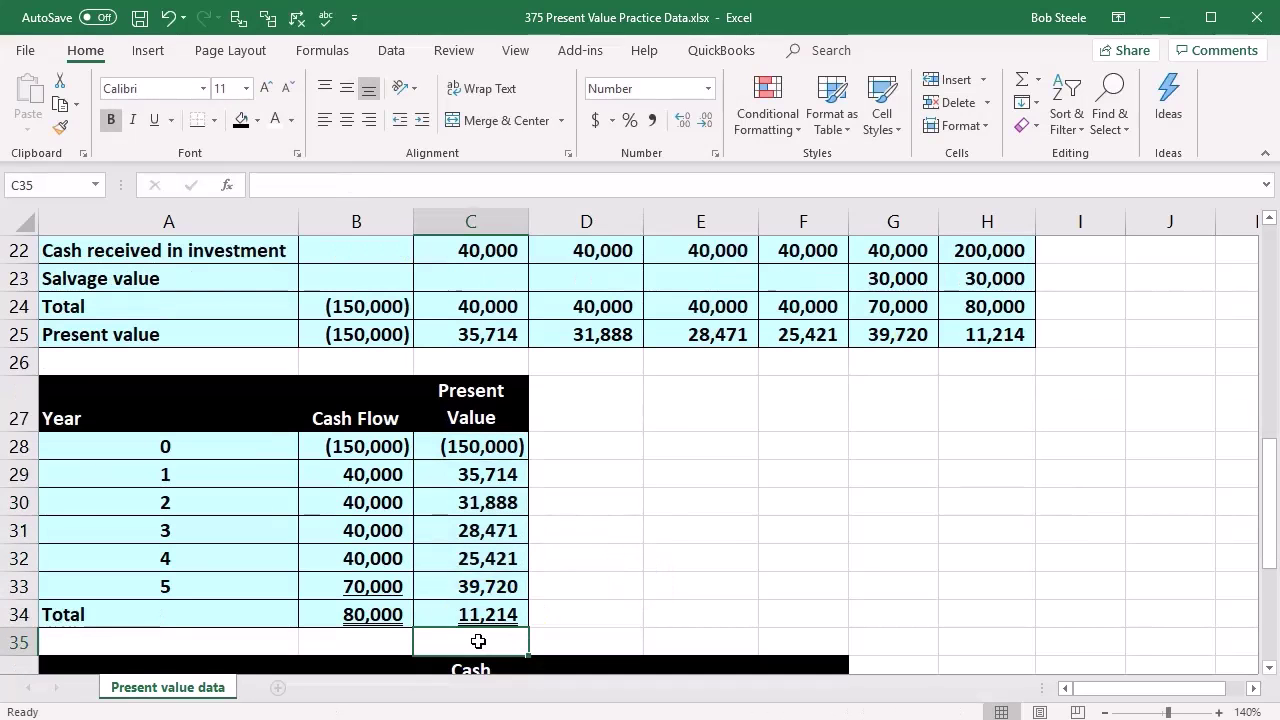
{"action": "left_click", "coordinate": [466, 586]}
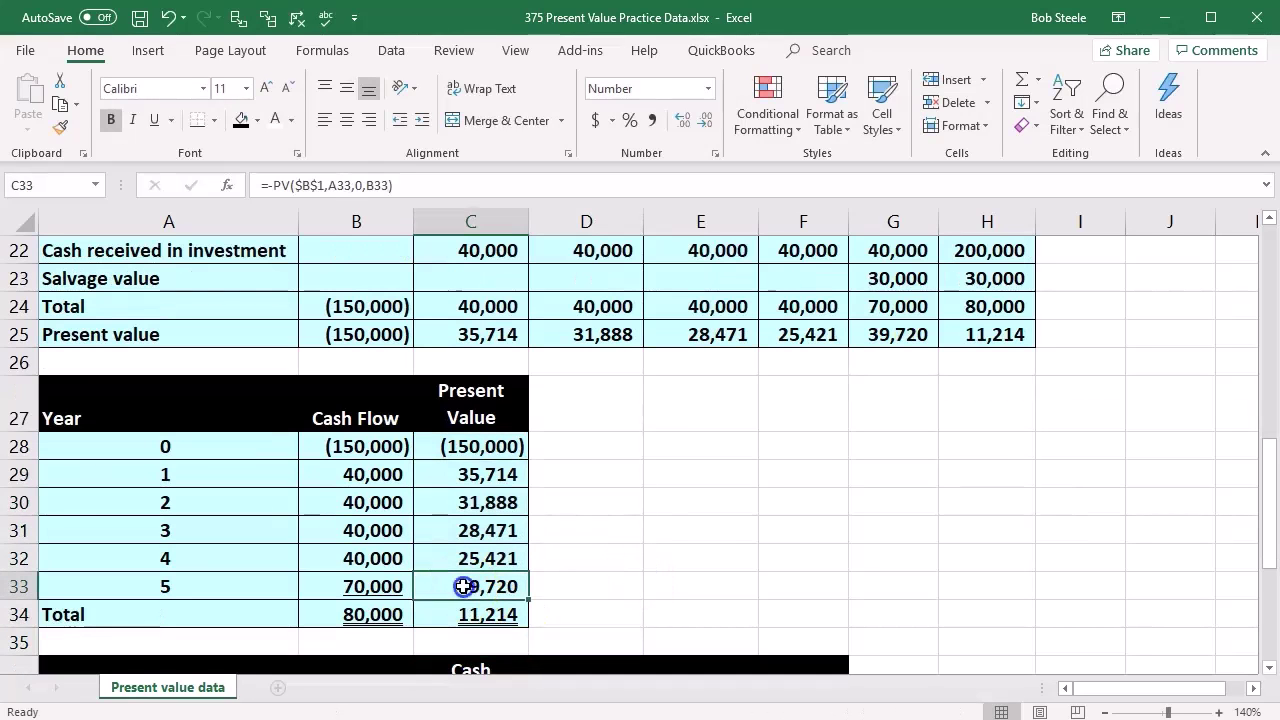
{"action": "left_click", "coordinate": [355, 447]}
{"action": "scroll", "coordinate": [360, 470], "scroll_direction": "down", "scroll_amount": 2}
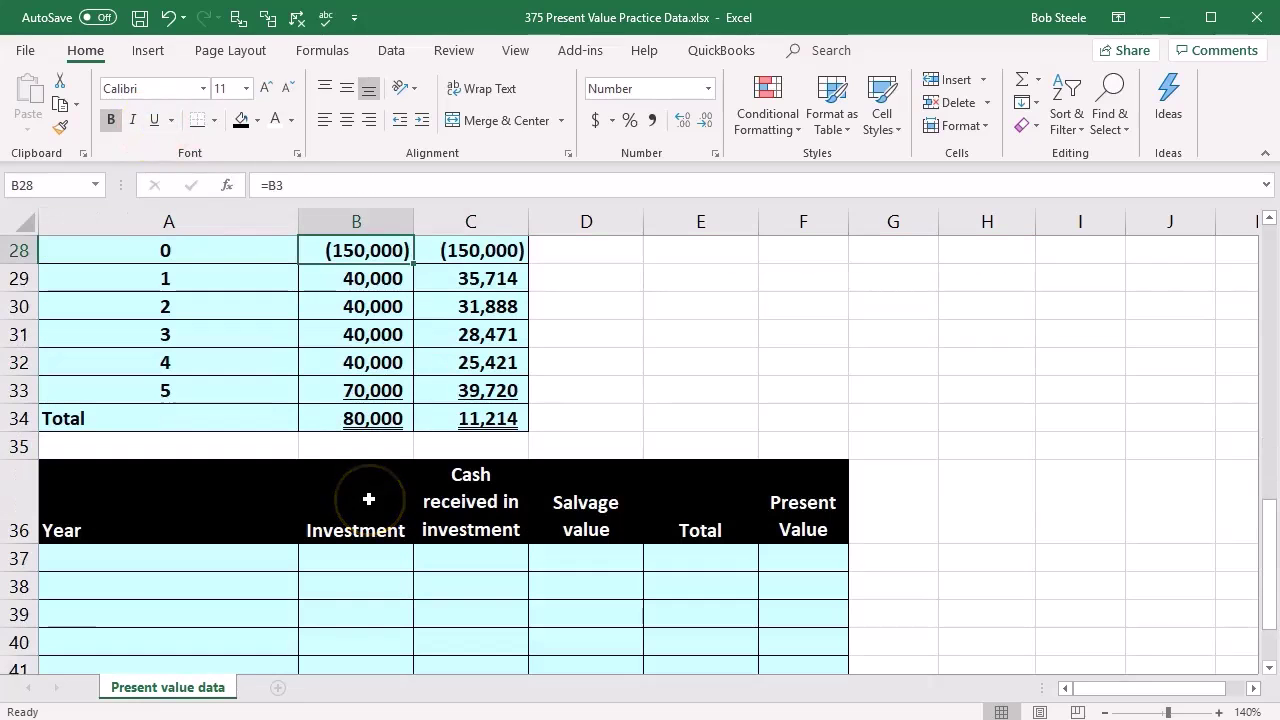
{"action": "scroll", "coordinate": [368, 499], "scroll_direction": "up", "scroll_amount": 3}
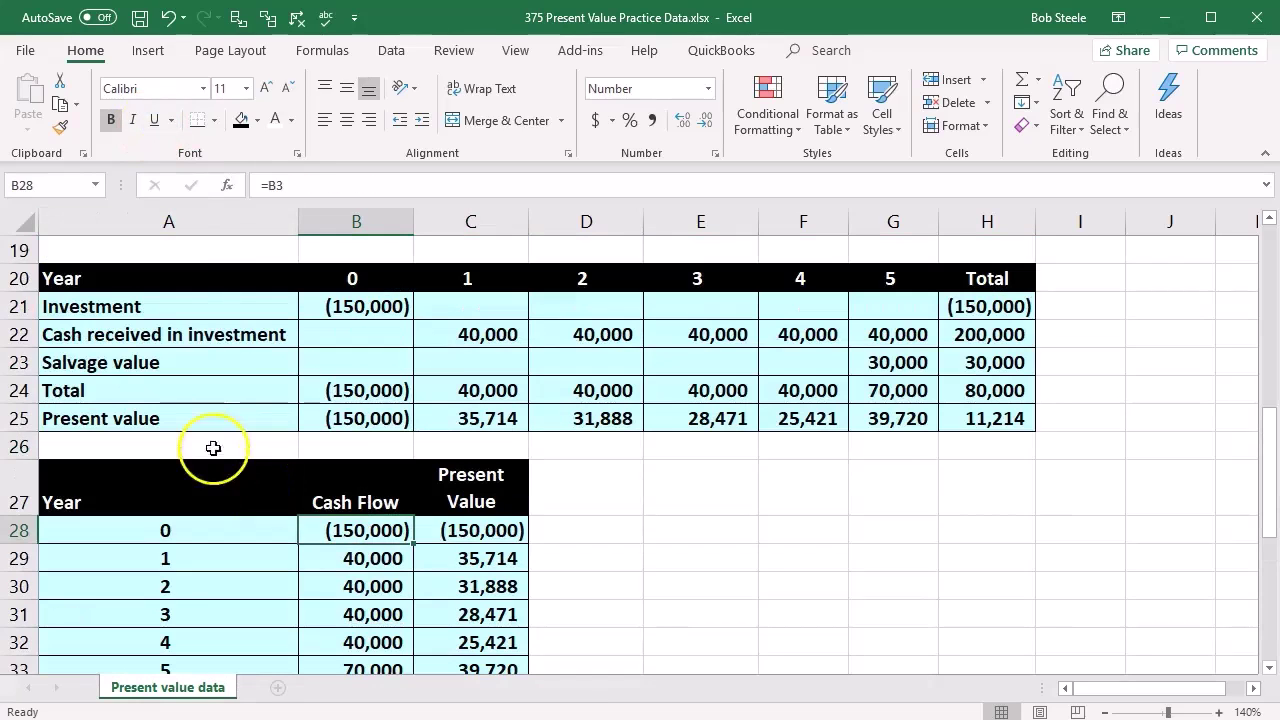
{"action": "left_click_drag", "start_coordinate": [180, 280], "coordinate": [987, 420]}
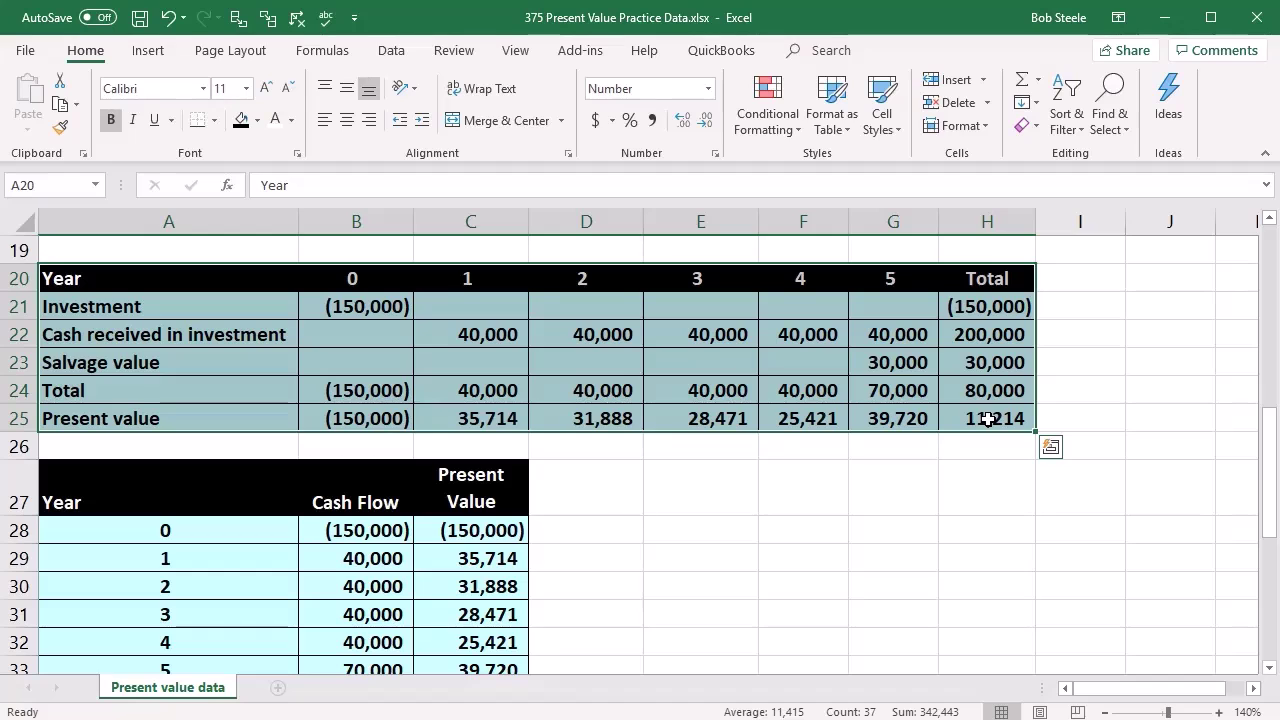
{"action": "left_click", "coordinate": [860, 508]}
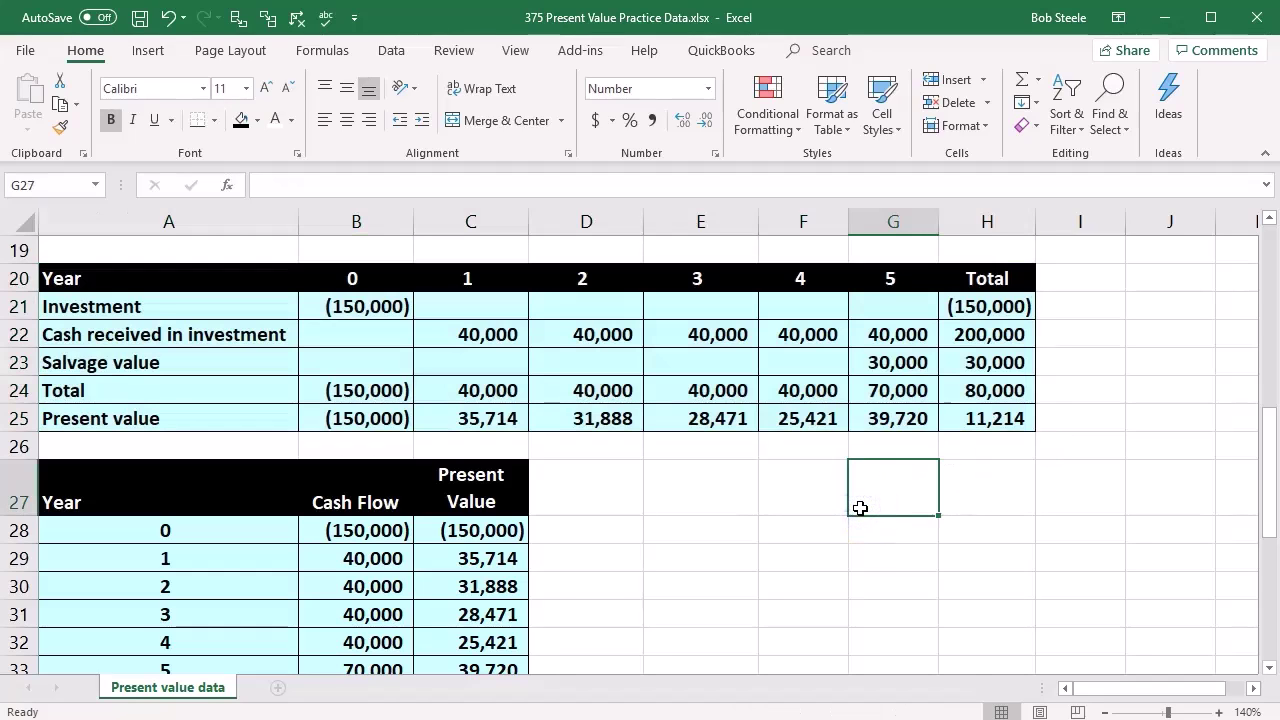
{"action": "left_click", "coordinate": [711, 620]}
{"action": "scroll", "coordinate": [711, 620], "scroll_direction": "down", "scroll_amount": 4}
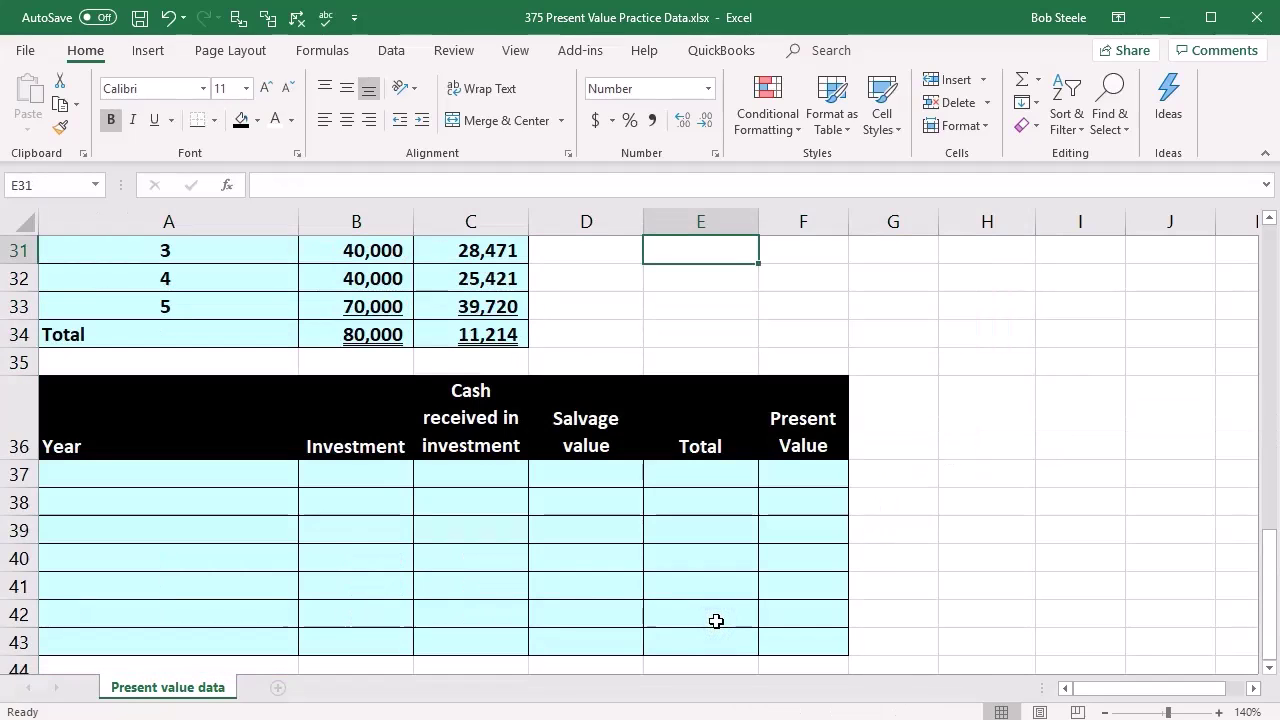
Enter years 0 through 5 in A37:A42 and the label Total in A43.
{"action": "left_click", "coordinate": [197, 478]}
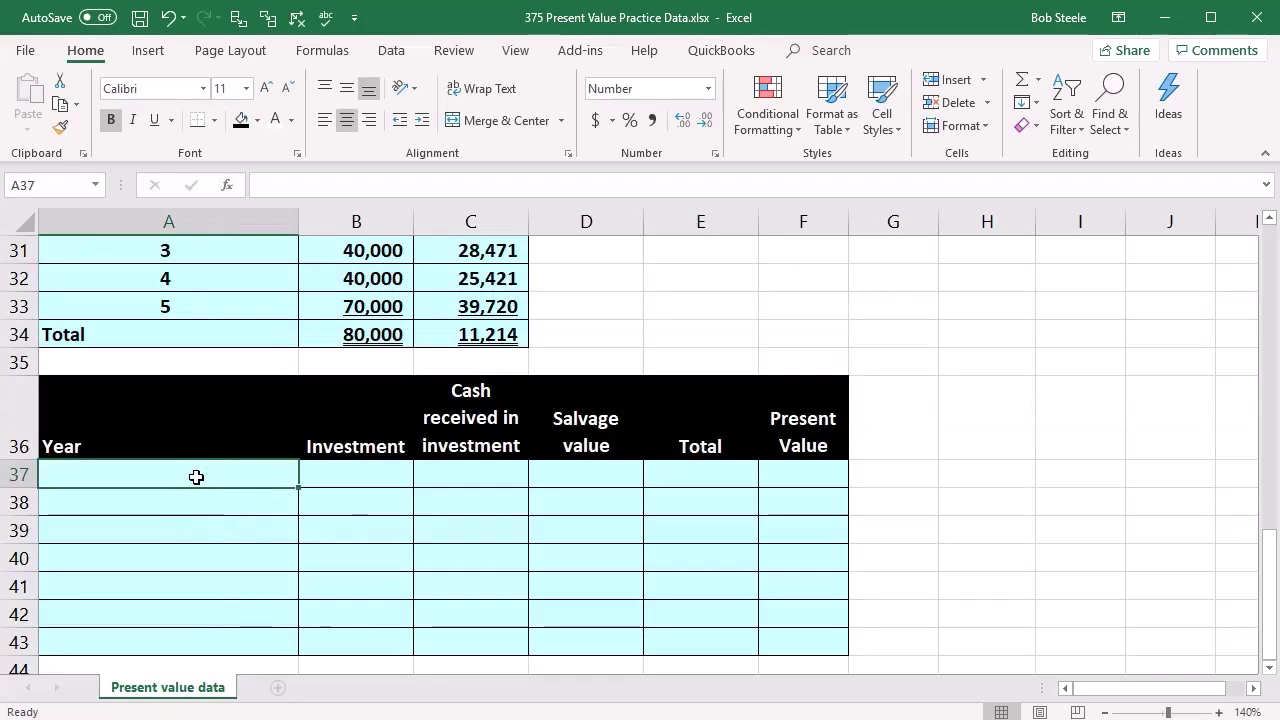
{"action": "type", "text": "1"}
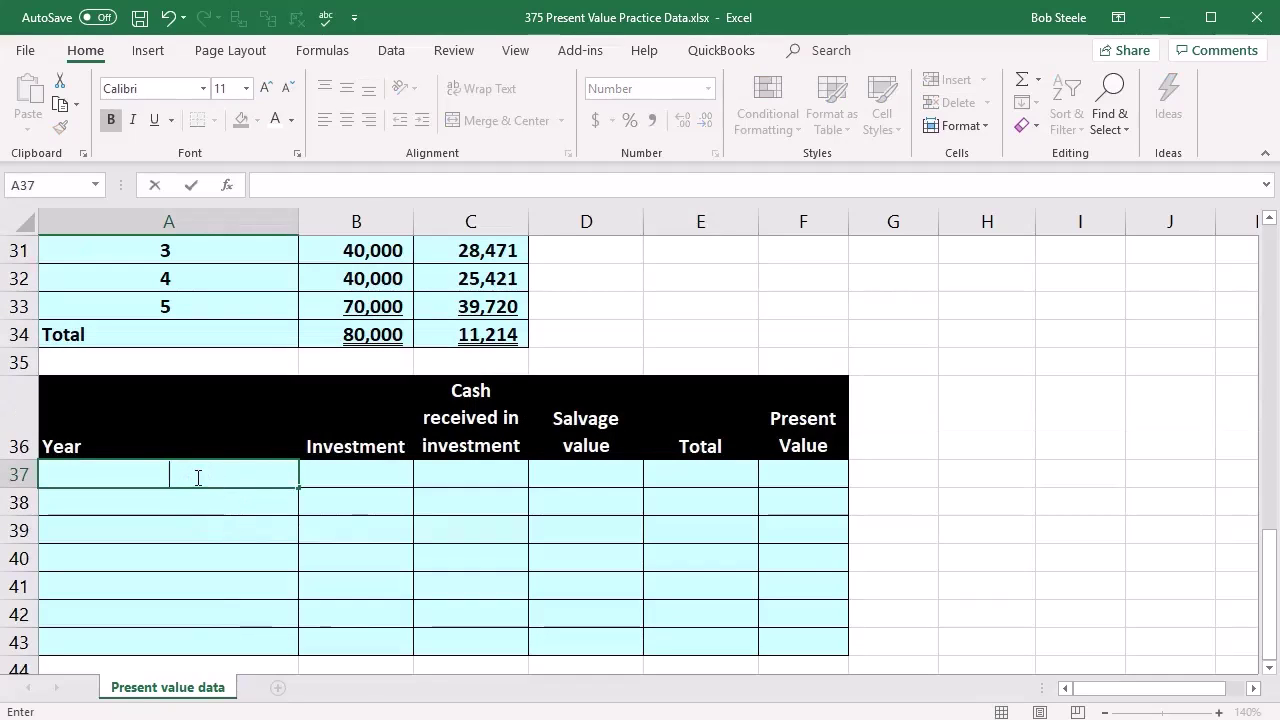
{"action": "type", "text": "0"}
{"action": "key", "text": "Return"}
{"action": "type", "text": "1"}
{"action": "key", "text": "Return"}
{"action": "type", "text": "3"}
{"action": "key", "text": "Return"}
{"action": "type", "text": "4"}
{"action": "key", "text": "Return"}
{"action": "type", "text": "5"}
{"action": "key", "text": "Return"}
{"action": "type", "text": "Tota"}
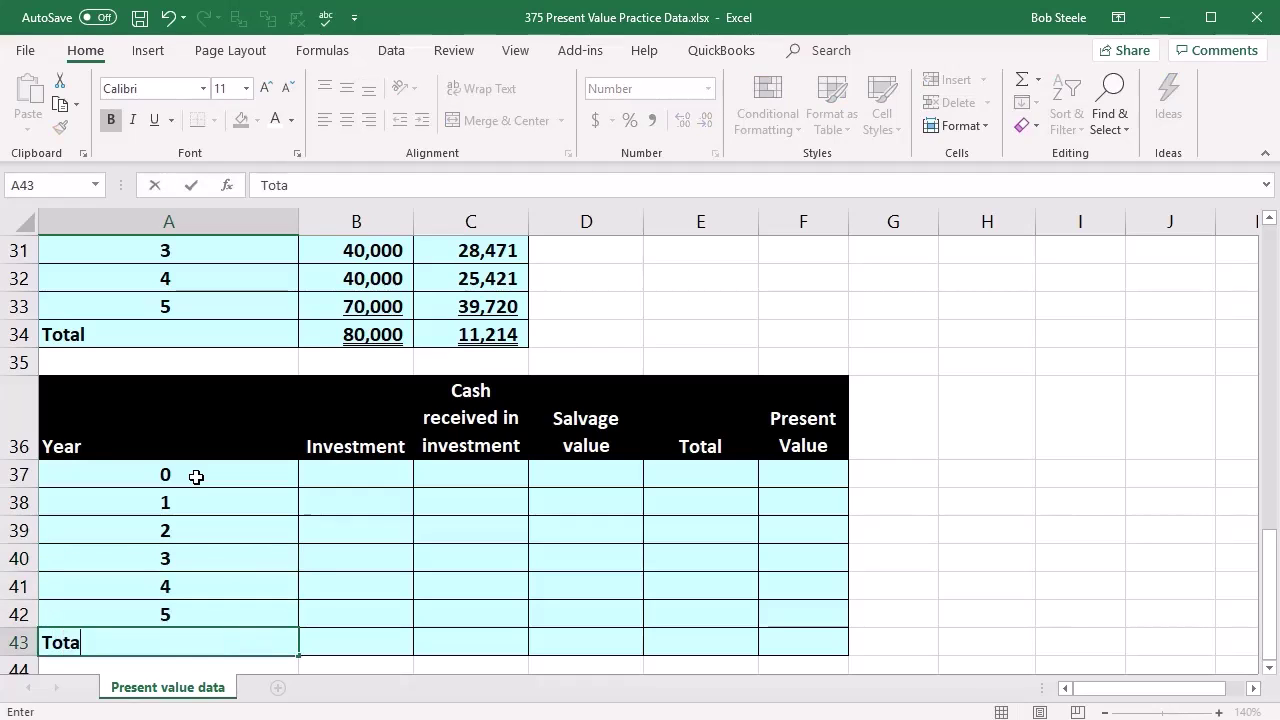
{"action": "key", "text": "Tab"}
Link the year 0 Investment cell B37 to the initial cash flow in B3.
{"action": "key", "text": "Up"}
{"action": "key", "text": "Up"}
{"action": "key", "text": "Up"}
{"action": "key", "text": "Up"}
{"action": "key", "text": "Up"}
{"action": "key", "text": "Up"}
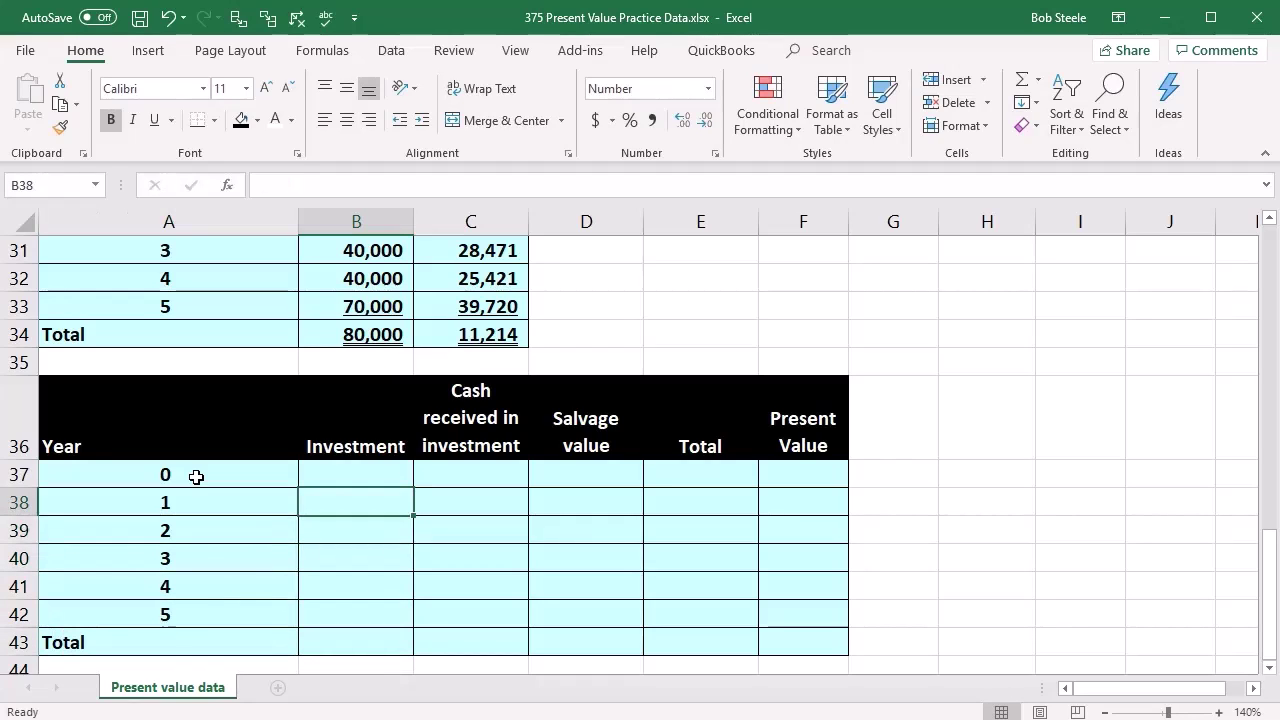
{"action": "type", "text": "="}
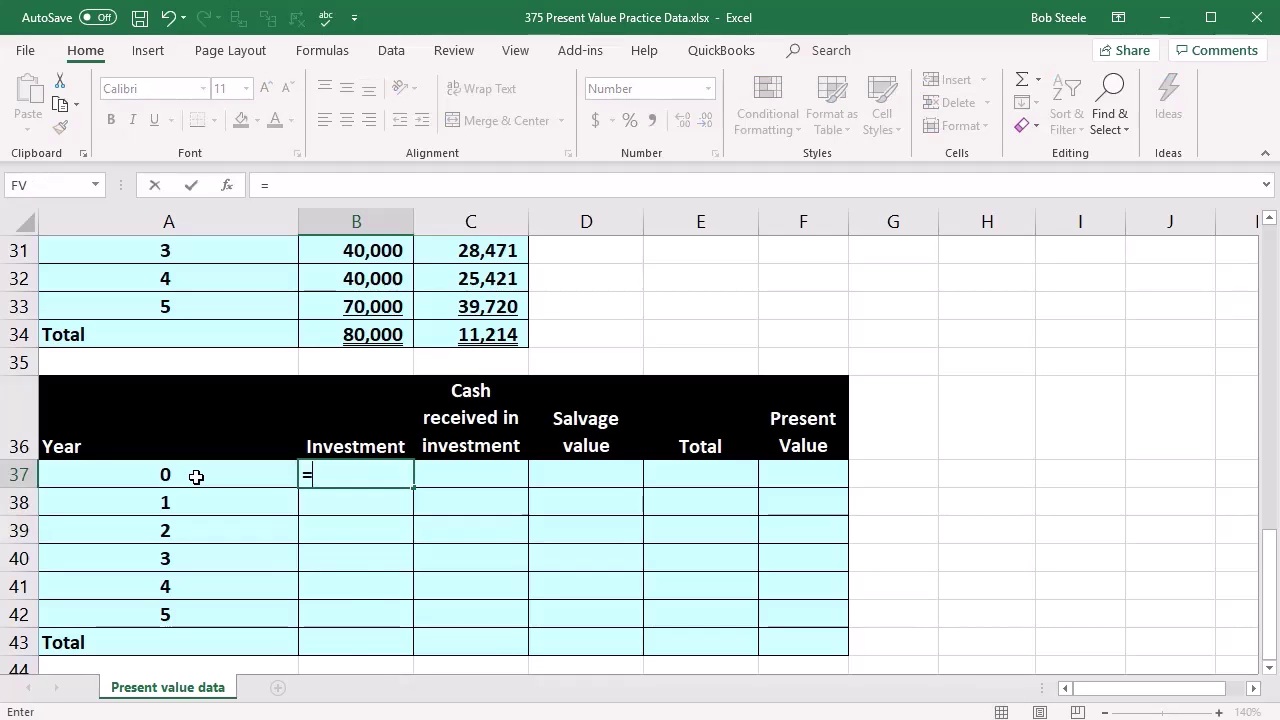
{"action": "scroll", "coordinate": [196, 477], "scroll_direction": "up", "scroll_amount": 10}
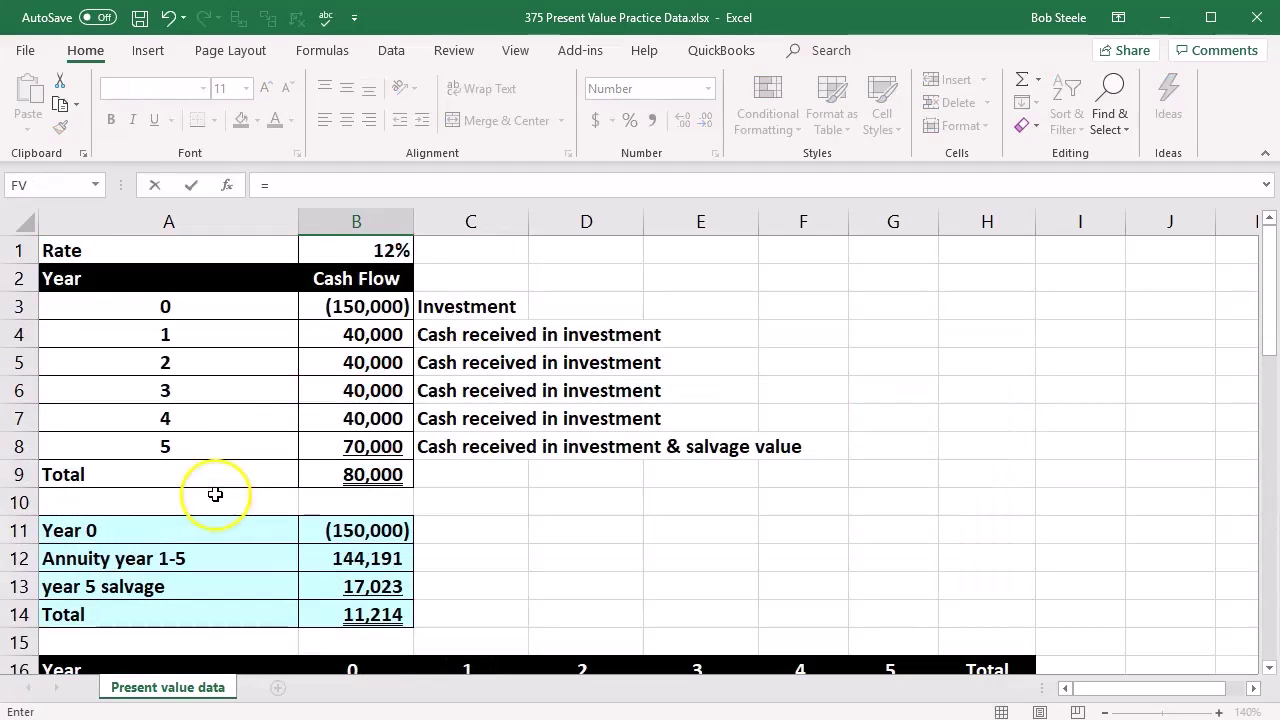
{"action": "left_click", "coordinate": [318, 302]}
{"action": "key", "text": "Tab"}
{"action": "scroll", "coordinate": [327, 374], "scroll_direction": "down", "scroll_amount": 2}
Compare the column headings in row 36 with the row labels in A21:A23 of the horizontal table.
{"action": "left_click", "coordinate": [370, 409]}
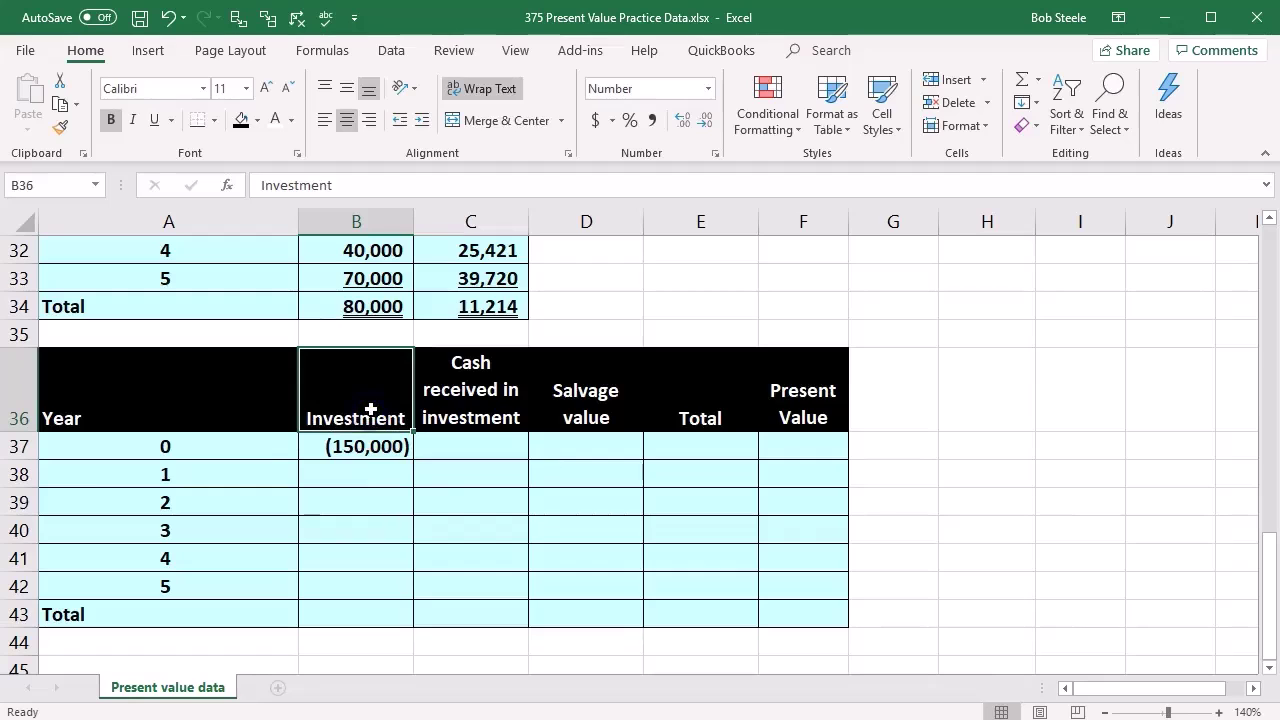
{"action": "key", "text": "Right"}
{"action": "key", "text": "Right"}
{"action": "key", "text": "Right"}
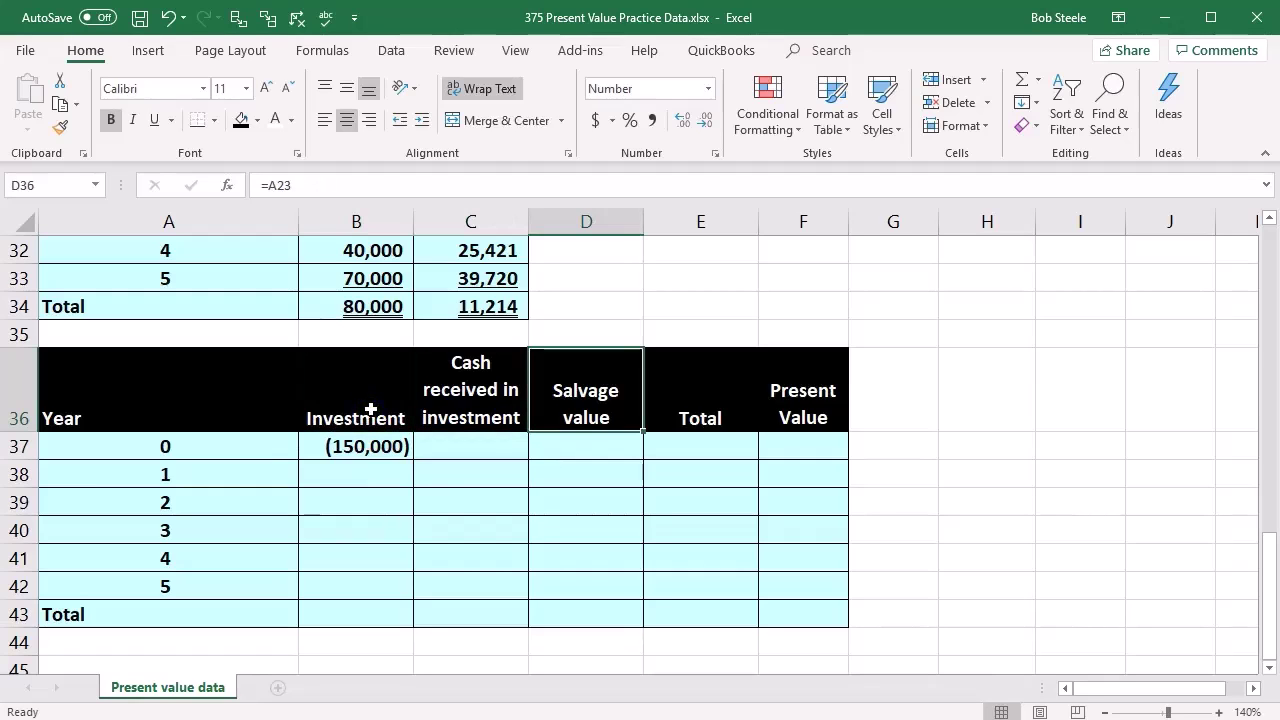
{"action": "scroll", "coordinate": [370, 409], "scroll_direction": "up", "scroll_amount": 5}
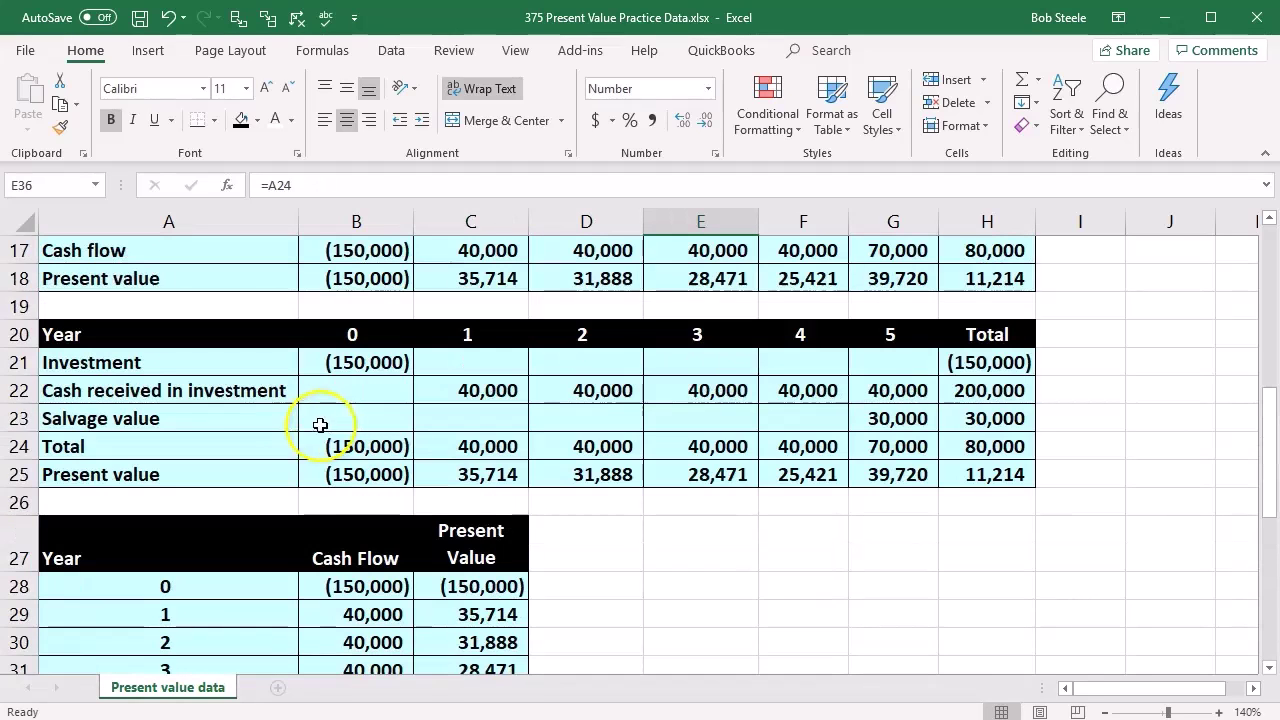
{"action": "left_click_drag", "start_coordinate": [222, 370], "coordinate": [220, 430]}
{"action": "scroll", "coordinate": [222, 440], "scroll_direction": "down", "scroll_amount": 5}
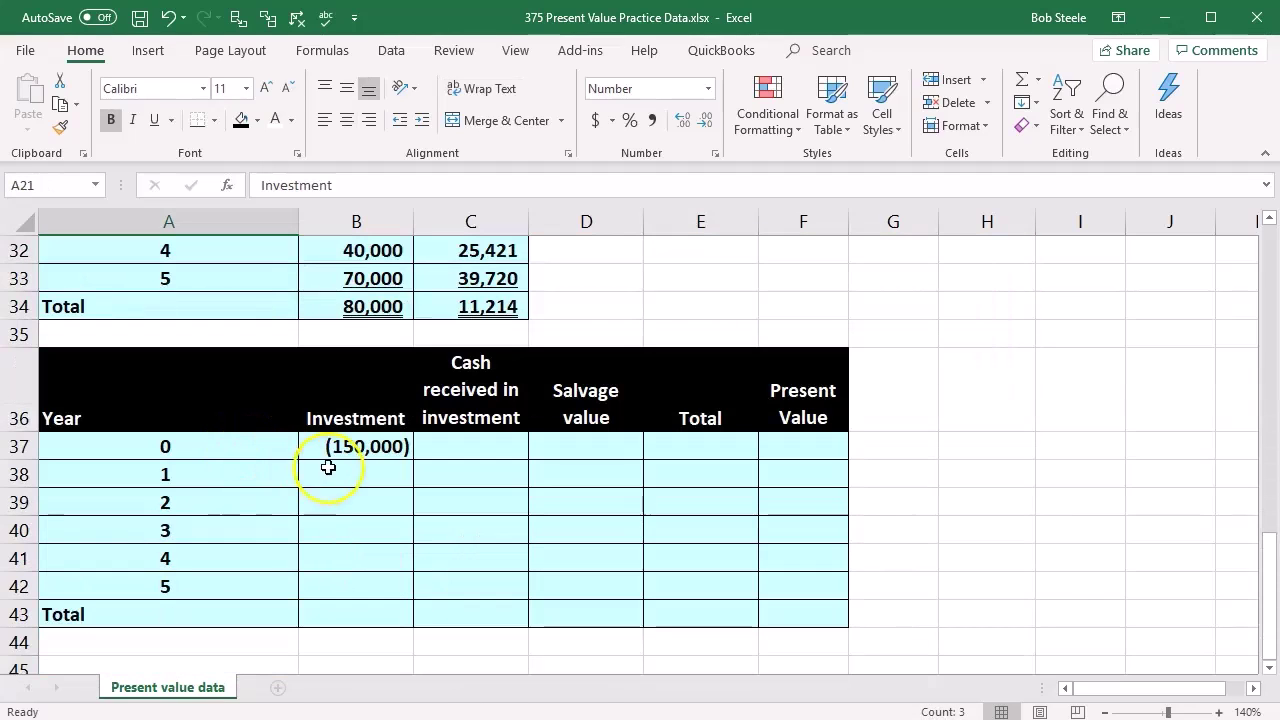
Link the year 1 cash received cell C38 to the cash flow in B4.
{"action": "left_click", "coordinate": [437, 473]}
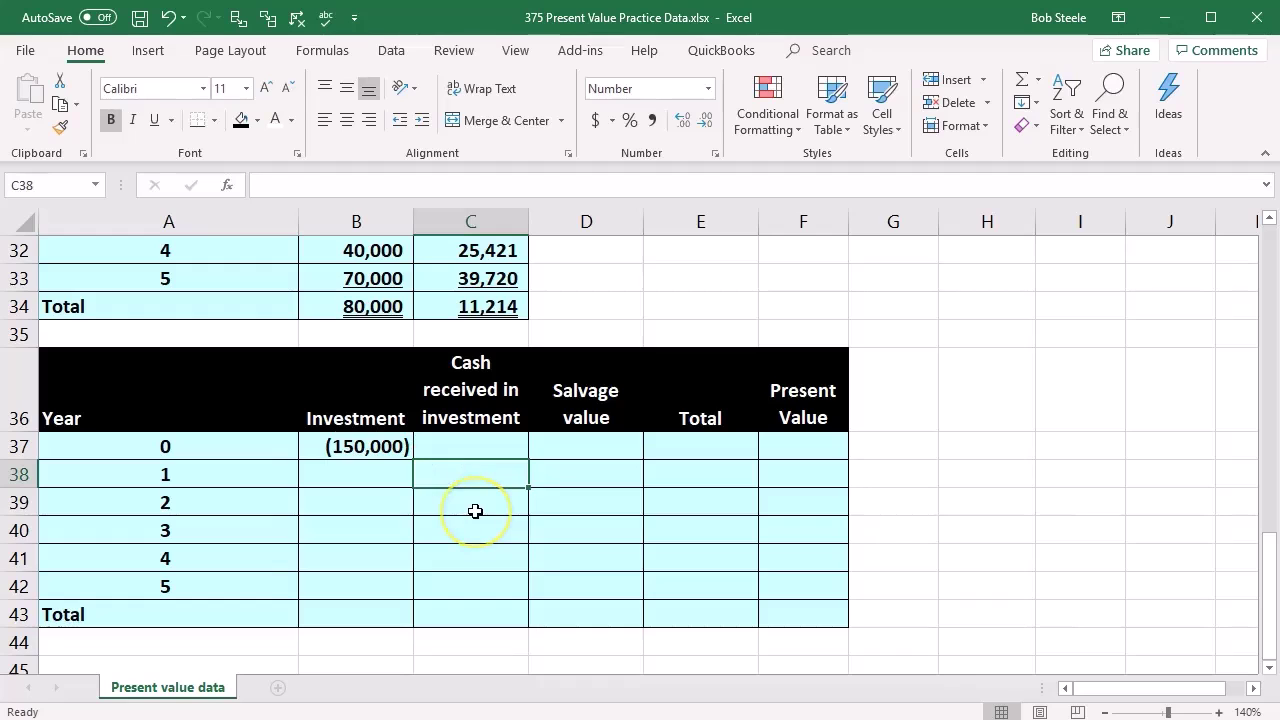
{"action": "type", "text": "="}
{"action": "scroll", "coordinate": [468, 508], "scroll_direction": "up", "scroll_amount": 10}
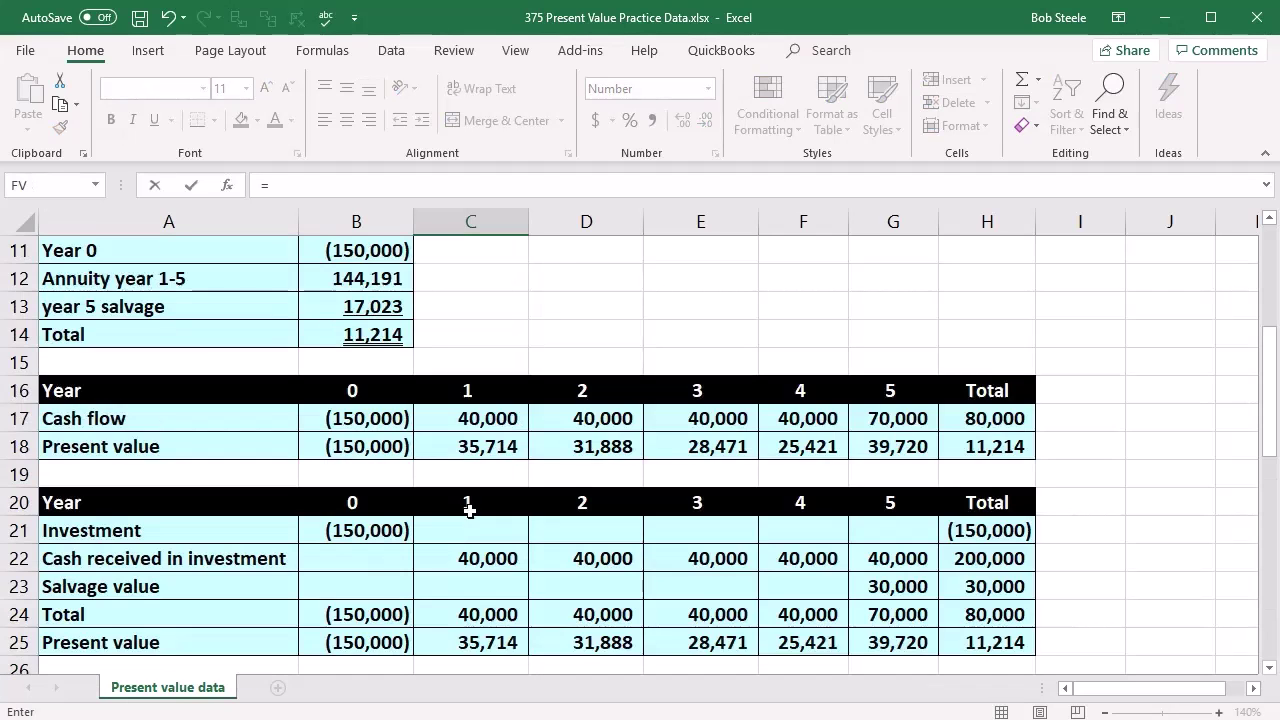
{"action": "left_click", "coordinate": [372, 334]}
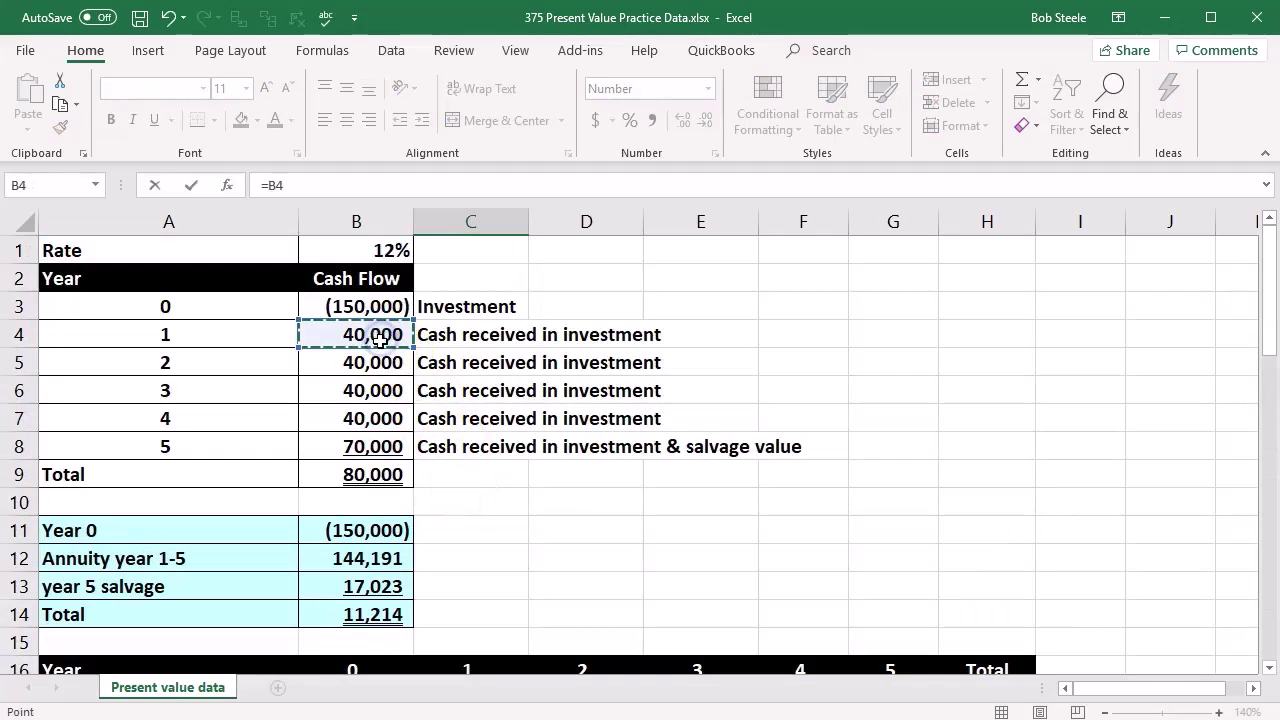
{"action": "key", "text": "Return"}
{"action": "scroll", "coordinate": [395, 420], "scroll_direction": "down", "scroll_amount": 1}
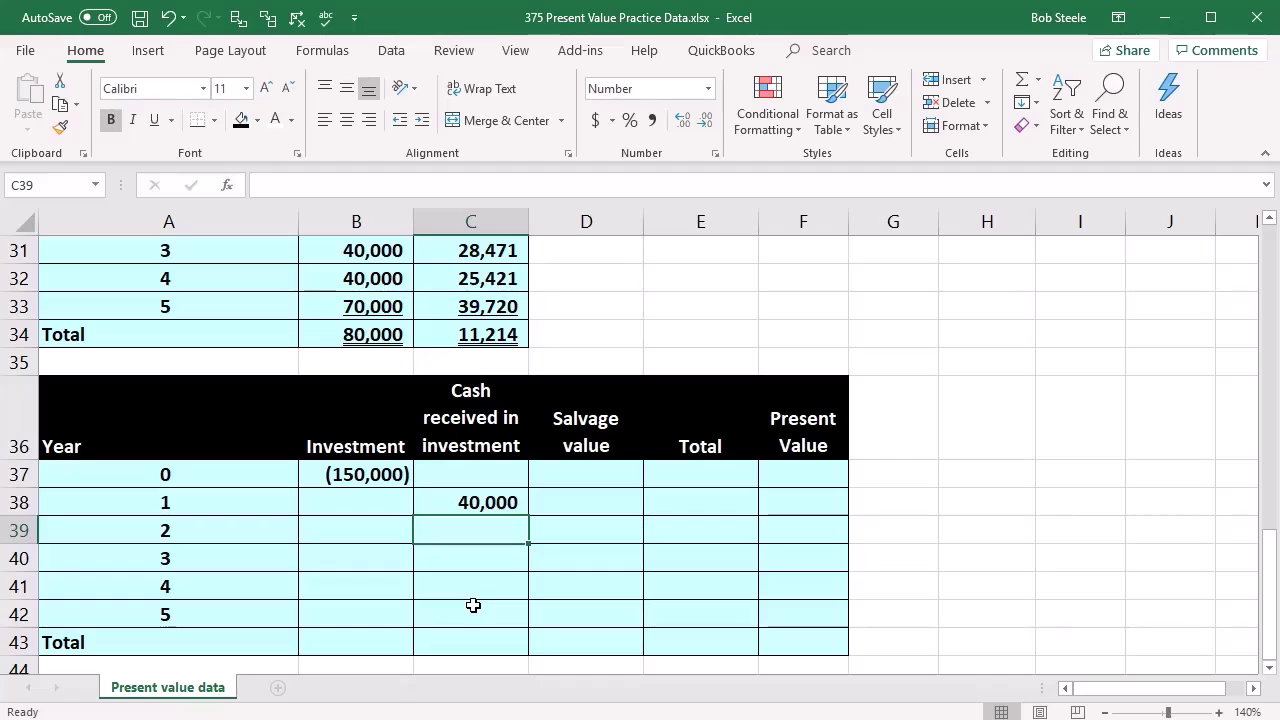
Set C39 to =C38, fill it down through C42, and check the formula in C42.
{"action": "type", "text": "="}
{"action": "key", "text": "Up"}
{"action": "key", "text": "Return"}
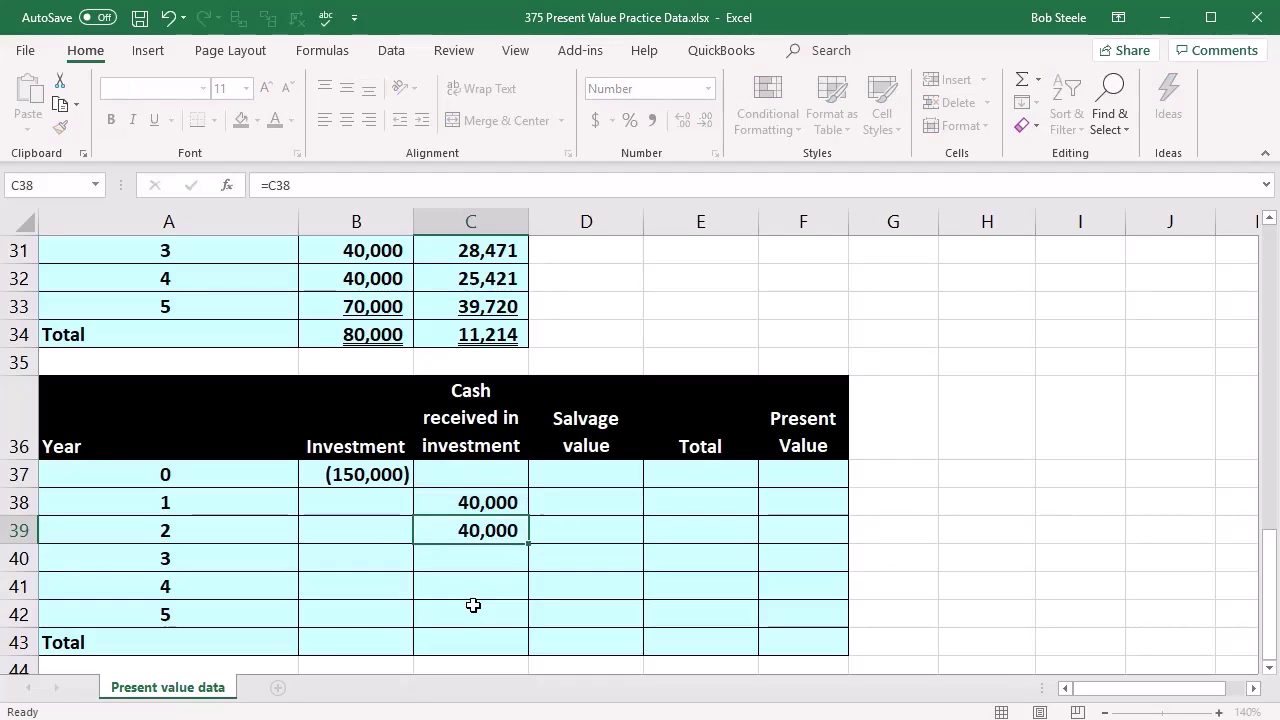
{"action": "left_click", "coordinate": [490, 535]}
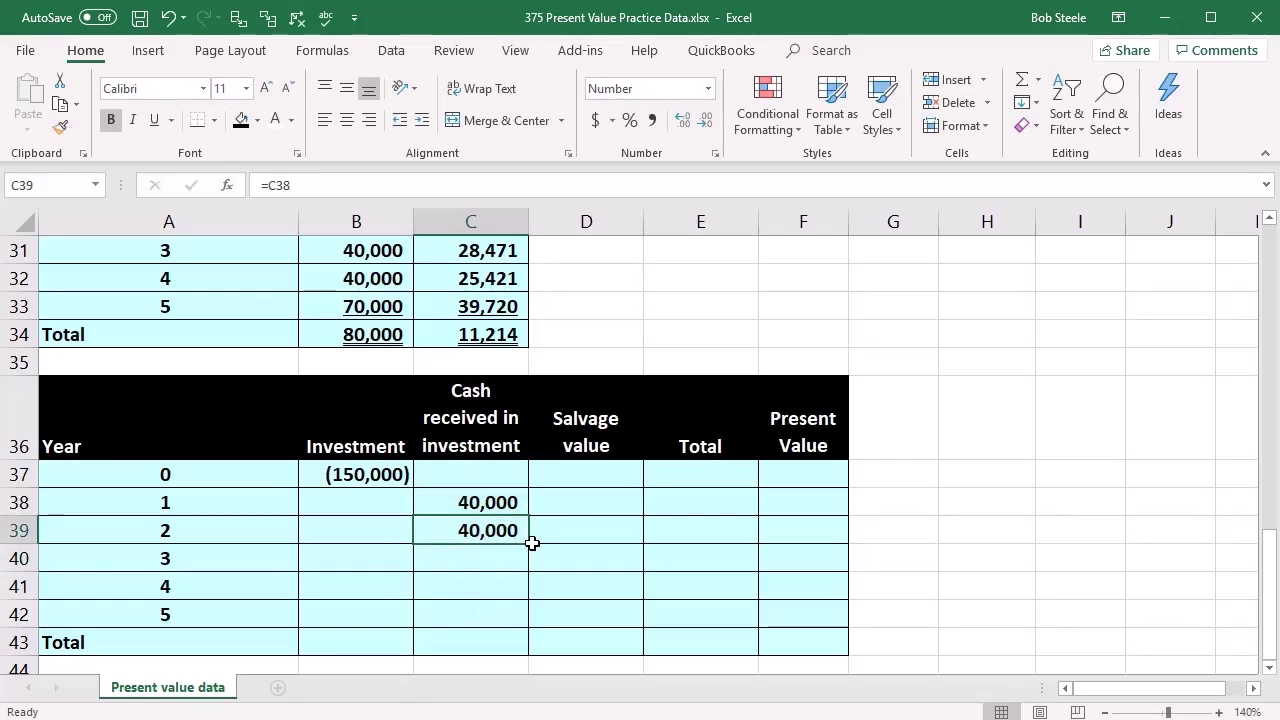
{"action": "left_click_drag", "start_coordinate": [532, 546], "coordinate": [518, 624]}
{"action": "double_click", "coordinate": [494, 612]}
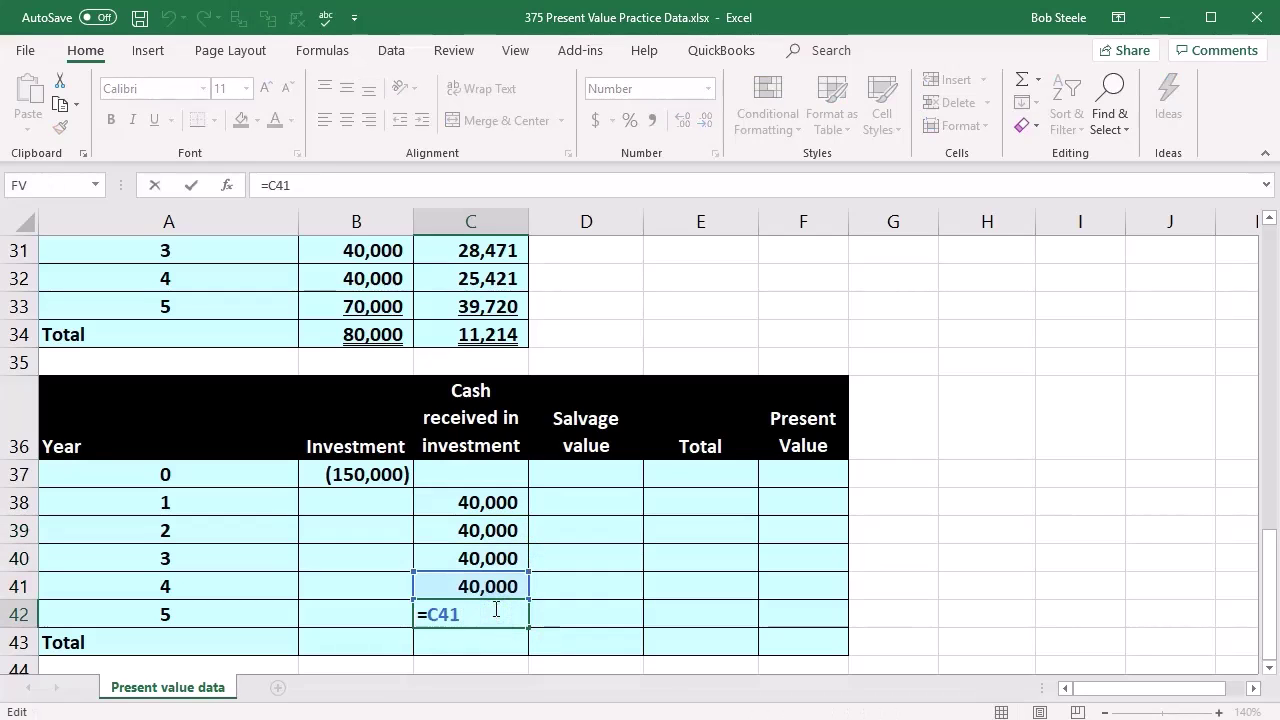
{"action": "key", "text": "Return"}
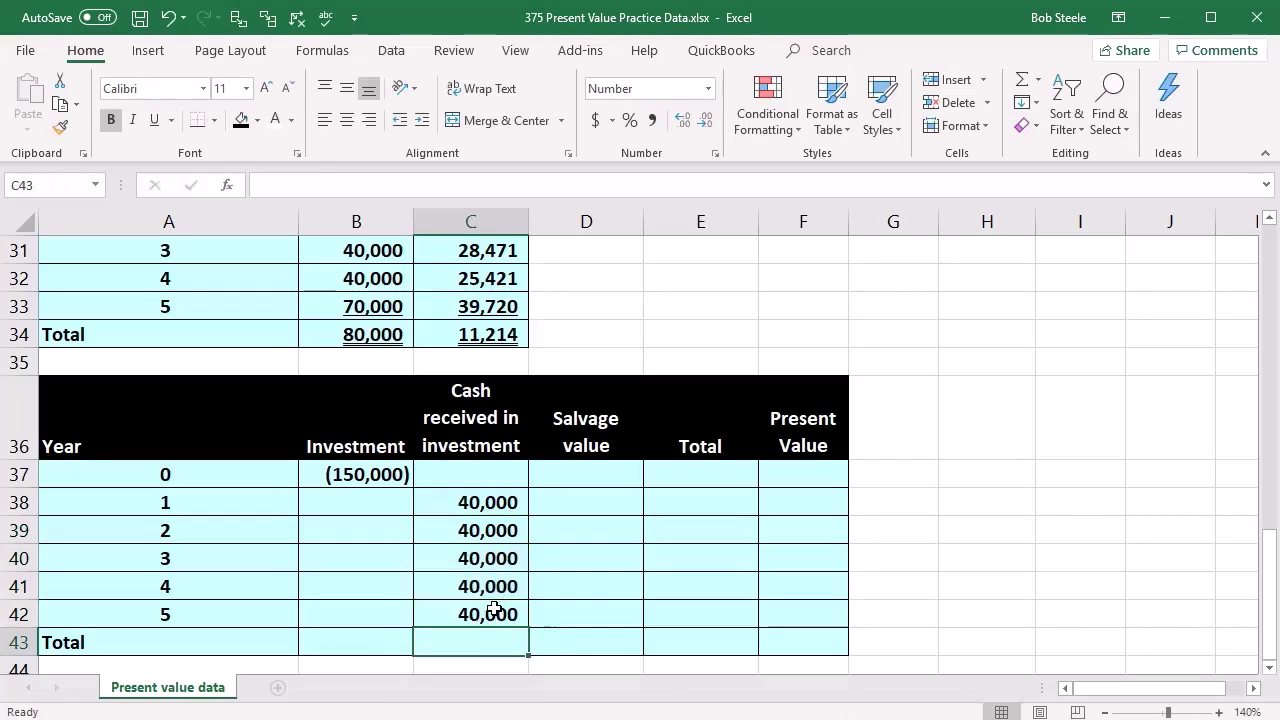
Calculate the year 5 salvage value in D42 with the formula =B8-C42.
{"action": "left_click", "coordinate": [547, 612]}
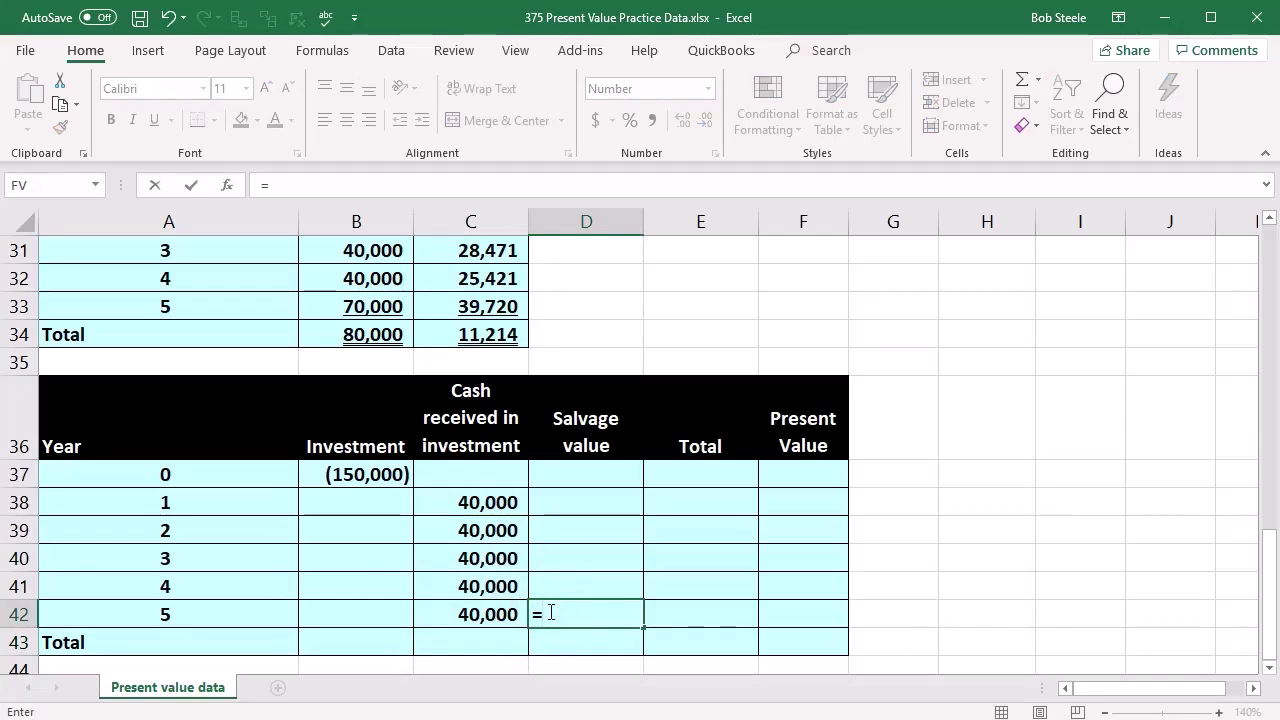
{"action": "scroll", "coordinate": [545, 590], "scroll_direction": "up", "scroll_amount": 9}
{"action": "left_click", "coordinate": [390, 366]}
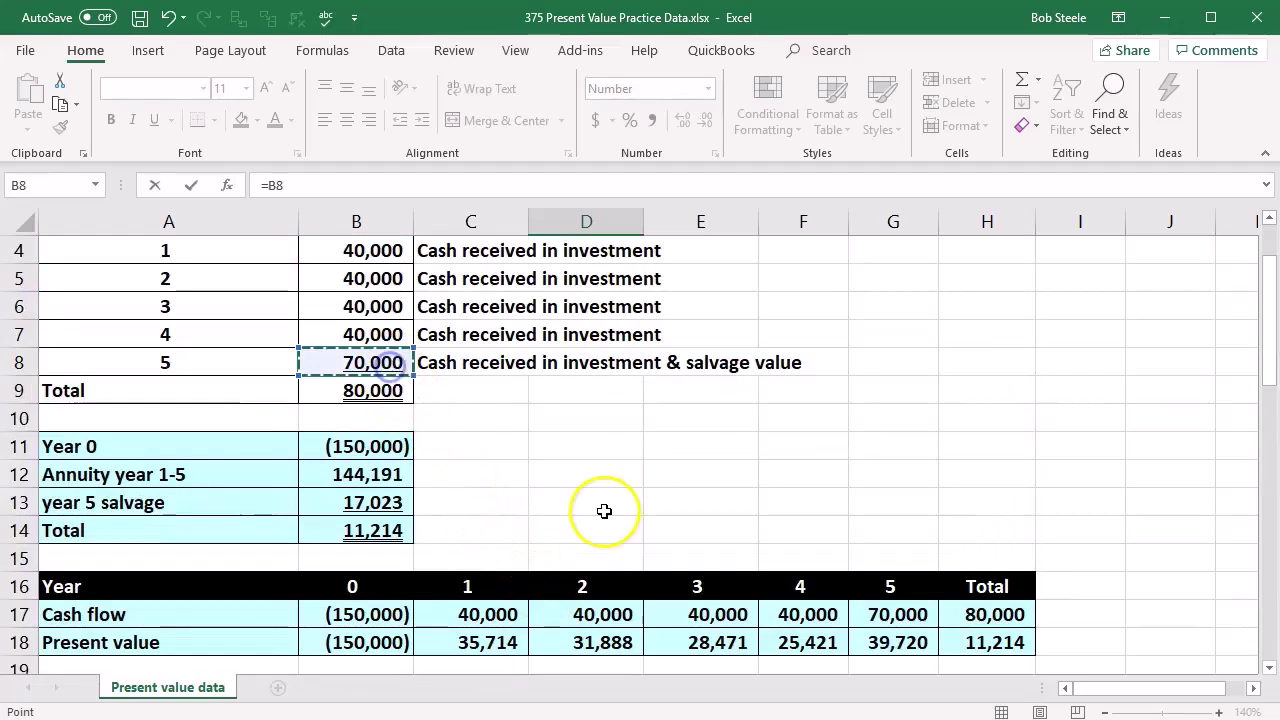
{"action": "scroll", "coordinate": [605, 512], "scroll_direction": "down", "scroll_amount": 3}
{"action": "scroll", "coordinate": [608, 512], "scroll_direction": "down", "scroll_amount": 7}
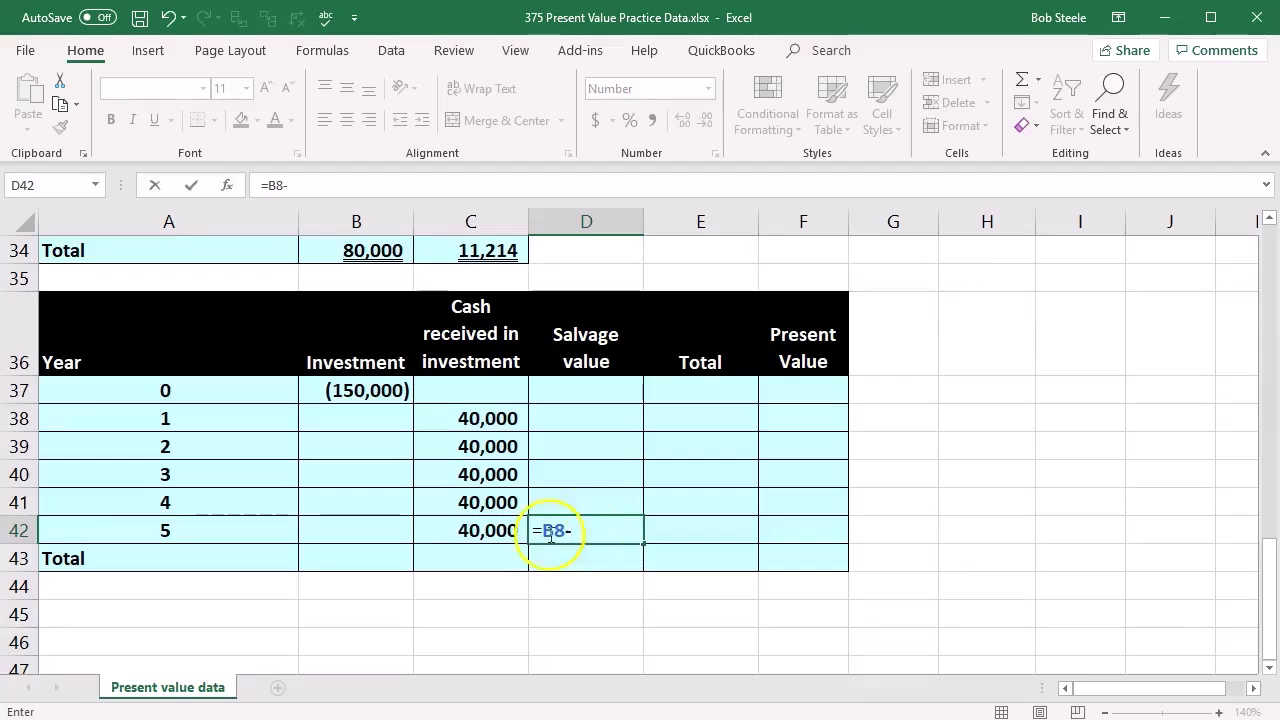
{"action": "left_click", "coordinate": [500, 530]}
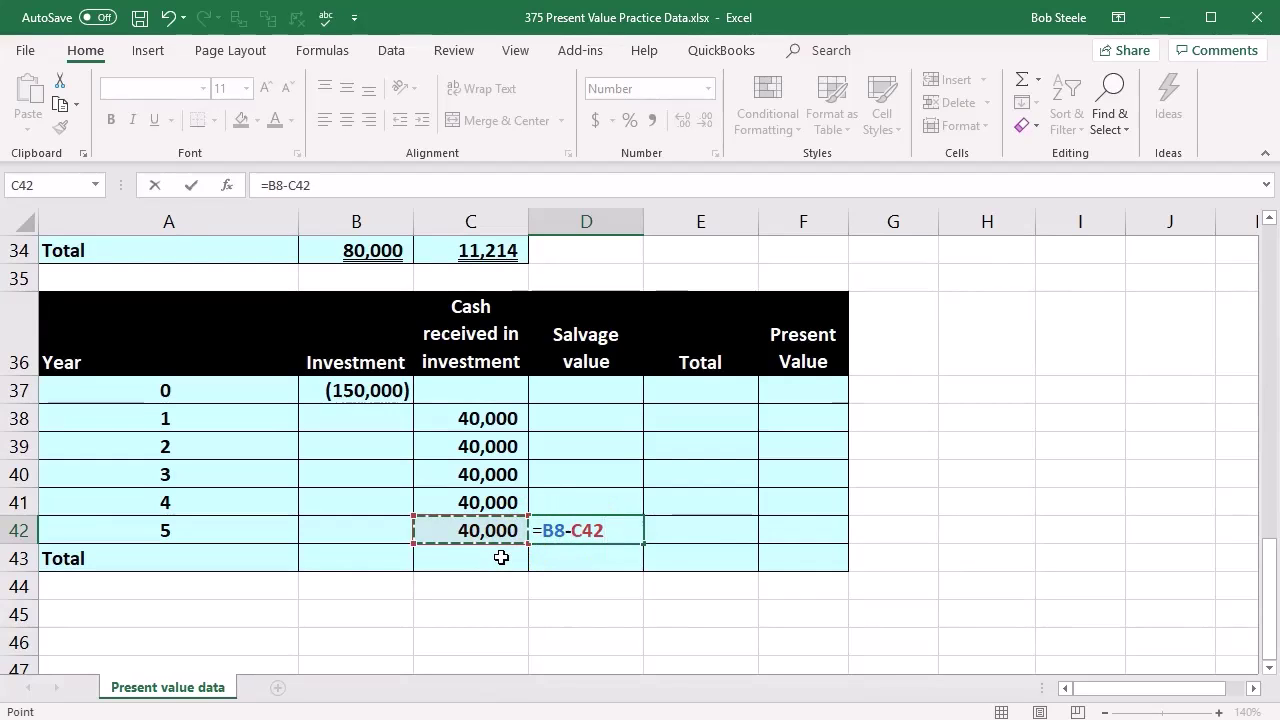
{"action": "key", "text": "Return"}
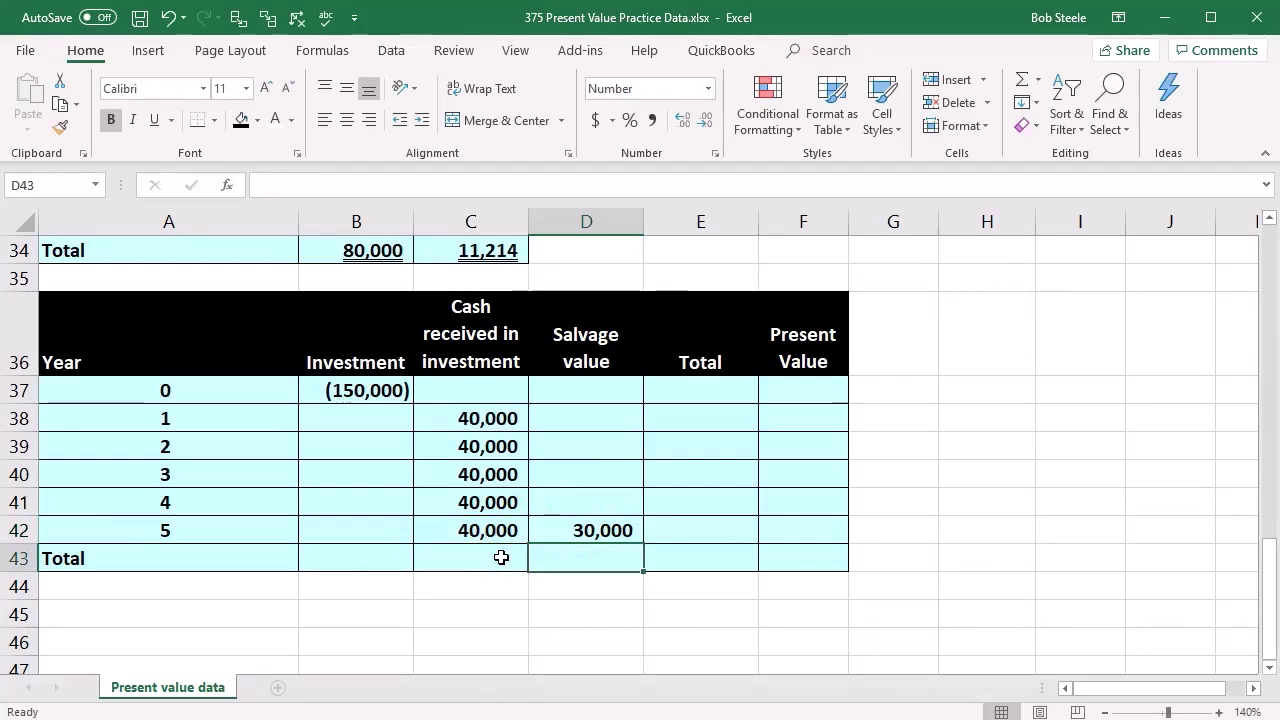
Total the year 0 cash flows in E37 with a SUM of B37:D37.
{"action": "left_click", "coordinate": [672, 395]}
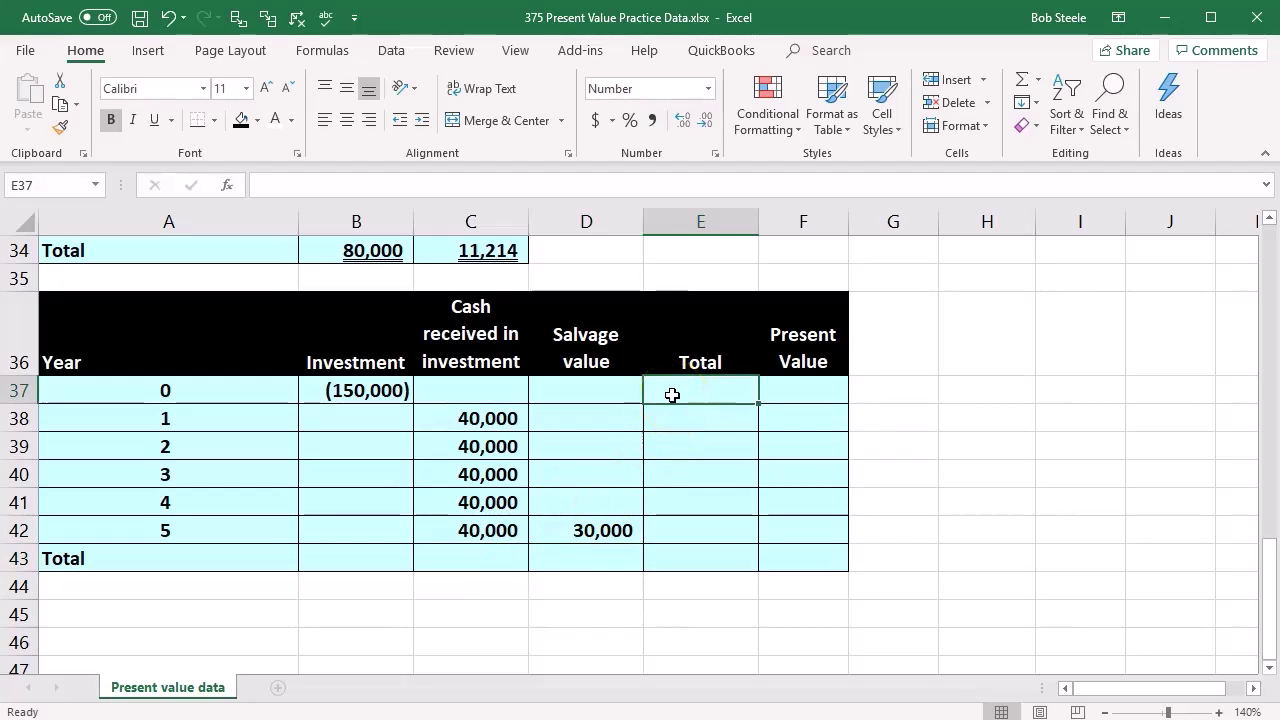
{"action": "scroll", "coordinate": [672, 395], "scroll_direction": "up", "scroll_amount": 3}
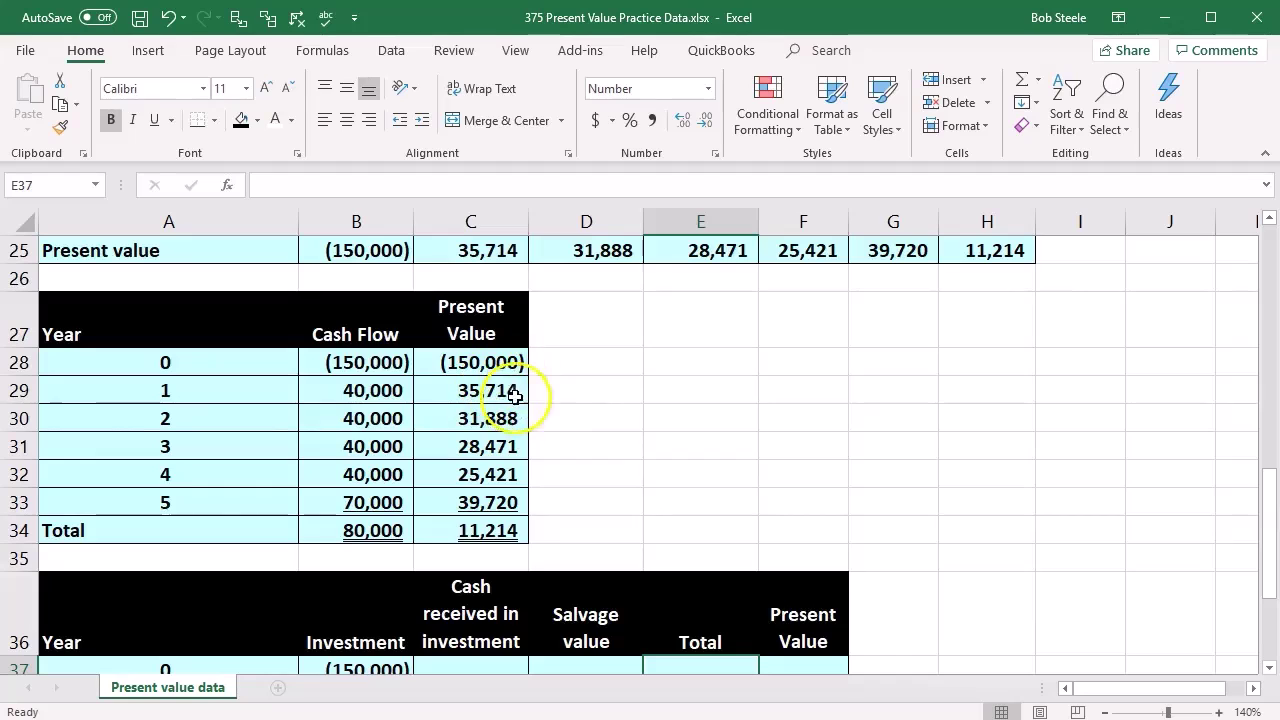
{"action": "scroll", "coordinate": [670, 490], "scroll_direction": "down", "scroll_amount": 2}
{"action": "scroll", "coordinate": [767, 578], "scroll_direction": "down", "scroll_amount": 1}
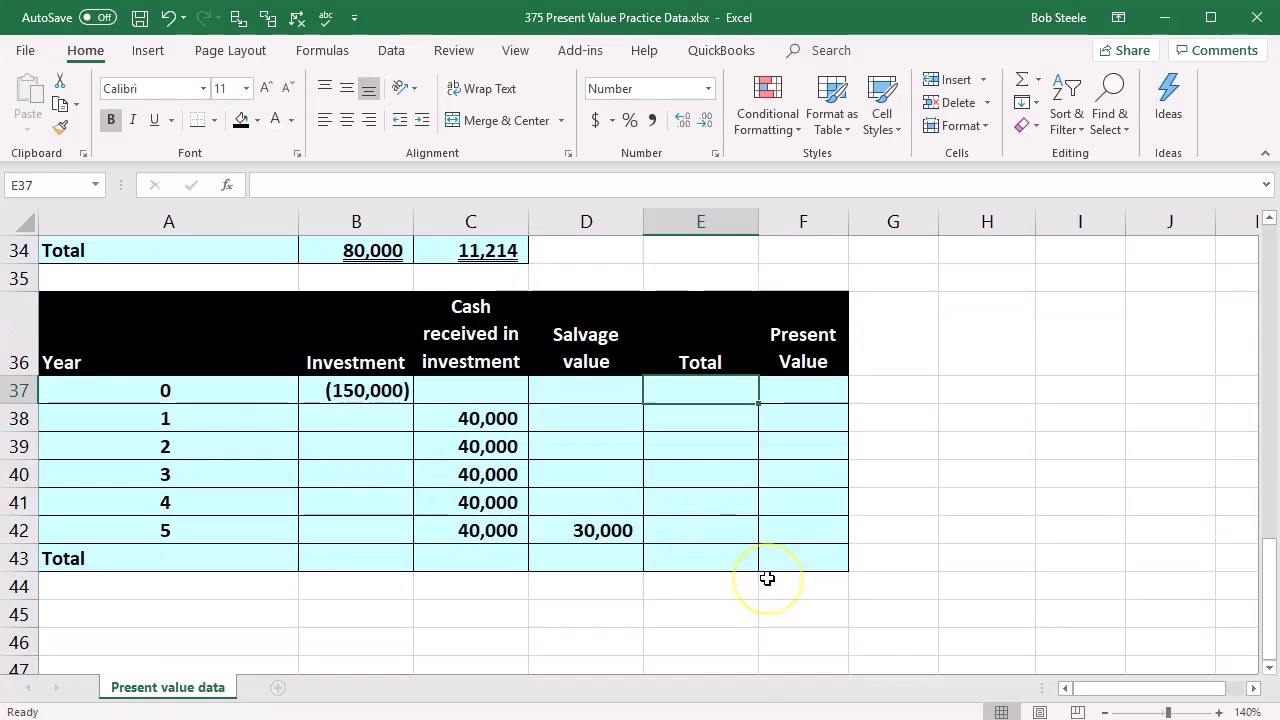
{"action": "type", "text": "=sum("}
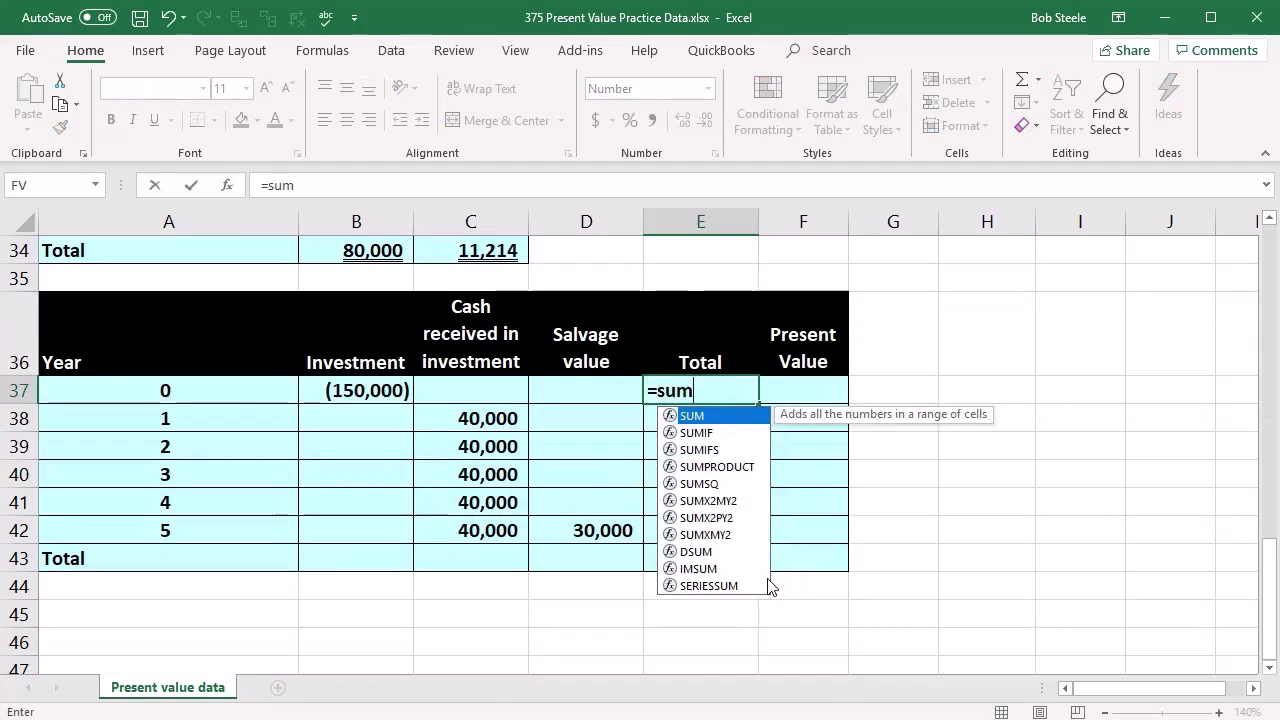
{"action": "key", "text": "Left"}
{"action": "key", "text": "Left"}
{"action": "key", "text": "Left"}
{"action": "key", "text": "shift+Right"}
{"action": "key", "text": "shift+Right"}
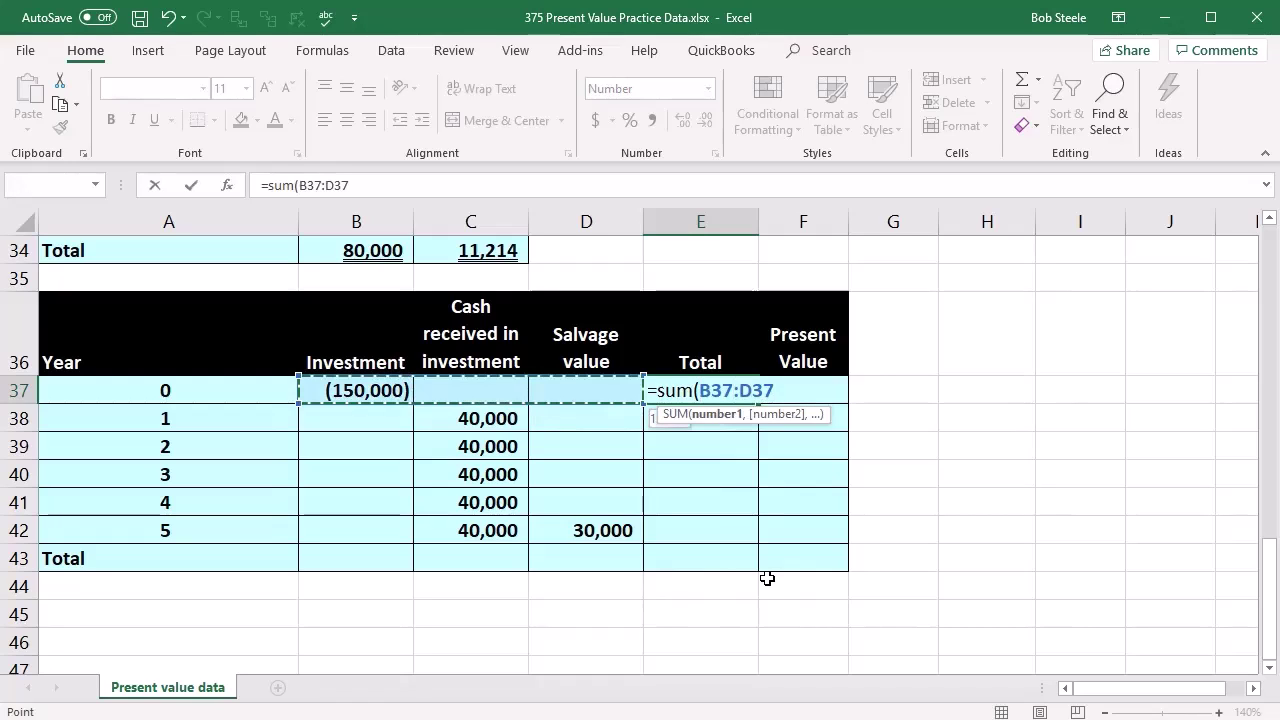
{"action": "key", "text": "Return"}
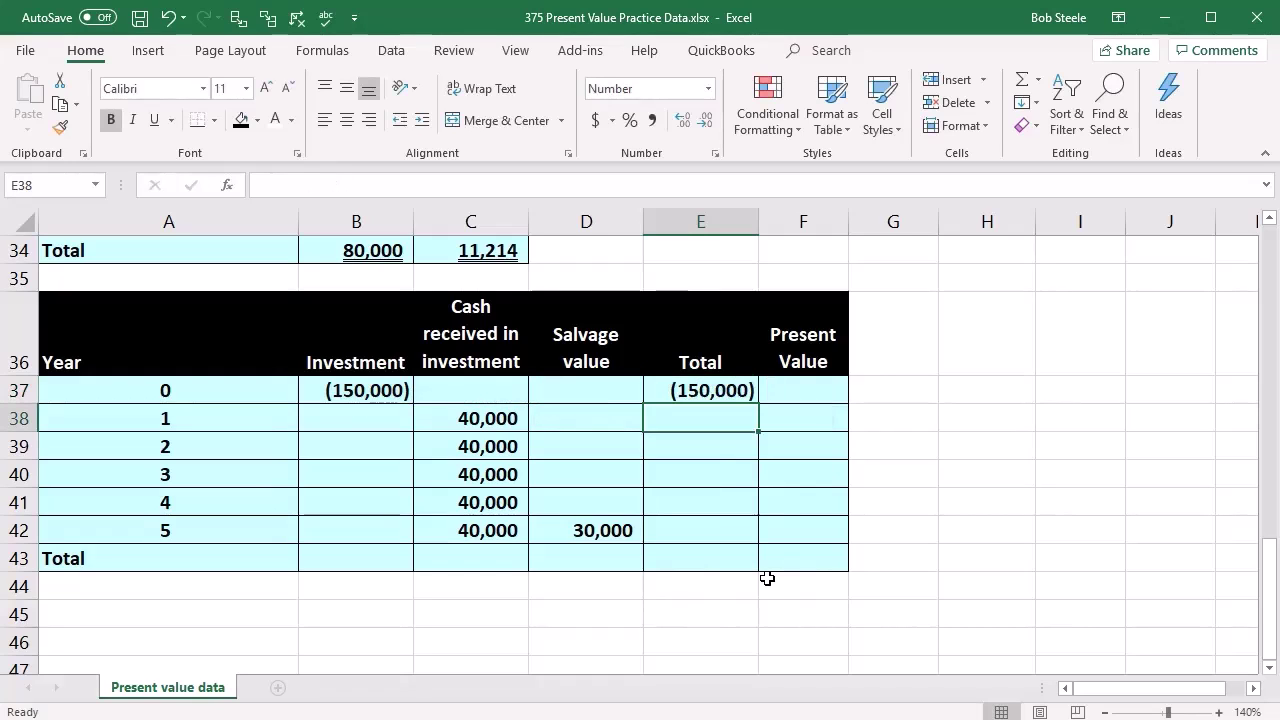
Fill the E37 total formula down through E42 and compare the totals with the cash flows in B28:B33.
{"action": "left_click", "coordinate": [745, 398]}
{"action": "left_click_drag", "start_coordinate": [758, 405], "coordinate": [748, 540]}
{"action": "left_click", "coordinate": [703, 614]}
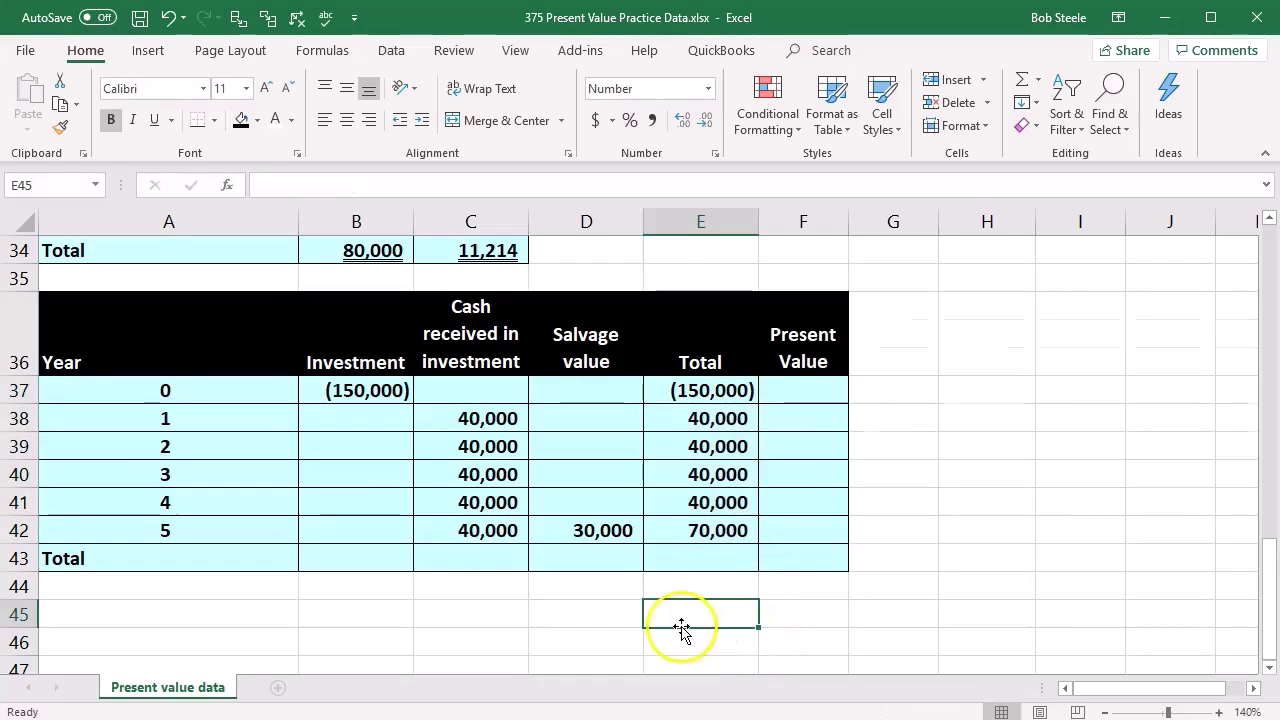
{"action": "scroll", "coordinate": [686, 629], "scroll_direction": "up", "scroll_amount": 2}
{"action": "scroll", "coordinate": [506, 429], "scroll_direction": "up", "scroll_amount": 1}
{"action": "left_click_drag", "start_coordinate": [381, 362], "coordinate": [380, 505]}
{"action": "scroll", "coordinate": [563, 491], "scroll_direction": "down", "scroll_amount": 3}
{"action": "left_click_drag", "start_coordinate": [712, 390], "coordinate": [713, 520]}
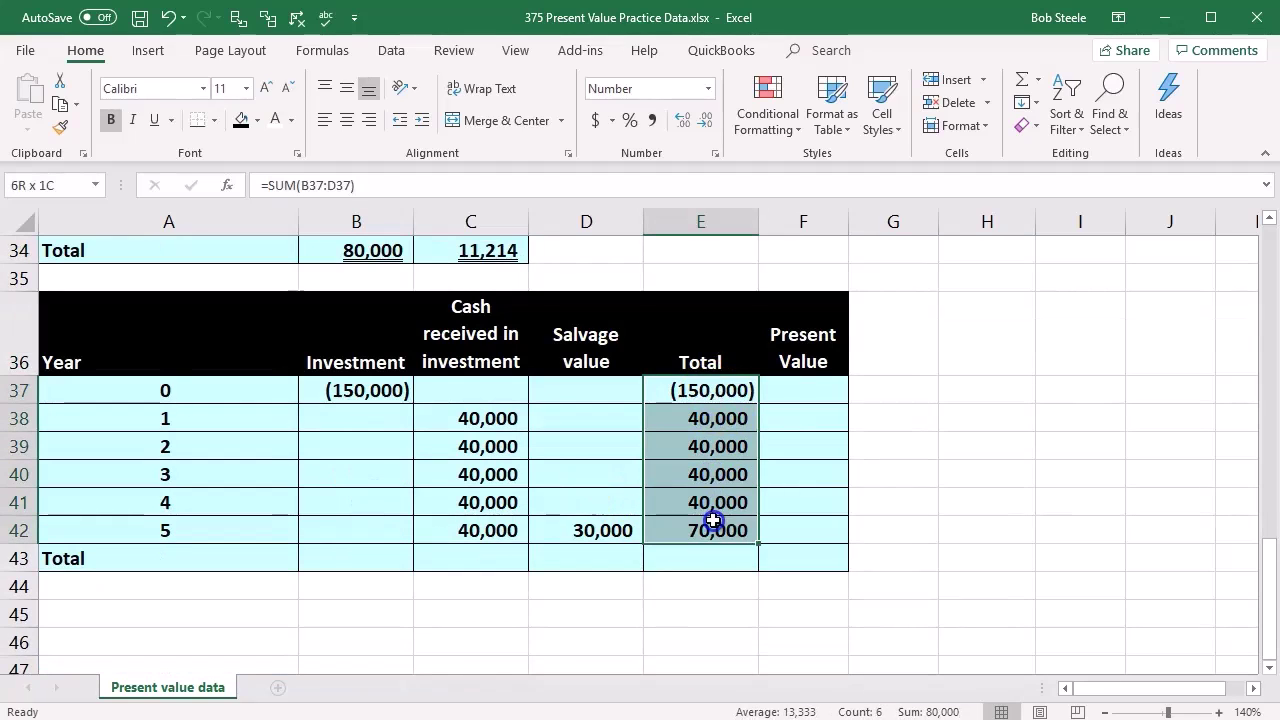
Review the headings in B36:D36 and the Salvage value column down to the Total row.
{"action": "left_click", "coordinate": [789, 395]}
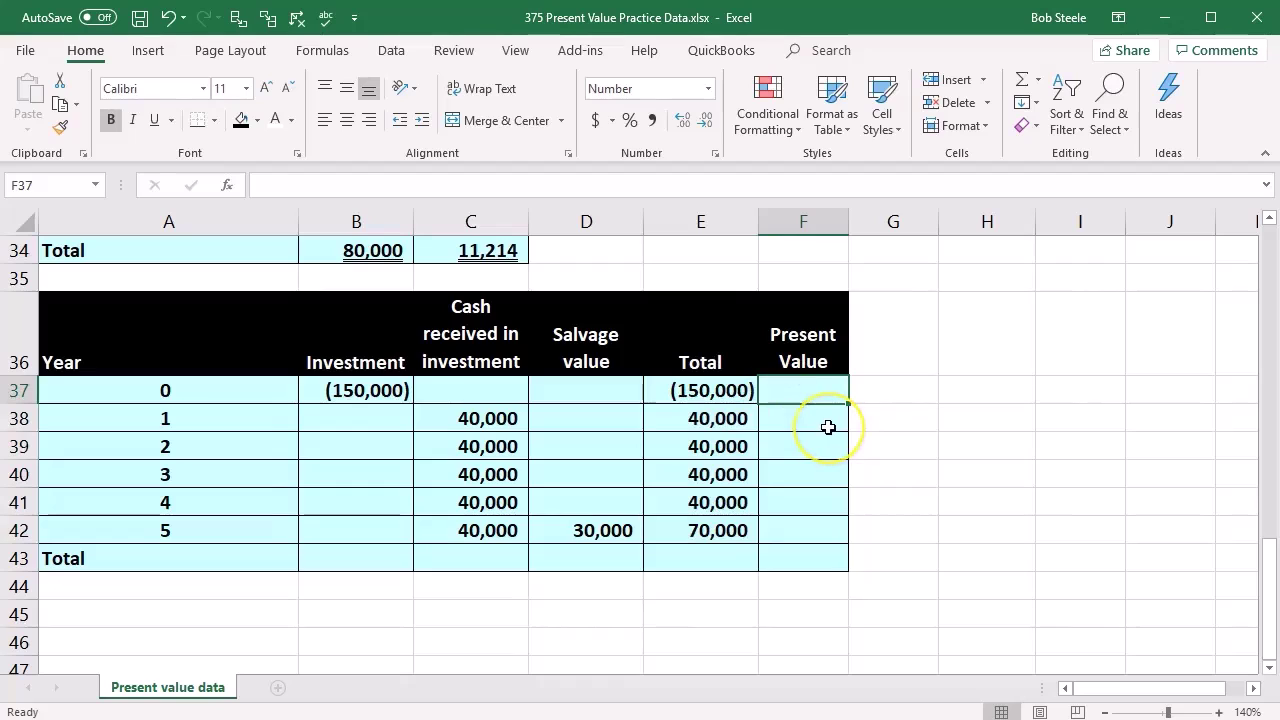
{"action": "left_click", "coordinate": [344, 355]}
{"action": "key", "text": "Right"}
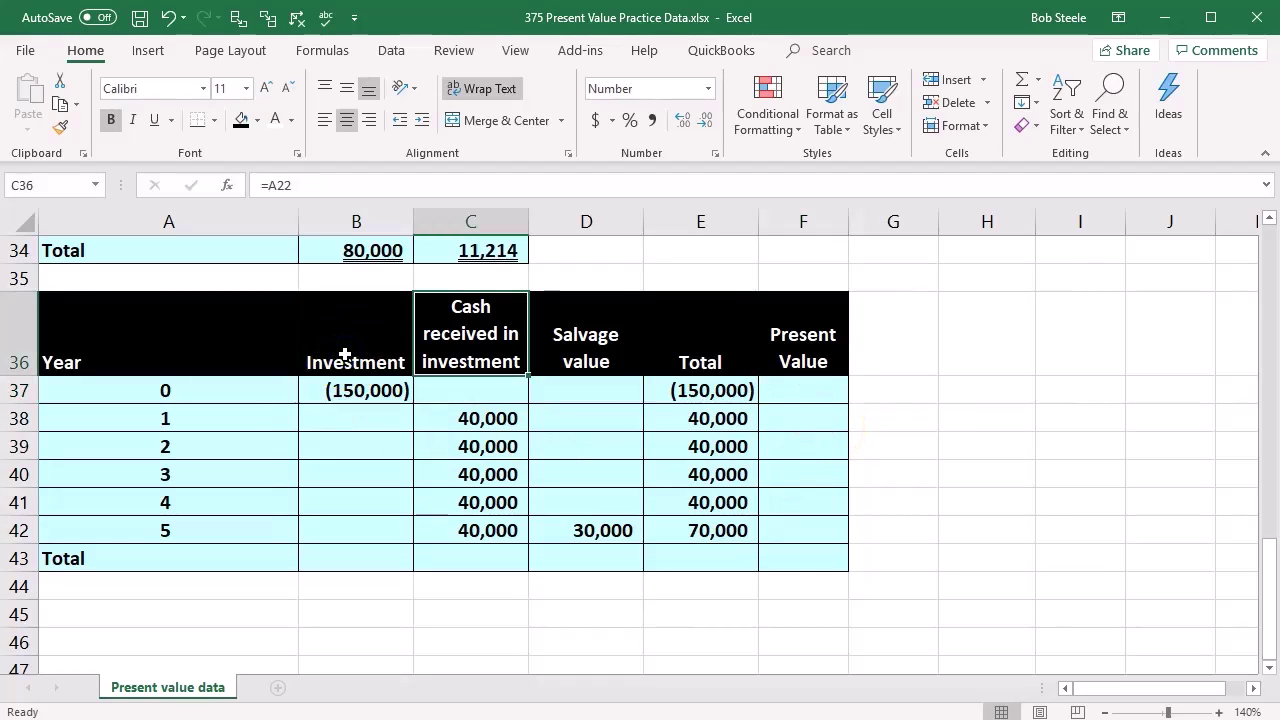
{"action": "key", "text": "Right"}
{"action": "key", "text": "Down"}
{"action": "key", "text": "Down"}
{"action": "key", "text": "Down"}
{"action": "key", "text": "Down"}
{"action": "key", "text": "Down"}
{"action": "key", "text": "Down"}
{"action": "key", "text": "Down"}
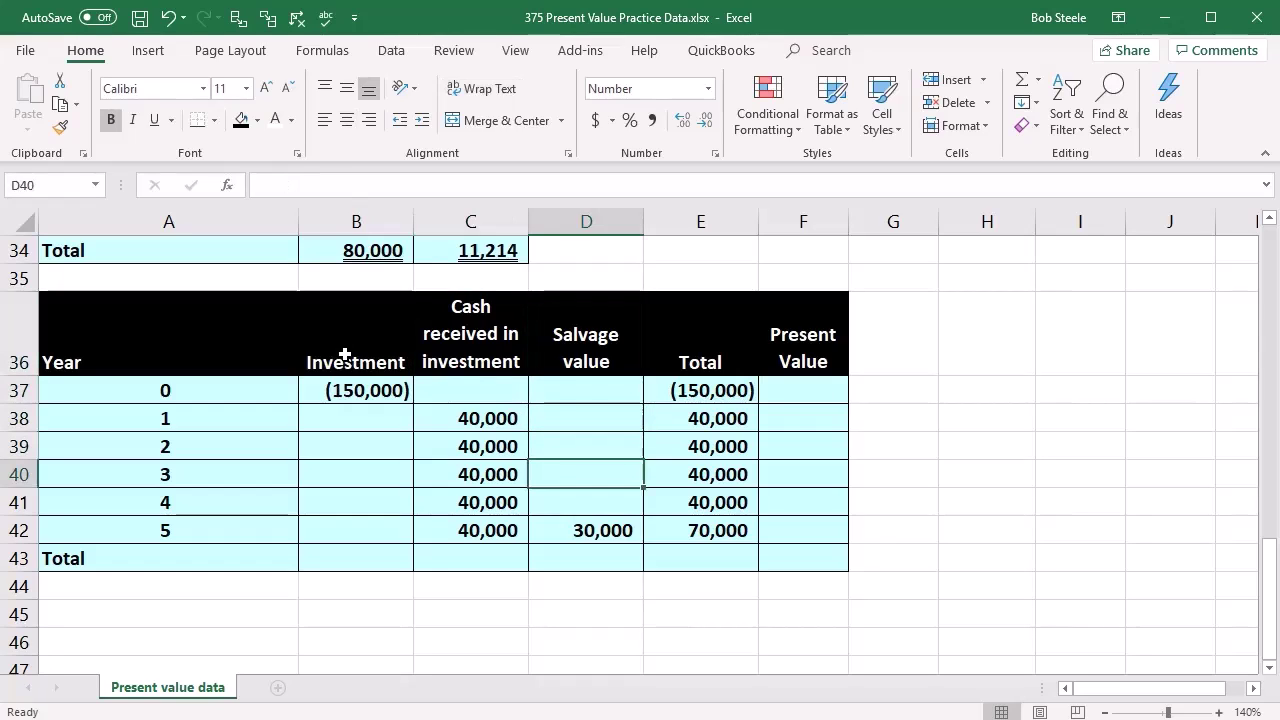
Total the Investment column in B43 with =SUM(B37:B42) and fill the formula across through E43.
{"action": "key", "text": "Left"}
{"action": "key", "text": "Left"}
{"action": "type", "text": "="}
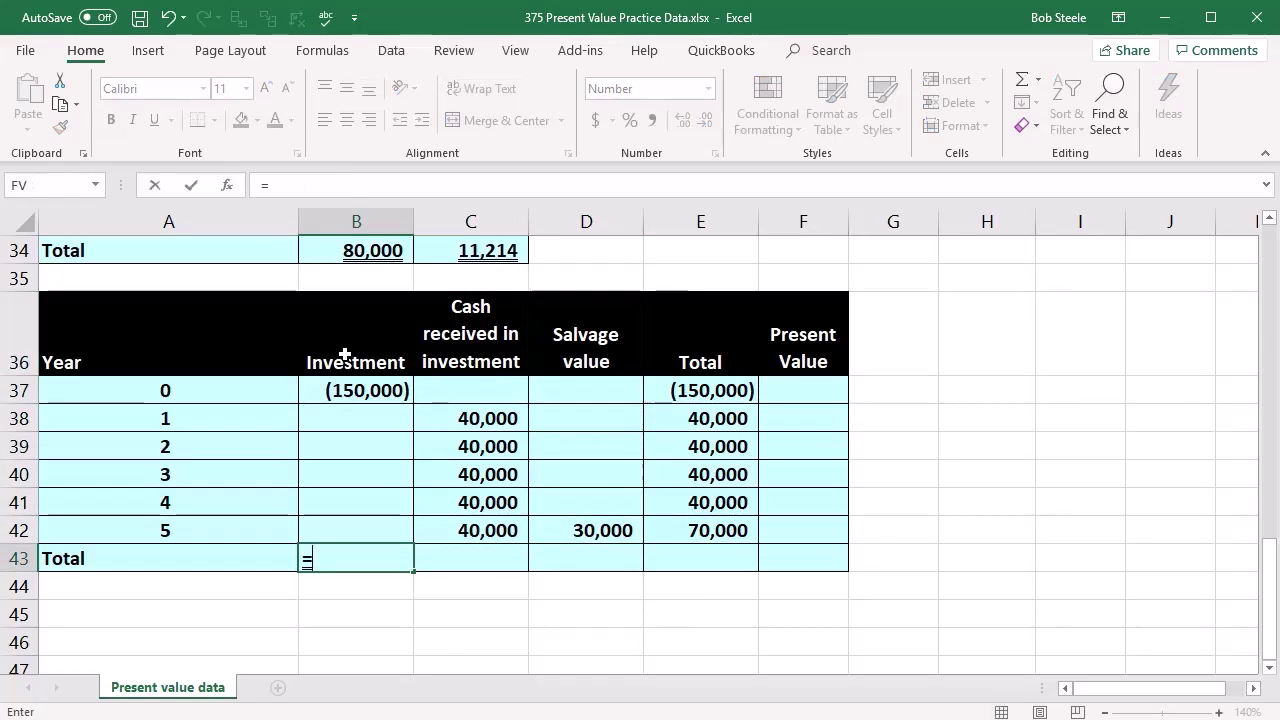
{"action": "type", "text": "ayn*"}
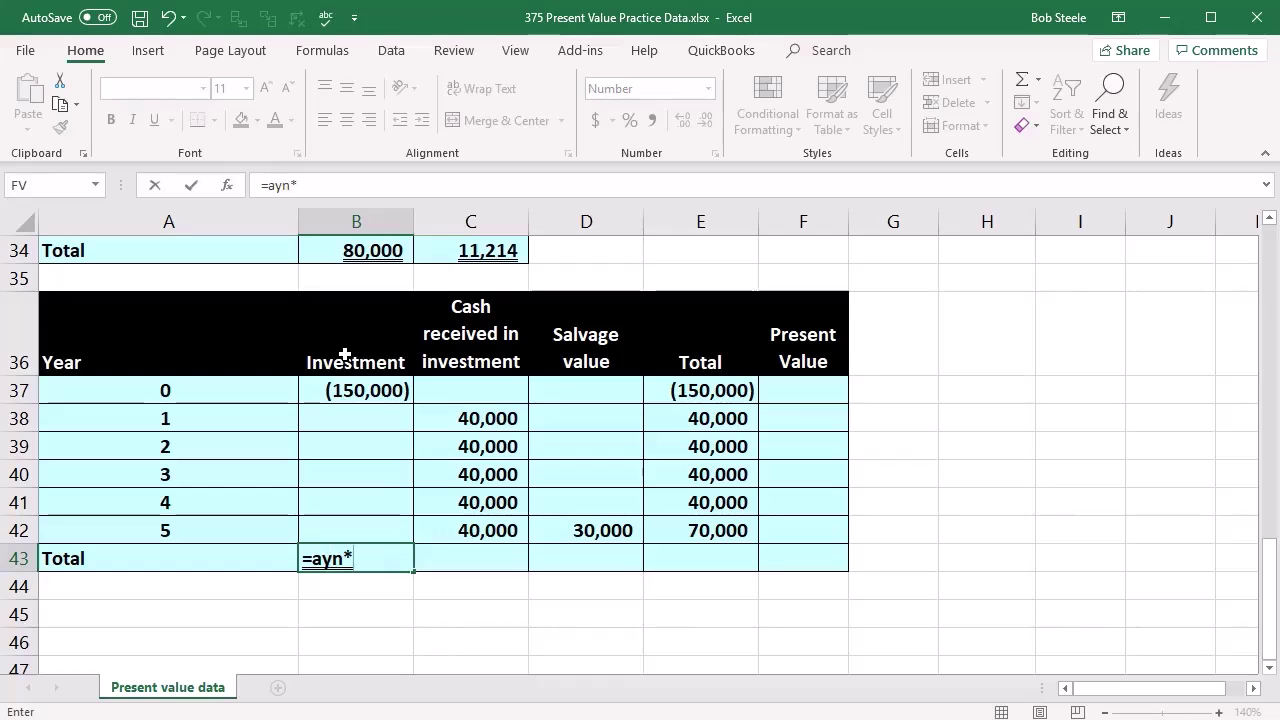
{"action": "key", "text": "BackSpace"}
{"action": "key", "text": "BackSpace"}
{"action": "key", "text": "BackSpace"}
{"action": "key", "text": "BackSpace"}
{"action": "type", "text": "sum("}
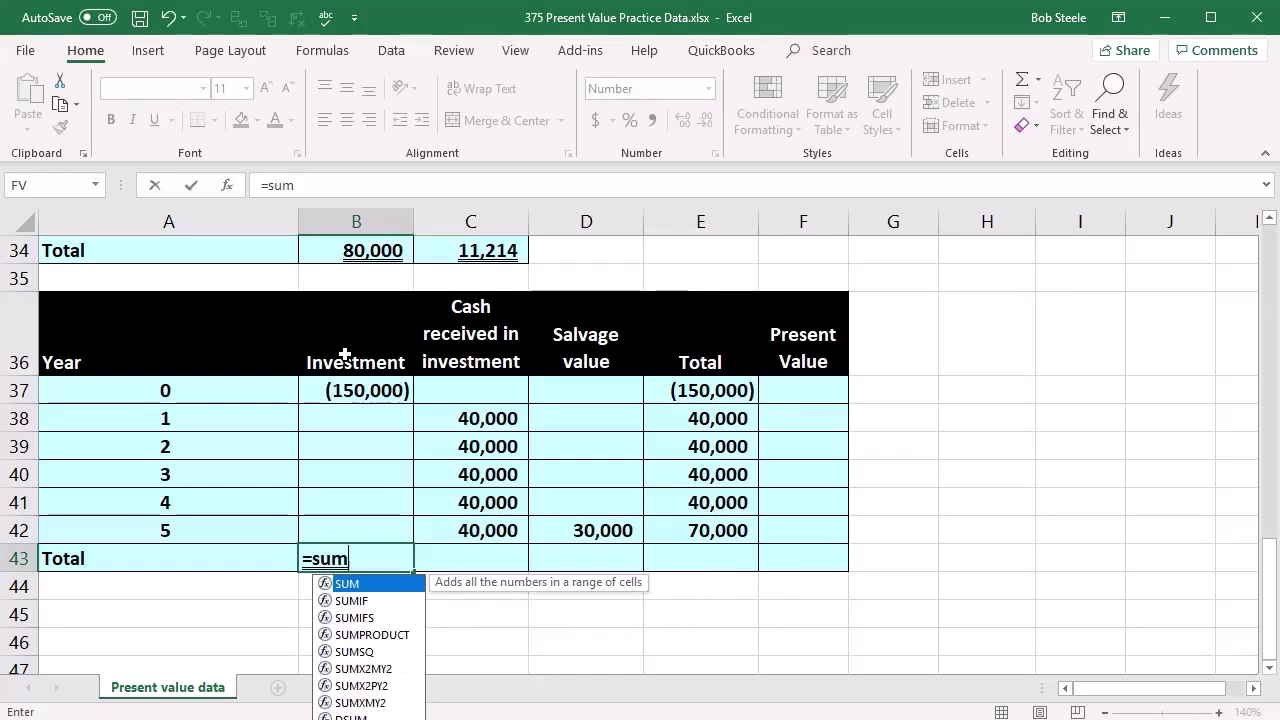
{"action": "key", "text": "Up"}
{"action": "key", "text": "shift+Up"}
{"action": "key", "text": "shift+Up"}
{"action": "key", "text": "shift+Up"}
{"action": "key", "text": "shift+Up"}
{"action": "key", "text": "shift+Up"}
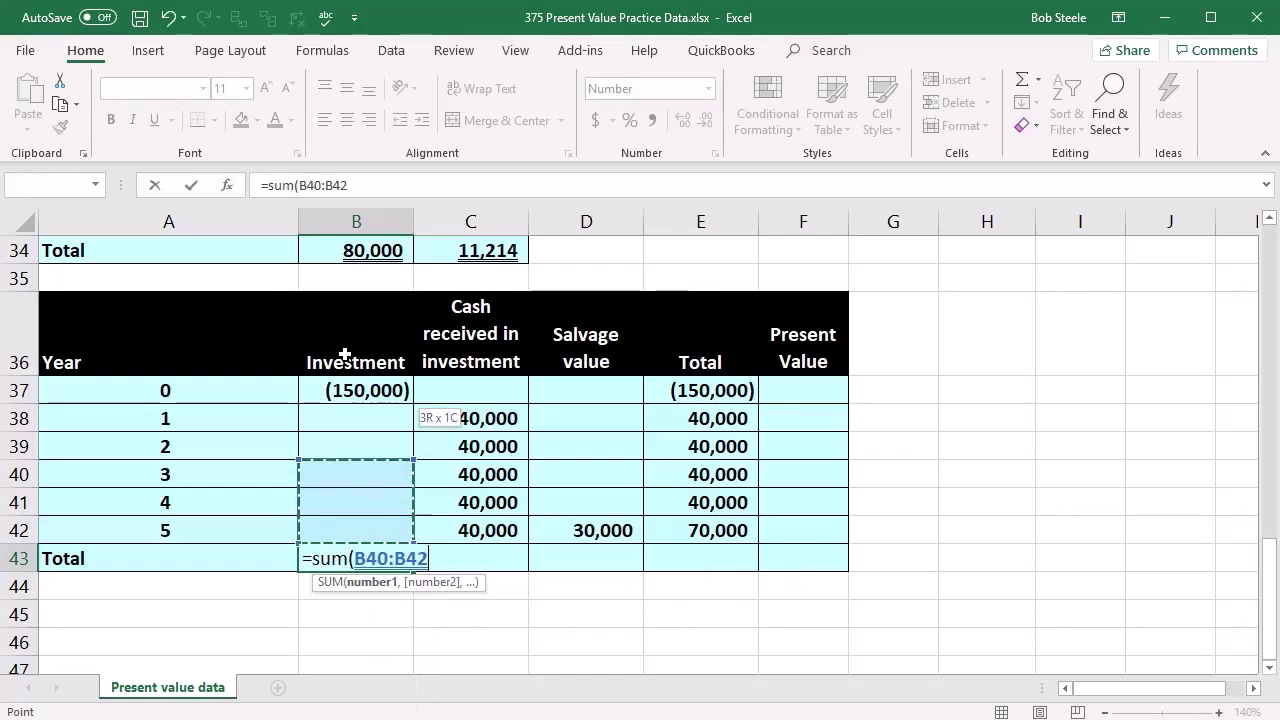
{"action": "key", "text": "Return"}
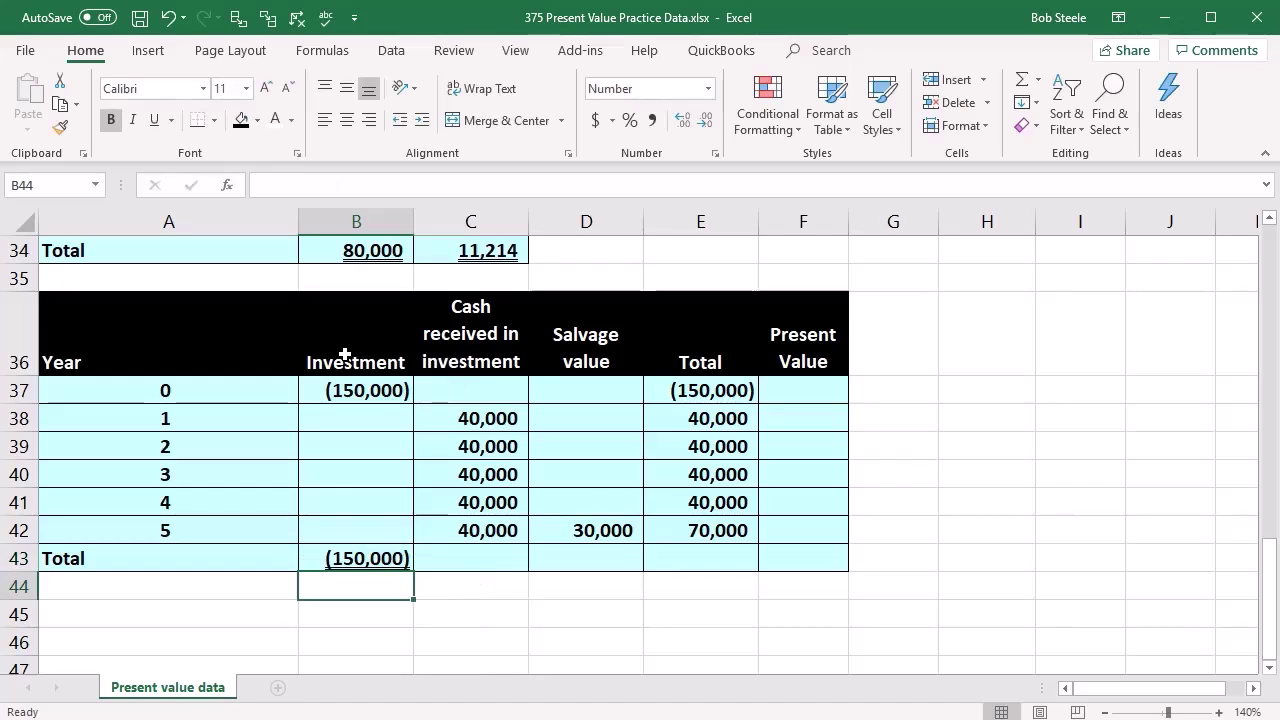
{"action": "left_click", "coordinate": [405, 557]}
{"action": "left_click_drag", "start_coordinate": [414, 570], "coordinate": [707, 560]}
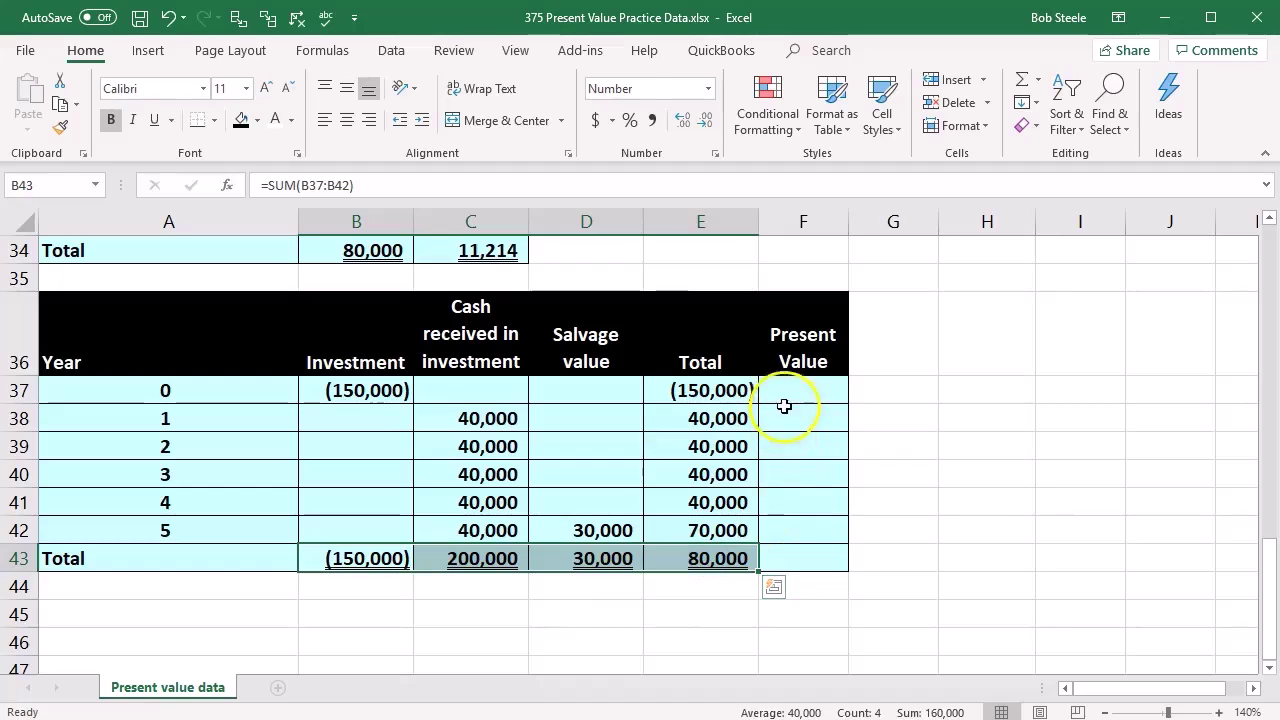
{"action": "left_click", "coordinate": [830, 391]}
{"action": "type", "text": "-"}
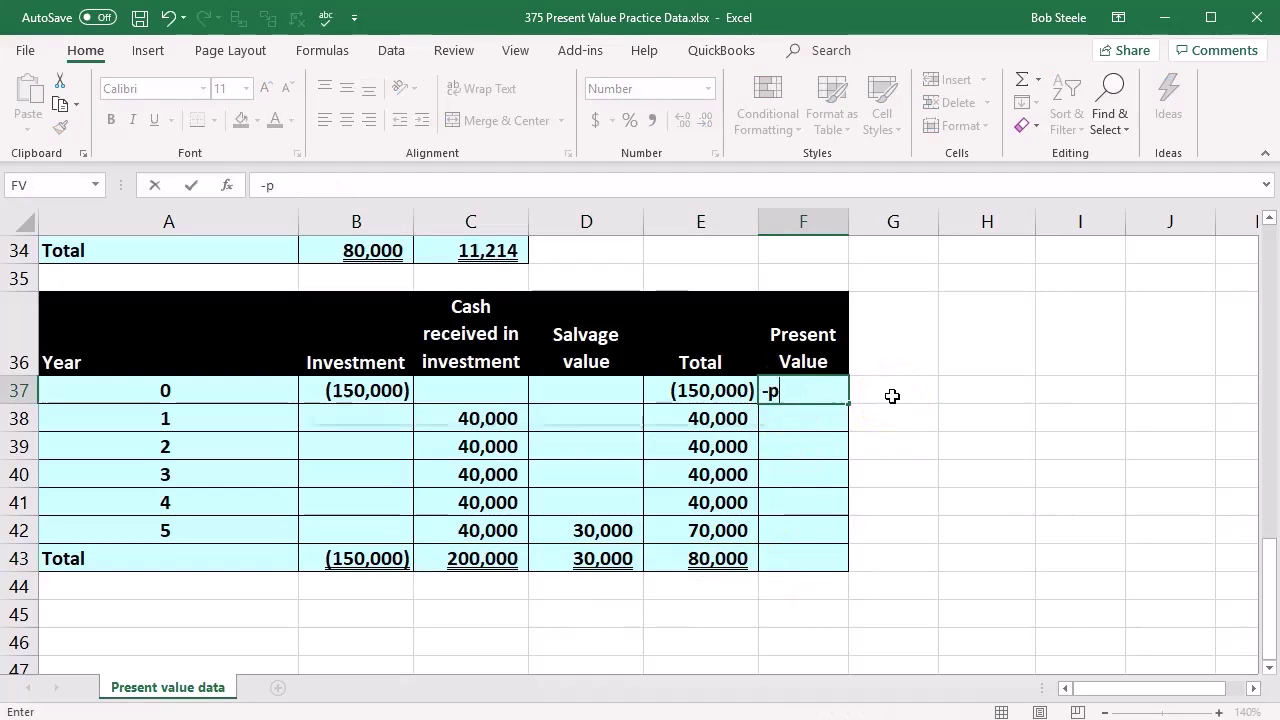
{"action": "type", "text": "pv"}
{"action": "left_click", "coordinate": [875, 409]}
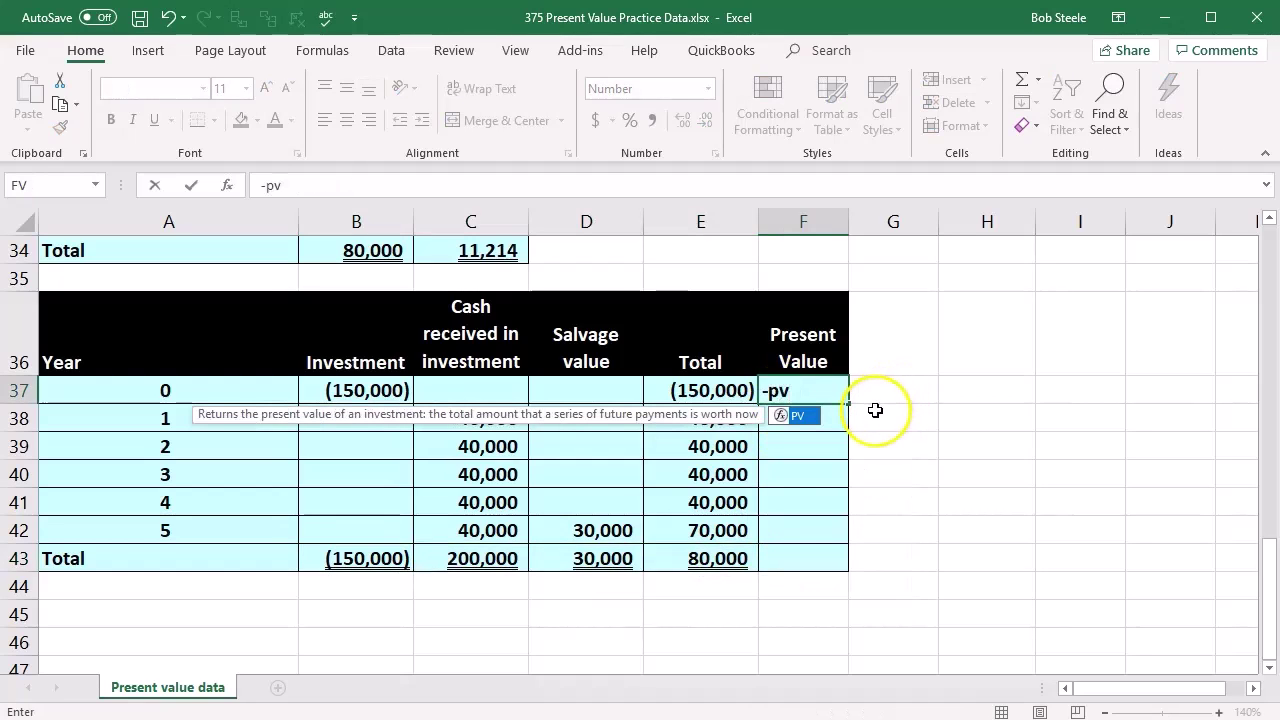
{"action": "key", "text": "Escape"}
Set the year 0 present value in F37 to =E37 and widen column F slightly.
{"action": "type", "text": "="}
{"action": "key", "text": "Left"}
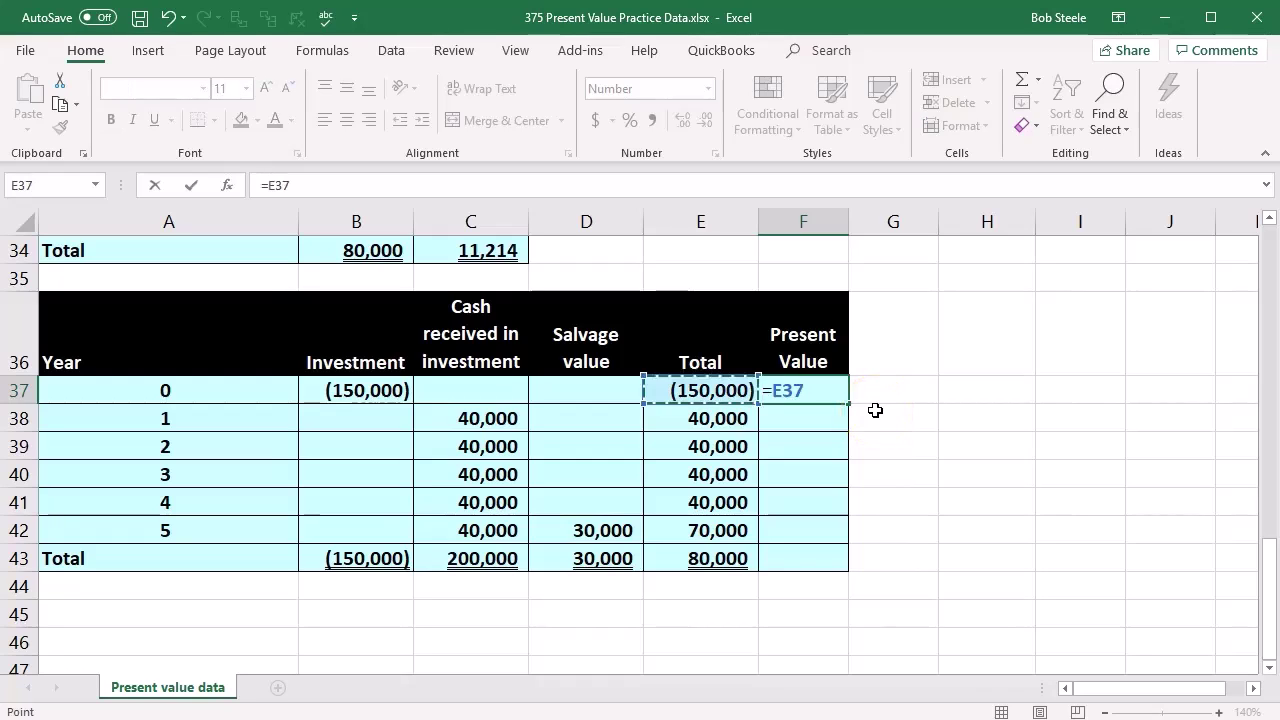
{"action": "key", "text": "Return"}
{"action": "left_click_drag", "start_coordinate": [850, 226], "coordinate": [853, 226]}
Calculate the year 1 present value in F38 with the formula -PV(B1,A38,0,E38).
{"action": "type", "text": "-"}
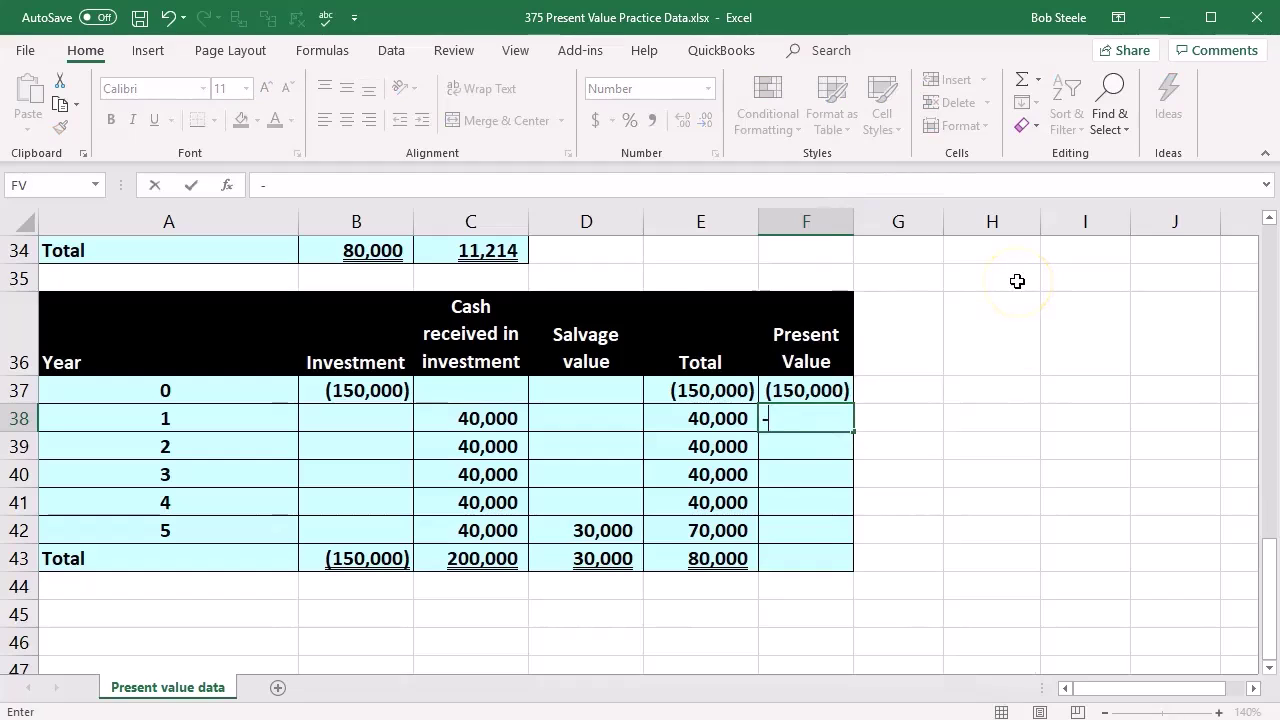
{"action": "type", "text": "pv"}
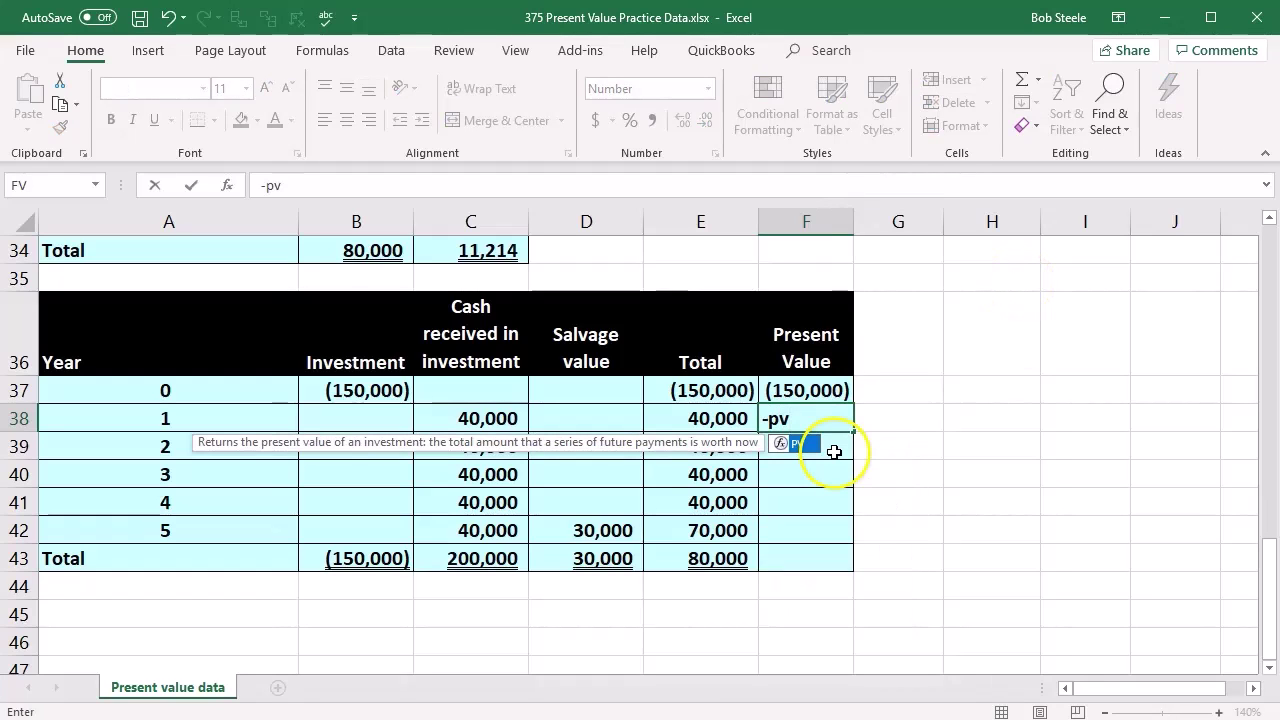
{"action": "double_click", "coordinate": [802, 444]}
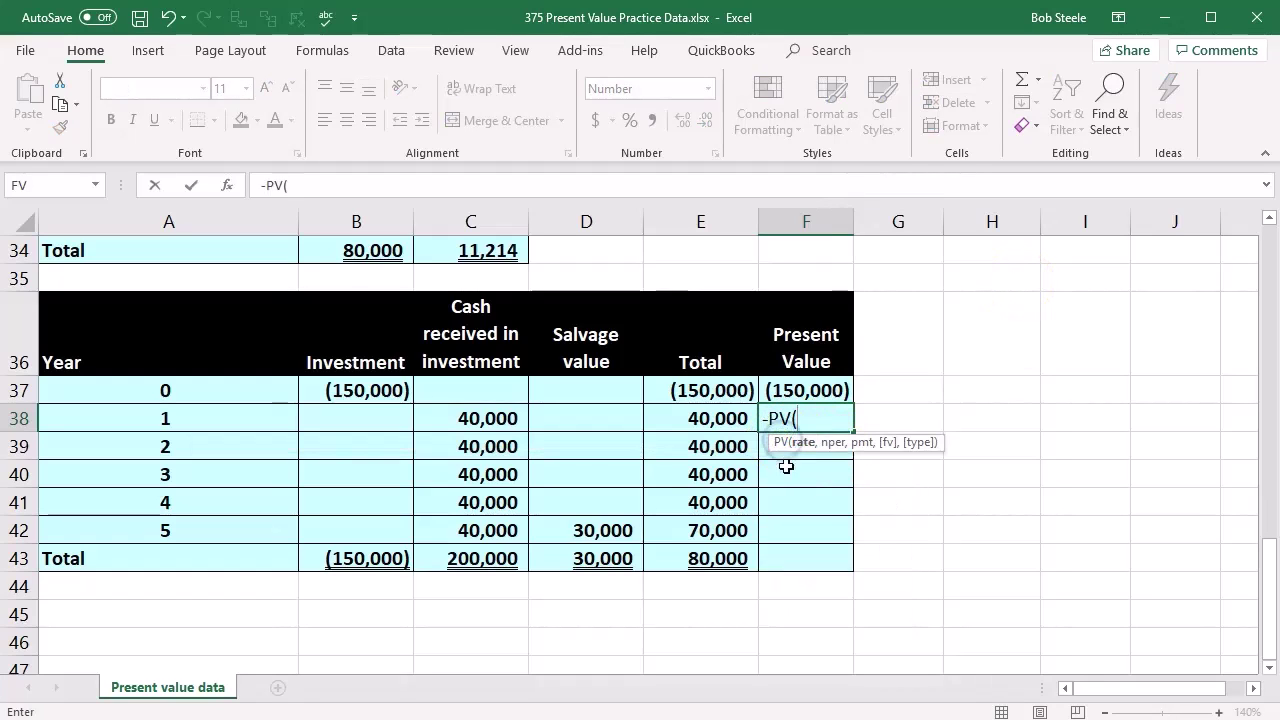
{"action": "scroll", "coordinate": [634, 580], "scroll_direction": "up", "scroll_amount": 11}
{"action": "left_click", "coordinate": [391, 249]}
{"action": "scroll", "coordinate": [524, 519], "scroll_direction": "down", "scroll_amount": 10}
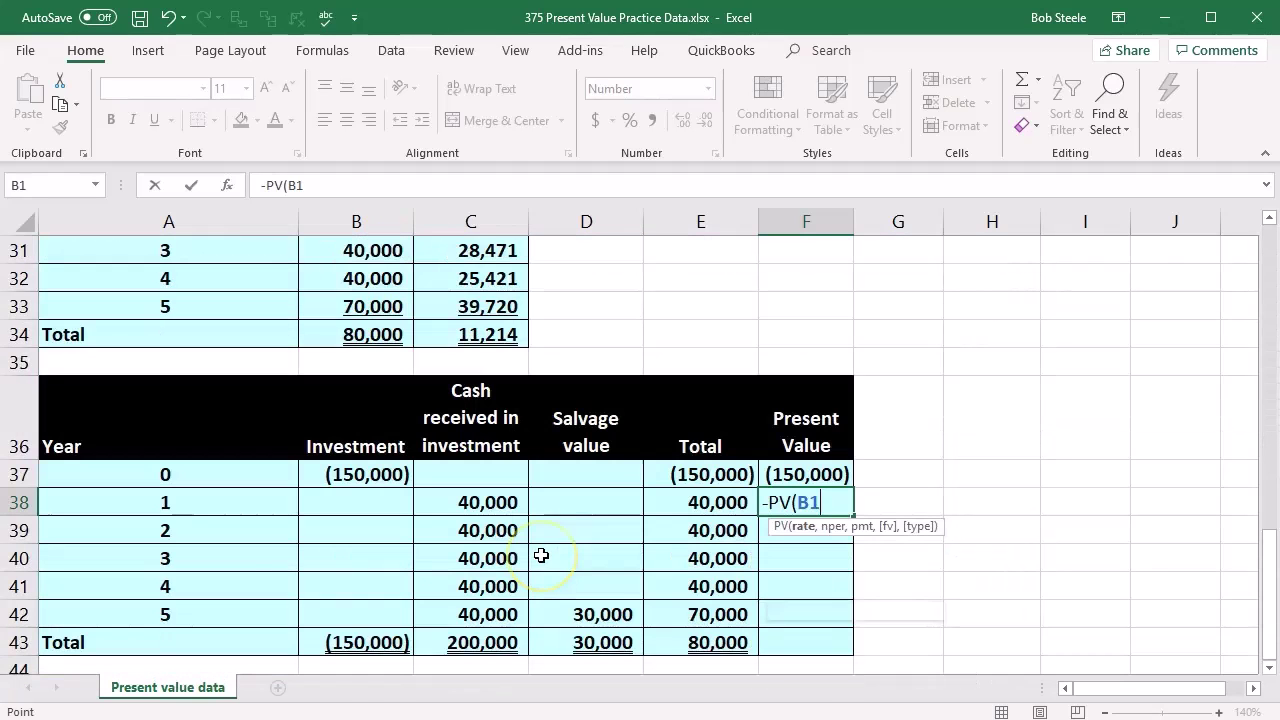
{"action": "type", "text": ","}
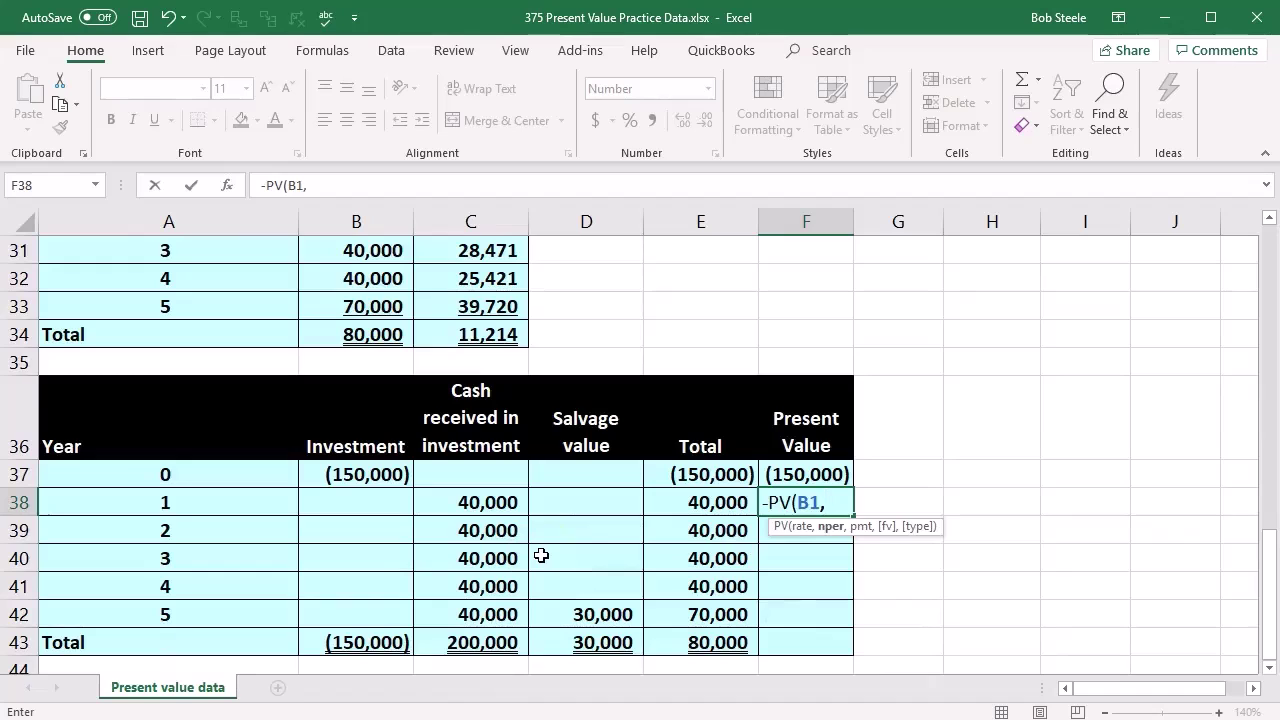
{"action": "left_click", "coordinate": [226, 505]}
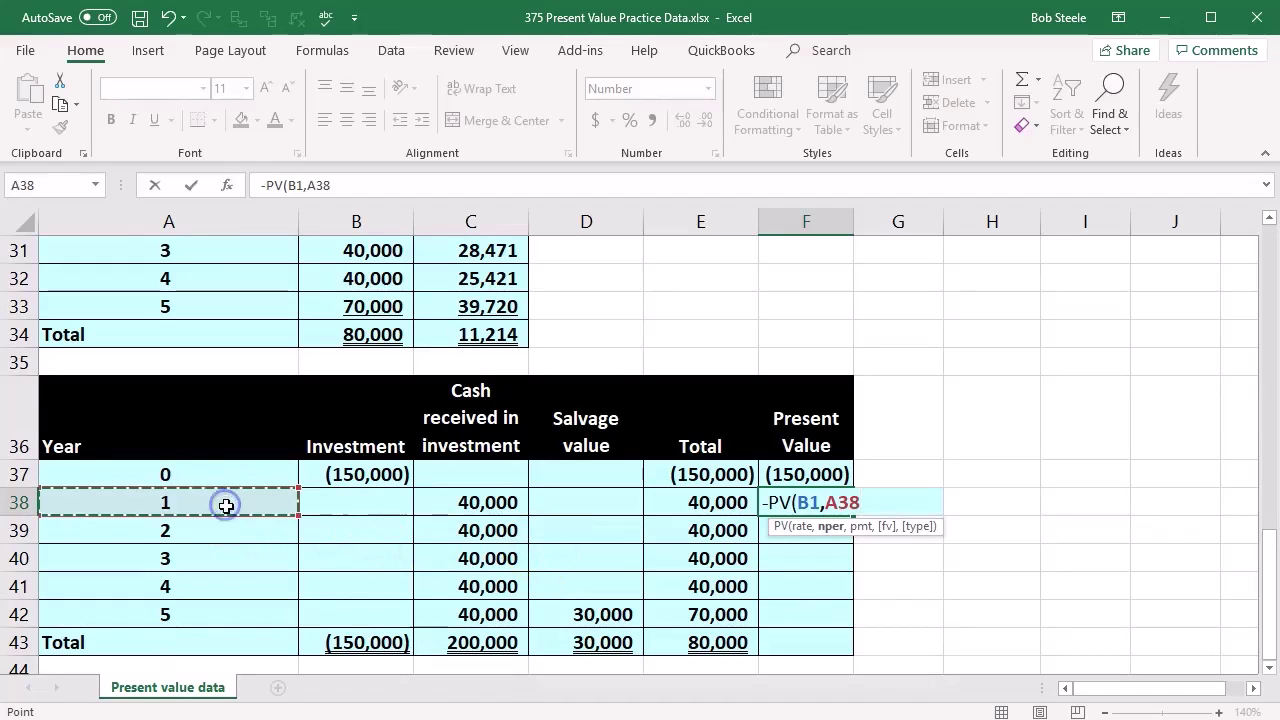
{"action": "type", "text": ","}
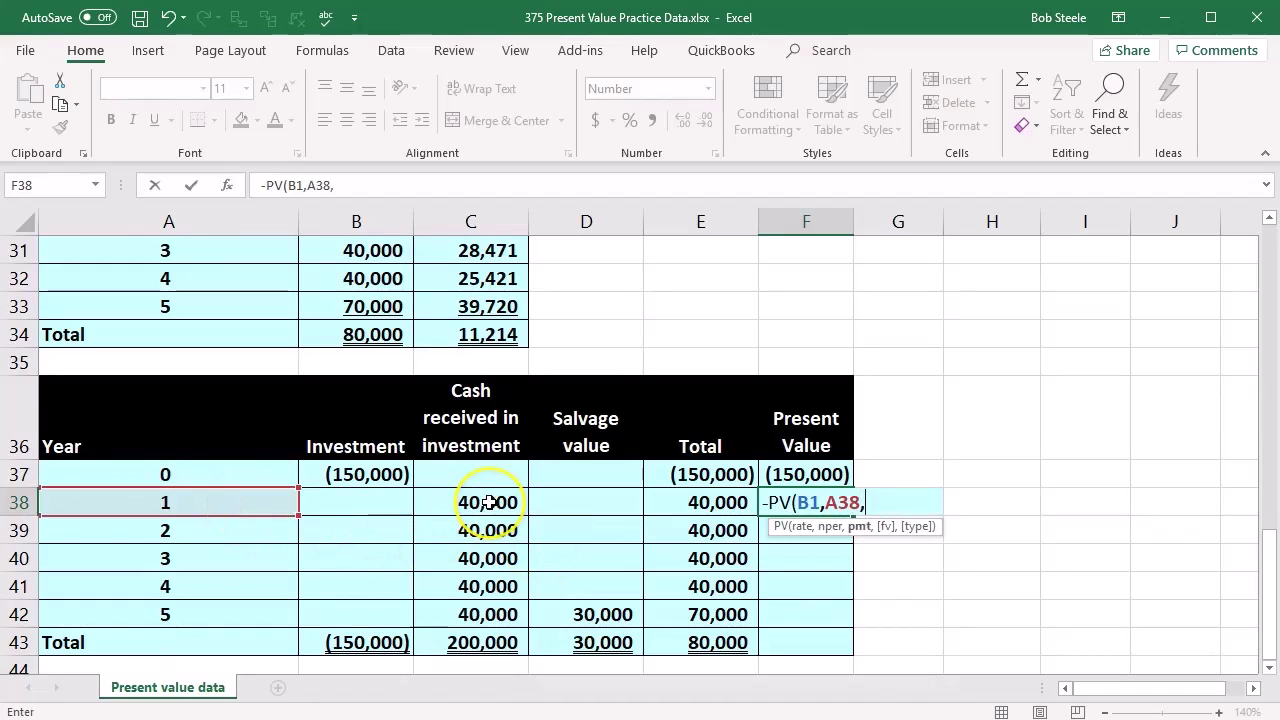
{"action": "type", "text": "0,"}
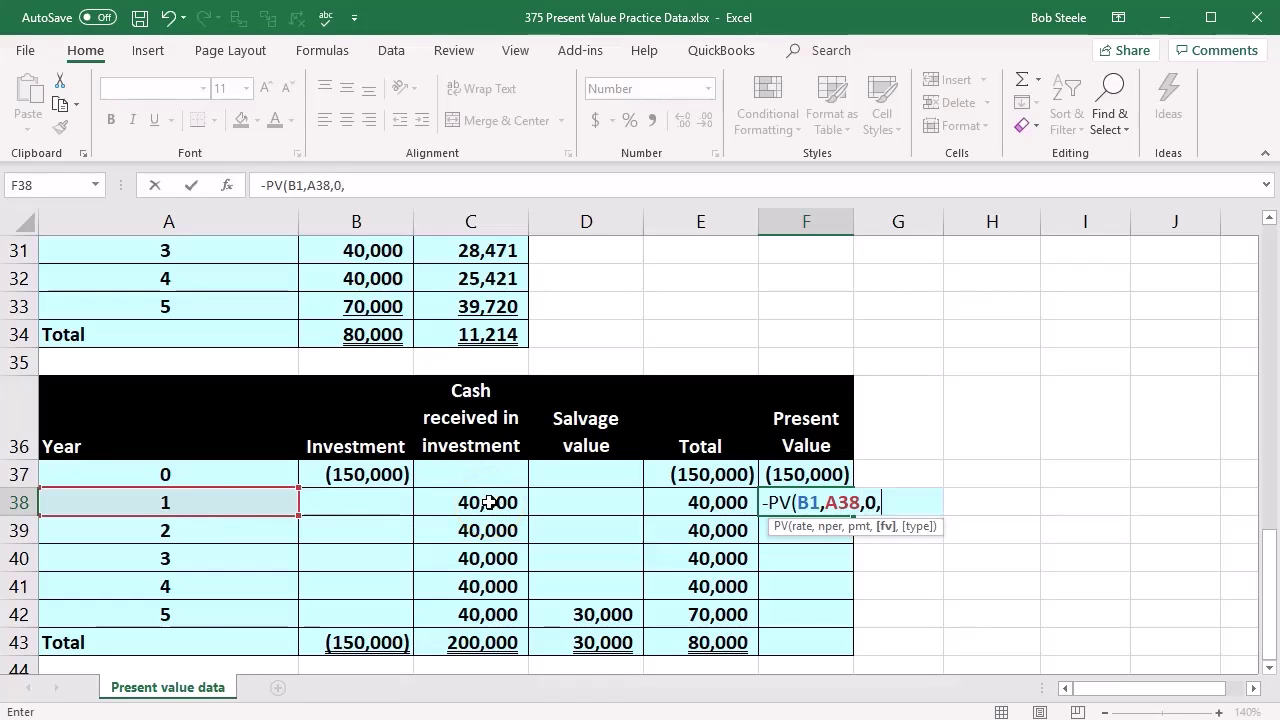
{"action": "left_click", "coordinate": [724, 505]}
{"action": "key", "text": "Return"}
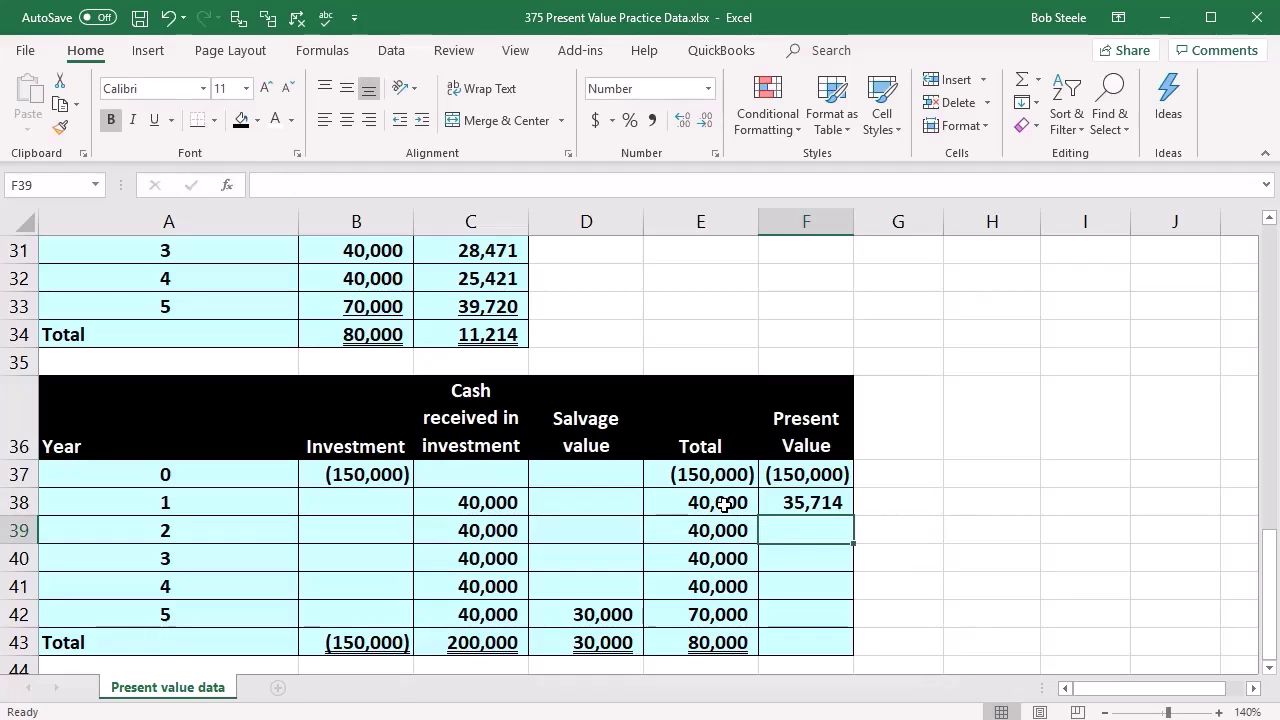
Make the rate reference in the F38 present value formula absolute as $B$1.
{"action": "left_click", "coordinate": [786, 503]}
{"action": "double_click", "coordinate": [788, 502]}
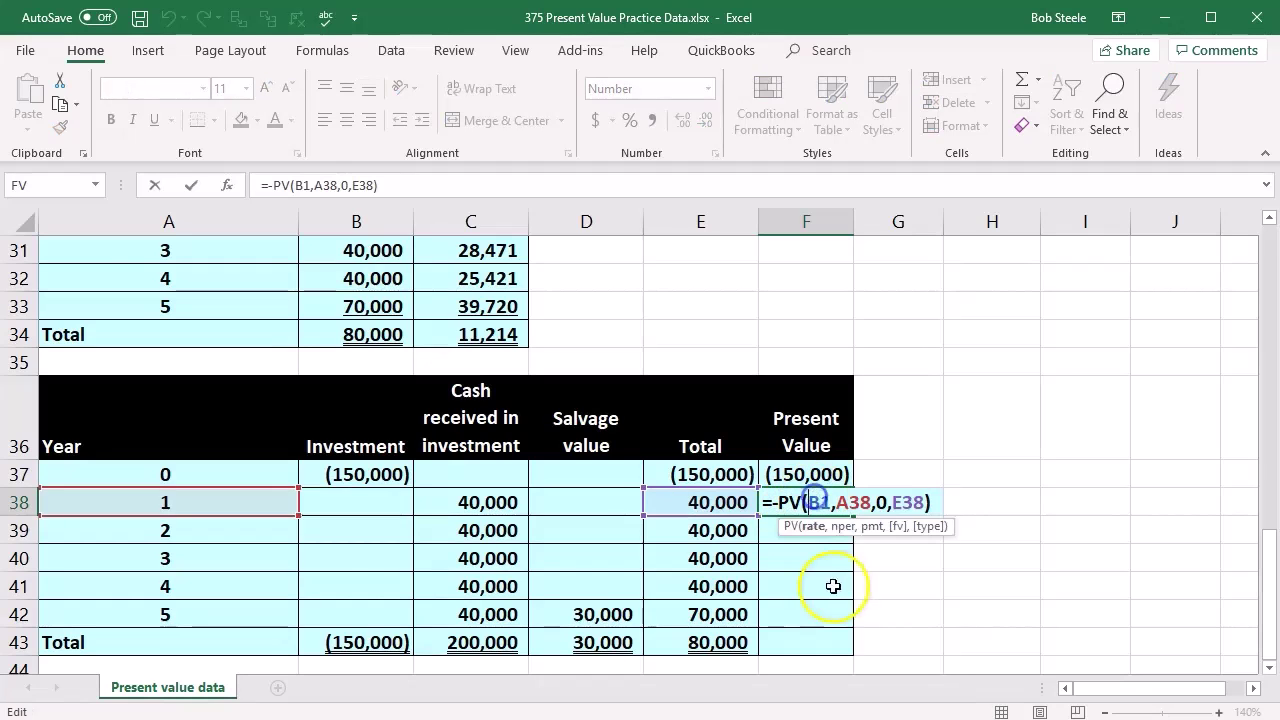
{"action": "scroll", "coordinate": [834, 583], "scroll_direction": "up", "scroll_amount": 8}
{"action": "scroll", "coordinate": [642, 449], "scroll_direction": "up", "scroll_amount": 2}
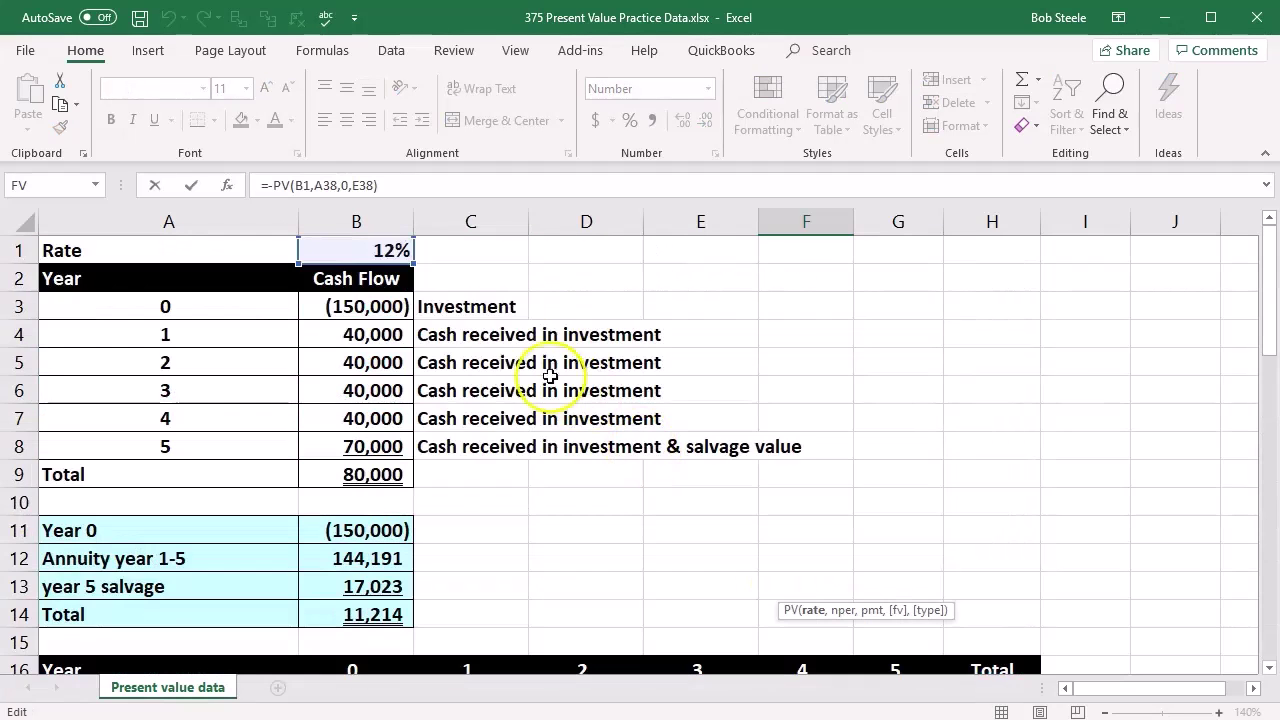
{"action": "scroll", "coordinate": [565, 400], "scroll_direction": "down", "scroll_amount": 11}
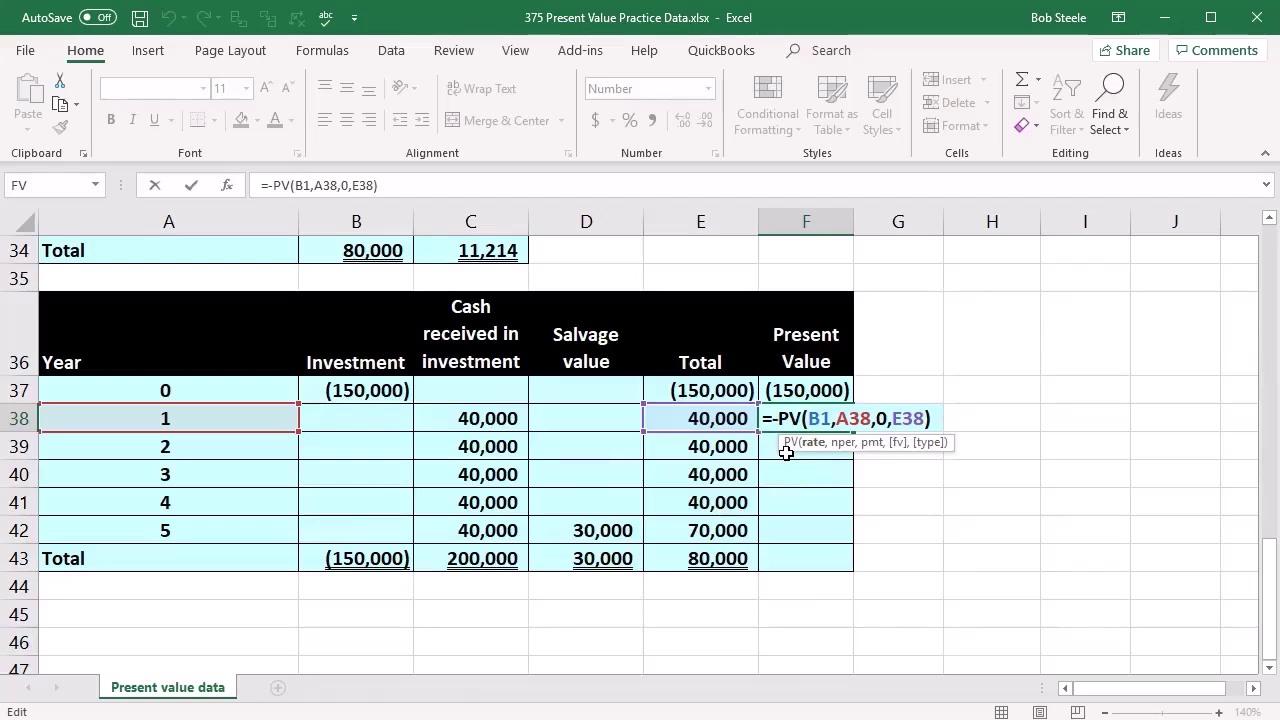
{"action": "key", "text": "F4"}
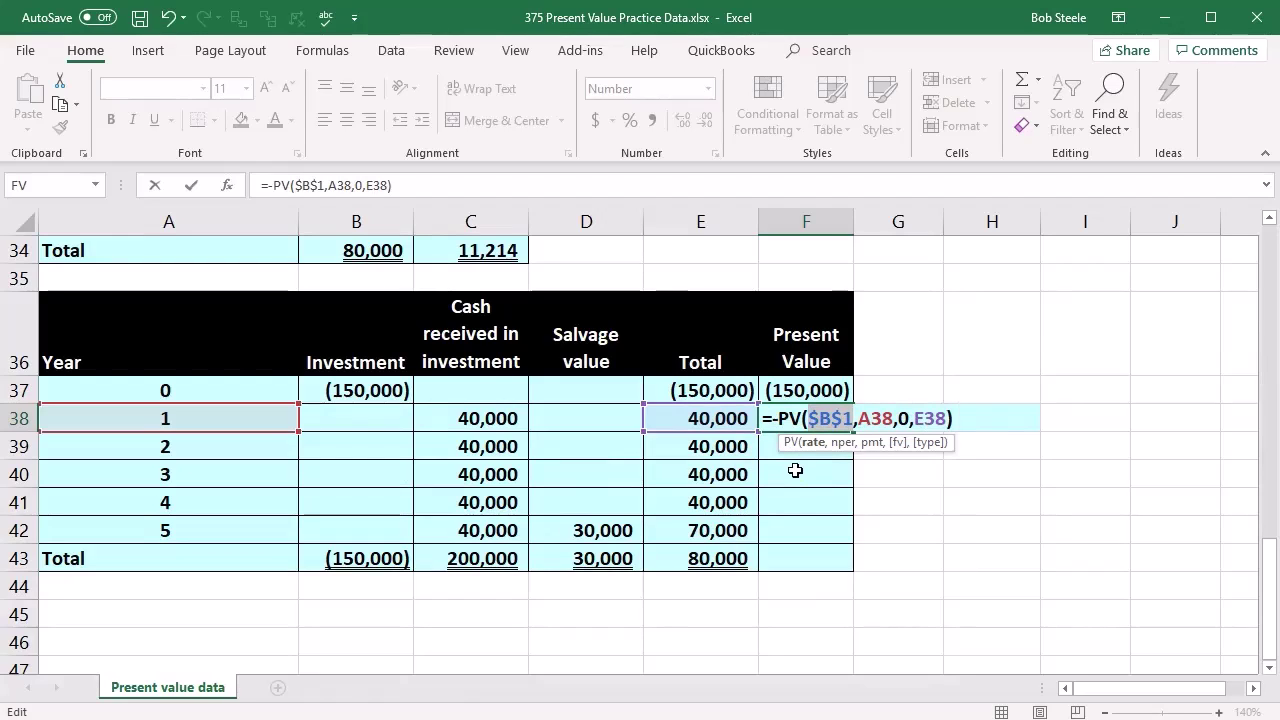
{"action": "key", "text": "Return"}
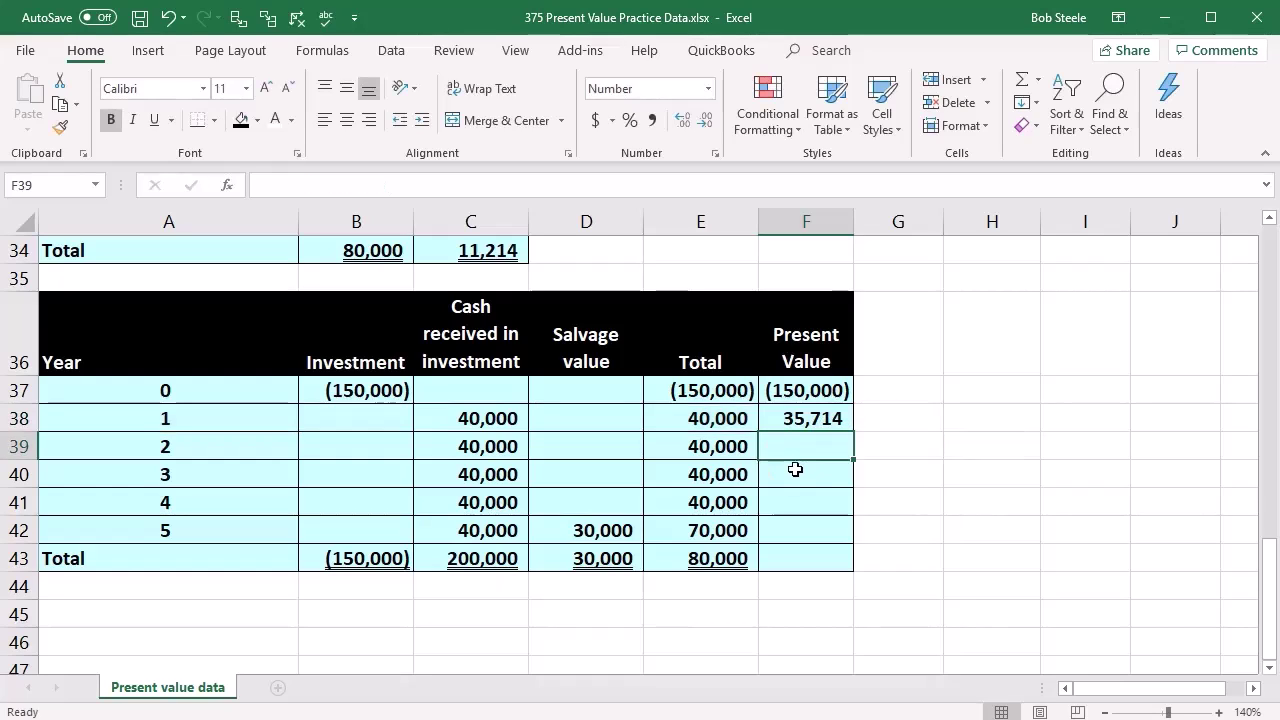
Fill the F38 present value formula down through year 5 in F42.
{"action": "left_click", "coordinate": [811, 420]}
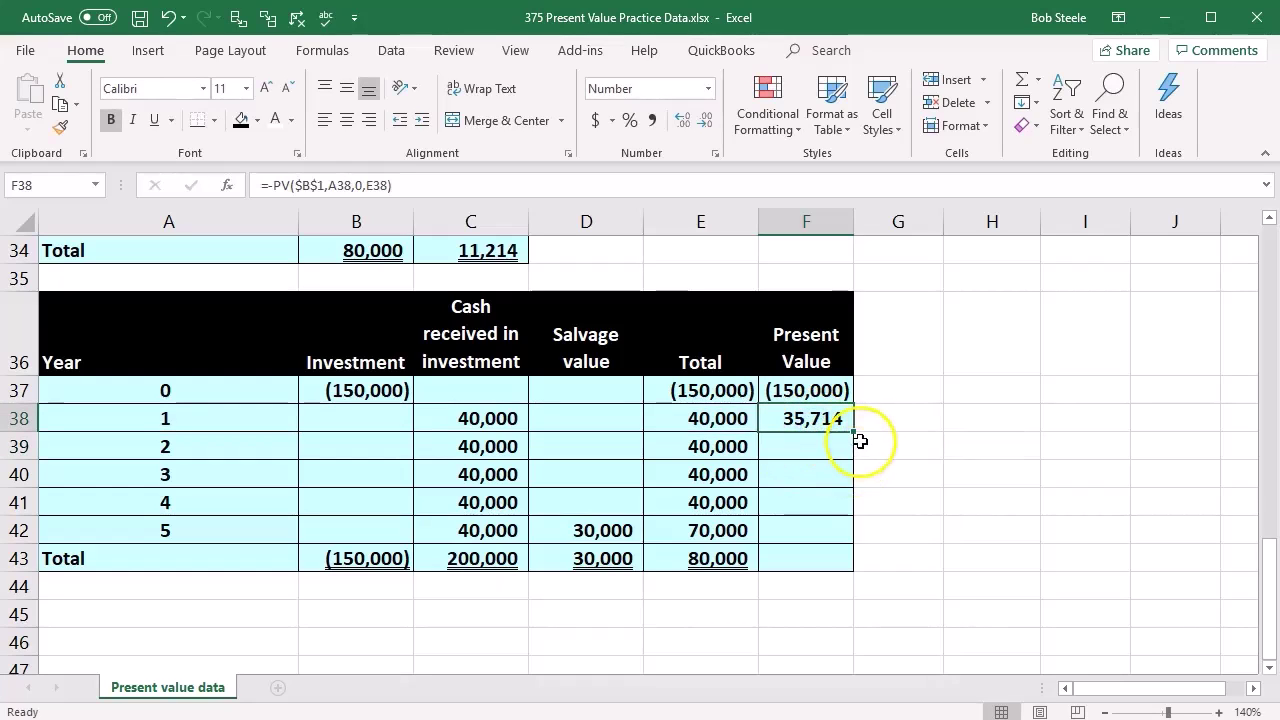
{"action": "left_click_drag", "start_coordinate": [855, 434], "coordinate": [846, 538]}
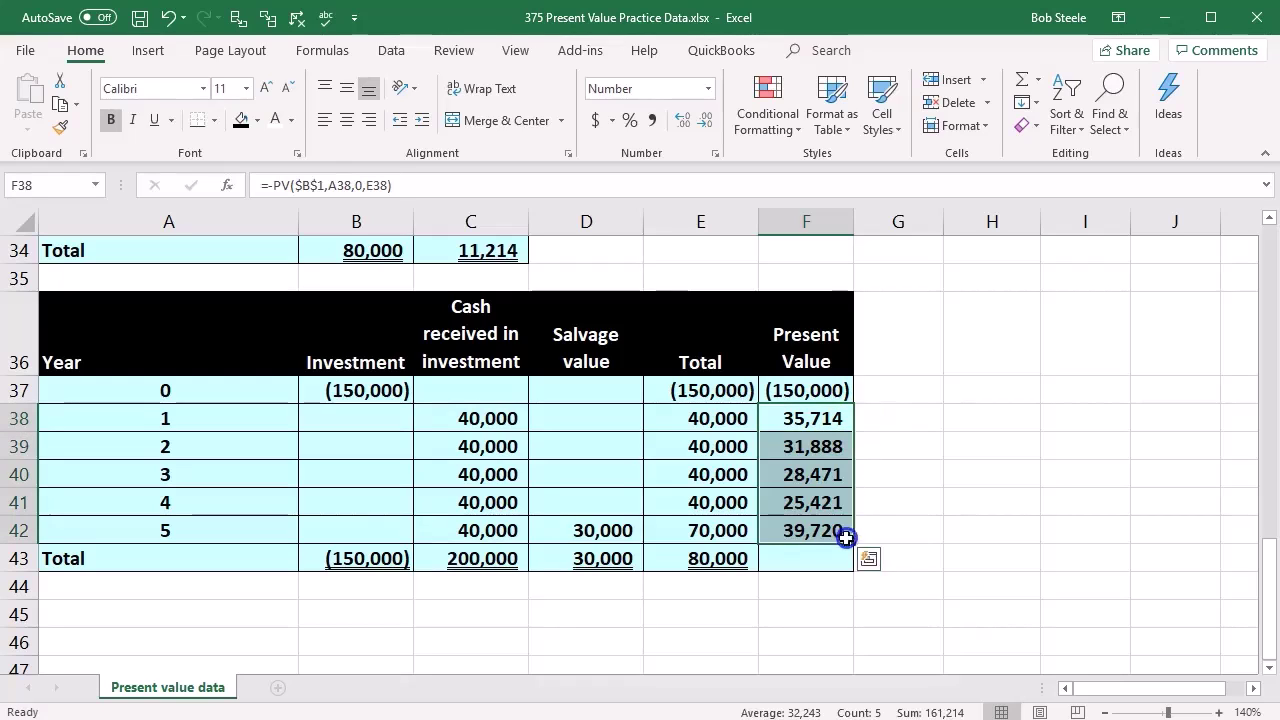
{"action": "left_click", "coordinate": [845, 638]}
Total the Present Value column in F43 with a SUM of F37:F42.
{"action": "left_click", "coordinate": [777, 559]}
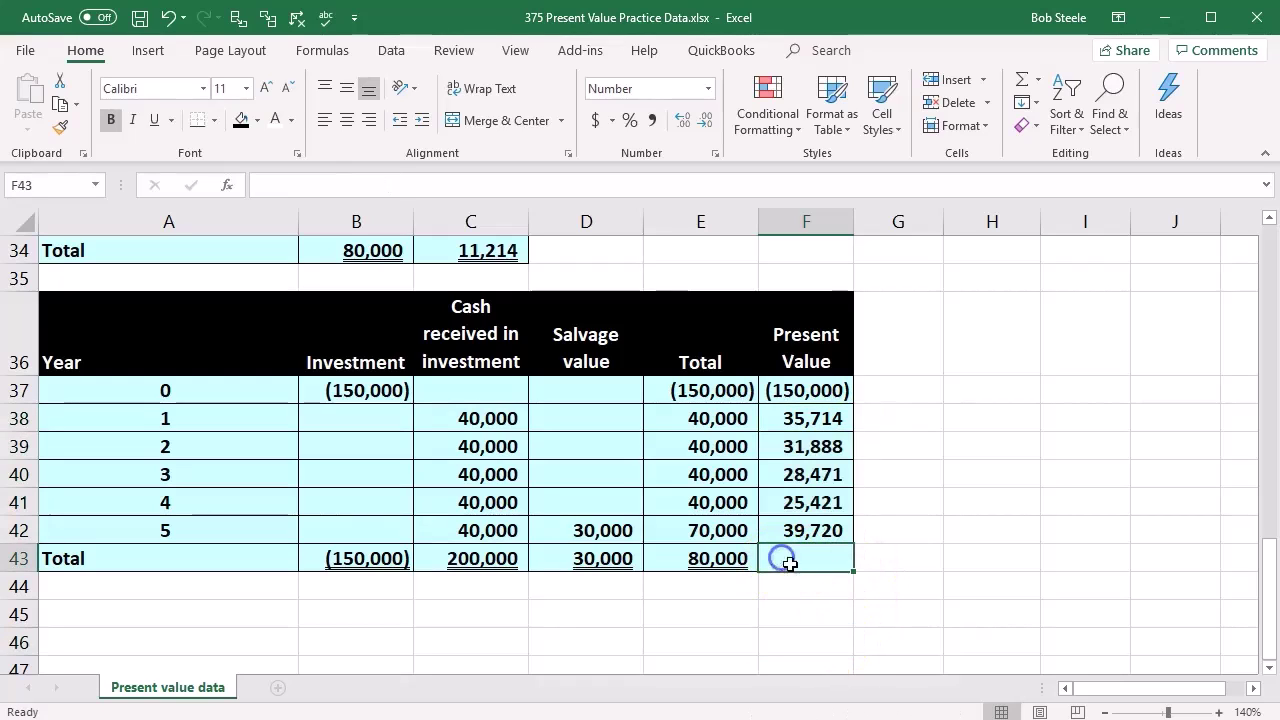
{"action": "type", "text": "=sum("}
{"action": "key", "text": "Up"}
{"action": "key", "text": "shift+Up"}
{"action": "key", "text": "shift+Up"}
{"action": "key", "text": "shift+Up"}
{"action": "key", "text": "shift+Up"}
{"action": "key", "text": "shift+Up"}
{"action": "key", "text": "Return"}
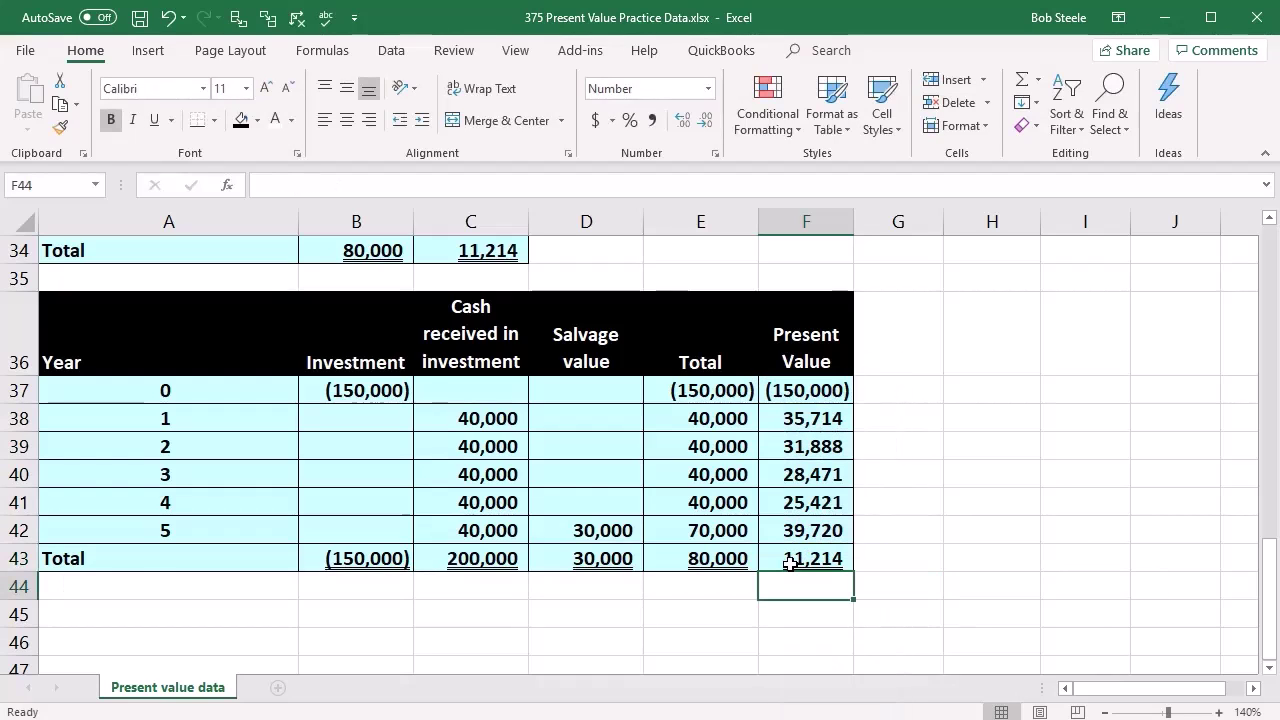
{"action": "left_click", "coordinate": [700, 597]}
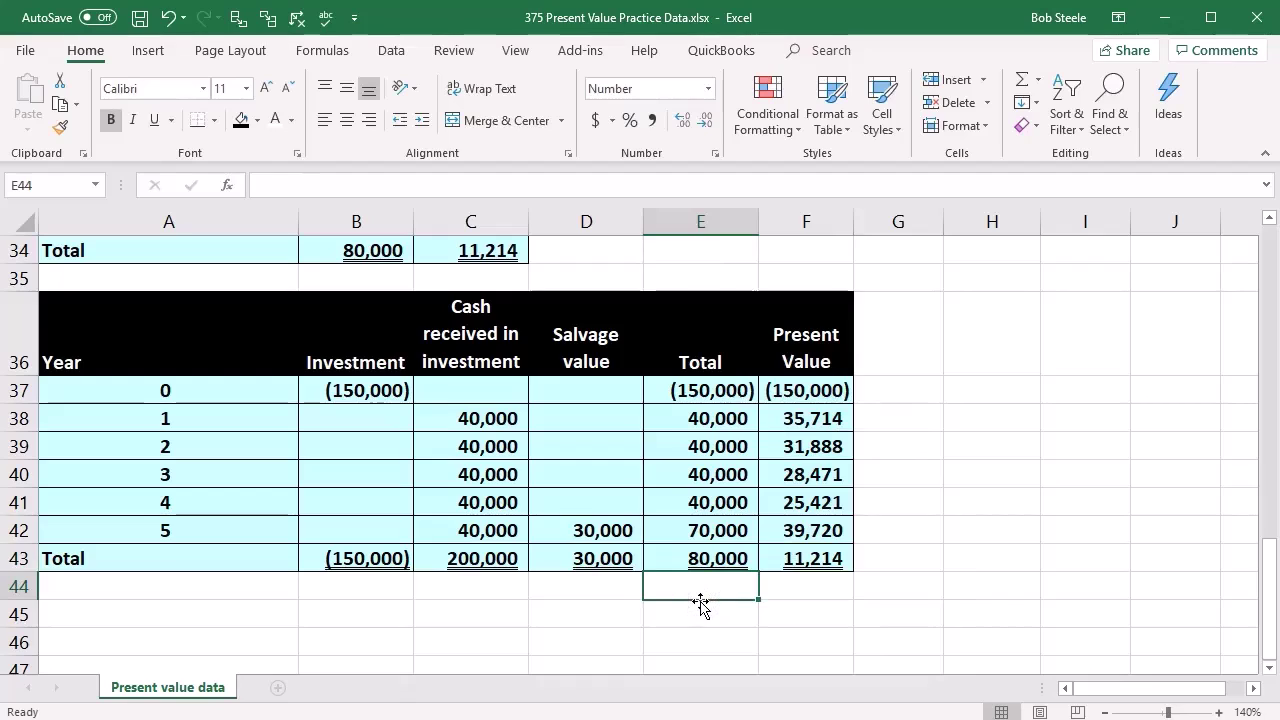
{"action": "left_click", "coordinate": [585, 641]}
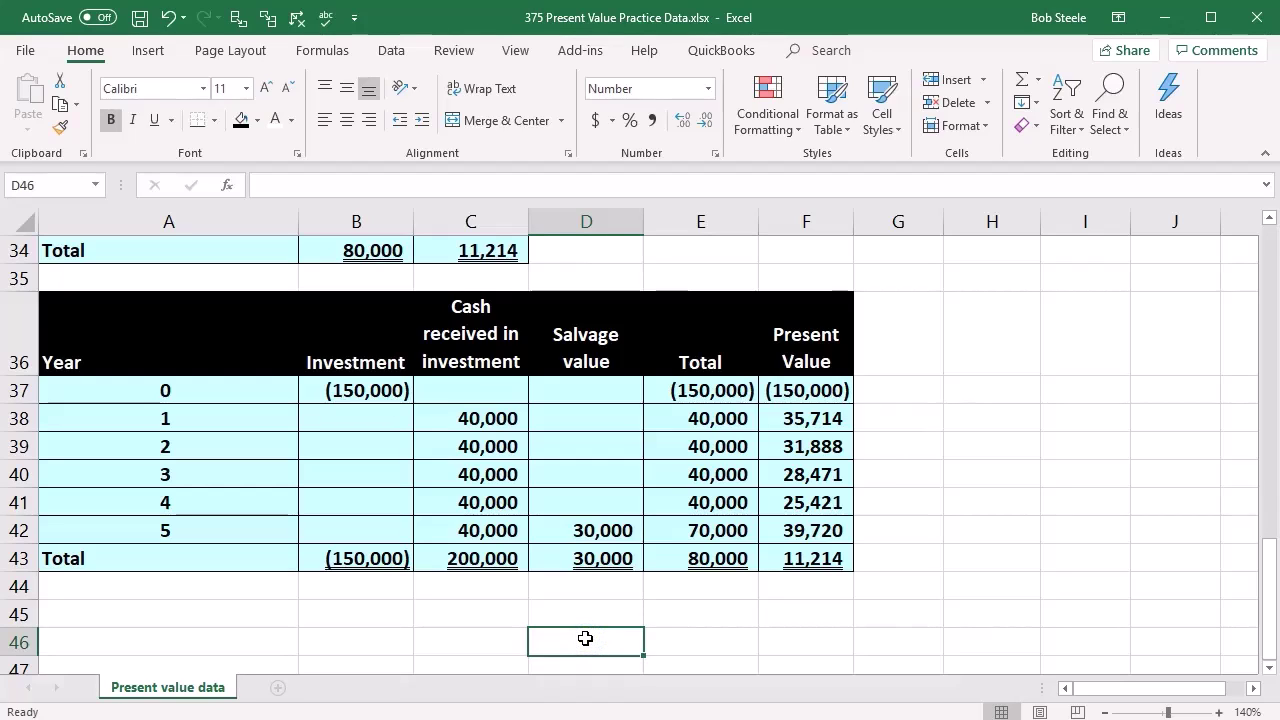
{"action": "left_click", "coordinate": [552, 627]}
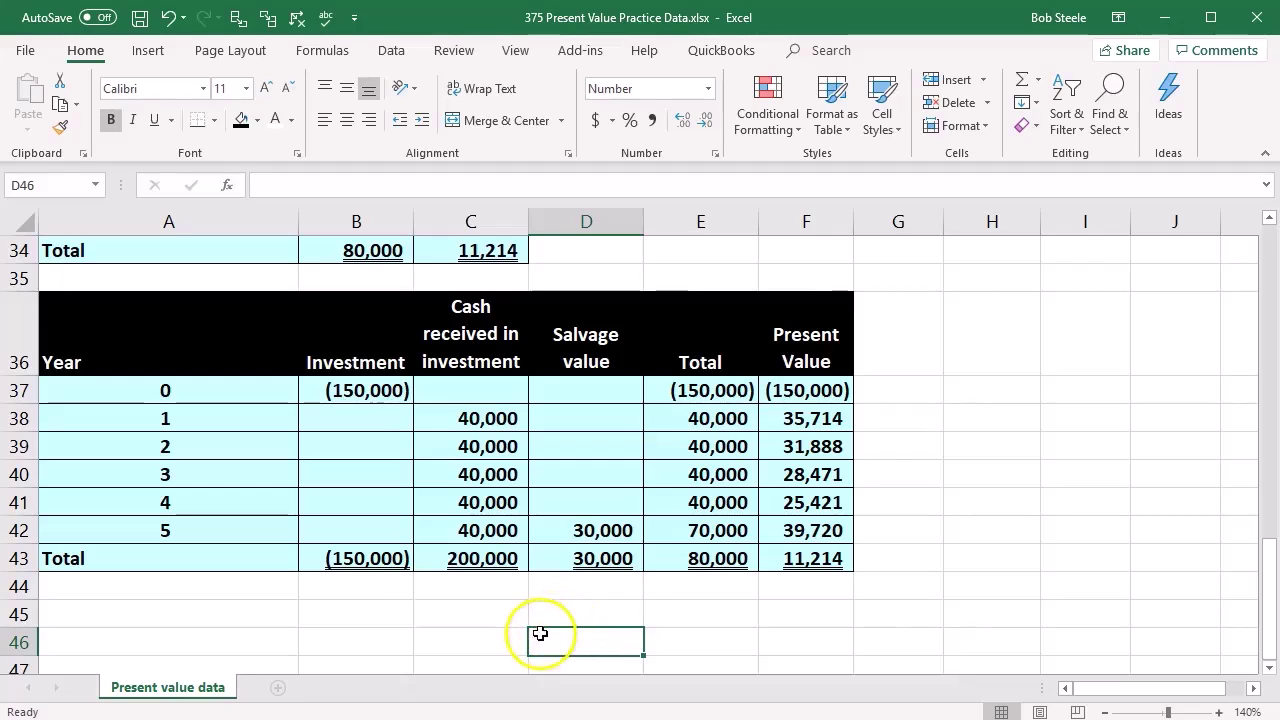